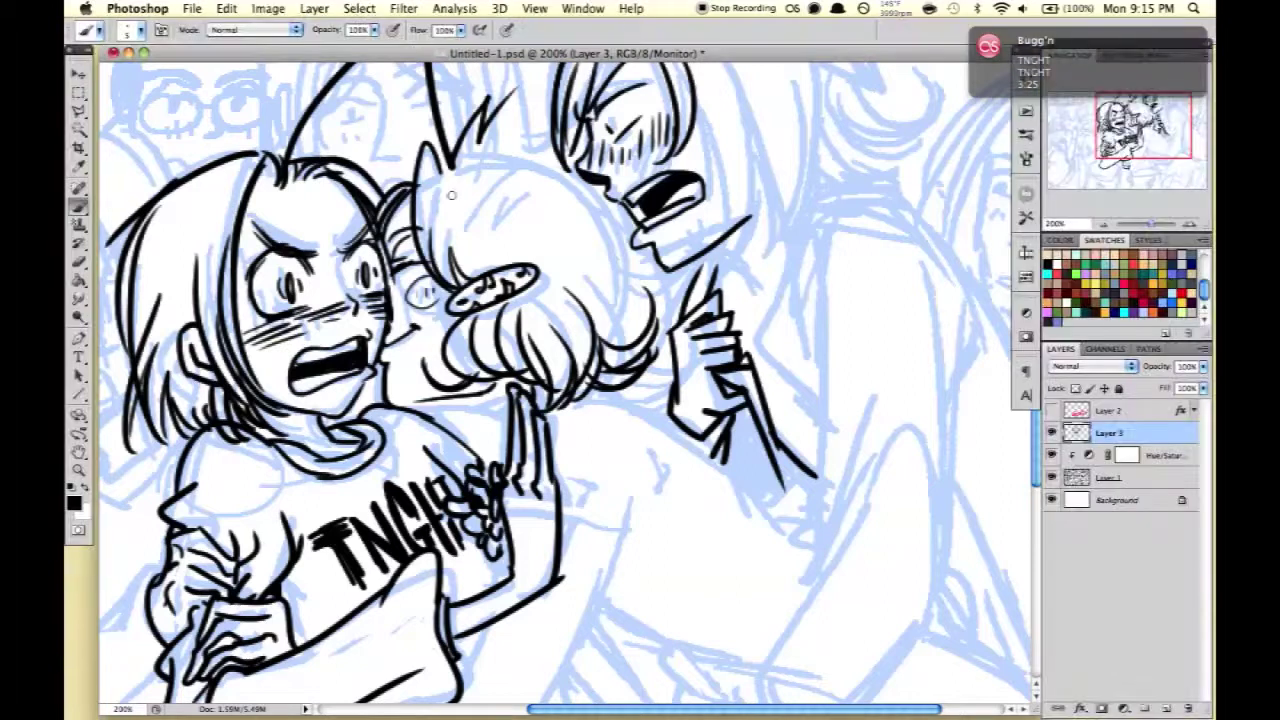
# Ink black hair strokes on the bun girl's head over the blue sketch.
pyautogui.moveTo(436, 176); pyautogui.dragTo(562, 152)
pyautogui.moveTo(500, 166); pyautogui.dragTo(472, 262)
pyautogui.moveTo(570, 222); pyautogui.dragTo(540, 322)
pyautogui.moveTo(578, 180); pyautogui.dragTo(630, 310)
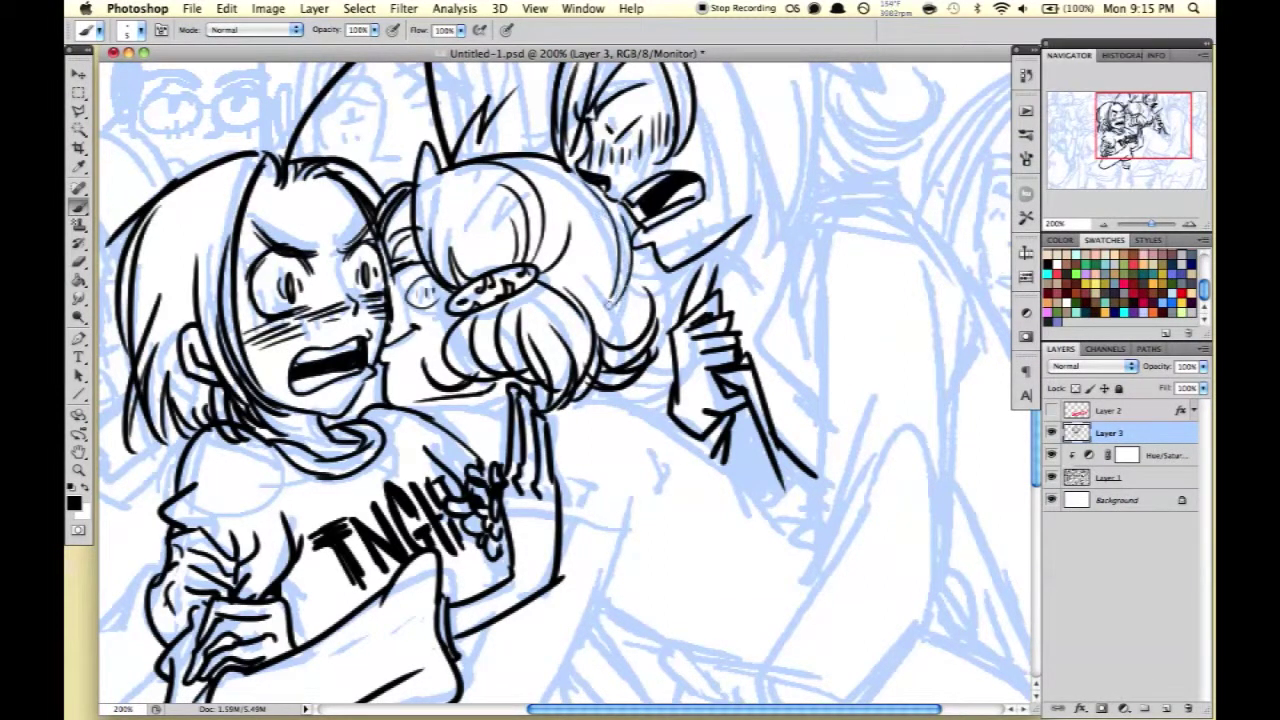
pyautogui.moveTo(608, 250); pyautogui.dragTo(644, 340)
pyautogui.hscroll(3, 640, 270)
pyautogui.moveTo(585, 110); pyautogui.dragTo(605, 230)
pyautogui.moveTo(610, 212); pyautogui.dragTo(650, 235)
# Ink the upper-right figure's hair strands, including the top-right strands.
pyautogui.moveTo(612, 106); pyautogui.dragTo(662, 240)
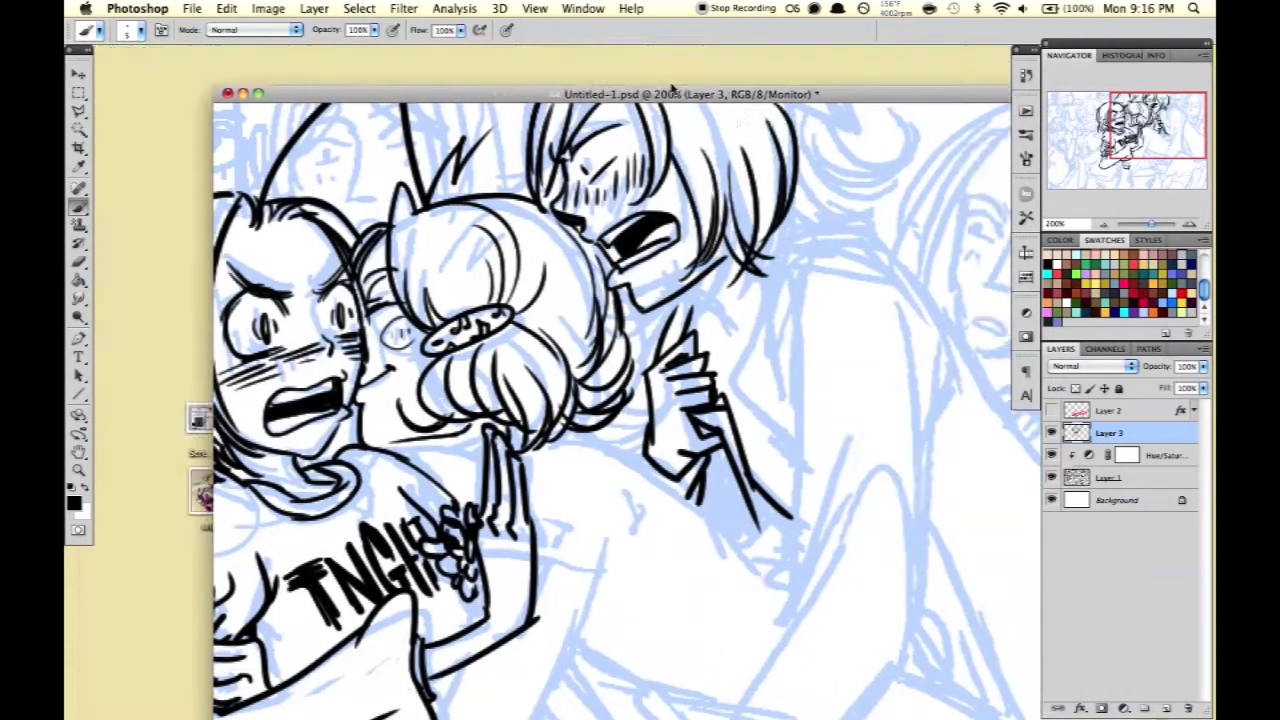
pyautogui.moveTo(612, 72); pyautogui.dragTo(720, 118)
pyautogui.moveTo(662, 146)
pyautogui.mouseDown()
pyautogui.moveTo(710, 206)
pyautogui.moveTo(764, 126)
pyautogui.mouseUp()
pyautogui.moveTo(700, 140)
pyautogui.mouseDown()
pyautogui.moveTo(782, 78)
pyautogui.moveTo(698, 134)
pyautogui.mouseUp()
pyautogui.moveTo(716, 62); pyautogui.dragTo(724, 122)
pyautogui.moveTo(682, 64); pyautogui.dragTo(696, 112)
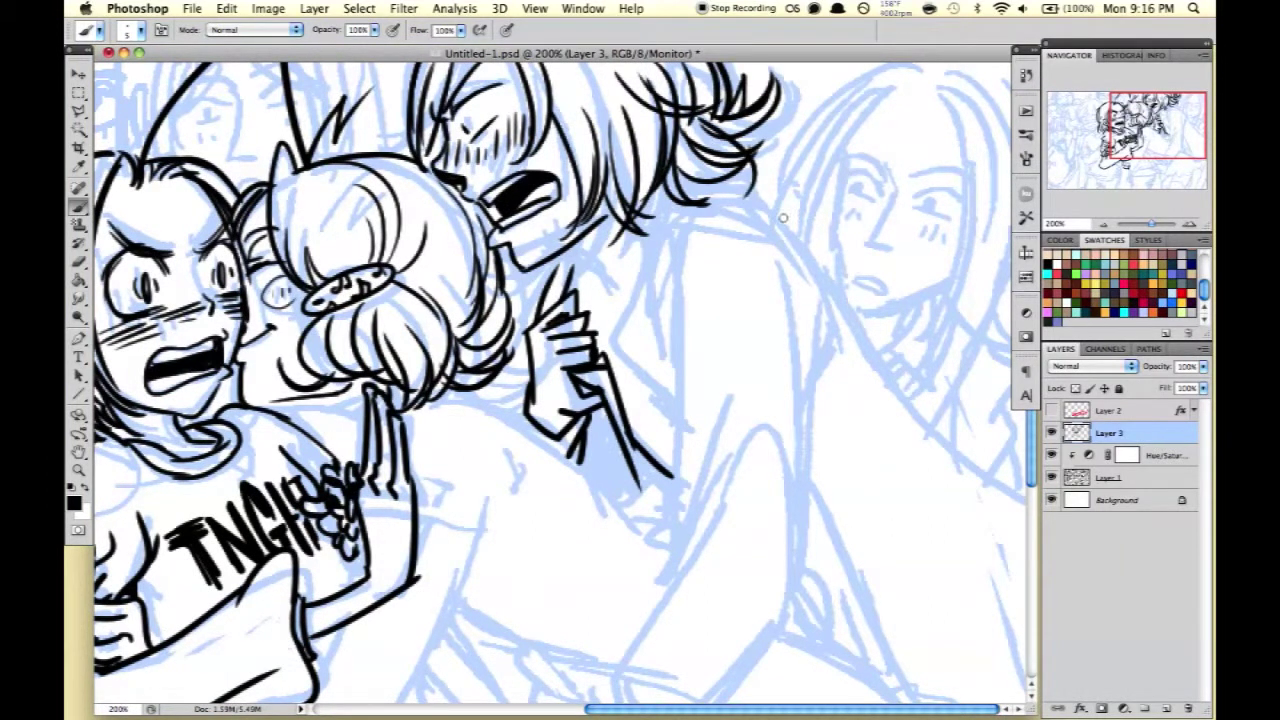
# Ink the long hugging arm line, the sleeve and the shoulder strokes.
pyautogui.hscroll(-5, 677, 210)
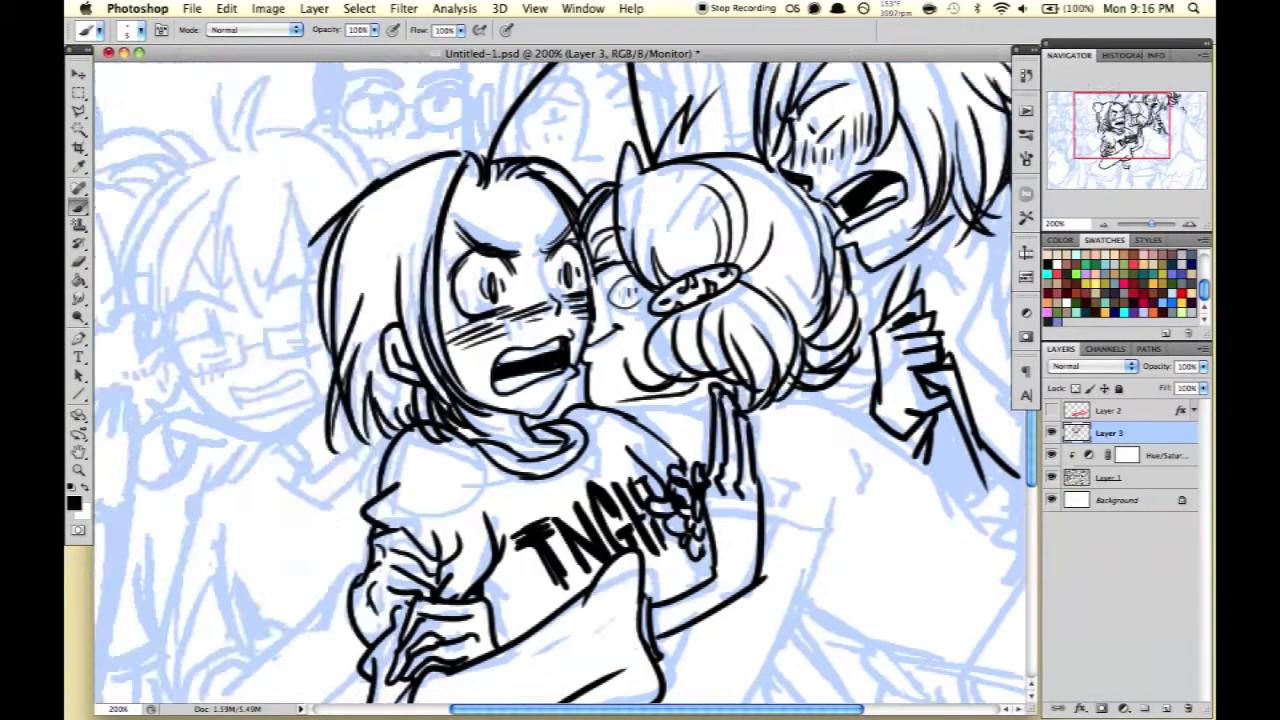
pyautogui.scroll(-5, 560, 390)
pyautogui.hscroll(3, 560, 390)
pyautogui.moveTo(530, 344); pyautogui.dragTo(500, 392)
pyautogui.moveTo(496, 424); pyautogui.dragTo(482, 474)
pyautogui.moveTo(495, 521); pyautogui.dragTo(650, 270)
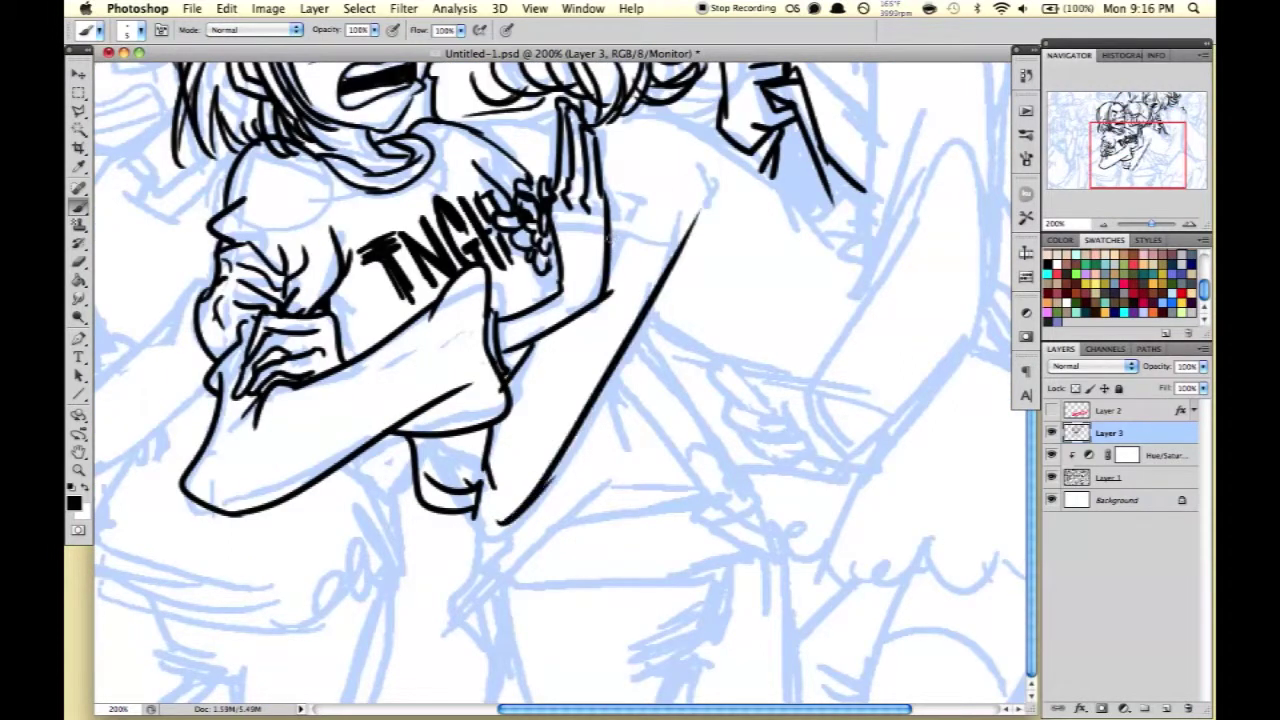
pyautogui.moveTo(604, 234); pyautogui.dragTo(668, 300)
pyautogui.moveTo(680, 240); pyautogui.dragTo(662, 294)
pyautogui.moveTo(720, 166); pyautogui.dragTo(680, 294)
# Rework the sleeve strokes and ink the wrist cuff, shoulder curve and neck marks.
pyautogui.scroll(2, 585, 378)
pyautogui.moveTo(585, 378)
pyautogui.mouseDown()
pyautogui.moveTo(634, 428)
pyautogui.moveTo(690, 300)
pyautogui.mouseUp()
pyautogui.moveTo(572, 408)
pyautogui.mouseDown()
pyautogui.moveTo(614, 445)
pyautogui.moveTo(628, 290)
pyautogui.mouseUp()
pyautogui.moveTo(582, 240)
pyautogui.mouseDown()
pyautogui.moveTo(556, 278)
pyautogui.moveTo(570, 375)
pyautogui.mouseUp()
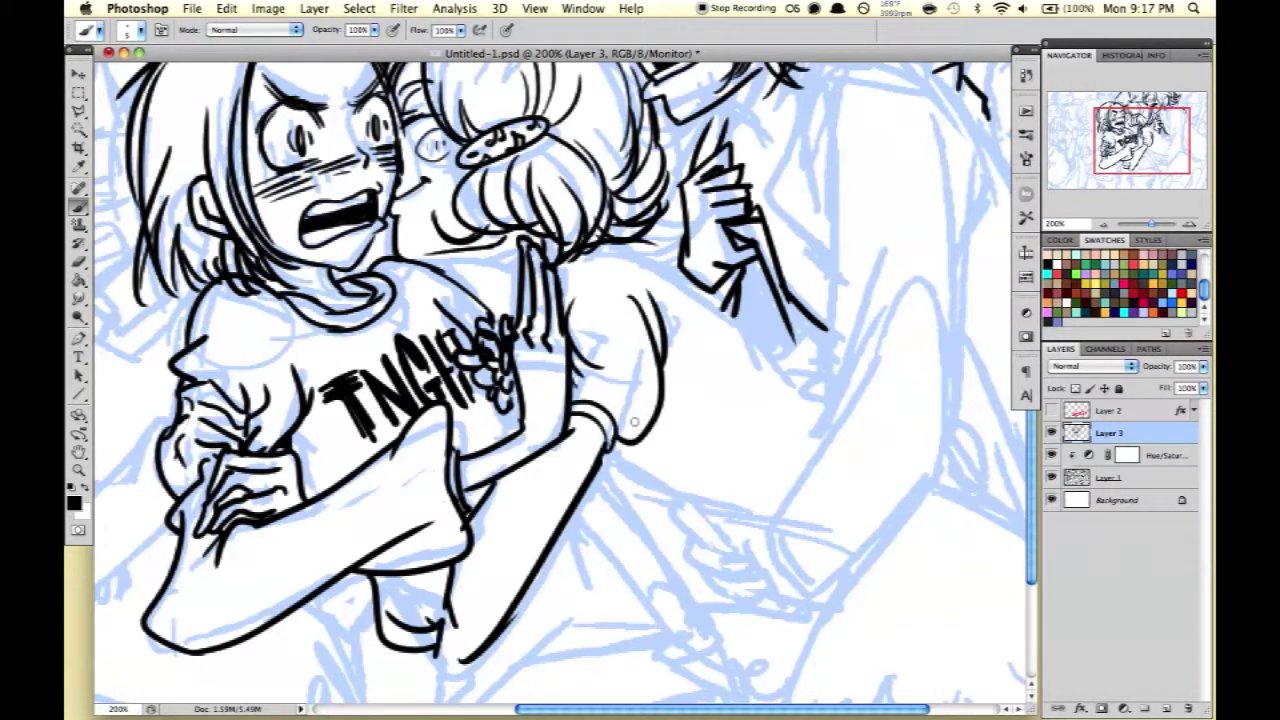
pyautogui.scroll(2, 634, 422)
pyautogui.scroll(-5, 634, 422)
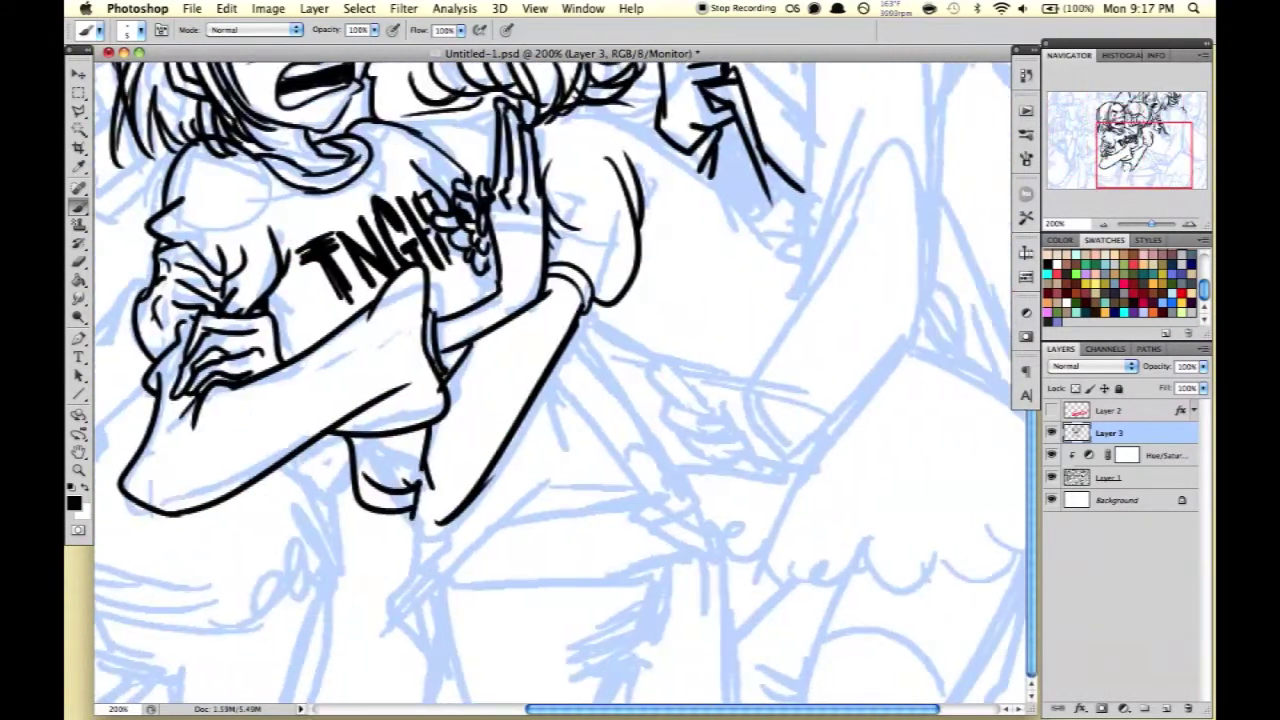
# Ink the wrist and forearm, with its pointed upper and lower edges, undoing bad strokes.
pyautogui.moveTo(428, 546)
pyautogui.mouseDown()
pyautogui.moveTo(448, 596)
pyautogui.moveTo(424, 628)
pyautogui.moveTo(478, 654)
pyautogui.moveTo(478, 684)
pyautogui.mouseUp()
pyautogui.hotkey('ctrl', 'z')
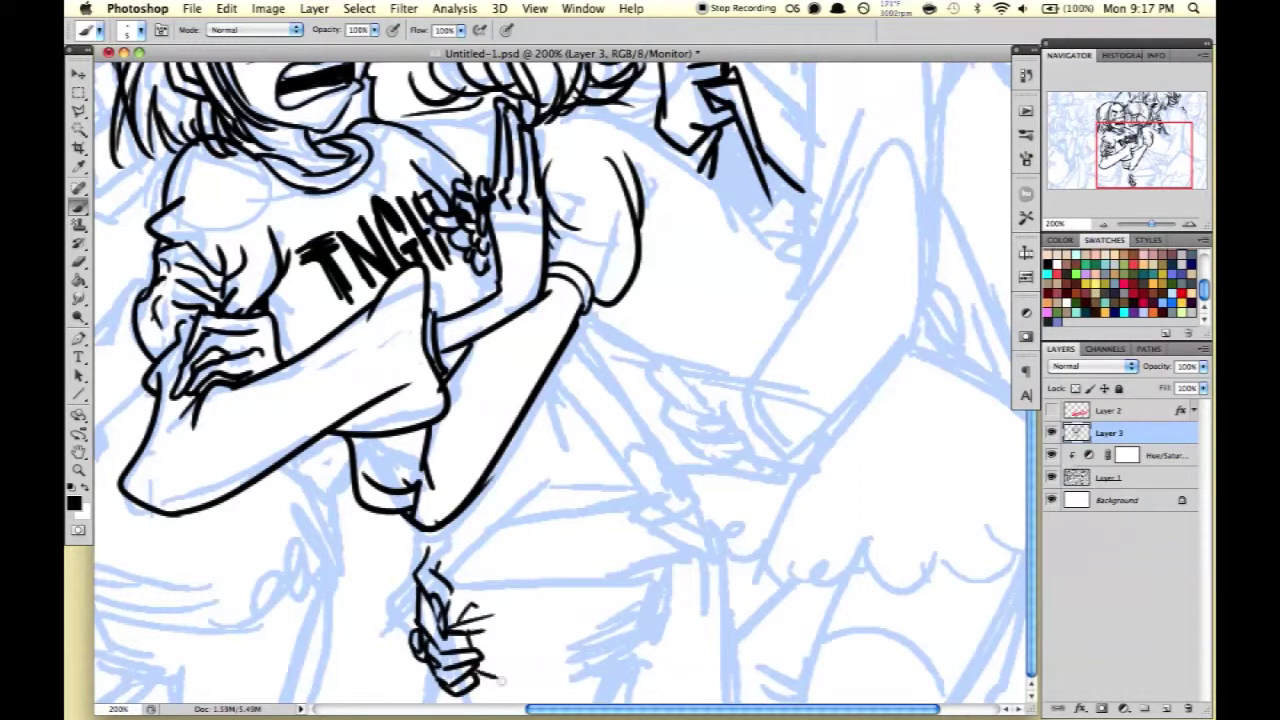
pyautogui.moveTo(422, 540)
pyautogui.mouseDown()
pyautogui.moveTo(386, 546)
pyautogui.moveTo(456, 578)
pyautogui.moveTo(520, 512)
pyautogui.moveTo(620, 532)
pyautogui.mouseUp()
pyautogui.moveTo(628, 452); pyautogui.dragTo(622, 528)
pyautogui.hotkey('ctrl', 'alt', 'z')
pyautogui.hotkey('ctrl', 'alt', 'z')
pyautogui.moveTo(460, 524); pyautogui.dragTo(706, 514)
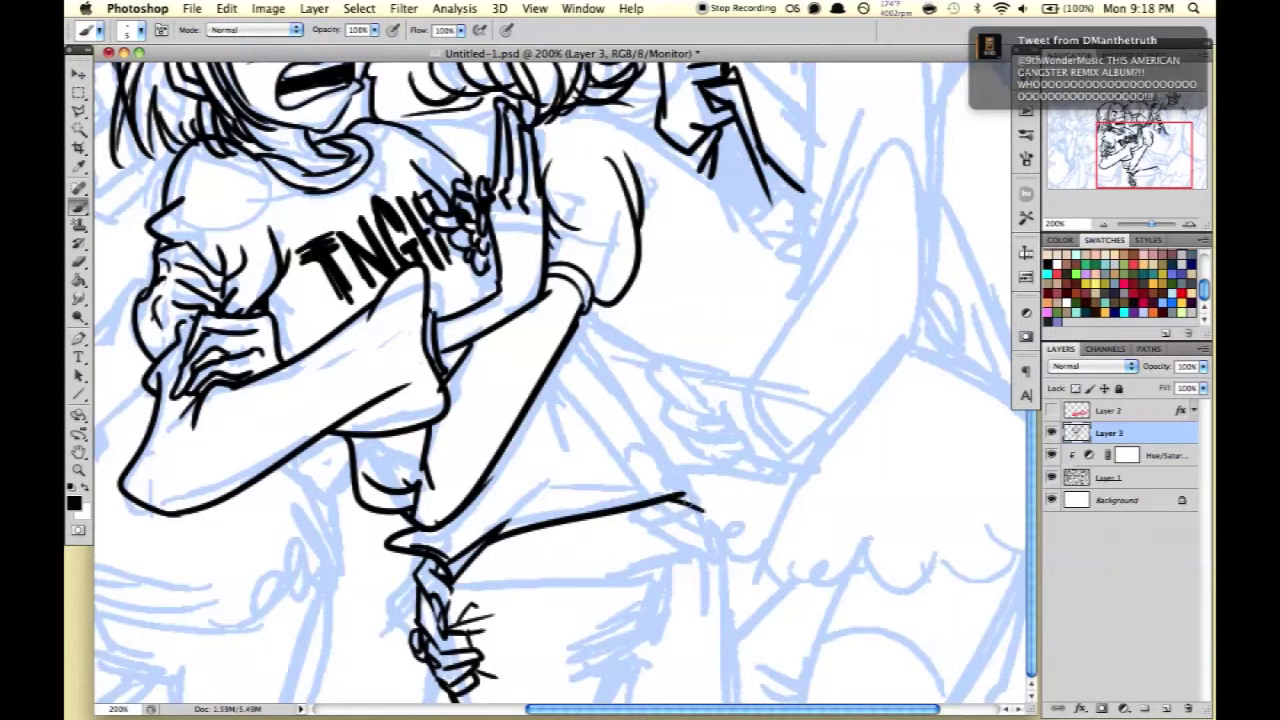
pyautogui.moveTo(640, 430); pyautogui.dragTo(704, 500)
pyautogui.moveTo(585, 325)
pyautogui.mouseDown()
pyautogui.moveTo(704, 494)
pyautogui.moveTo(518, 498)
pyautogui.mouseUp()
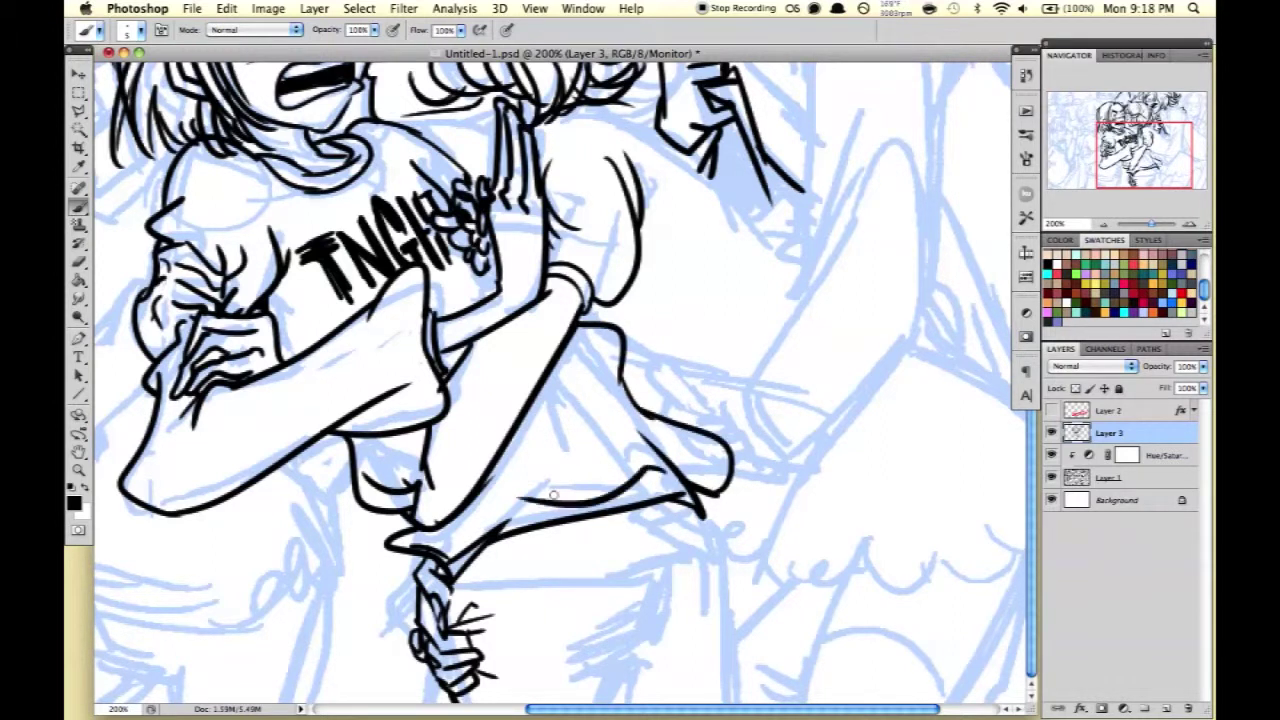
pyautogui.moveTo(460, 584)
pyautogui.mouseDown()
pyautogui.moveTo(714, 522)
pyautogui.moveTo(732, 545)
pyautogui.moveTo(596, 574)
pyautogui.moveTo(724, 540)
pyautogui.moveTo(608, 572)
pyautogui.moveTo(722, 556)
pyautogui.mouseUp()
pyautogui.hotkey('ctrl', 'alt', 'z')
pyautogui.hotkey('ctrl', 'alt', 'z')
# Ink the ribbed waistband curve, a long leg line below it, and hood hatching.
pyautogui.moveTo(620, 658); pyautogui.dragTo(664, 636)
pyautogui.moveTo(686, 588); pyautogui.dragTo(661, 648)
pyautogui.moveTo(706, 633); pyautogui.dragTo(622, 658)
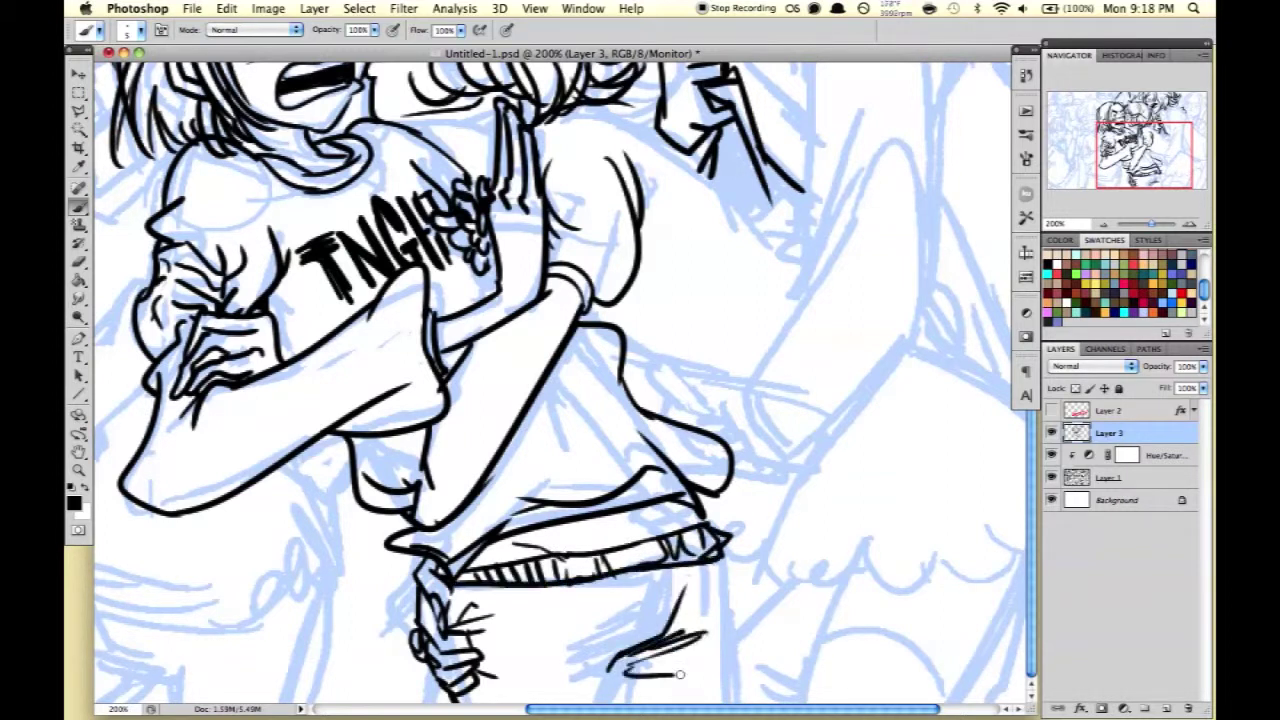
pyautogui.moveTo(531, 648)
pyautogui.mouseDown()
pyautogui.moveTo(611, 663)
pyautogui.moveTo(604, 702)
pyautogui.mouseUp()
pyautogui.moveTo(716, 560); pyautogui.dragTo(742, 704)
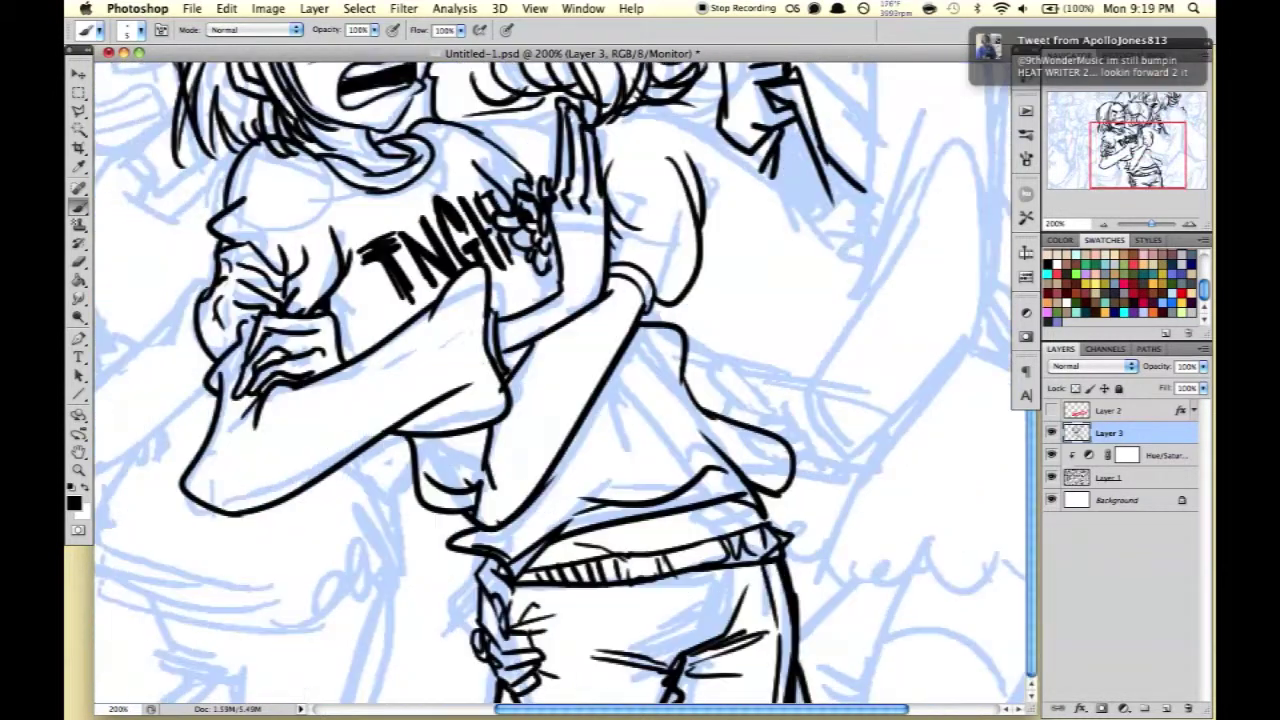
pyautogui.scroll(5, 497, 330)
pyautogui.hscroll(-2, 497, 330)
pyautogui.moveTo(497, 330)
pyautogui.mouseDown()
pyautogui.moveTo(556, 362)
pyautogui.moveTo(560, 392)
pyautogui.mouseUp()
# Finish the hood hatching and chin marks, then start the glasses boy's head outline.
pyautogui.moveTo(544, 376); pyautogui.dragTo(512, 342)
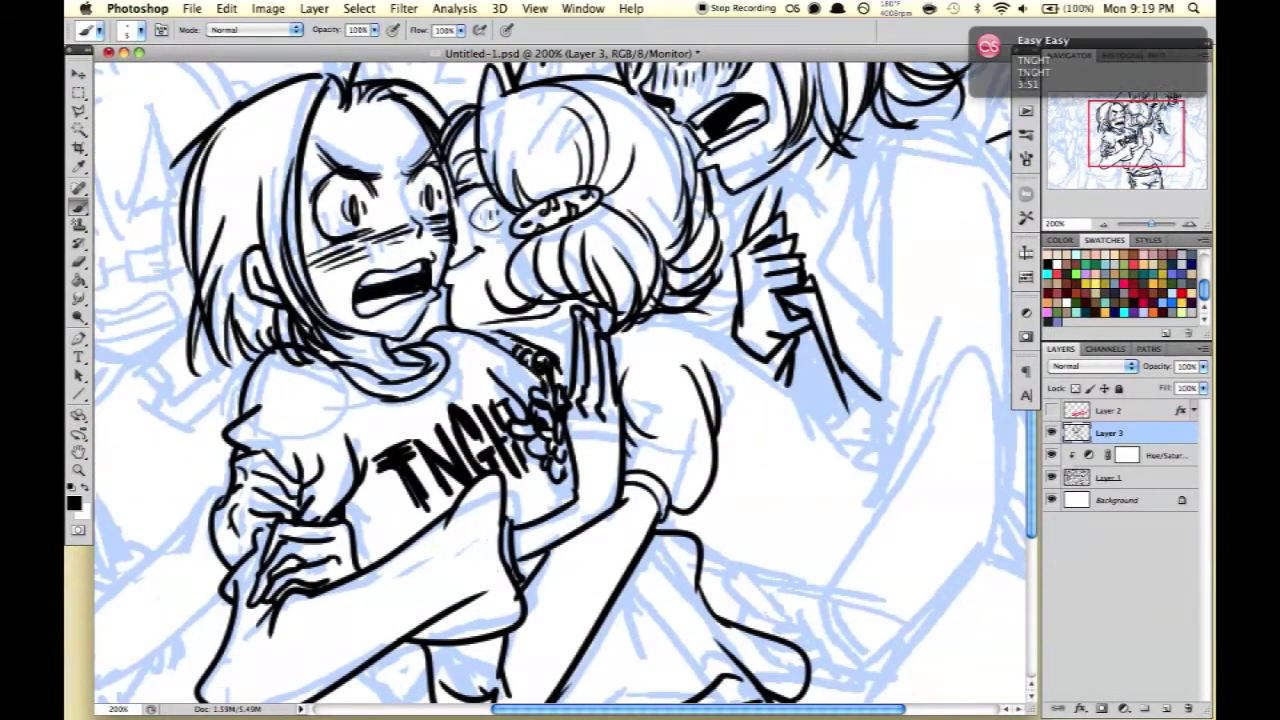
pyautogui.moveTo(432, 306); pyautogui.dragTo(398, 348)
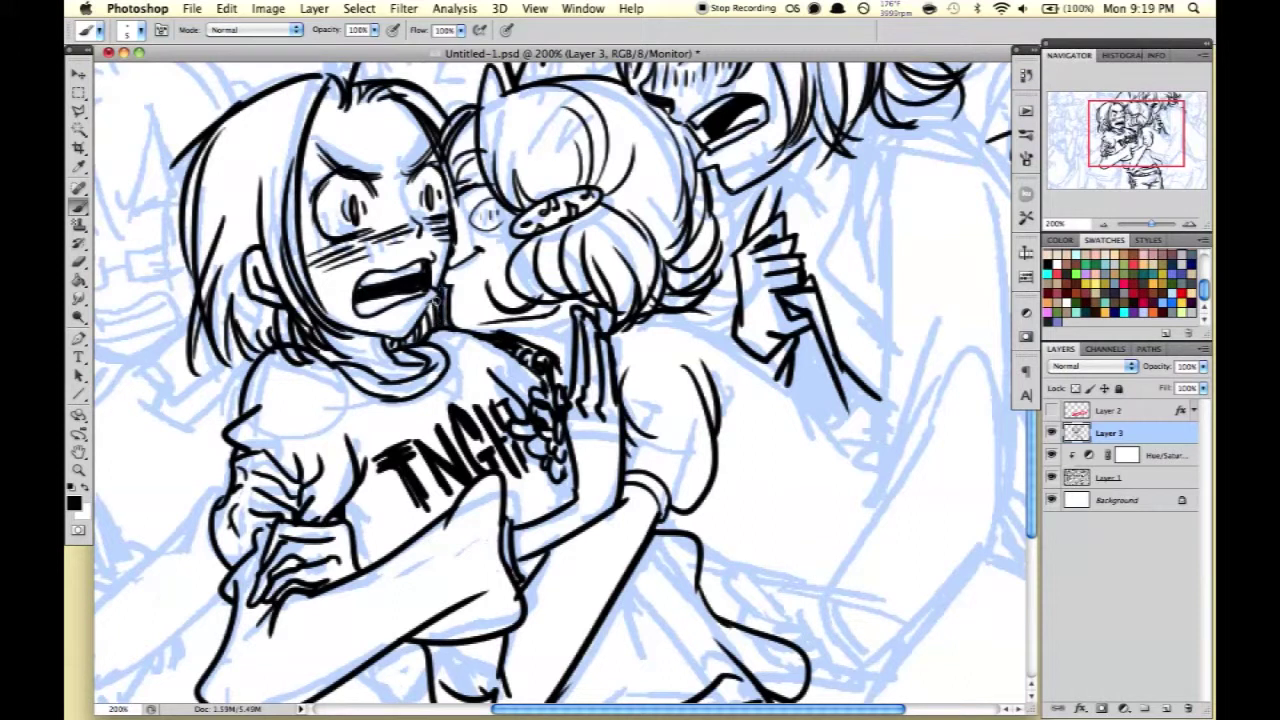
pyautogui.moveTo(440, 290); pyautogui.dragTo(436, 330)
pyautogui.hscroll(5, 440, 300)
pyautogui.scroll(2, 440, 300)
pyautogui.hscroll(-12, 440, 300)
# Ink the glasses boy's back of head, spiky hair, ear and angry eyebrows.
pyautogui.moveTo(478, 180); pyautogui.dragTo(497, 289)
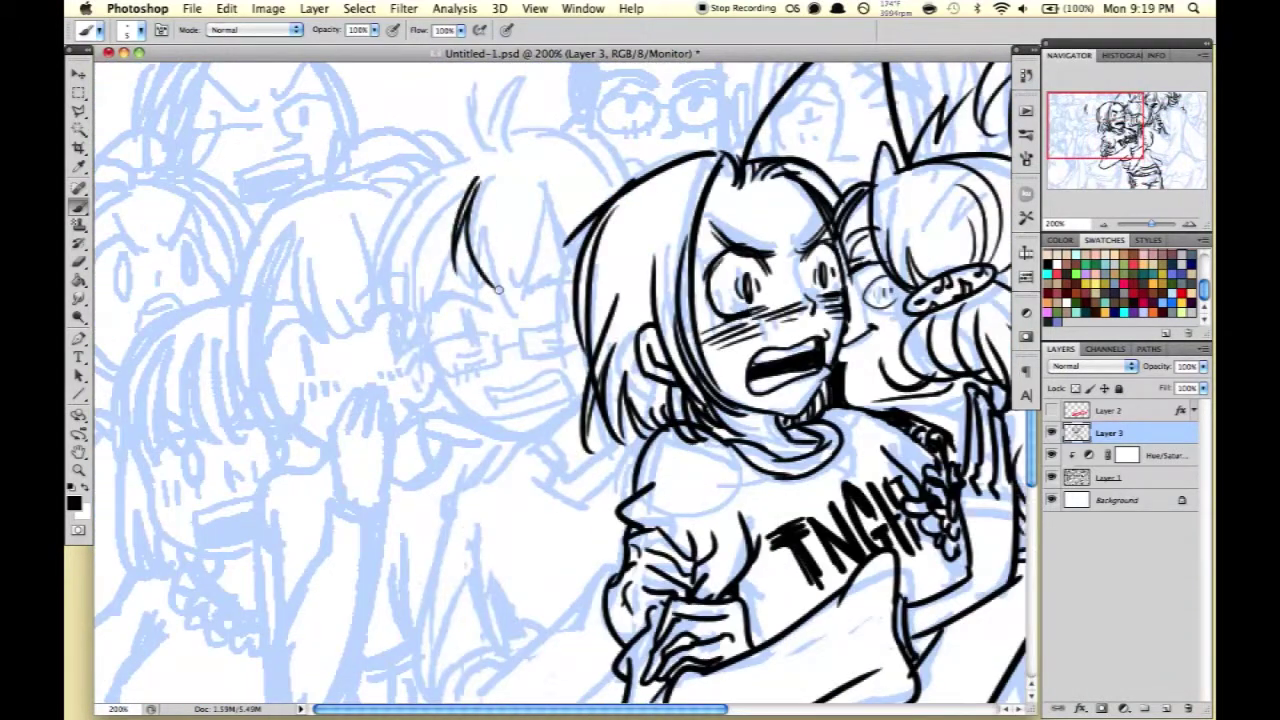
pyautogui.moveTo(500, 200); pyautogui.dragTo(498, 289)
pyautogui.moveTo(540, 176); pyautogui.dragTo(520, 272)
pyautogui.moveTo(584, 190); pyautogui.dragTo(562, 270)
pyautogui.moveTo(466, 194)
pyautogui.mouseDown()
pyautogui.moveTo(432, 308)
pyautogui.moveTo(398, 322)
pyautogui.mouseUp()
pyautogui.moveTo(456, 290); pyautogui.dragTo(450, 293)
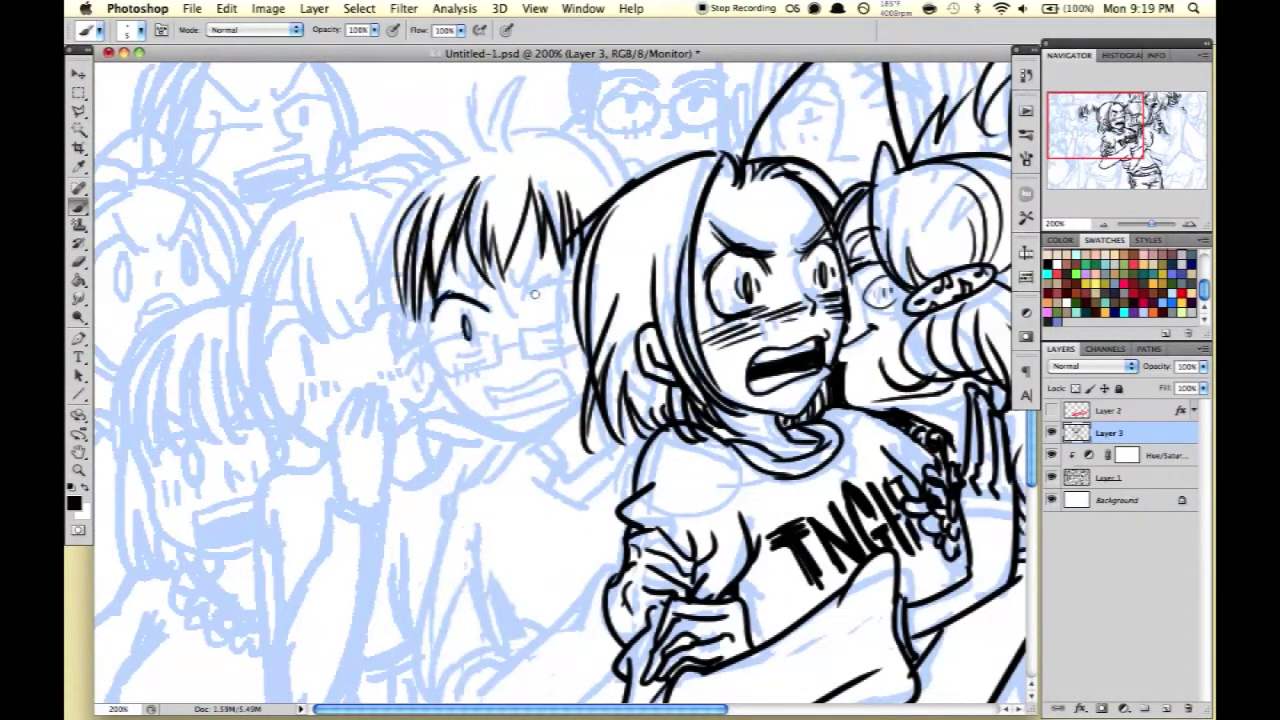
pyautogui.moveTo(535, 293); pyautogui.dragTo(558, 322)
pyautogui.moveTo(443, 277); pyautogui.dragTo(490, 302)
pyautogui.moveTo(510, 283); pyautogui.dragTo(556, 251)
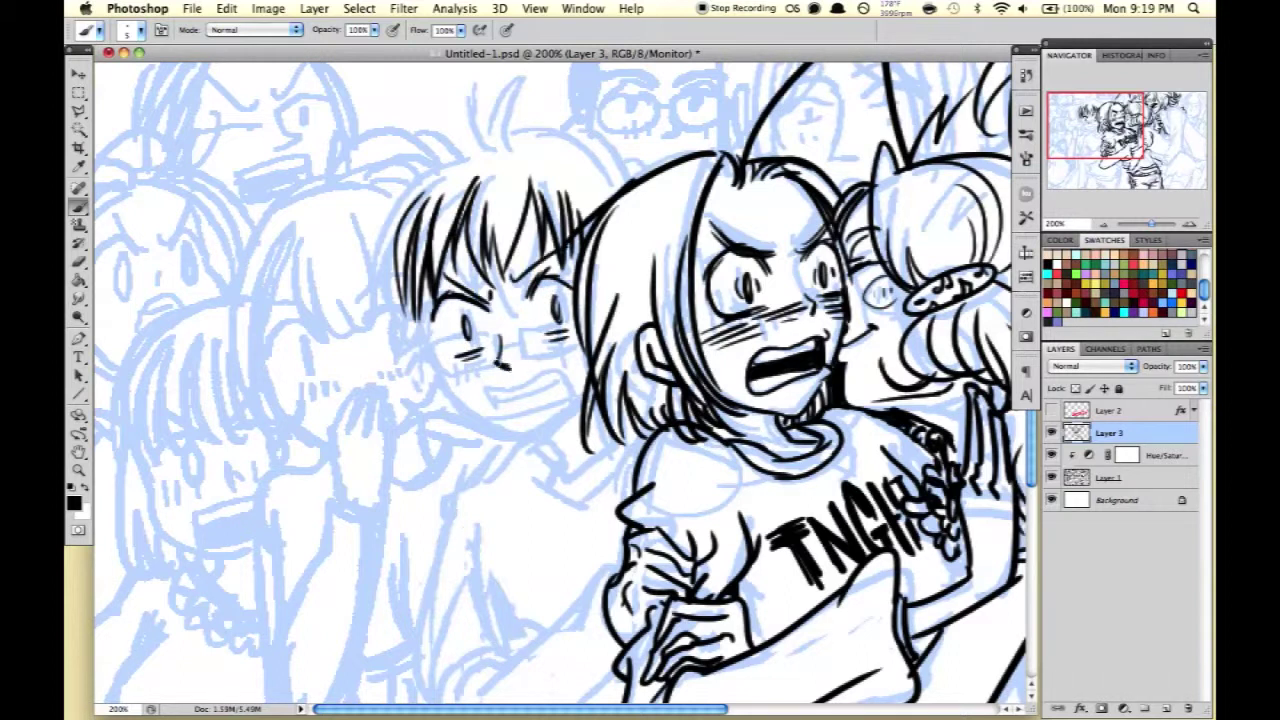
# Ink the rectangular glasses, jaw and mouth line, and hair tufts on top of his head.
pyautogui.moveTo(489, 345)
pyautogui.mouseDown()
pyautogui.moveTo(494, 368)
pyautogui.moveTo(580, 402)
pyautogui.mouseUp()
pyautogui.moveTo(484, 388)
pyautogui.mouseDown()
pyautogui.moveTo(552, 408)
pyautogui.moveTo(574, 366)
pyautogui.moveTo(534, 412)
pyautogui.mouseUp()
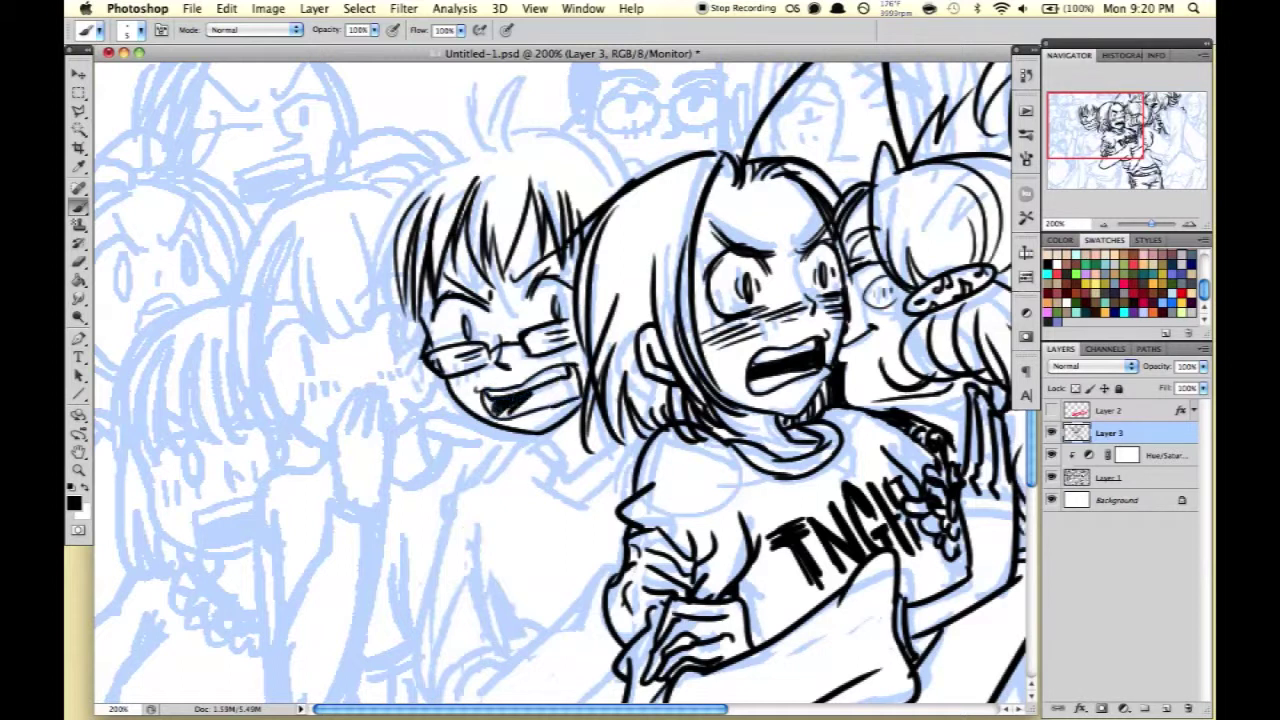
pyautogui.moveTo(476, 142); pyautogui.dragTo(612, 162)
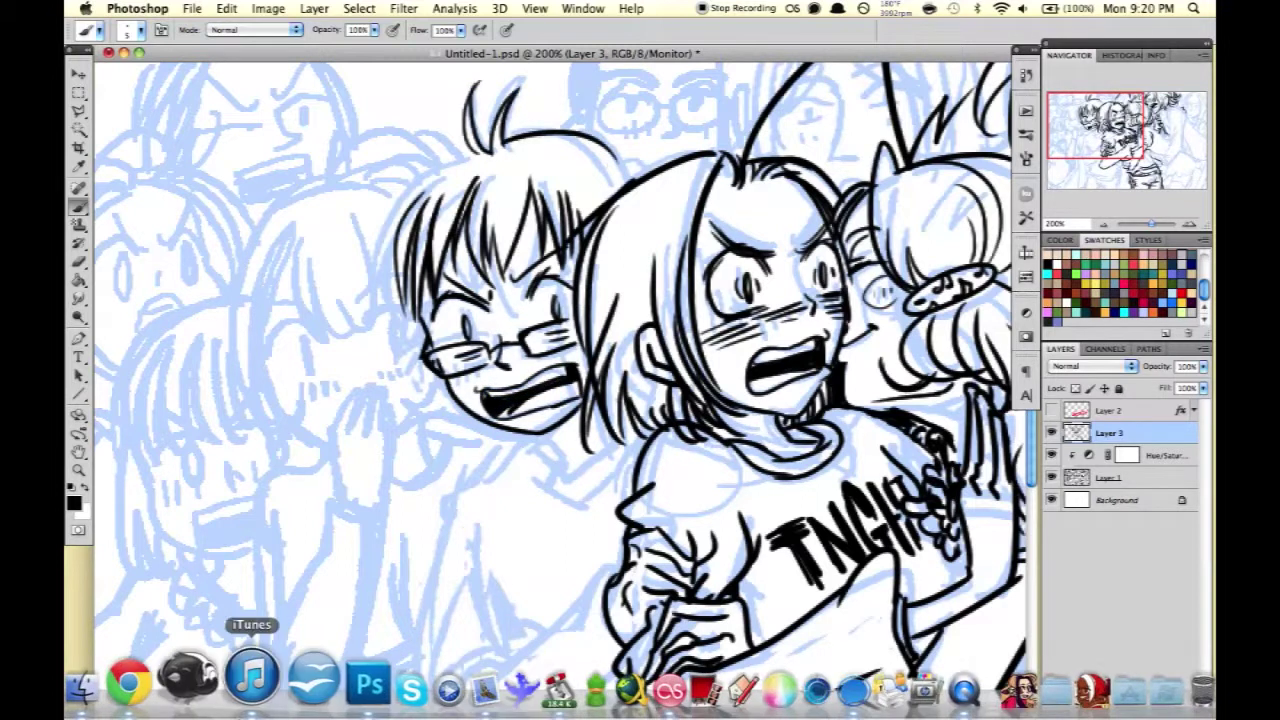
pyautogui.rightClick(309, 680)
pyautogui.click(280, 506)
pyautogui.moveTo(470, 150); pyautogui.dragTo(352, 238)
pyautogui.moveTo(580, 150); pyautogui.dragTo(632, 178)
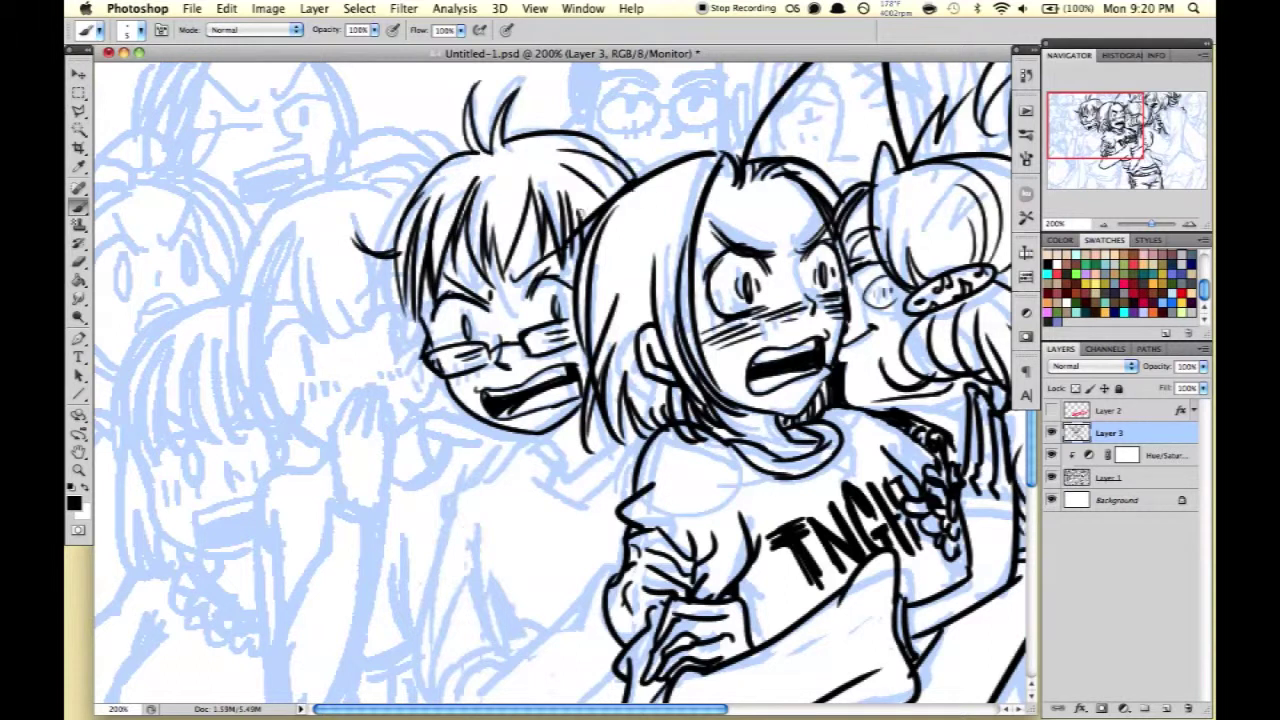
# Add irises and eye marks behind the glasses and sketch the mouth as clenched teeth.
pyautogui.moveTo(446, 306); pyautogui.dragTo(452, 360)
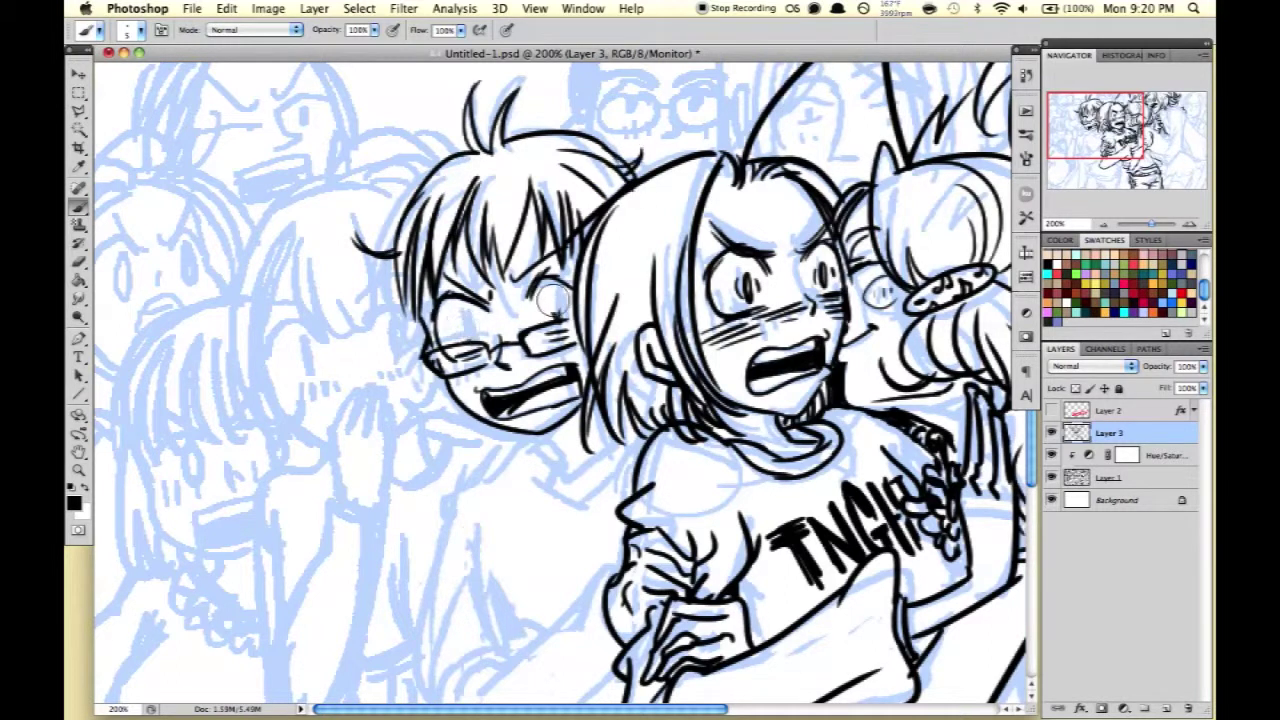
pyautogui.moveTo(466, 317); pyautogui.dragTo(470, 340)
pyautogui.moveTo(552, 292); pyautogui.dragTo(566, 322)
pyautogui.moveTo(460, 380)
pyautogui.mouseDown()
pyautogui.moveTo(494, 408)
pyautogui.moveTo(565, 392)
pyautogui.mouseUp()
# Redraw the boy's mouth as an open toothy grin and fill its inside.
pyautogui.moveTo(490, 380)
pyautogui.mouseDown()
pyautogui.moveTo(565, 390)
pyautogui.moveTo(575, 420)
pyautogui.mouseUp()
pyautogui.hotkey('ctrl', 'z')
pyautogui.moveTo(485, 390); pyautogui.dragTo(550, 368)
pyautogui.moveTo(540, 370); pyautogui.dragTo(588, 362)
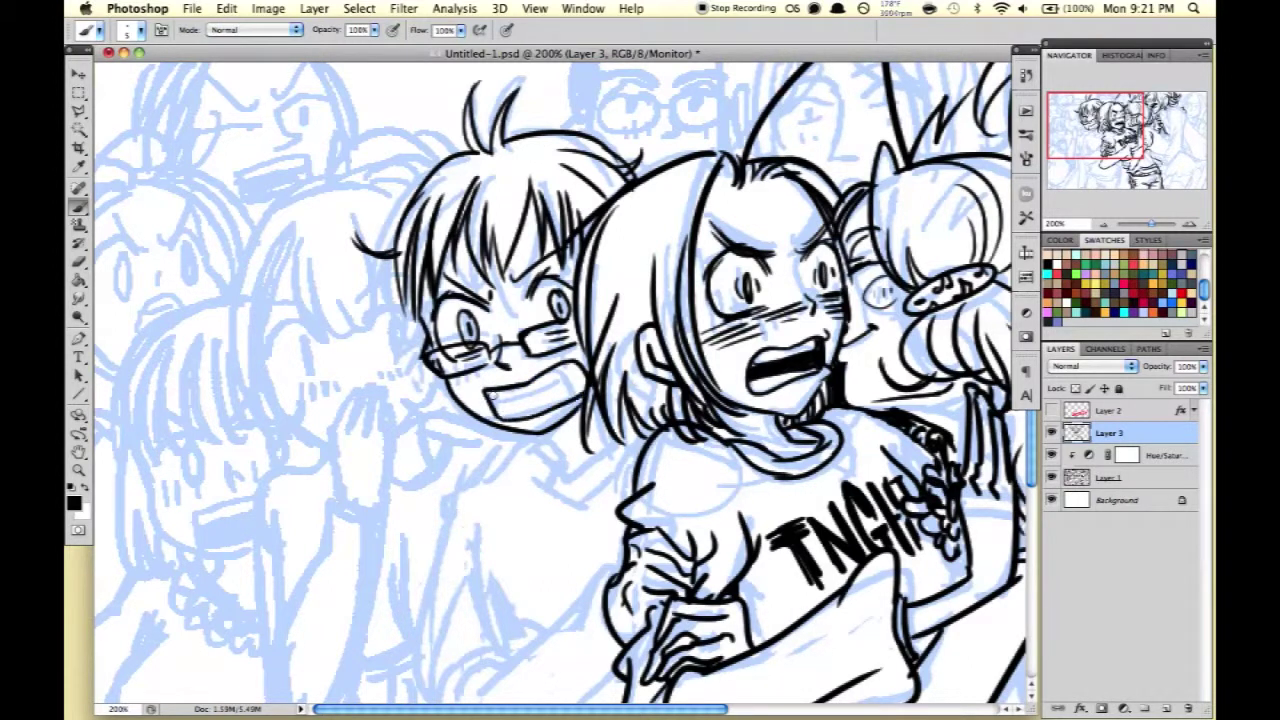
pyautogui.moveTo(490, 385); pyautogui.dragTo(575, 372)
pyautogui.moveTo(516, 404)
pyautogui.mouseDown()
pyautogui.moveTo(570, 365)
pyautogui.moveTo(536, 398)
pyautogui.mouseUp()
pyautogui.moveTo(514, 408); pyautogui.dragTo(560, 386)
# Ink the glasses boy's shirt collar, shoulder line and body outline.
pyautogui.moveTo(465, 390); pyautogui.dragTo(425, 225)
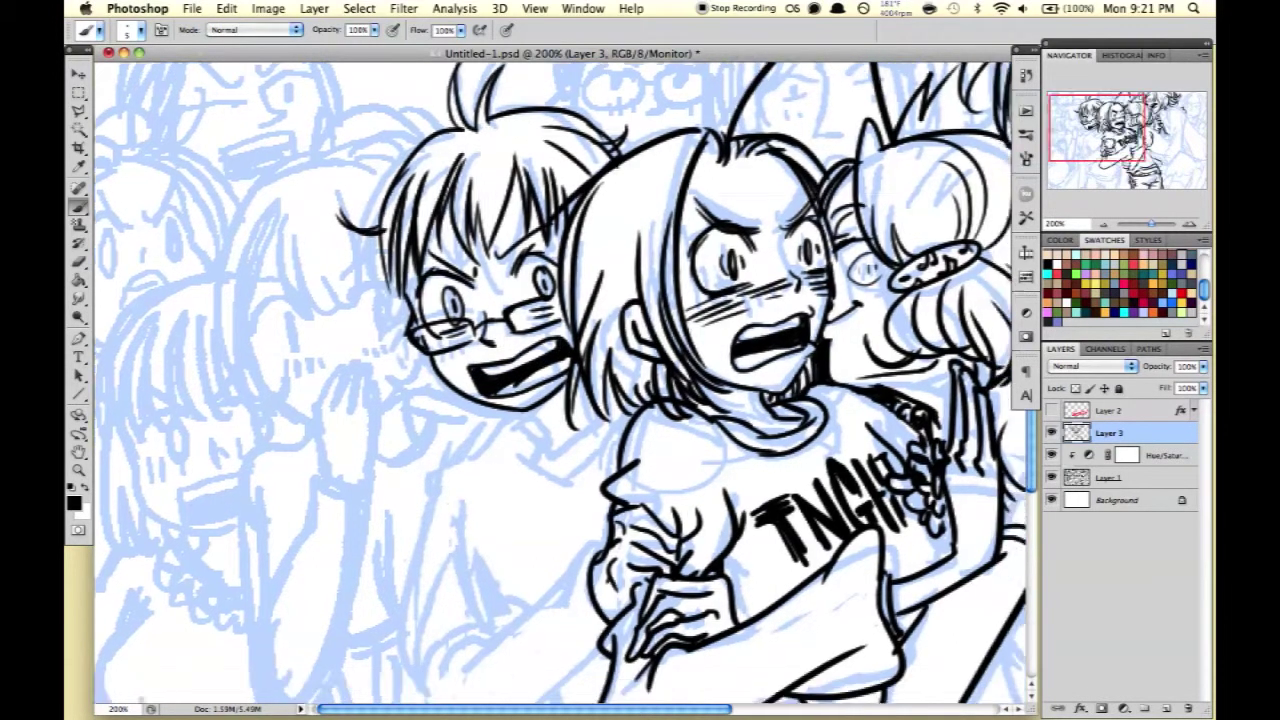
pyautogui.moveTo(508, 274)
pyautogui.mouseDown()
pyautogui.moveTo(540, 316)
pyautogui.moveTo(550, 310)
pyautogui.mouseUp()
pyautogui.moveTo(532, 300); pyautogui.dragTo(590, 306)
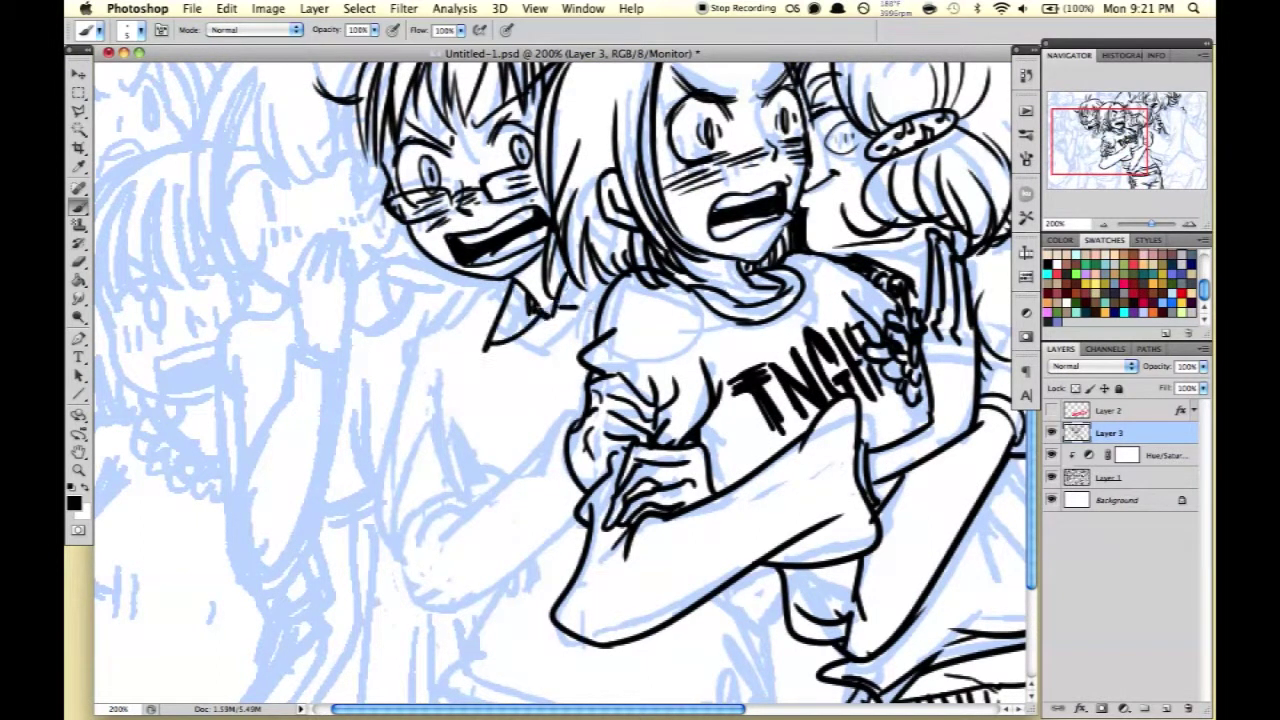
pyautogui.moveTo(521, 338); pyautogui.dragTo(585, 308)
pyautogui.moveTo(495, 280)
pyautogui.mouseDown()
pyautogui.moveTo(402, 380)
pyautogui.moveTo(420, 590)
pyautogui.mouseUp()
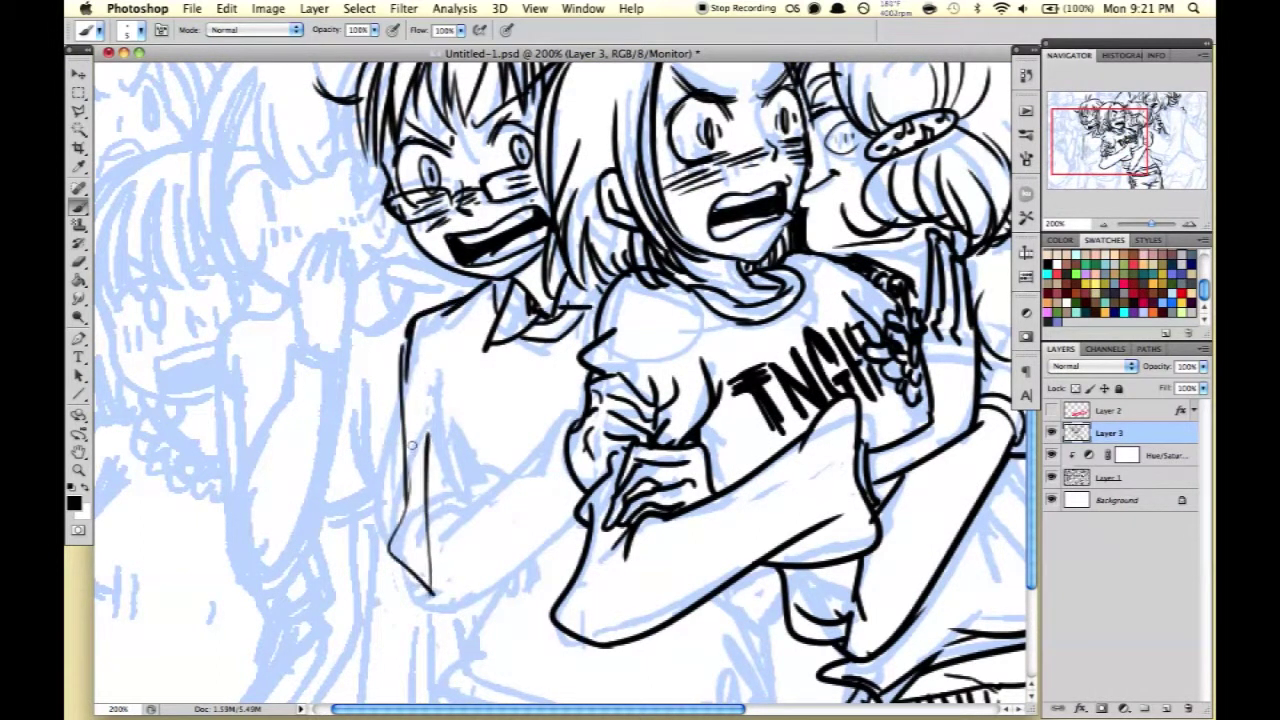
pyautogui.moveTo(427, 435)
pyautogui.mouseDown()
pyautogui.moveTo(455, 618)
pyautogui.moveTo(576, 524)
pyautogui.mouseUp()
# Ink his forearm, sleeve cuff around the hand, upper arm and side strokes.
pyautogui.moveTo(572, 420); pyautogui.dragTo(562, 535)
pyautogui.moveTo(525, 455); pyautogui.dragTo(422, 555)
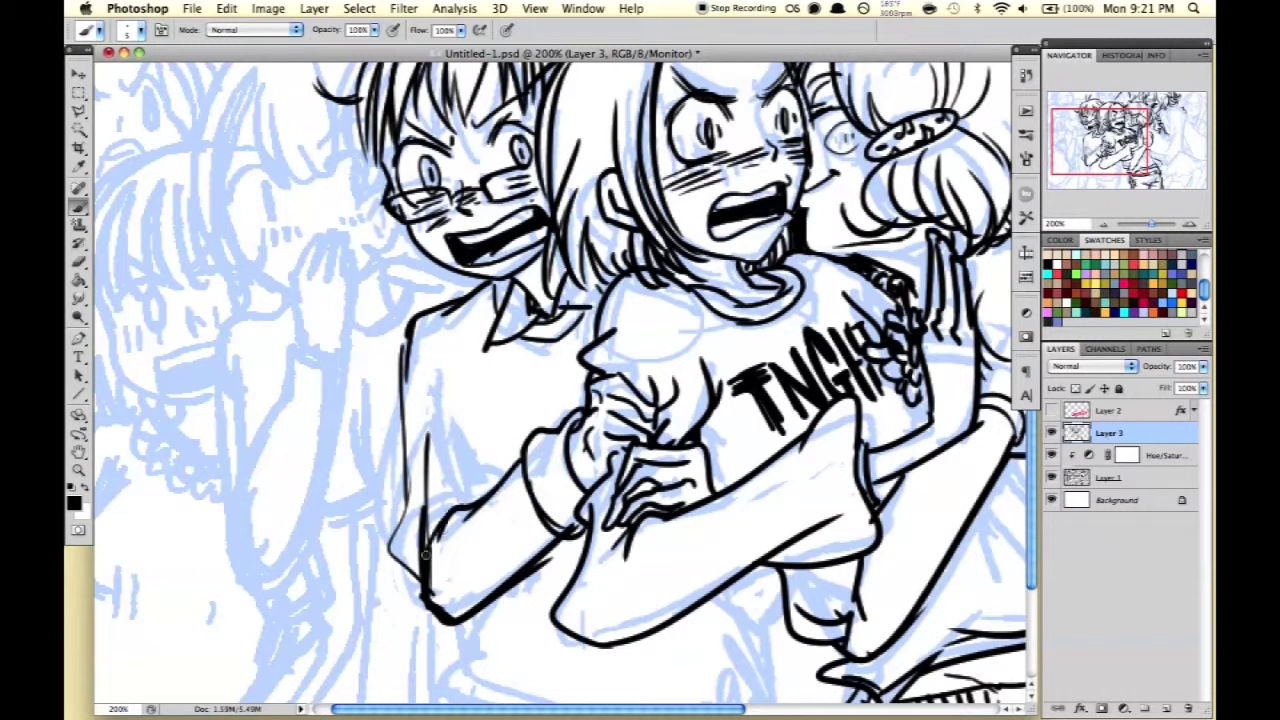
pyautogui.moveTo(428, 432); pyautogui.dragTo(472, 500)
pyautogui.moveTo(428, 372); pyautogui.dragTo(478, 498)
pyautogui.moveTo(470, 500); pyautogui.dragTo(330, 365)
pyautogui.moveTo(354, 484)
pyautogui.mouseDown()
pyautogui.moveTo(316, 552)
pyautogui.moveTo(638, 546)
pyautogui.moveTo(603, 472)
pyautogui.mouseUp()
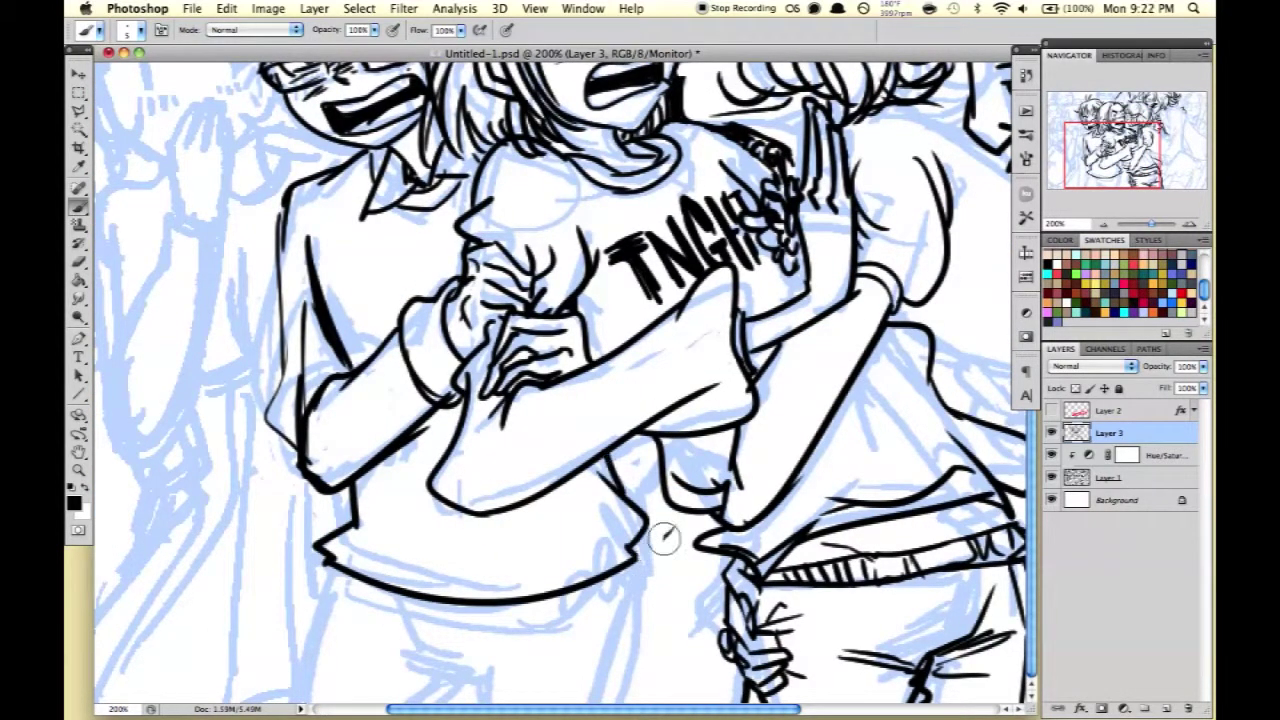
# Ink the pointed shirt hem edges and the folds below it.
pyautogui.moveTo(384, 590); pyautogui.dragTo(450, 600)
pyautogui.moveTo(576, 588); pyautogui.dragTo(457, 591)
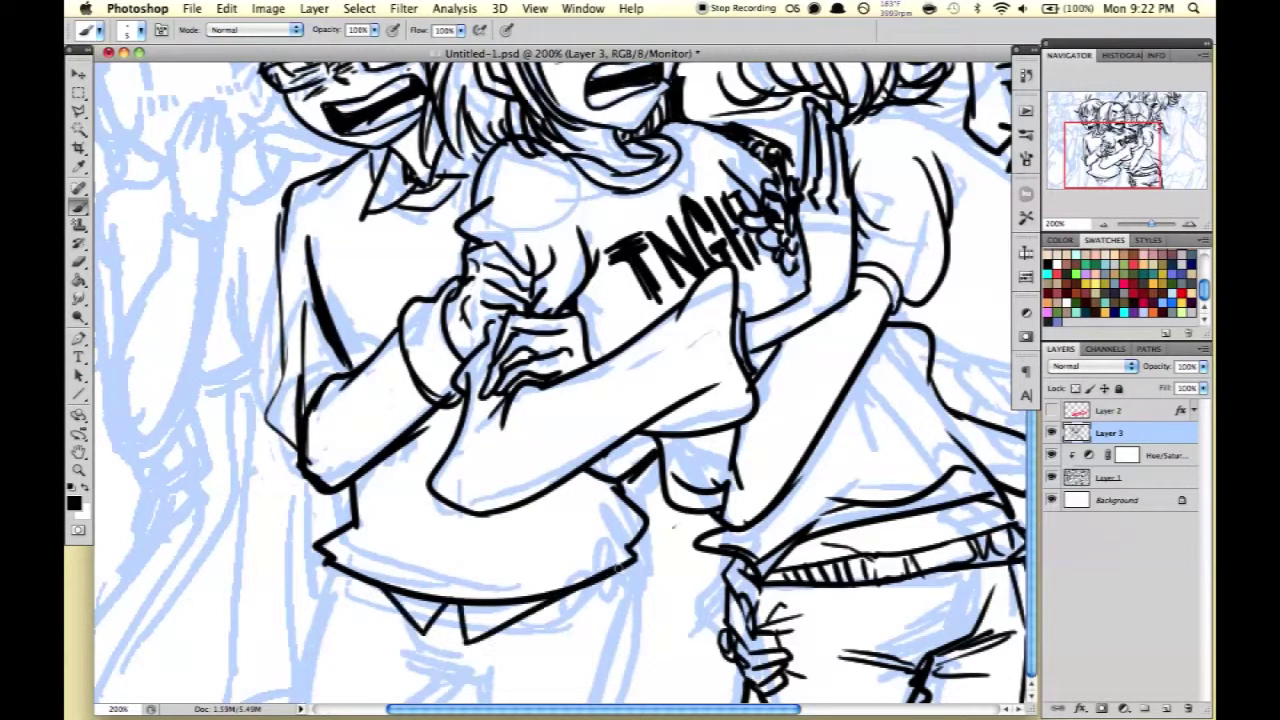
pyautogui.moveTo(373, 625); pyautogui.dragTo(488, 674)
pyautogui.moveTo(430, 624); pyautogui.dragTo(462, 676)
pyautogui.moveTo(460, 606); pyautogui.dragTo(452, 646)
# Ink the jeans: long leg lines, outline, a wavy fold and right-side strokes.
pyautogui.moveTo(560, 598); pyautogui.dragTo(610, 650)
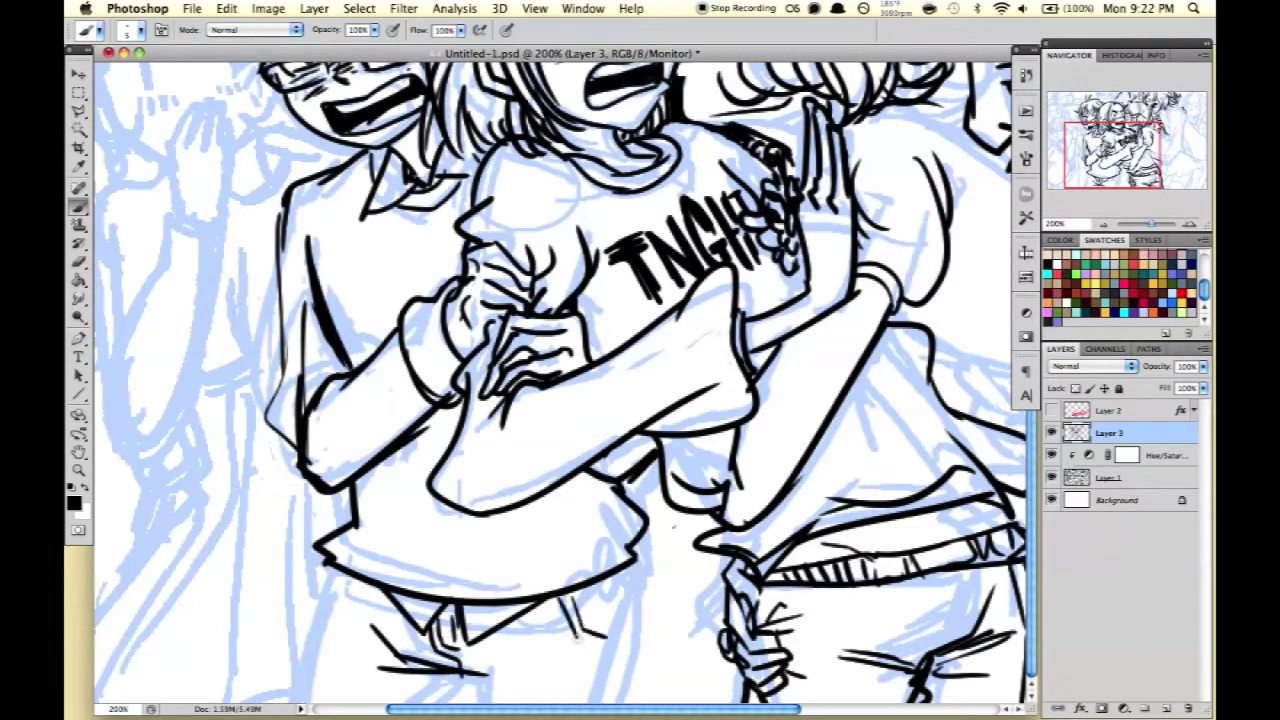
pyautogui.moveTo(632, 566); pyautogui.dragTo(600, 702)
pyautogui.moveTo(632, 610); pyautogui.dragTo(612, 702)
pyautogui.moveTo(548, 656); pyautogui.dragTo(495, 684)
pyautogui.moveTo(634, 578); pyautogui.dragTo(626, 664)
pyautogui.moveTo(336, 562); pyautogui.dragTo(304, 704)
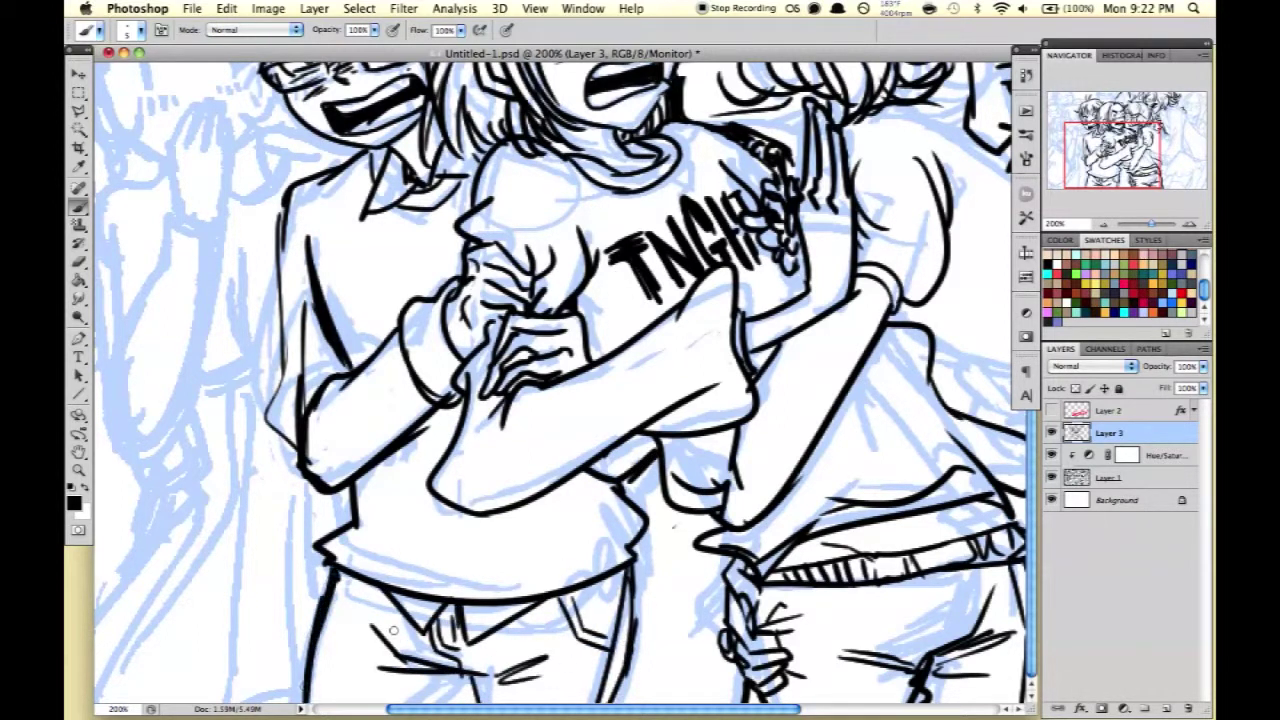
pyautogui.moveTo(355, 592); pyautogui.dragTo(620, 470)
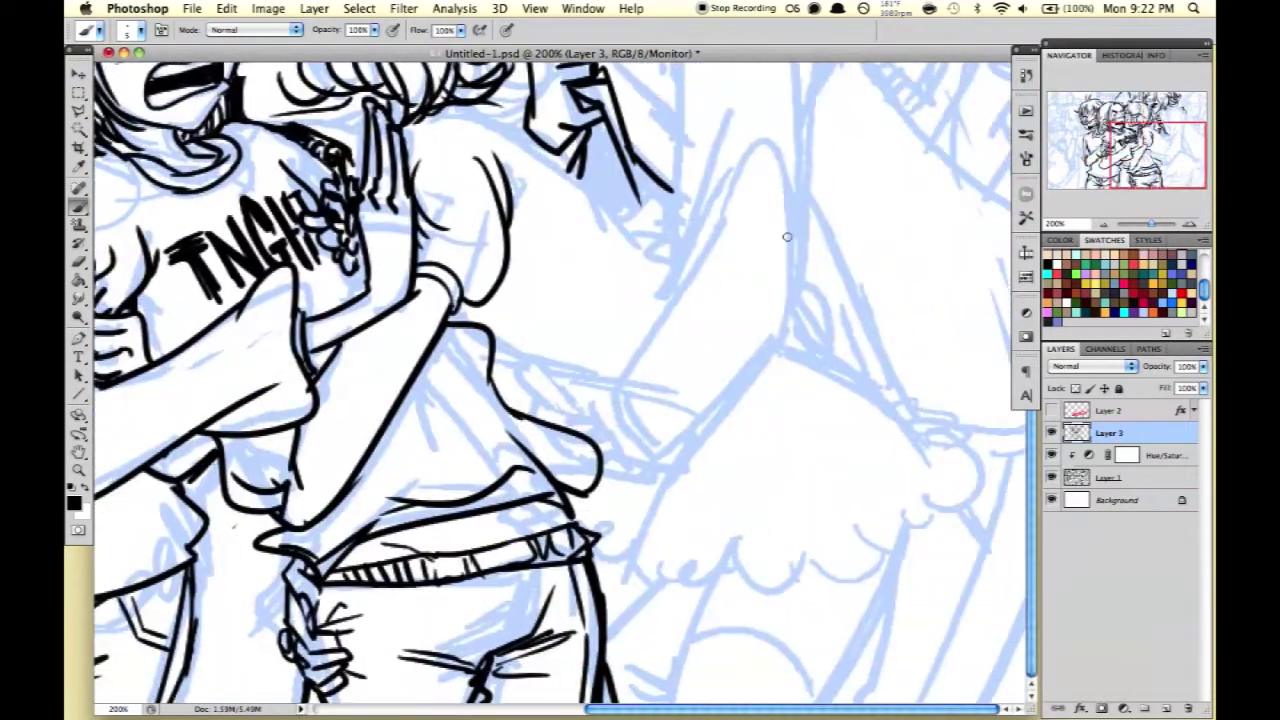
# Ink the outline strokes of the outstretched arm on the right side.
pyautogui.moveTo(490, 345)
pyautogui.mouseDown()
pyautogui.moveTo(612, 386)
pyautogui.moveTo(598, 398)
pyautogui.mouseUp()
pyautogui.scroll(5, 550, 380)
pyautogui.moveTo(430, 242)
pyautogui.mouseDown()
pyautogui.moveTo(496, 262)
pyautogui.moveTo(690, 405)
pyautogui.mouseUp()
pyautogui.moveTo(745, 305); pyautogui.dragTo(650, 470)
pyautogui.moveTo(768, 270); pyautogui.dragTo(798, 480)
pyautogui.moveTo(740, 330); pyautogui.dragTo(766, 310)
pyautogui.moveTo(800, 446); pyautogui.dragTo(735, 515)
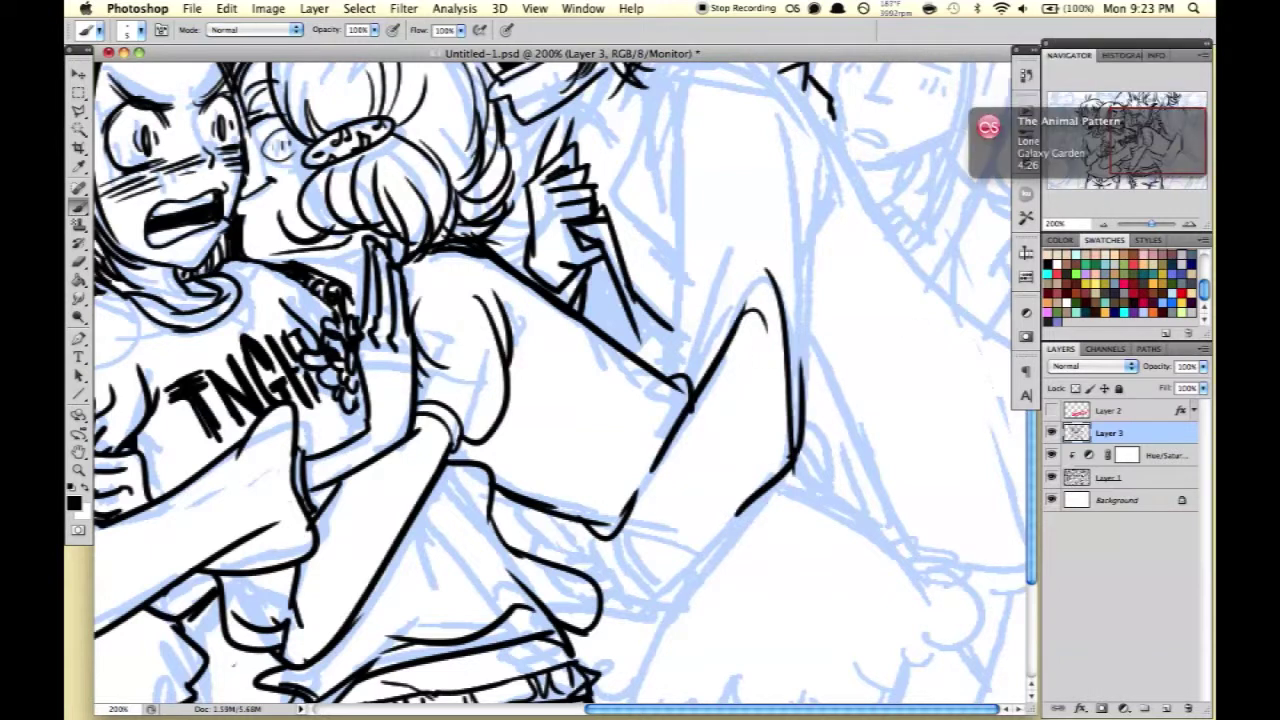
pyautogui.scroll(-3, 572, 325)
# Ink the sleeve cuff and wrist lines, undoing the last cuff stroke.
pyautogui.moveTo(614, 404)
pyautogui.mouseDown()
pyautogui.moveTo(640, 464)
pyautogui.moveTo(705, 430)
pyautogui.mouseUp()
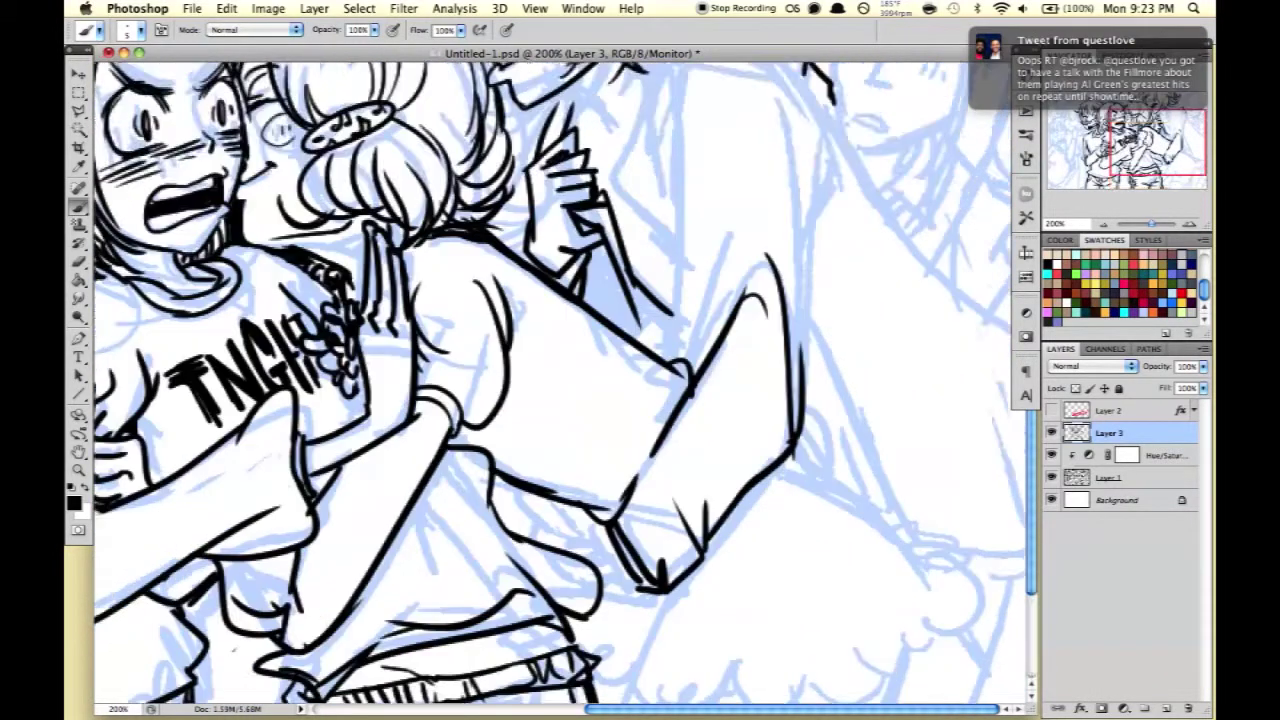
pyautogui.moveTo(748, 350); pyautogui.dragTo(700, 432)
pyautogui.moveTo(628, 364); pyautogui.dragTo(692, 316)
pyautogui.moveTo(734, 274)
pyautogui.mouseDown()
pyautogui.moveTo(682, 318)
pyautogui.moveTo(708, 408)
pyautogui.moveTo(705, 536)
pyautogui.mouseUp()
pyautogui.hotkey('ctrl', 'alt', 'z')
# Ink the arm and shoulder outline after undoing a stray vertical line.
pyautogui.scroll(6, 683, 416)
pyautogui.moveTo(700, 480)
pyautogui.mouseDown()
pyautogui.moveTo(662, 274)
pyautogui.moveTo(690, 430)
pyautogui.moveTo(615, 260)
pyautogui.moveTo(675, 195)
pyautogui.mouseUp()
pyautogui.hotkey('ctrl', 'z')
pyautogui.moveTo(600, 255); pyautogui.dragTo(555, 278)
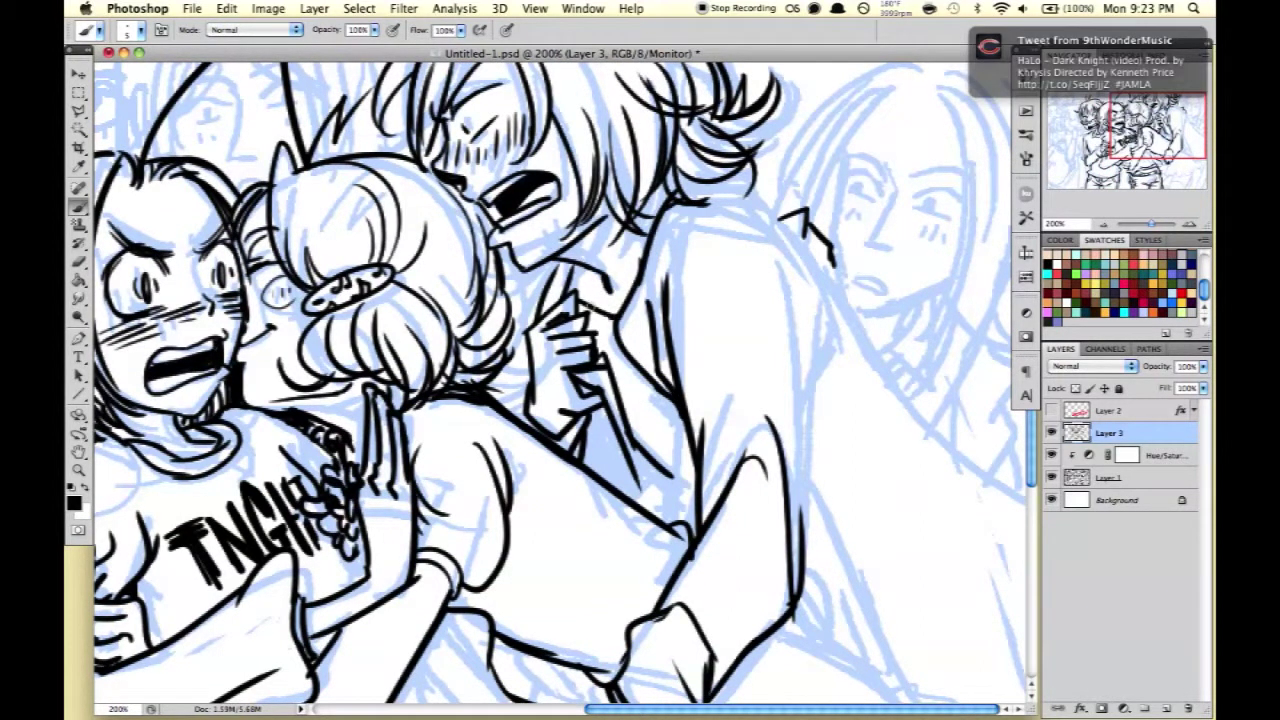
pyautogui.hscroll(-5, 560, 380)
pyautogui.hscroll(2, 560, 380)
pyautogui.hscroll(2, 560, 380)
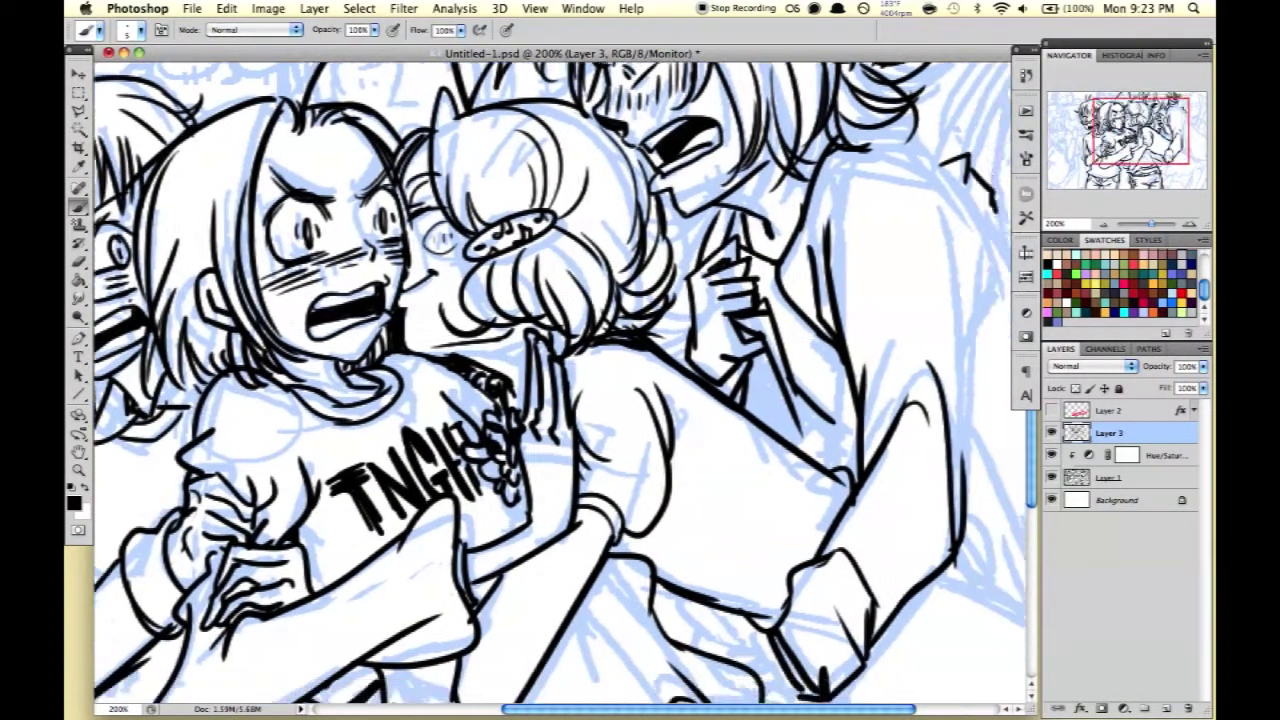
pyautogui.hscroll(2, 560, 380)
# Ink the right character's face side and jaw, undoing the first eye and brow strokes.
pyautogui.moveTo(840, 112); pyautogui.dragTo(828, 236)
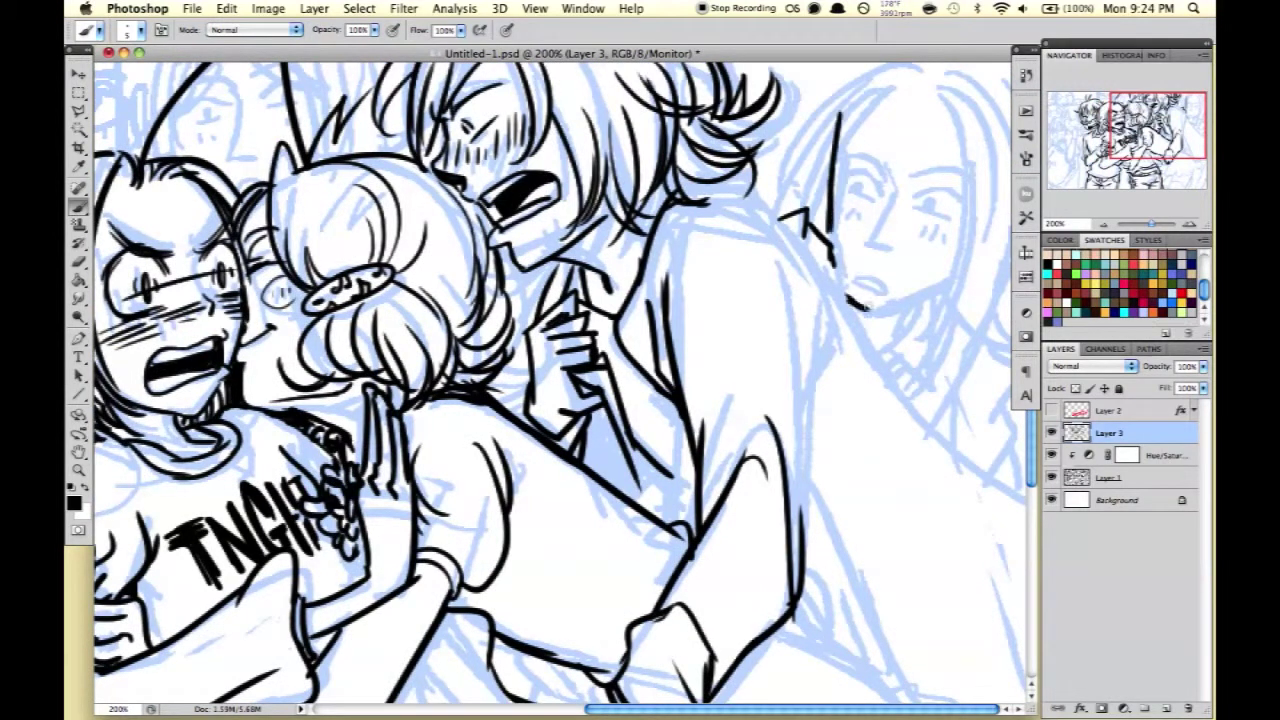
pyautogui.moveTo(846, 297); pyautogui.dragTo(955, 262)
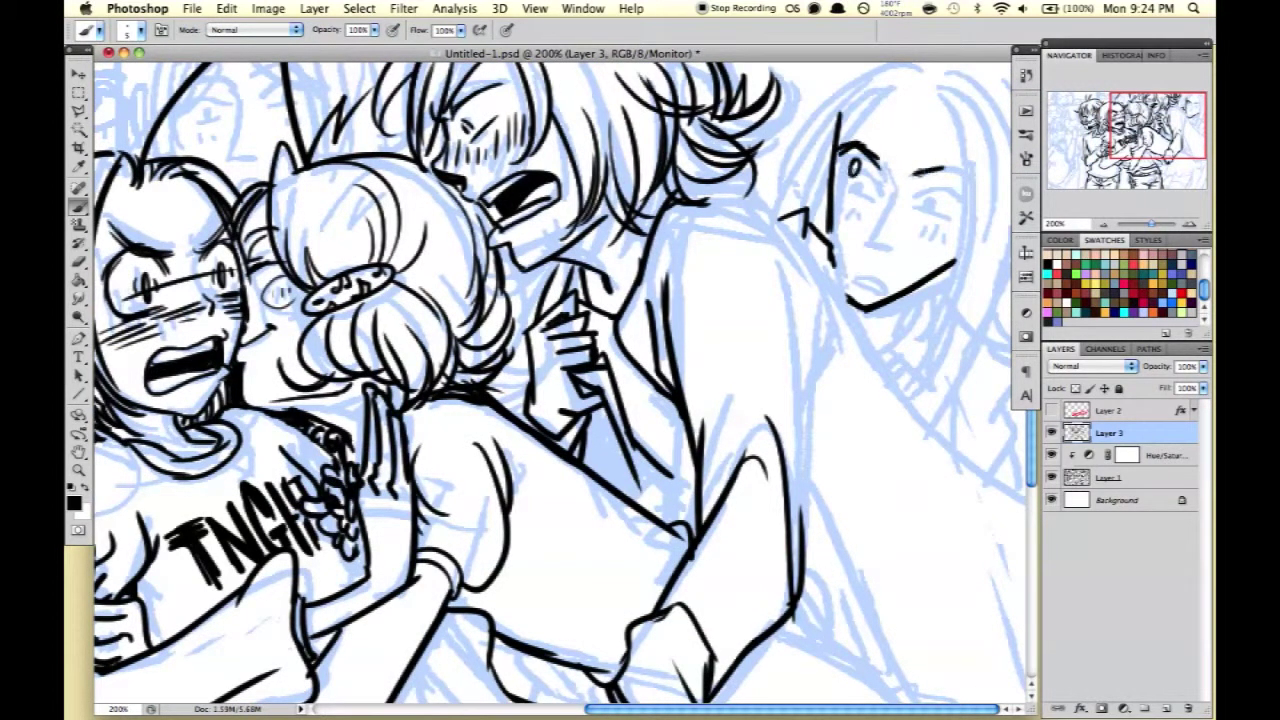
pyautogui.moveTo(945, 168); pyautogui.dragTo(965, 188)
pyautogui.moveTo(921, 180); pyautogui.dragTo(928, 190)
pyautogui.moveTo(840, 174)
pyautogui.mouseDown()
pyautogui.moveTo(876, 190)
pyautogui.moveTo(948, 170)
pyautogui.mouseUp()
pyautogui.hotkey('ctrl', 'alt', 'z')
pyautogui.hotkey('ctrl', 'alt', 'z')
pyautogui.hotkey('ctrl', 'alt', 'z')
pyautogui.hotkey('ctrl', 'alt', 'z')
# Redraw the right character's eyebrows and closed eyes, plus the top-of-head hair outline.
pyautogui.moveTo(850, 148); pyautogui.dragTo(968, 192)
pyautogui.moveTo(886, 162); pyautogui.dragTo(868, 214)
pyautogui.moveTo(840, 148); pyautogui.dragTo(882, 156)
pyautogui.moveTo(914, 160); pyautogui.dragTo(988, 166)
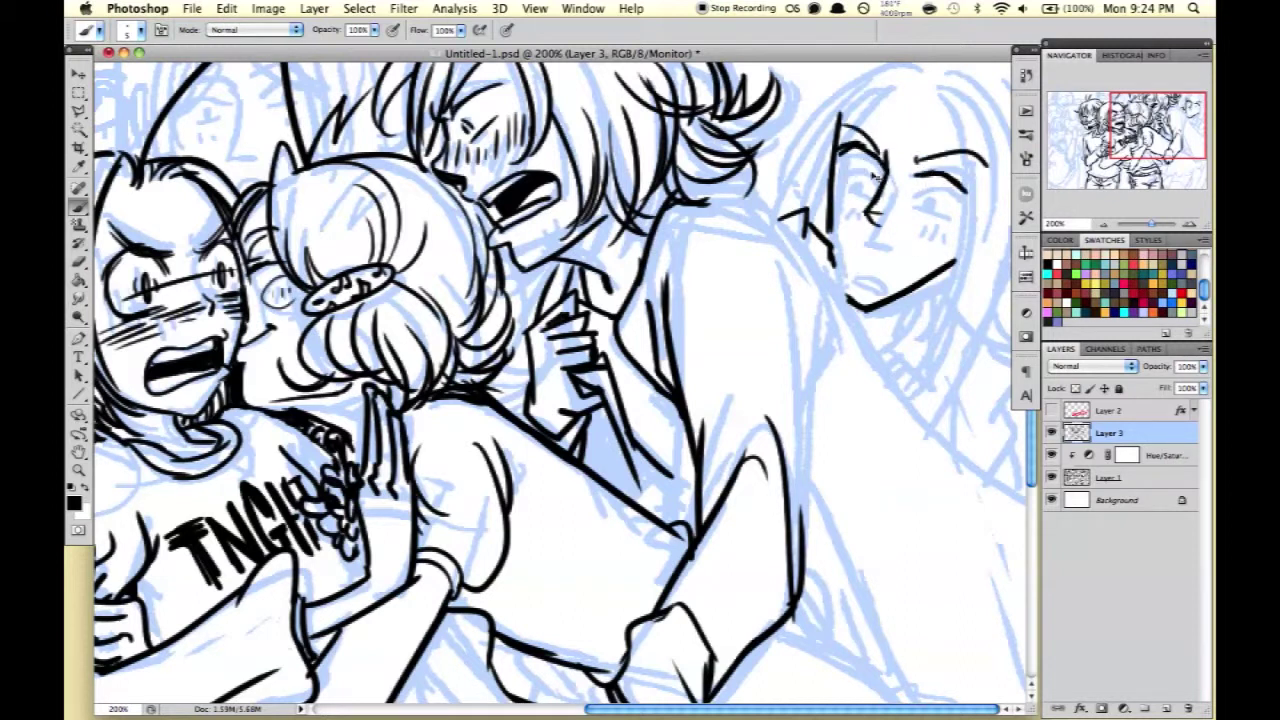
pyautogui.moveTo(844, 166); pyautogui.dragTo(872, 180)
pyautogui.moveTo(914, 192); pyautogui.dragTo(972, 200)
# Ink a long hair line, the fingered hand by the chin, the mouth and a sweat mark.
pyautogui.moveTo(884, 72)
pyautogui.mouseDown()
pyautogui.moveTo(838, 136)
pyautogui.moveTo(986, 118)
pyautogui.moveTo(1008, 418)
pyautogui.mouseUp()
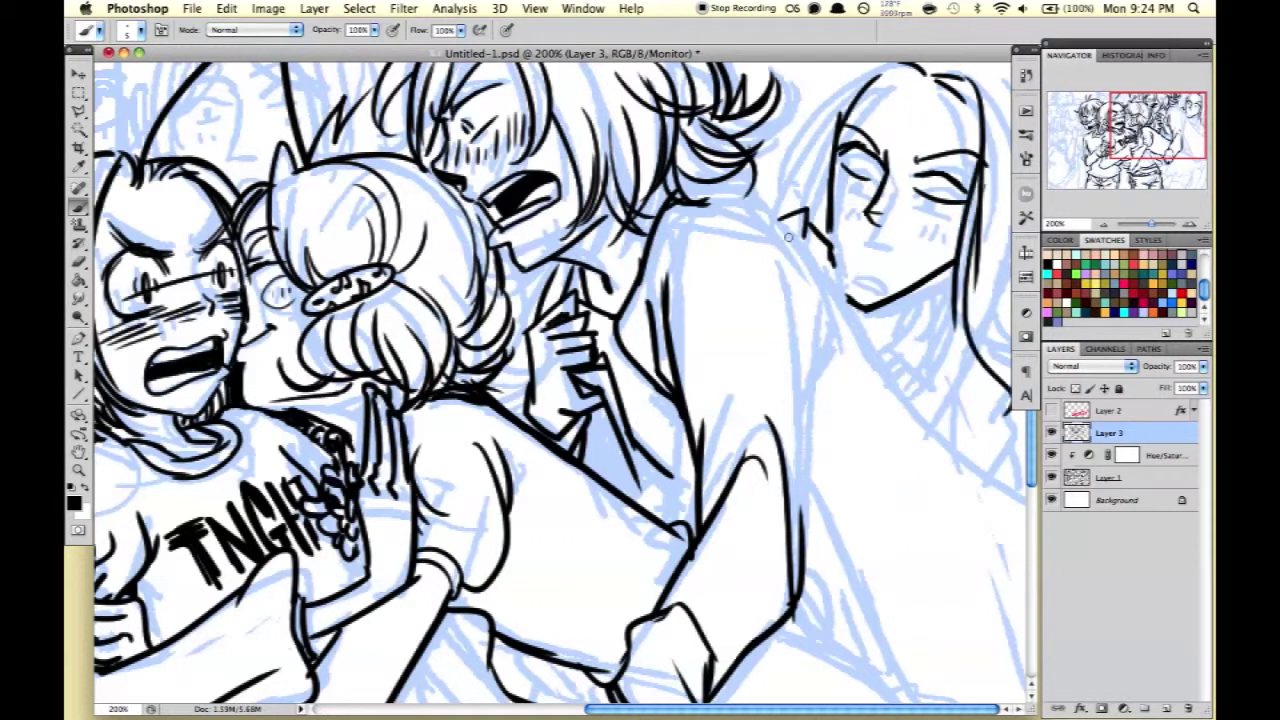
pyautogui.moveTo(786, 232)
pyautogui.mouseDown()
pyautogui.moveTo(800, 300)
pyautogui.moveTo(838, 310)
pyautogui.mouseUp()
pyautogui.moveTo(820, 246); pyautogui.dragTo(846, 306)
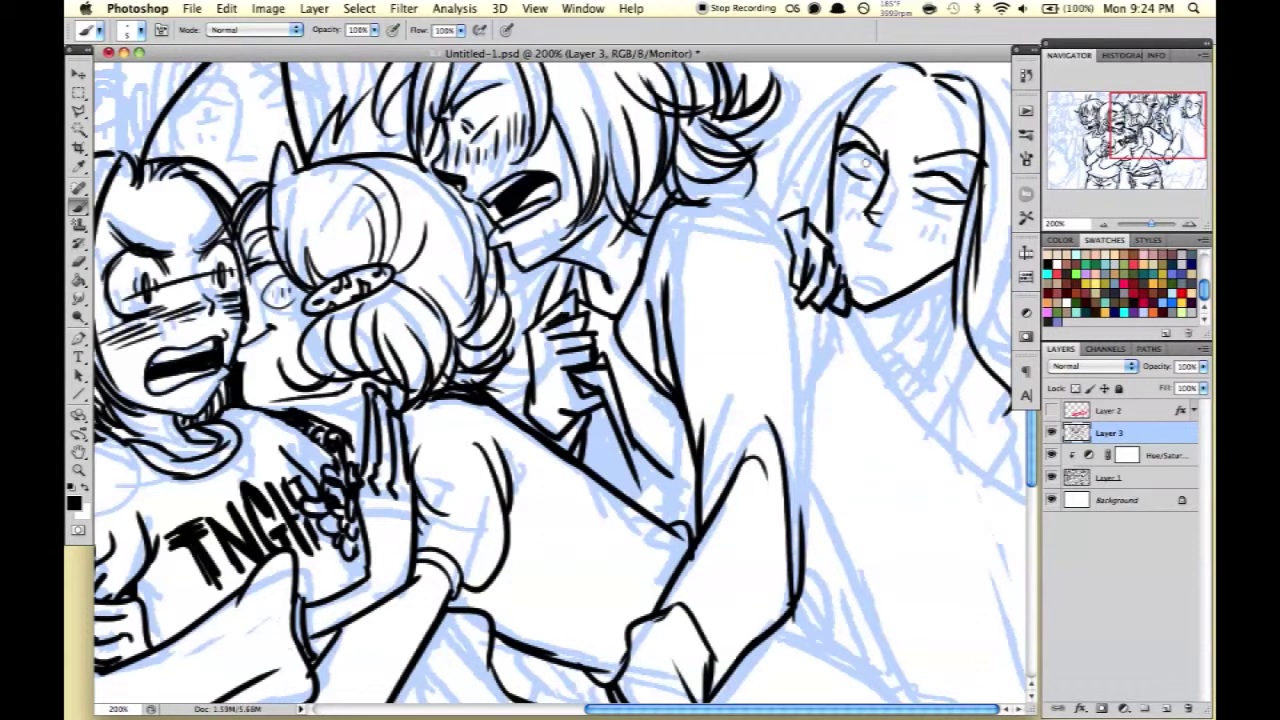
pyautogui.moveTo(846, 252); pyautogui.dragTo(893, 272)
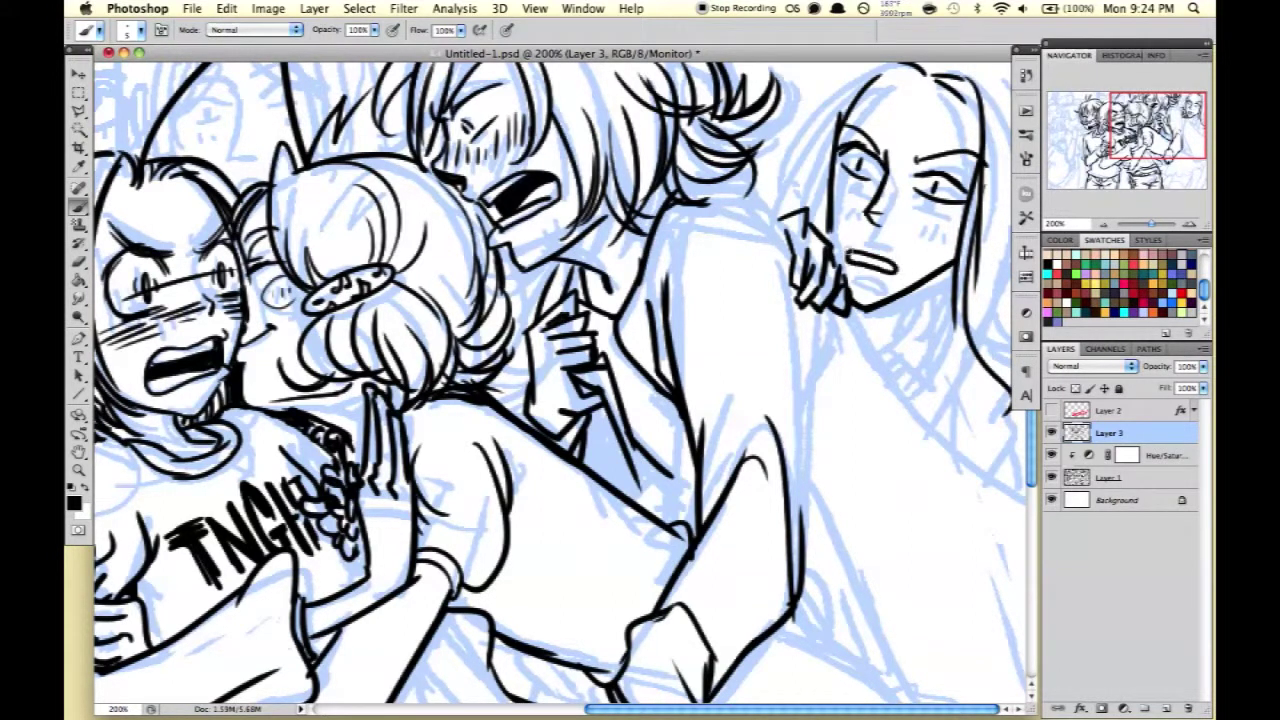
pyautogui.moveTo(914, 158)
pyautogui.mouseDown()
pyautogui.moveTo(938, 155)
pyautogui.moveTo(926, 118)
pyautogui.mouseUp()
# Ink the hair down the neck, the shoulder line and the V-neck collar.
pyautogui.moveTo(852, 66); pyautogui.dragTo(752, 262)
pyautogui.moveTo(778, 172); pyautogui.dragTo(692, 200)
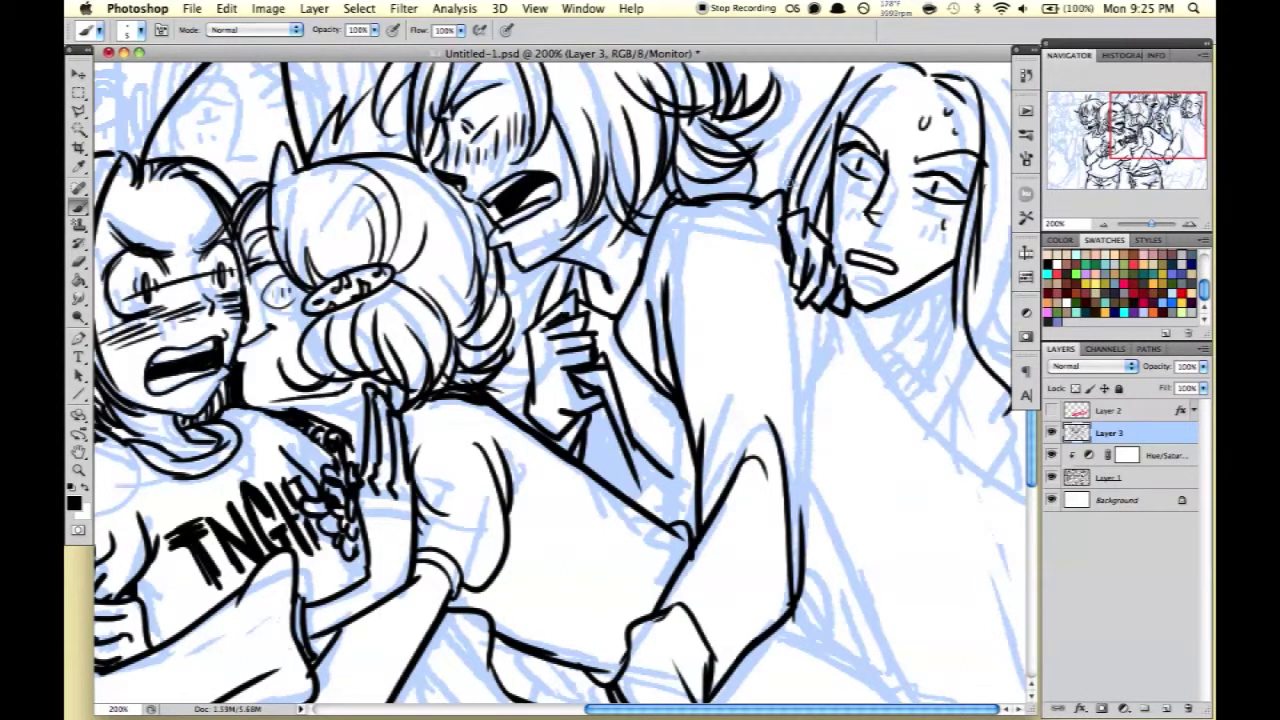
pyautogui.moveTo(936, 265); pyautogui.dragTo(905, 332)
pyautogui.moveTo(925, 290)
pyautogui.mouseDown()
pyautogui.moveTo(876, 370)
pyautogui.moveTo(940, 386)
pyautogui.mouseUp()
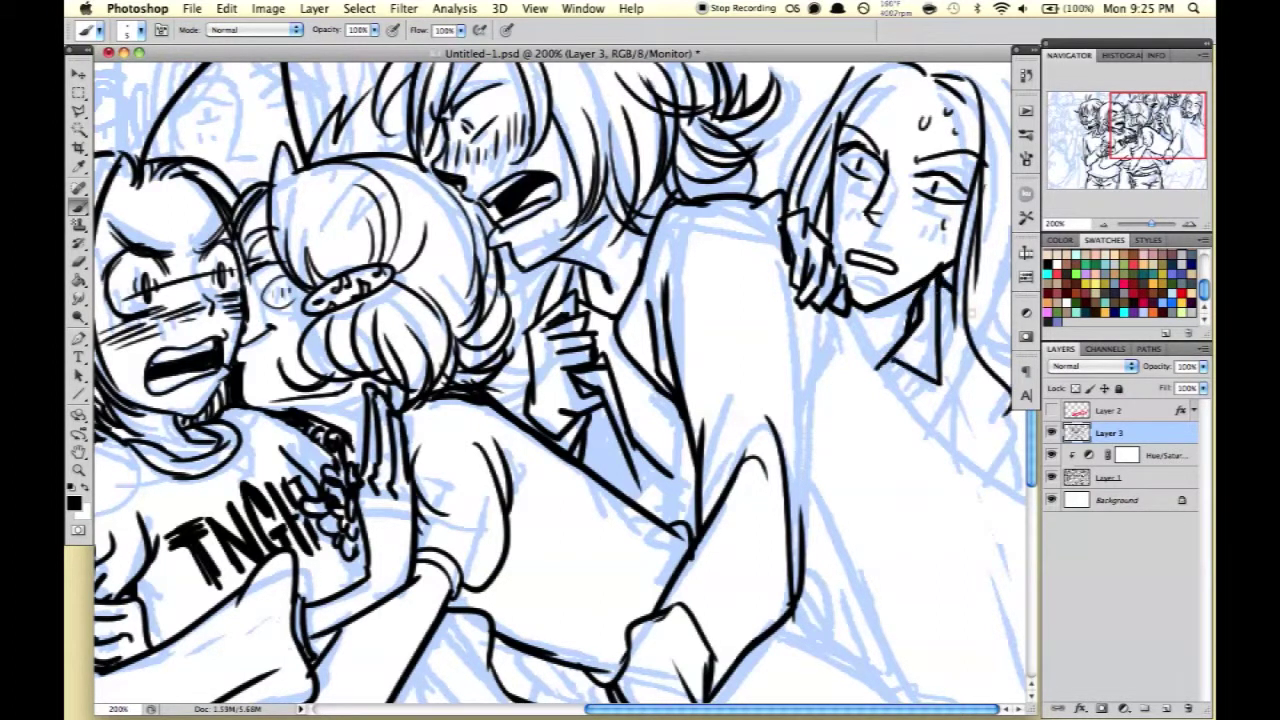
pyautogui.moveTo(975, 195); pyautogui.dragTo(1000, 360)
# Add hair strands at the top and right, a body line and extra collar lines.
pyautogui.moveTo(700, 400); pyautogui.dragTo(672, 400)
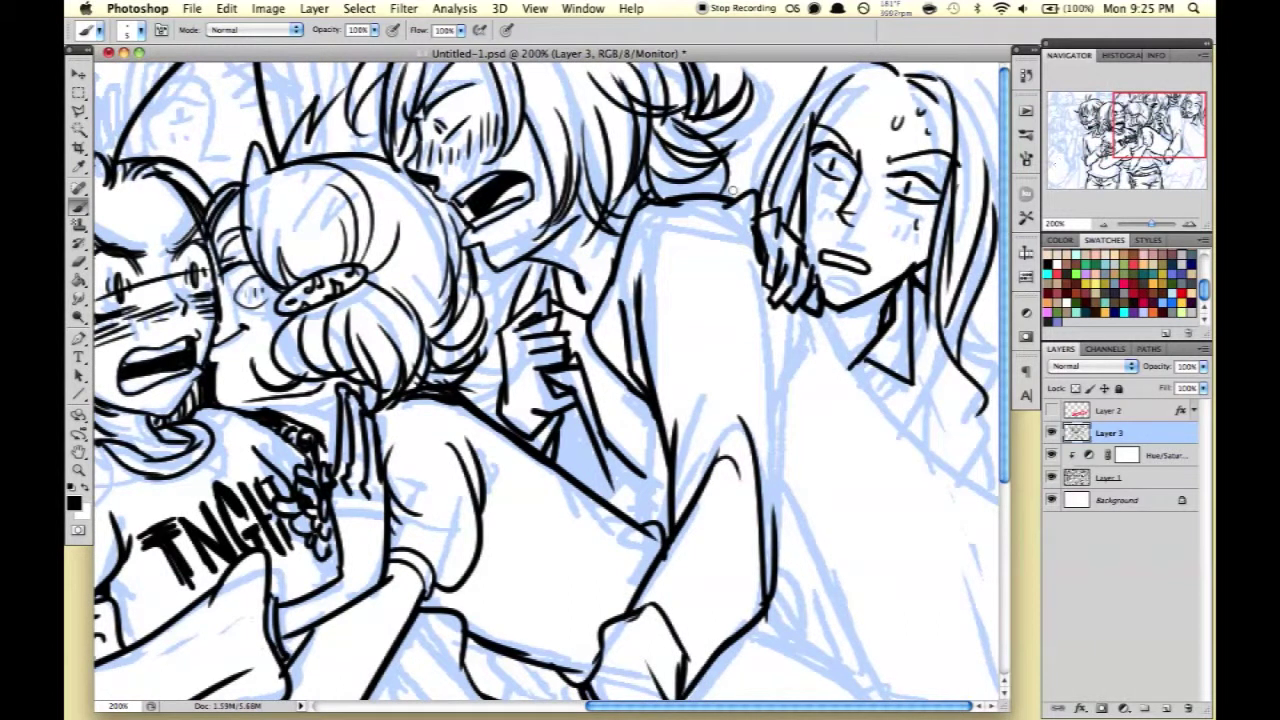
pyautogui.moveTo(733, 190)
pyautogui.mouseDown()
pyautogui.moveTo(800, 64)
pyautogui.moveTo(760, 130)
pyautogui.mouseUp()
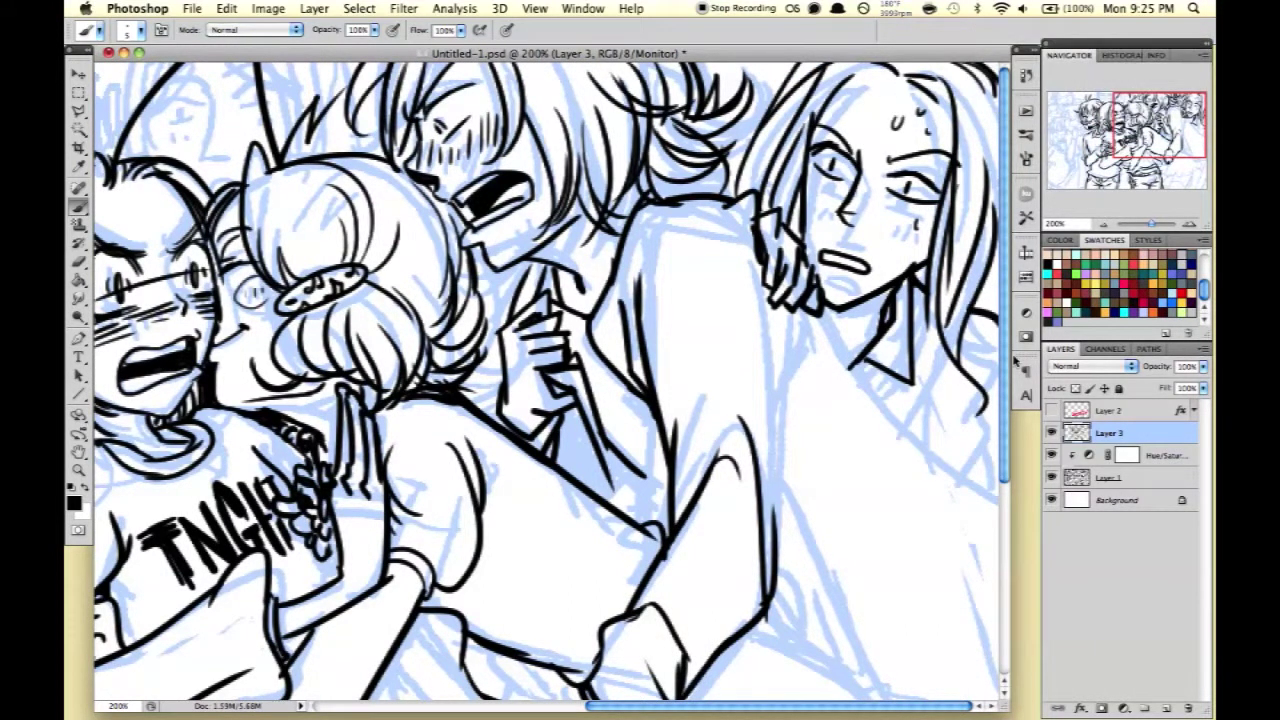
pyautogui.moveTo(936, 347); pyautogui.dragTo(965, 430)
pyautogui.moveTo(950, 325)
pyautogui.mouseDown()
pyautogui.moveTo(975, 430)
pyautogui.moveTo(945, 470)
pyautogui.mouseUp()
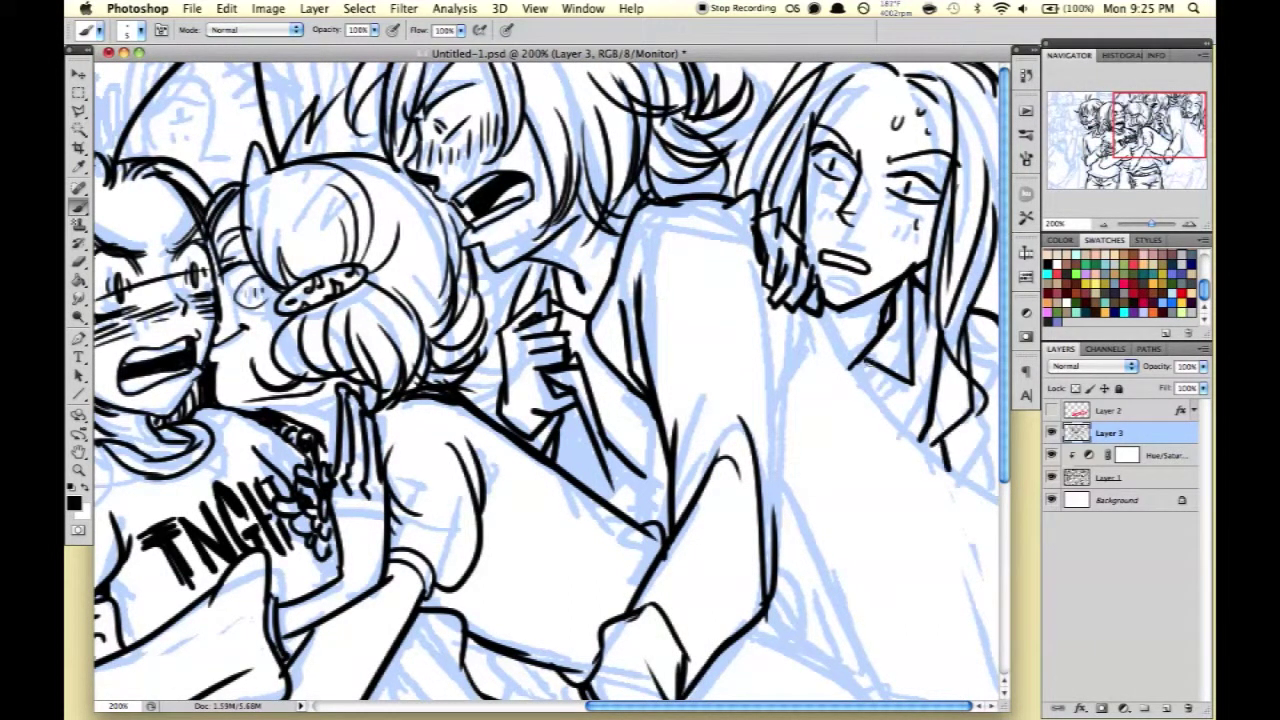
pyautogui.moveTo(885, 360); pyautogui.dragTo(858, 390)
pyautogui.moveTo(995, 428); pyautogui.dragTo(970, 480)
# Ink the jacket arm lines and the details of the clenched hand.
pyautogui.scroll(-2, 980, 480)
pyautogui.moveTo(815, 240)
pyautogui.mouseDown()
pyautogui.moveTo(900, 360)
pyautogui.moveTo(1000, 428)
pyautogui.mouseUp()
pyautogui.scroll(-3, 990, 428)
pyautogui.scroll(2, 800, 330)
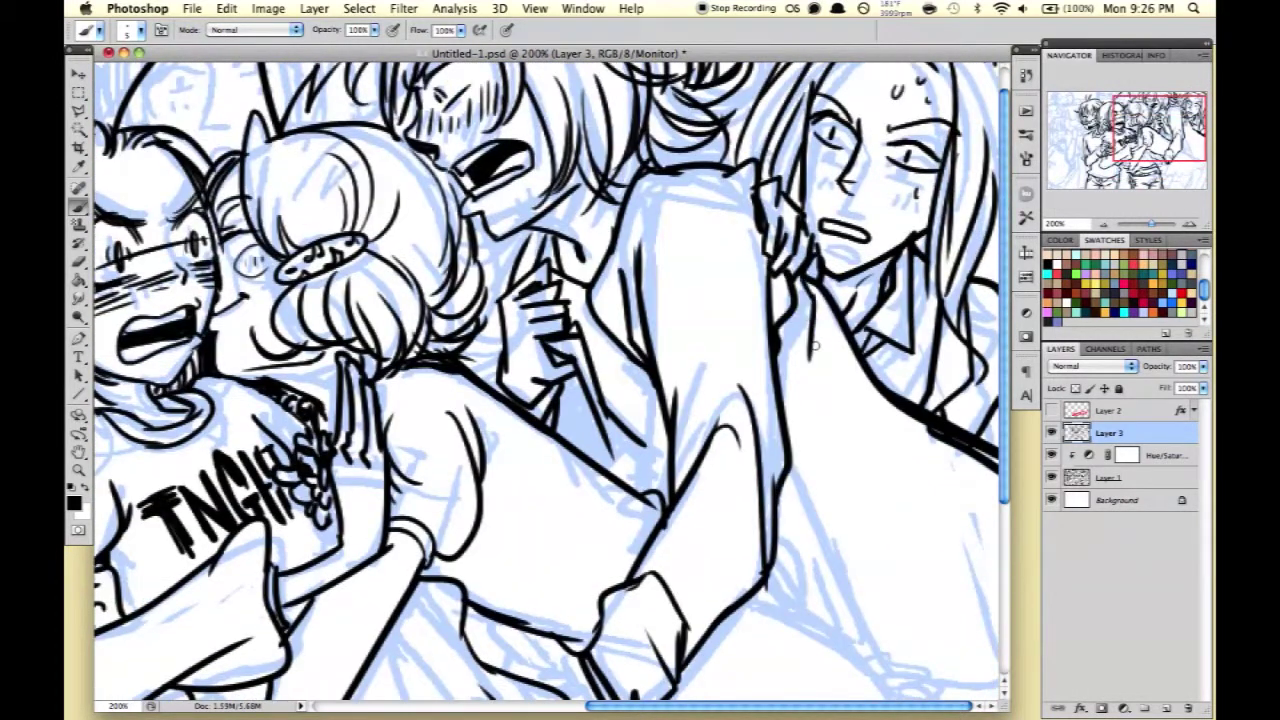
pyautogui.scroll(-3, 800, 400)
pyautogui.moveTo(760, 325); pyautogui.dragTo(860, 495)
pyautogui.moveTo(880, 390)
pyautogui.mouseDown()
pyautogui.moveTo(940, 450)
pyautogui.moveTo(900, 520)
pyautogui.mouseUp()
pyautogui.moveTo(875, 520); pyautogui.dragTo(912, 545)
pyautogui.moveTo(510, 372); pyautogui.dragTo(585, 432)
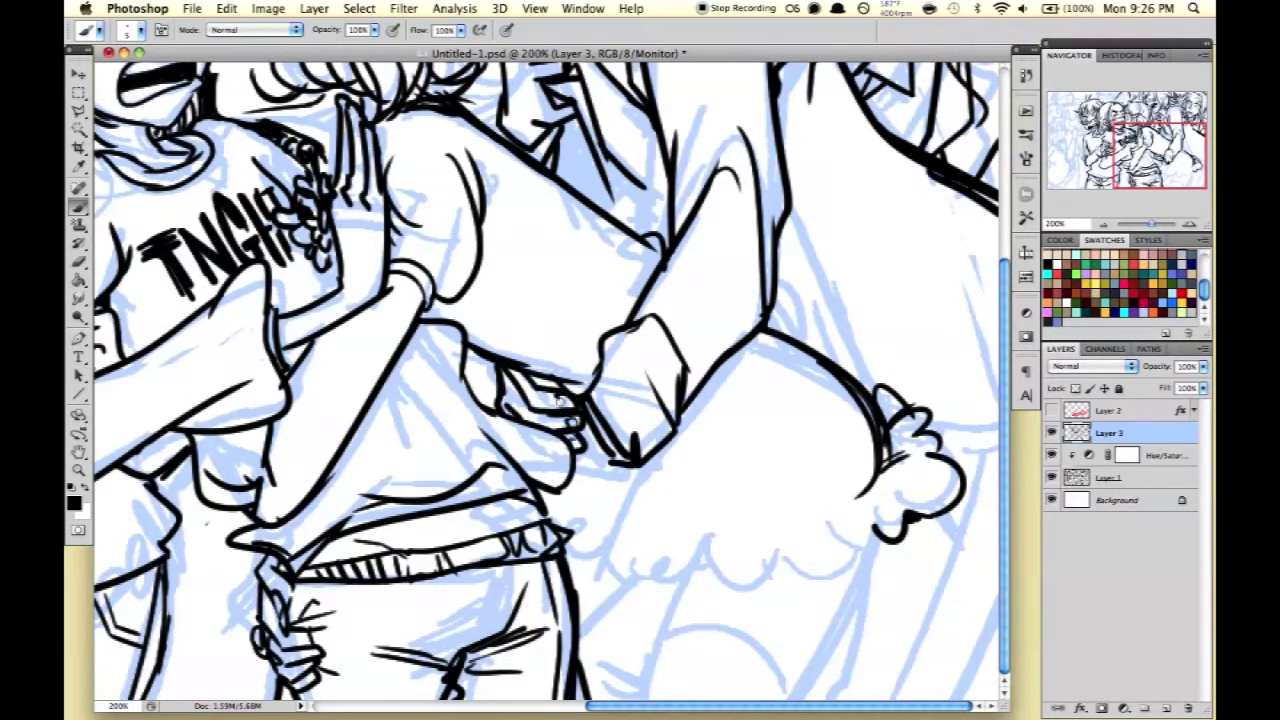
# Hatch shading along the arm and hand edges.
pyautogui.moveTo(698, 420); pyautogui.dragTo(694, 388)
pyautogui.moveTo(742, 400); pyautogui.dragTo(722, 372)
pyautogui.moveTo(762, 350); pyautogui.dragTo(730, 366)
pyautogui.moveTo(640, 270); pyautogui.dragTo(616, 318)
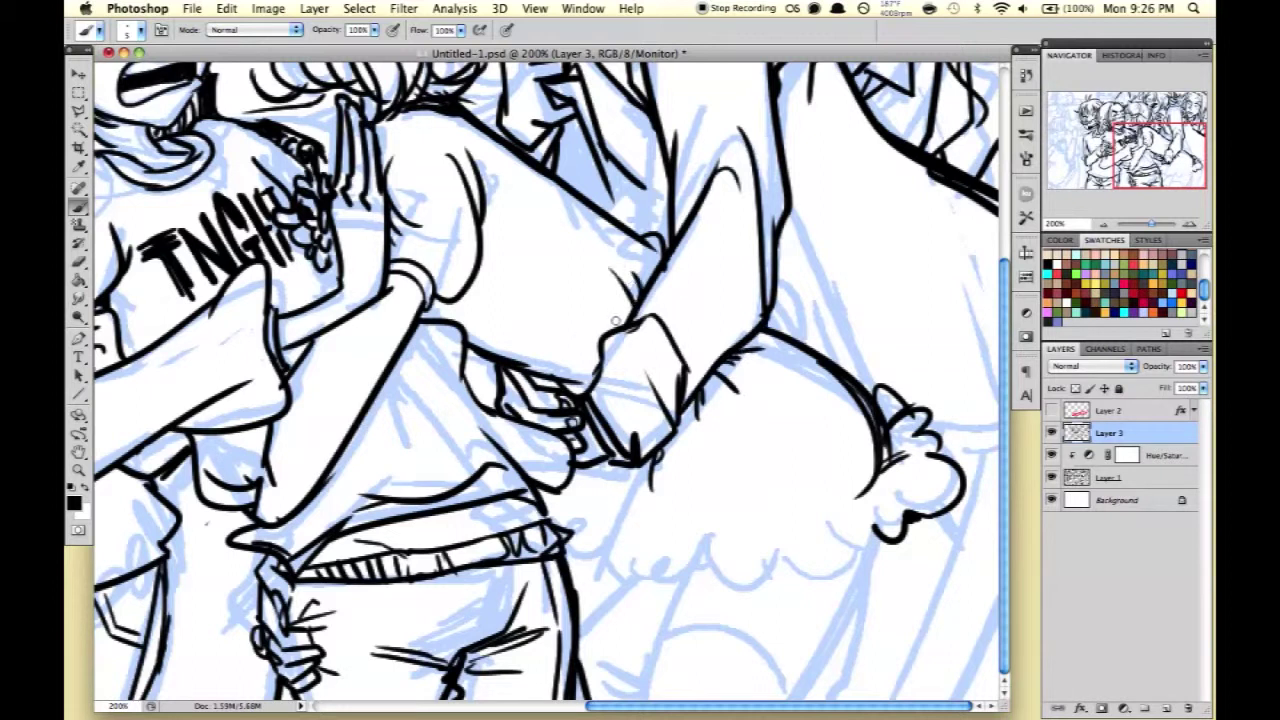
# Outline the puffy skirt with its scalloped hem and inner folds.
pyautogui.moveTo(632, 486); pyautogui.dragTo(586, 568)
pyautogui.moveTo(588, 570); pyautogui.dragTo(712, 578)
pyautogui.moveTo(714, 496); pyautogui.dragTo(720, 582)
pyautogui.moveTo(725, 575)
pyautogui.mouseDown()
pyautogui.moveTo(790, 578)
pyautogui.moveTo(868, 540)
pyautogui.mouseUp()
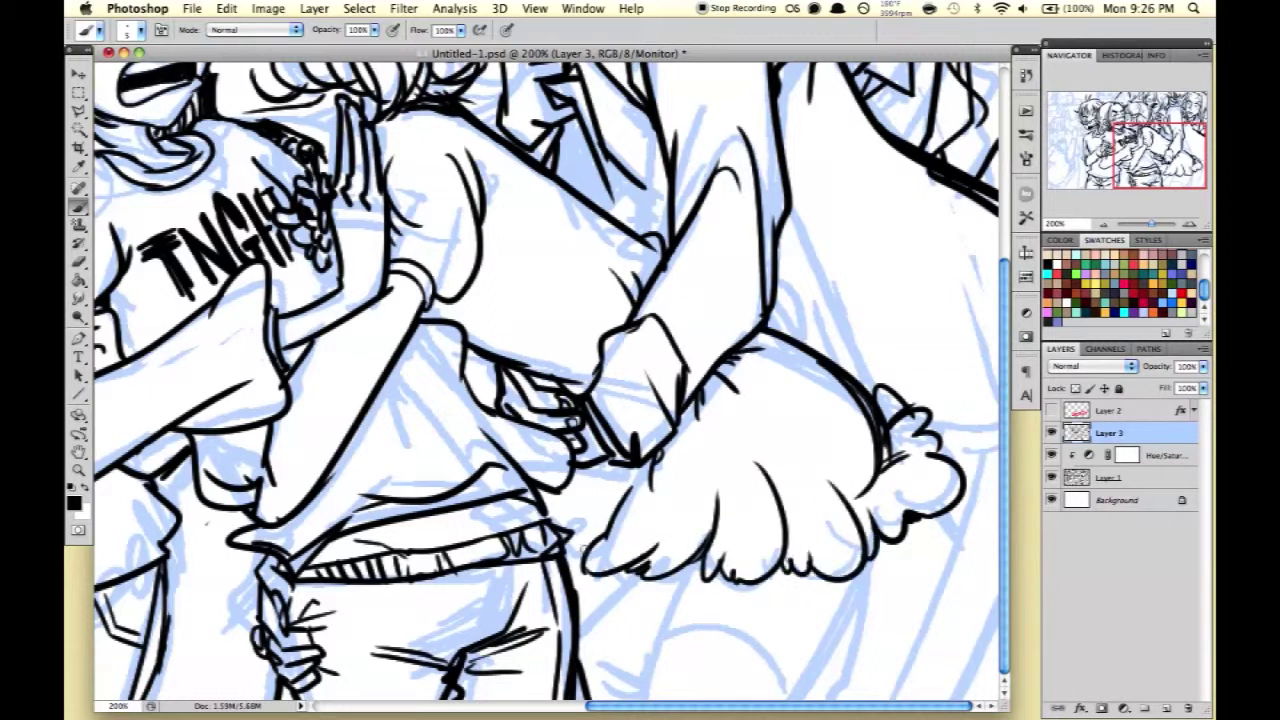
pyautogui.moveTo(592, 500); pyautogui.dragTo(556, 518)
# Ink both legs below the skirt, with thigh and lower-leg curves.
pyautogui.moveTo(690, 571); pyautogui.dragTo(640, 700)
pyautogui.moveTo(860, 568); pyautogui.dragTo(770, 700)
pyautogui.moveTo(678, 692); pyautogui.dragTo(780, 614)
pyautogui.moveTo(586, 572); pyautogui.dragTo(620, 645)
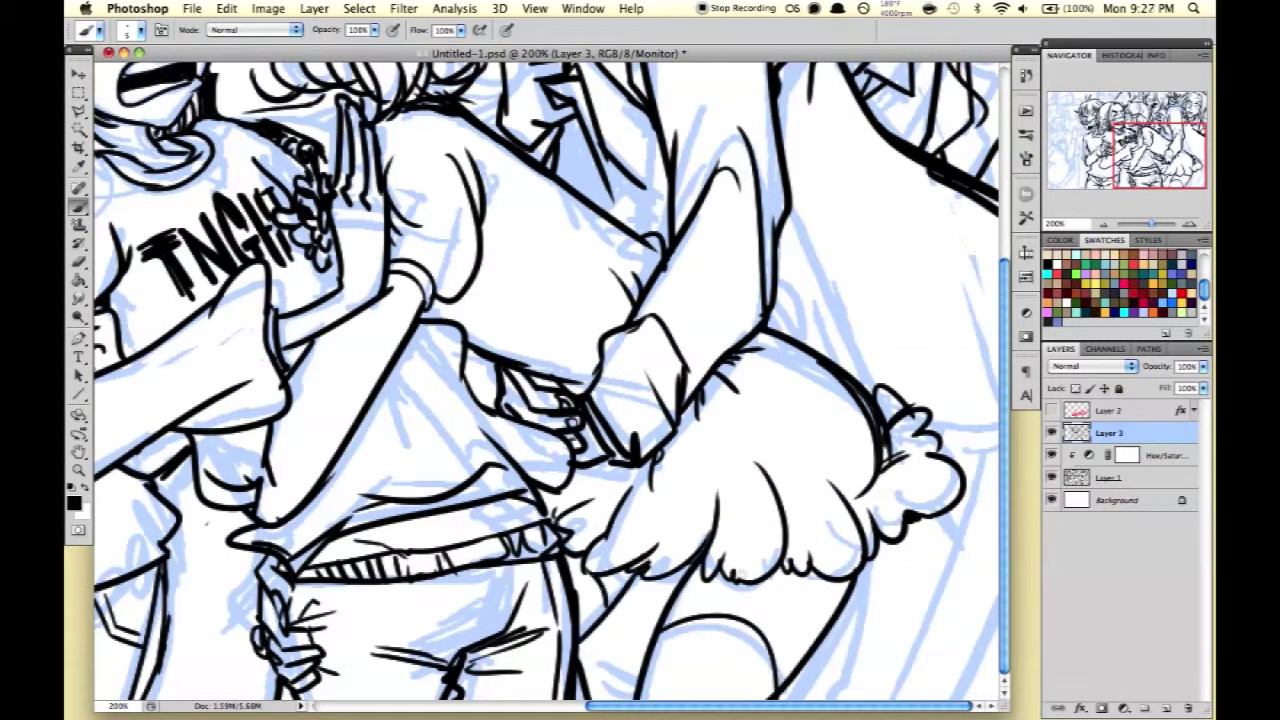
pyautogui.moveTo(760, 648); pyautogui.dragTo(750, 688)
pyautogui.moveTo(648, 670); pyautogui.dragTo(748, 648)
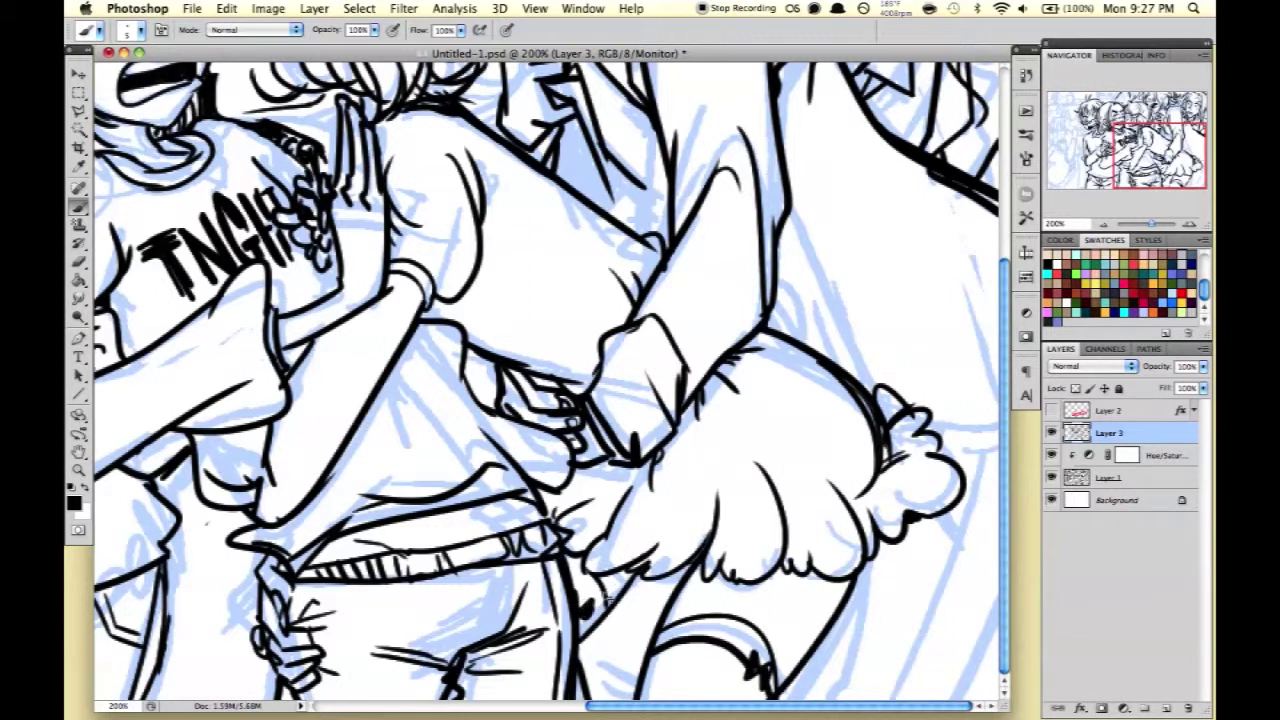
pyautogui.moveTo(587, 594); pyautogui.dragTo(592, 628)
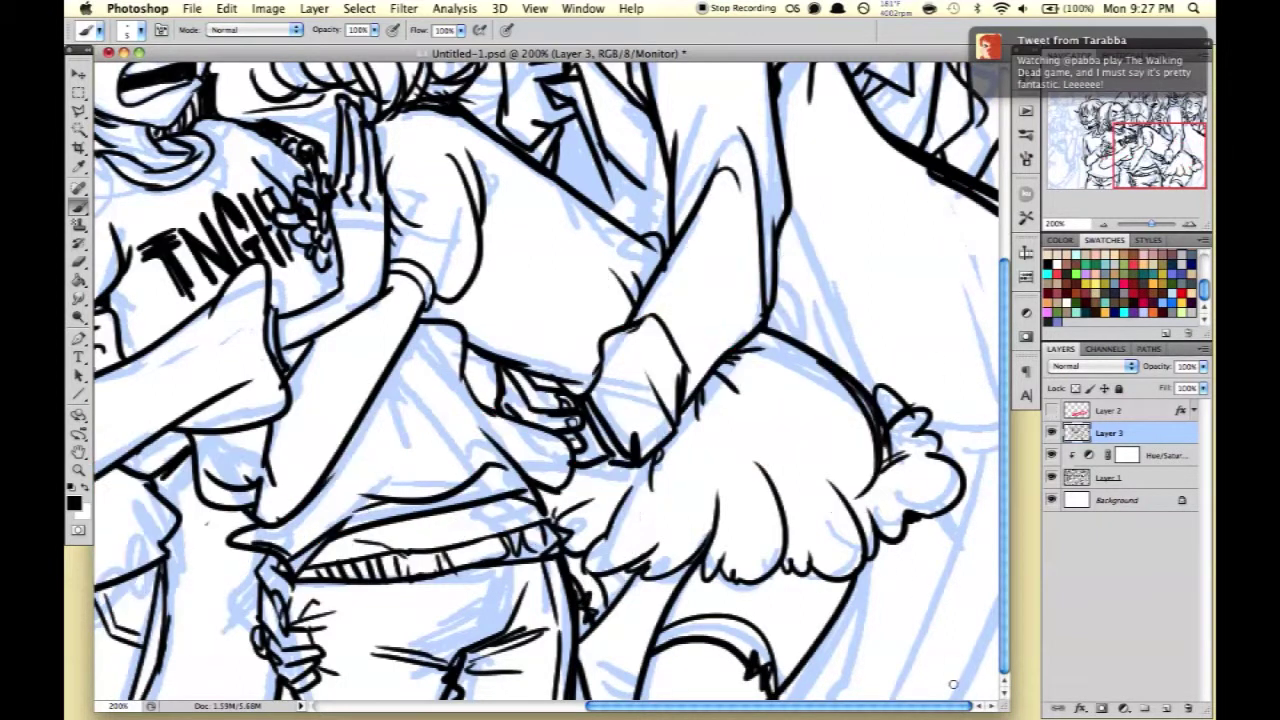
# Ink long sweeping arcs on the right and thin crossing strokes at lower right.
pyautogui.moveTo(998, 594); pyautogui.dragTo(950, 696)
pyautogui.moveTo(780, 215); pyautogui.dragTo(998, 392)
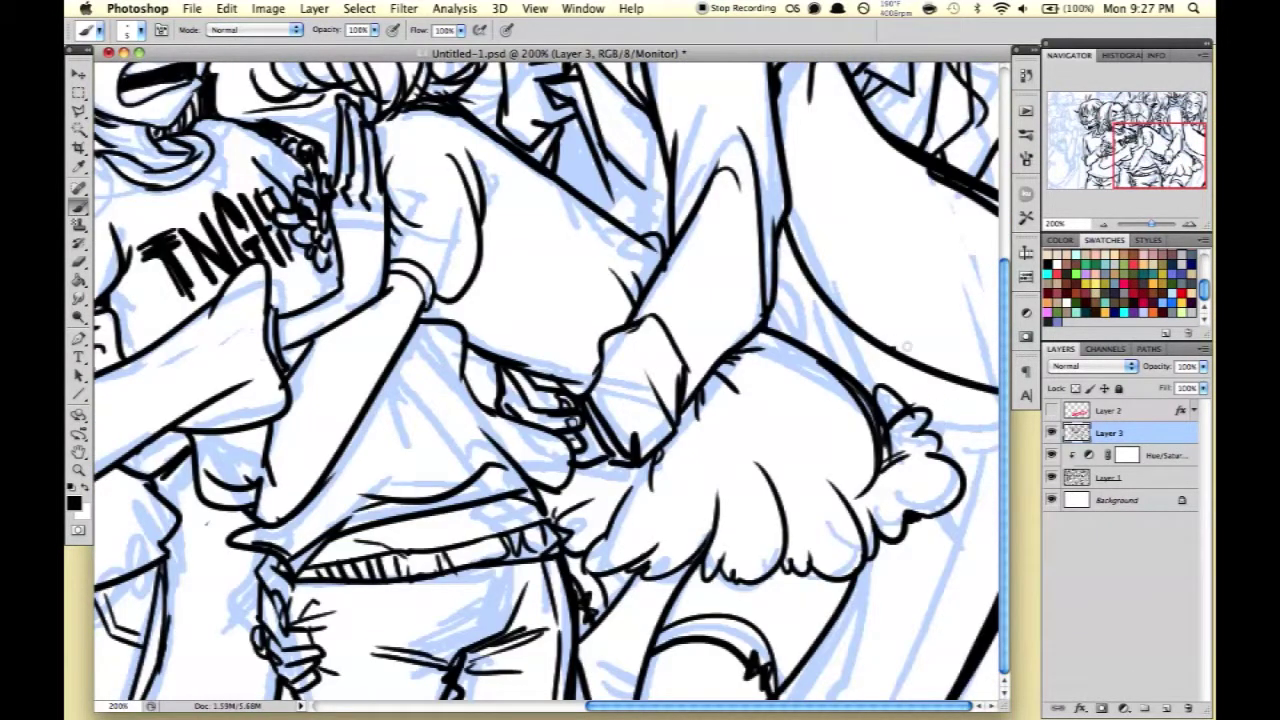
pyautogui.moveTo(942, 265); pyautogui.dragTo(895, 350)
pyautogui.moveTo(775, 238)
pyautogui.mouseDown()
pyautogui.moveTo(996, 396)
pyautogui.moveTo(950, 698)
pyautogui.mouseUp()
pyautogui.moveTo(852, 580); pyautogui.dragTo(836, 688)
pyautogui.moveTo(828, 686)
pyautogui.mouseDown()
pyautogui.moveTo(874, 680)
pyautogui.moveTo(970, 598)
pyautogui.mouseUp()
pyautogui.moveTo(912, 578); pyautogui.dragTo(970, 602)
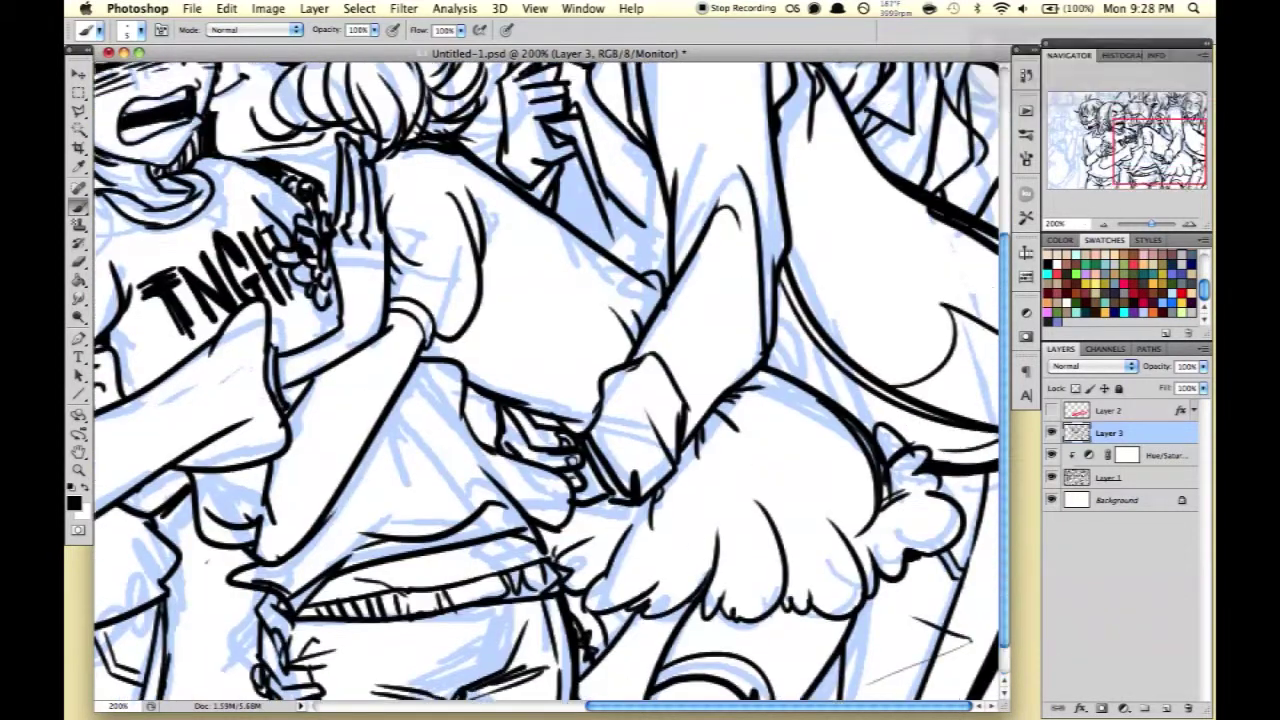
# Ink an ear and two round eyes on the left background character.
pyautogui.scroll(5, 597, 680)
pyautogui.hscroll(-5, 597, 680)
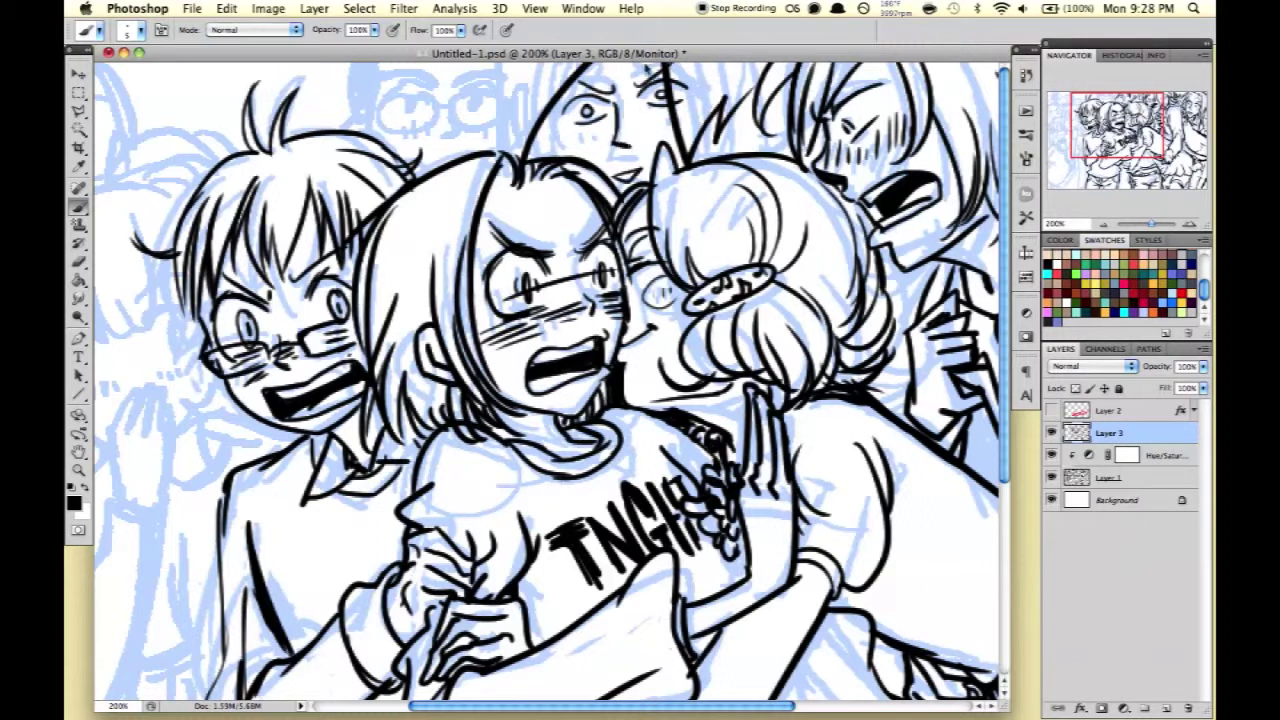
pyautogui.scroll(-5, 620, 143)
pyautogui.hscroll(-4, 620, 143)
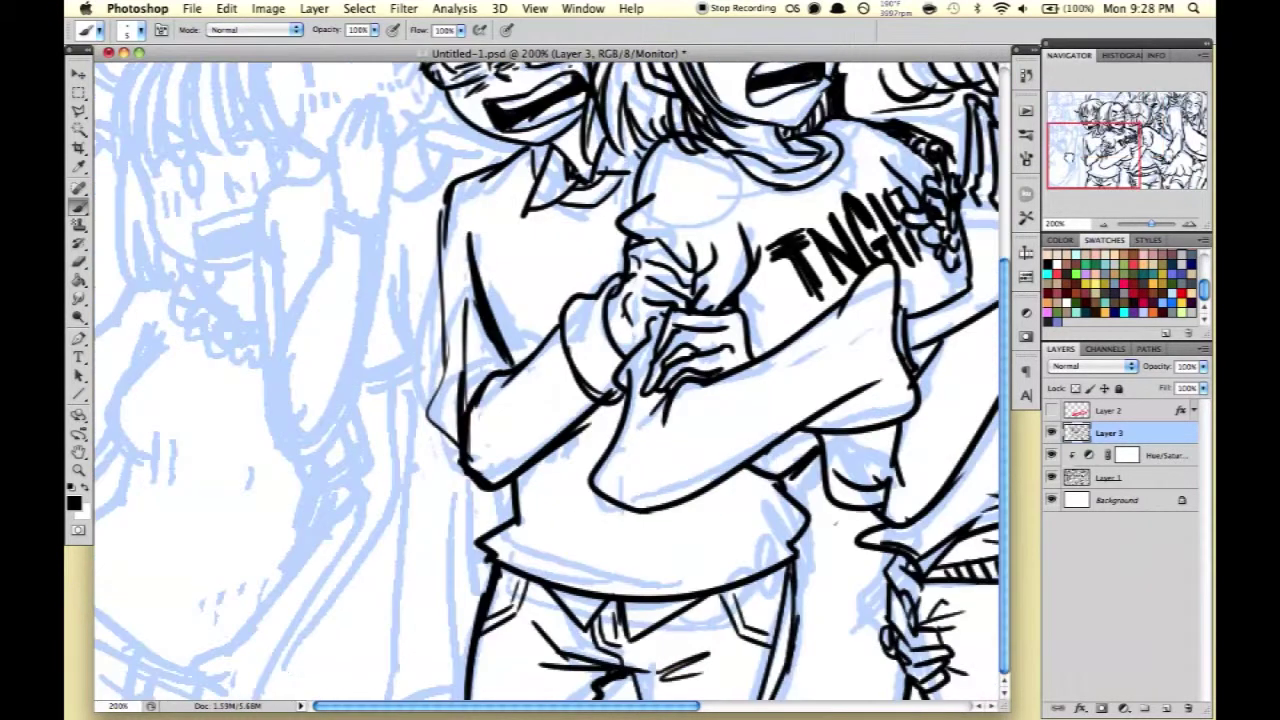
pyautogui.scroll(1, 270, 230)
pyautogui.scroll(3, 270, 230)
pyautogui.moveTo(287, 214); pyautogui.dragTo(273, 268)
pyautogui.moveTo(284, 216)
pyautogui.mouseDown()
pyautogui.moveTo(330, 234)
pyautogui.moveTo(405, 192)
pyautogui.mouseUp()
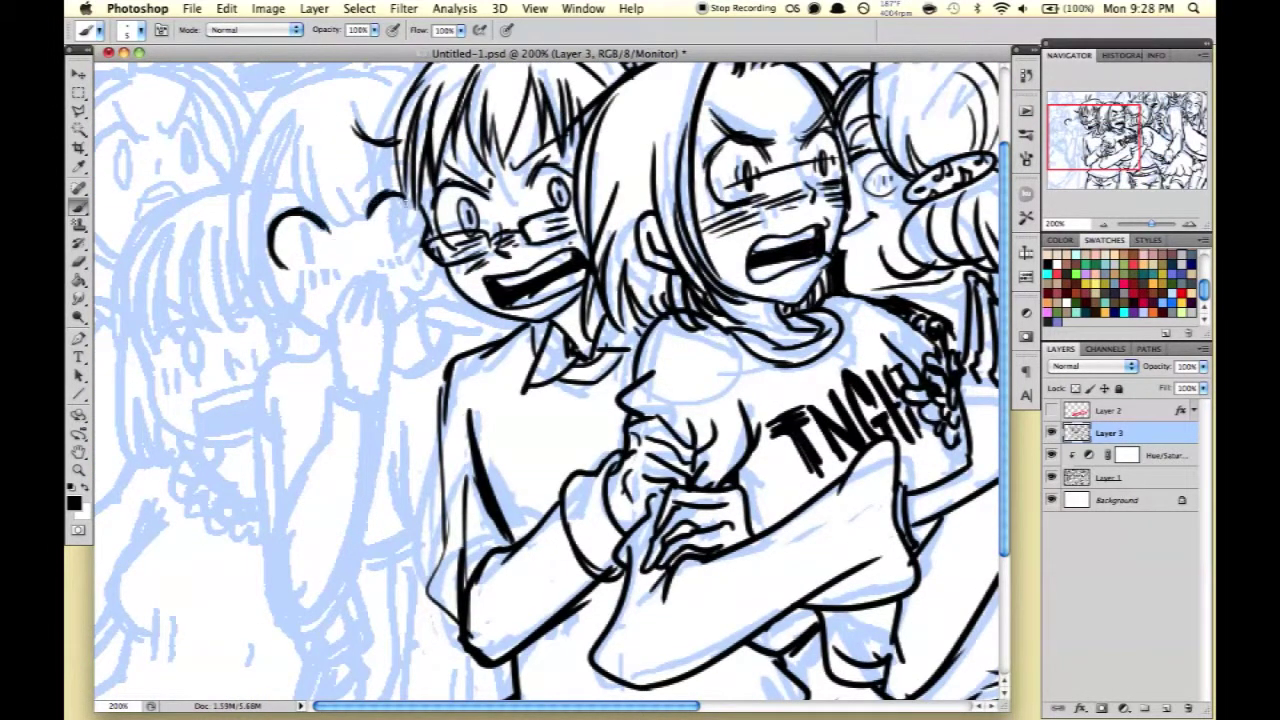
pyautogui.moveTo(300, 228); pyautogui.dragTo(308, 254)
pyautogui.moveTo(398, 210); pyautogui.dragTo(394, 244)
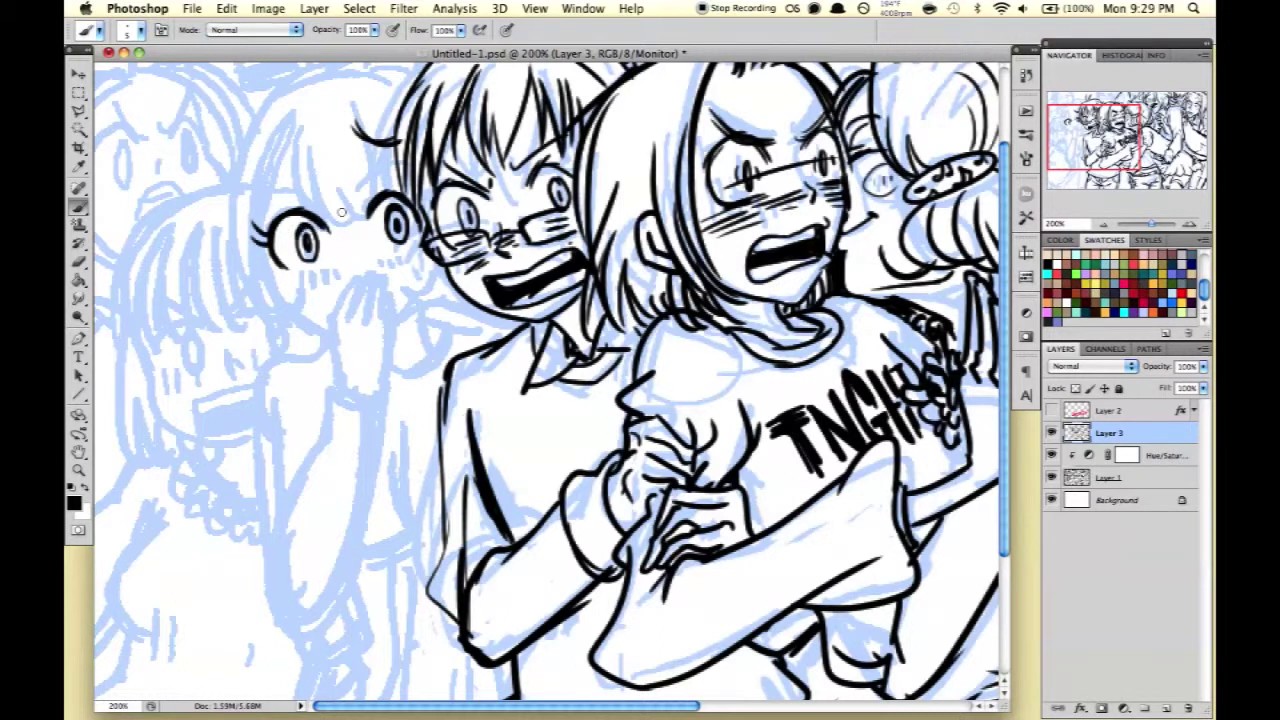
# Letter a trial 'LOCK LOCK KEY KEY' on a new layer, then delete that layer.
pyautogui.click(1166, 708)
pyautogui.moveTo(168, 358); pyautogui.dragTo(250, 400)
pyautogui.moveTo(270, 350); pyautogui.dragTo(376, 410)
pyautogui.moveTo(212, 474)
pyautogui.mouseDown()
pyautogui.moveTo(210, 520)
pyautogui.moveTo(273, 529)
pyautogui.moveTo(282, 562)
pyautogui.mouseUp()
pyautogui.moveTo(330, 490); pyautogui.dragTo(398, 538)
pyautogui.moveTo(196, 556); pyautogui.dragTo(212, 640)
pyautogui.moveTo(232, 560); pyautogui.dragTo(248, 628)
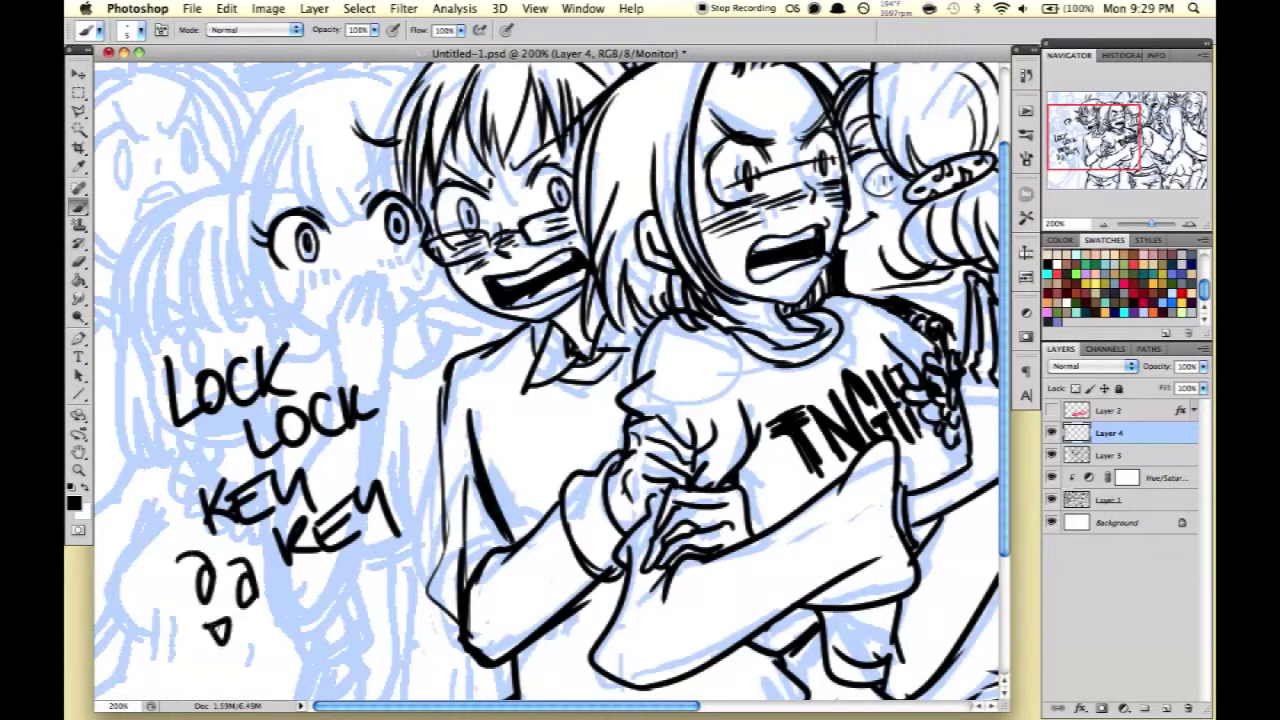
pyautogui.click(1198, 708)
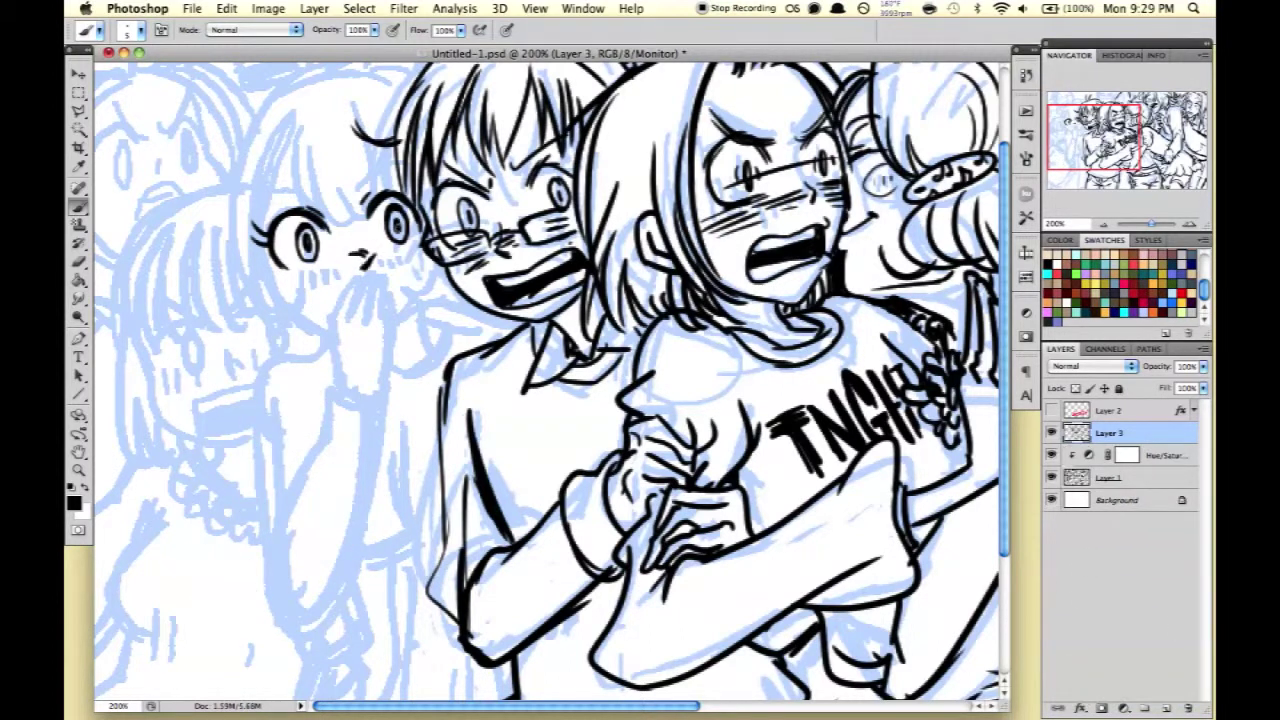
# Ink the curves above the girl's eyes, her bangs and curls, and a mark under her eye.
pyautogui.moveTo(268, 206); pyautogui.dragTo(325, 205)
pyautogui.moveTo(354, 190); pyautogui.dragTo(404, 180)
pyautogui.moveTo(381, 245); pyautogui.dragTo(414, 252)
pyautogui.moveTo(300, 274); pyautogui.dragTo(268, 312)
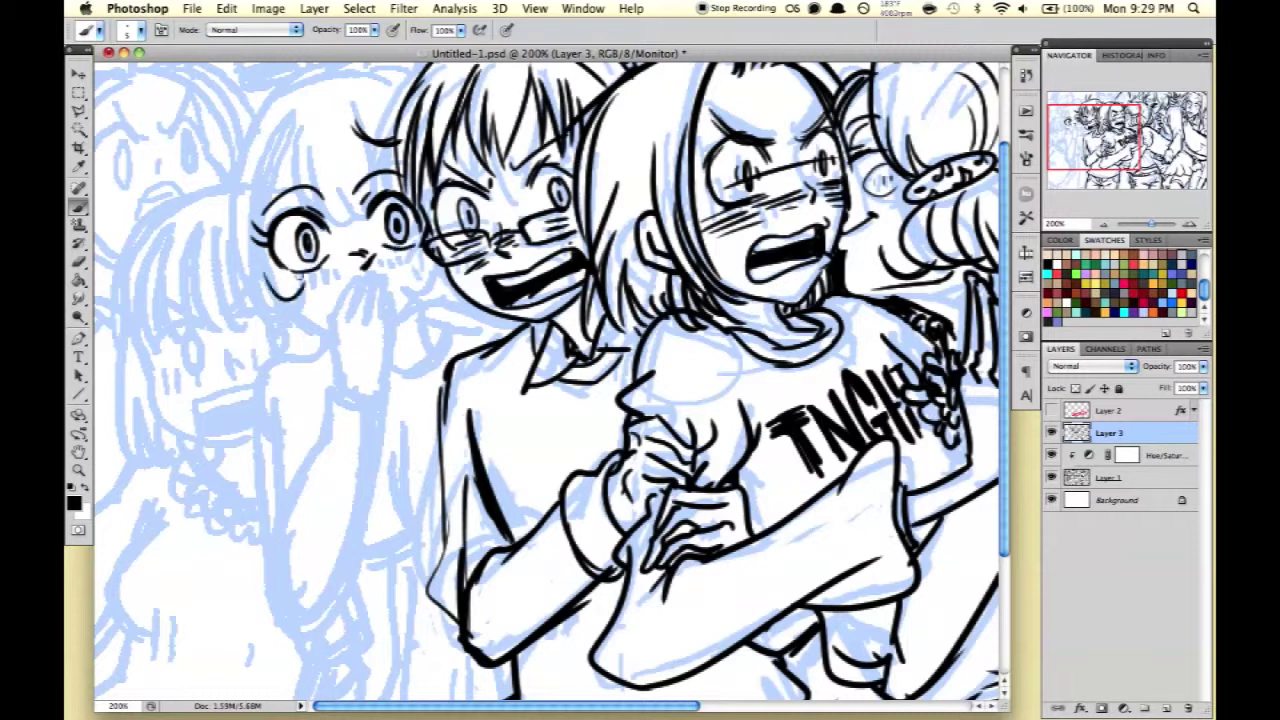
pyautogui.moveTo(414, 264); pyautogui.dragTo(450, 290)
pyautogui.moveTo(330, 112)
pyautogui.mouseDown()
pyautogui.moveTo(288, 206)
pyautogui.moveTo(310, 212)
pyautogui.mouseUp()
pyautogui.moveTo(398, 146); pyautogui.dragTo(362, 210)
# Ink the girl's left hair outline, the top of her head and strands toward her chin.
pyautogui.moveTo(276, 126); pyautogui.dragTo(254, 228)
pyautogui.moveTo(274, 152); pyautogui.dragTo(244, 262)
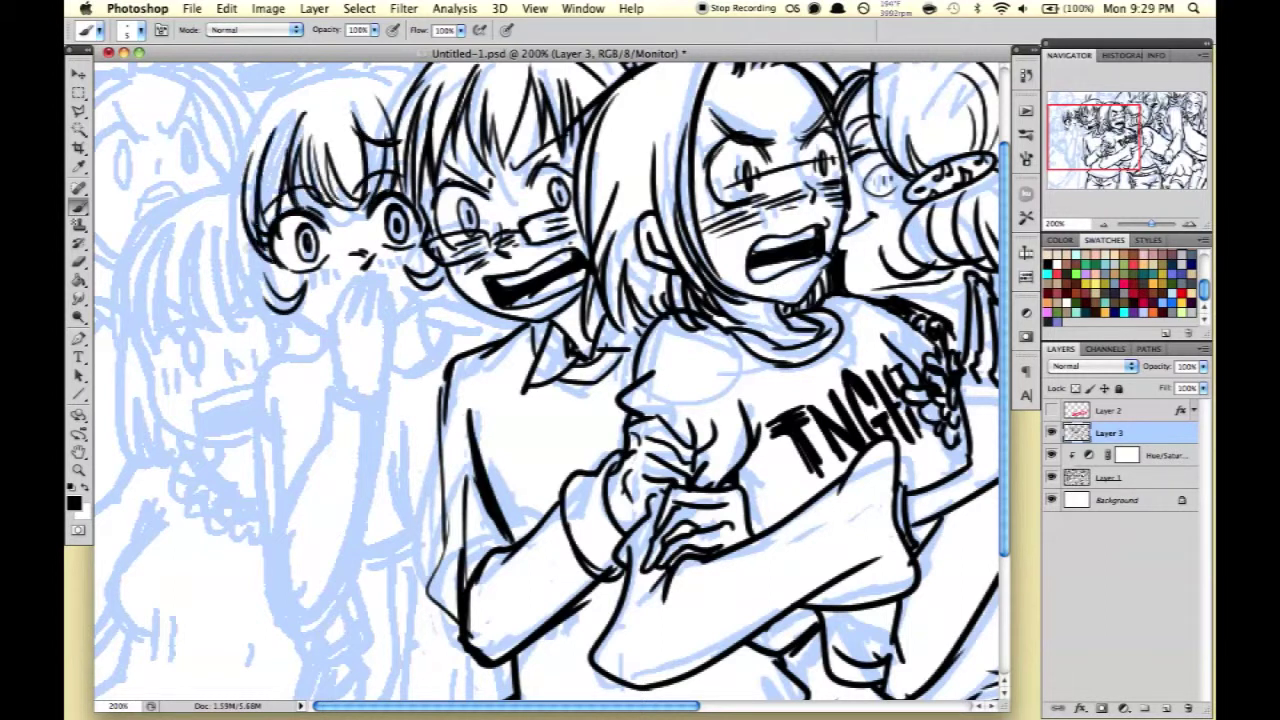
pyautogui.moveTo(274, 114); pyautogui.dragTo(226, 230)
pyautogui.moveTo(282, 184); pyautogui.dragTo(262, 290)
pyautogui.moveTo(314, 98); pyautogui.dragTo(414, 86)
pyautogui.moveTo(248, 266); pyautogui.dragTo(312, 350)
# Outline the girl's hand, sleeve and fingers over her mouth, undoing a stray collar stroke.
pyautogui.moveTo(292, 306); pyautogui.dragTo(342, 386)
pyautogui.moveTo(372, 330); pyautogui.dragTo(380, 392)
pyautogui.moveTo(358, 274); pyautogui.dragTo(345, 318)
pyautogui.moveTo(372, 276); pyautogui.dragTo(380, 322)
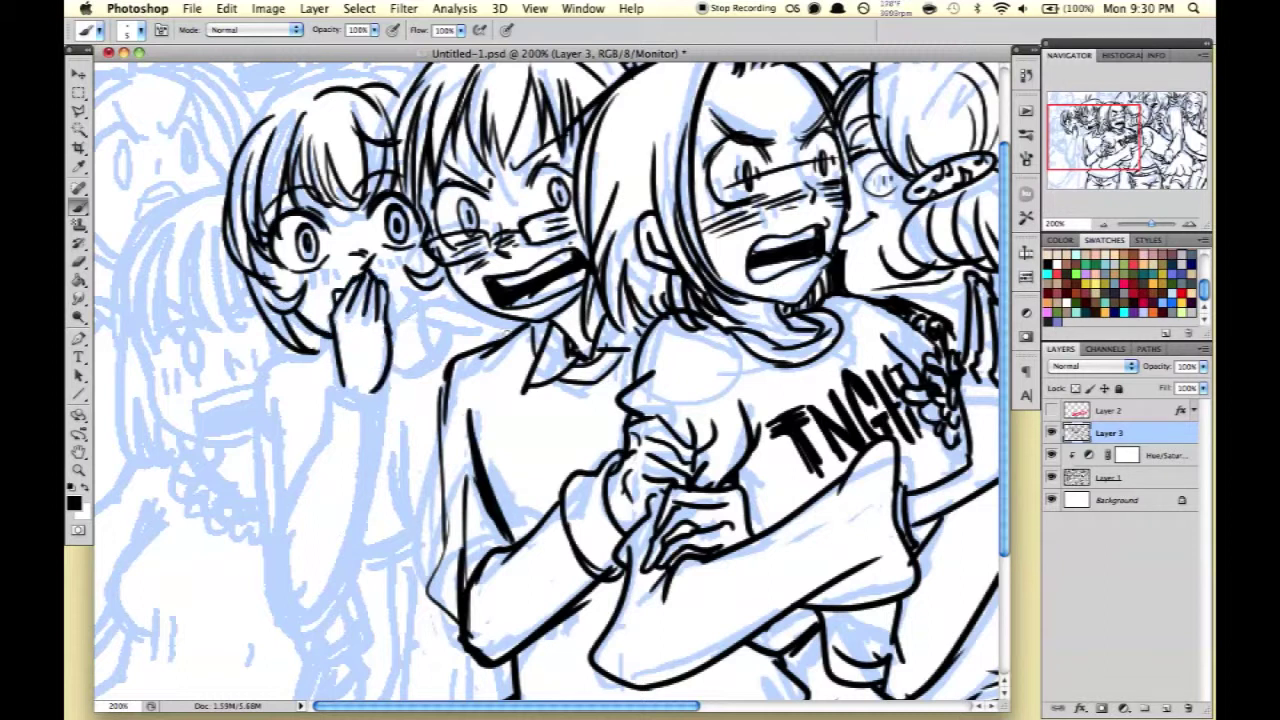
pyautogui.moveTo(512, 320)
pyautogui.mouseDown()
pyautogui.moveTo(500, 384)
pyautogui.moveTo(488, 376)
pyautogui.mouseUp()
pyautogui.hotkey('ctrl', 'alt', 'z')
pyautogui.hotkey('ctrl', 'alt', 'z')
# Add blush hatching on the girl's cheeks and near the glasses boy's cheek.
pyautogui.moveTo(292, 278); pyautogui.dragTo(287, 294)
pyautogui.moveTo(300, 278); pyautogui.dragTo(295, 294)
pyautogui.moveTo(318, 270); pyautogui.dragTo(313, 288)
pyautogui.moveTo(328, 272)
pyautogui.mouseDown()
pyautogui.moveTo(322, 290)
pyautogui.moveTo(284, 298)
pyautogui.mouseUp()
pyautogui.moveTo(320, 270); pyautogui.dragTo(314, 290)
pyautogui.moveTo(404, 252); pyautogui.dragTo(398, 268)
pyautogui.moveTo(418, 250); pyautogui.dragTo(412, 266)
# Ink the girl's raised arm, with the elbow, shoulder contour, wrist line and upper arm.
pyautogui.moveTo(340, 384)
pyautogui.mouseDown()
pyautogui.moveTo(386, 392)
pyautogui.moveTo(300, 618)
pyautogui.mouseUp()
pyautogui.moveTo(388, 420); pyautogui.dragTo(322, 615)
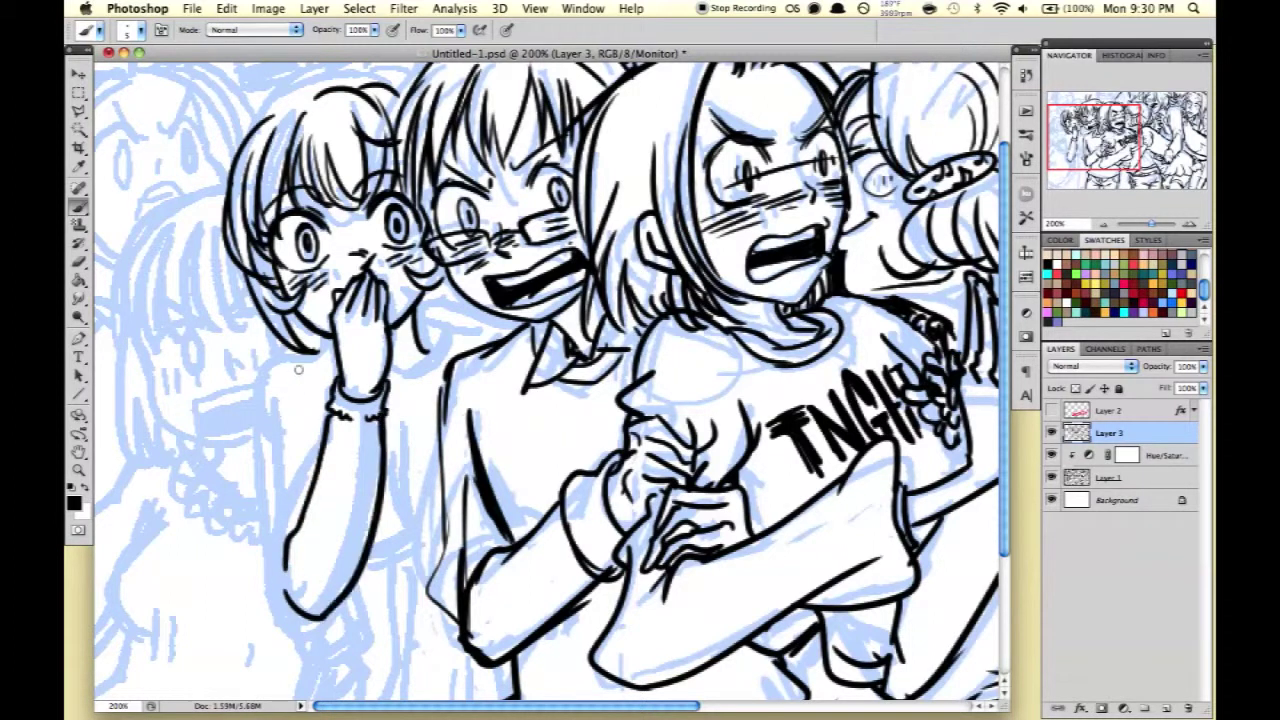
pyautogui.moveTo(292, 358)
pyautogui.mouseDown()
pyautogui.moveTo(262, 600)
pyautogui.moveTo(334, 340)
pyautogui.mouseUp()
pyautogui.moveTo(386, 436); pyautogui.dragTo(436, 406)
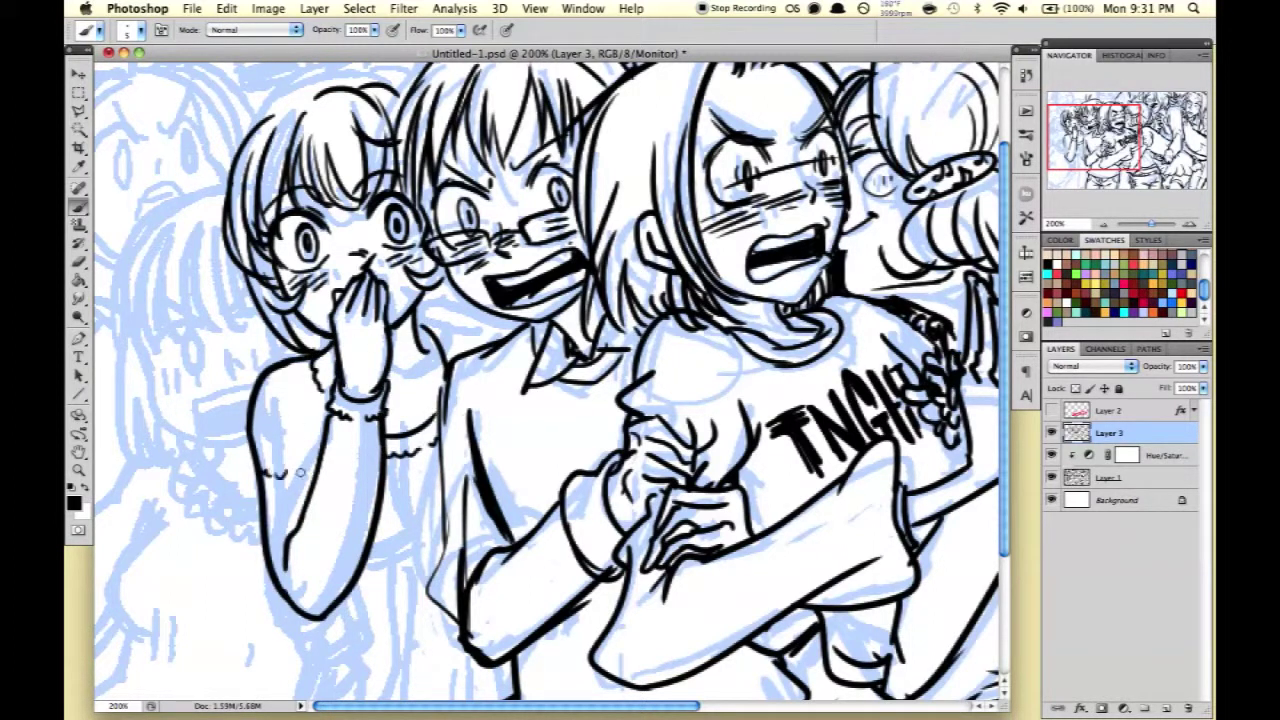
pyautogui.moveTo(304, 442); pyautogui.dragTo(286, 510)
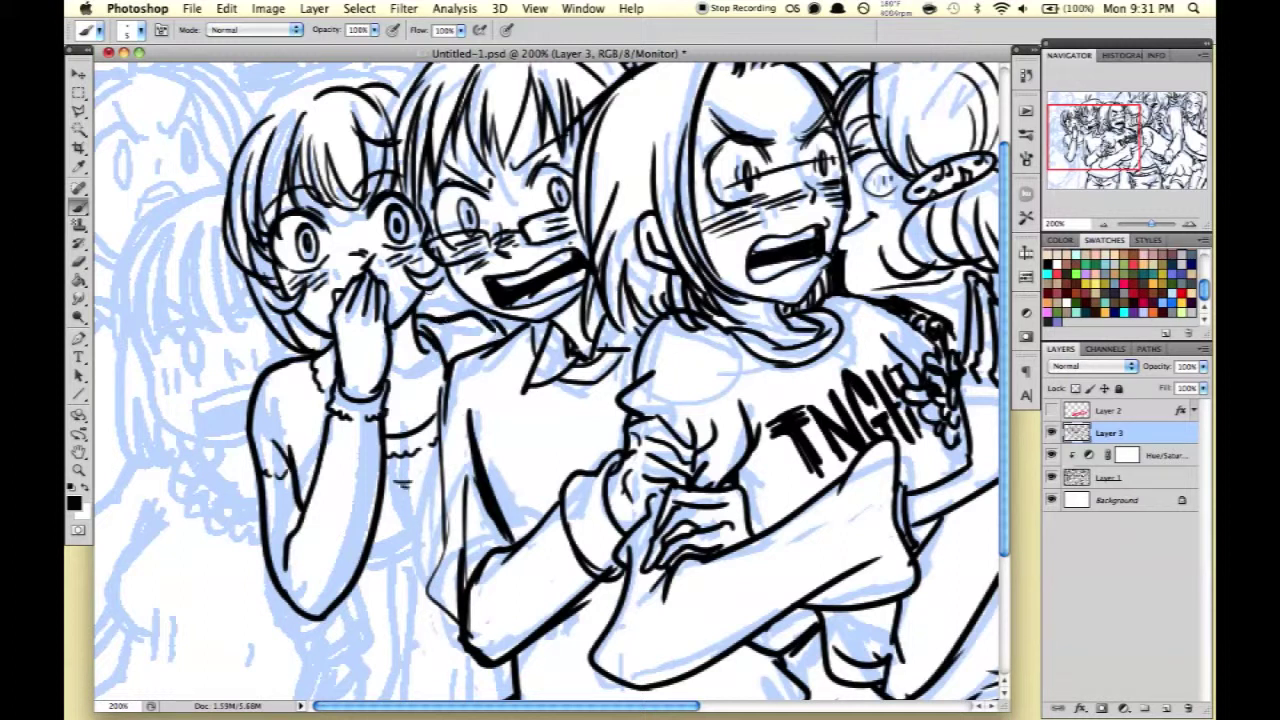
pyautogui.scroll(-5, 545, 380)
# Ink the girl's torso edge and spiral waist gather, and outline her long skirt.
pyautogui.moveTo(361, 389)
pyautogui.mouseDown()
pyautogui.moveTo(424, 356)
pyautogui.moveTo(425, 416)
pyautogui.mouseUp()
pyautogui.moveTo(447, 196); pyautogui.dragTo(432, 357)
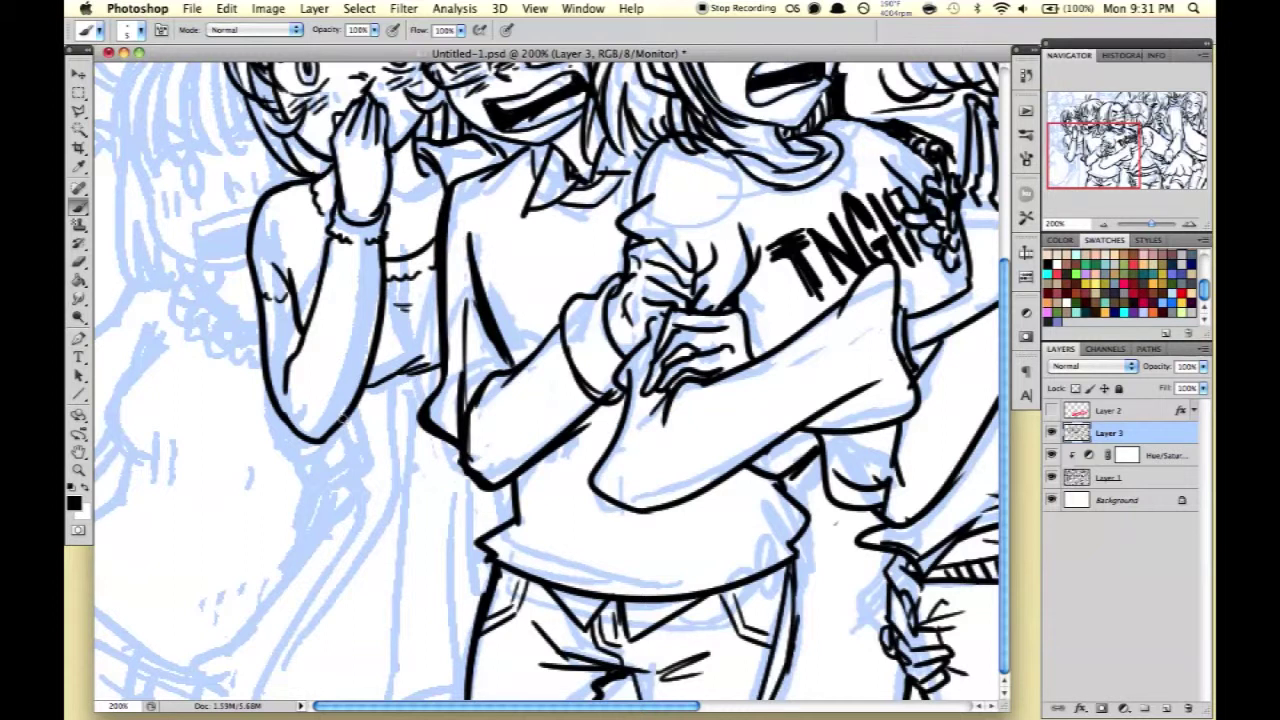
pyautogui.moveTo(382, 409); pyautogui.dragTo(398, 402)
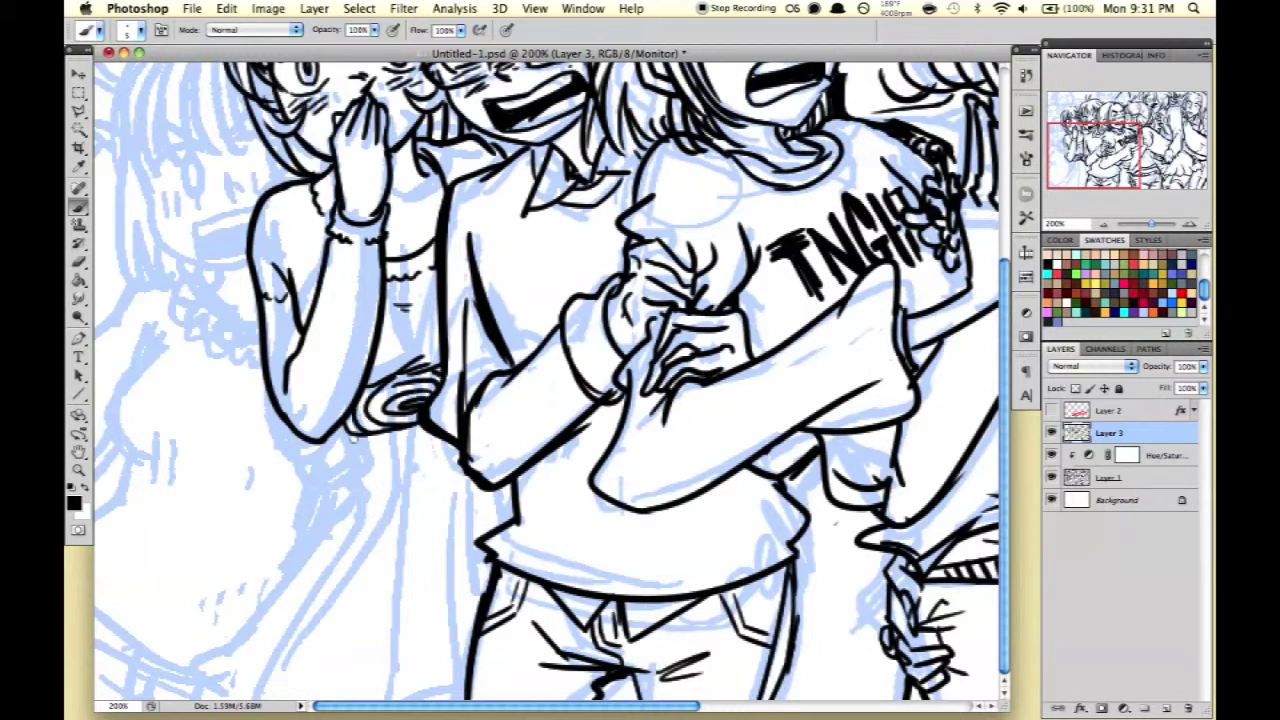
pyautogui.moveTo(352, 452)
pyautogui.mouseDown()
pyautogui.moveTo(346, 520)
pyautogui.moveTo(165, 690)
pyautogui.mouseUp()
pyautogui.moveTo(320, 565); pyautogui.dragTo(170, 600)
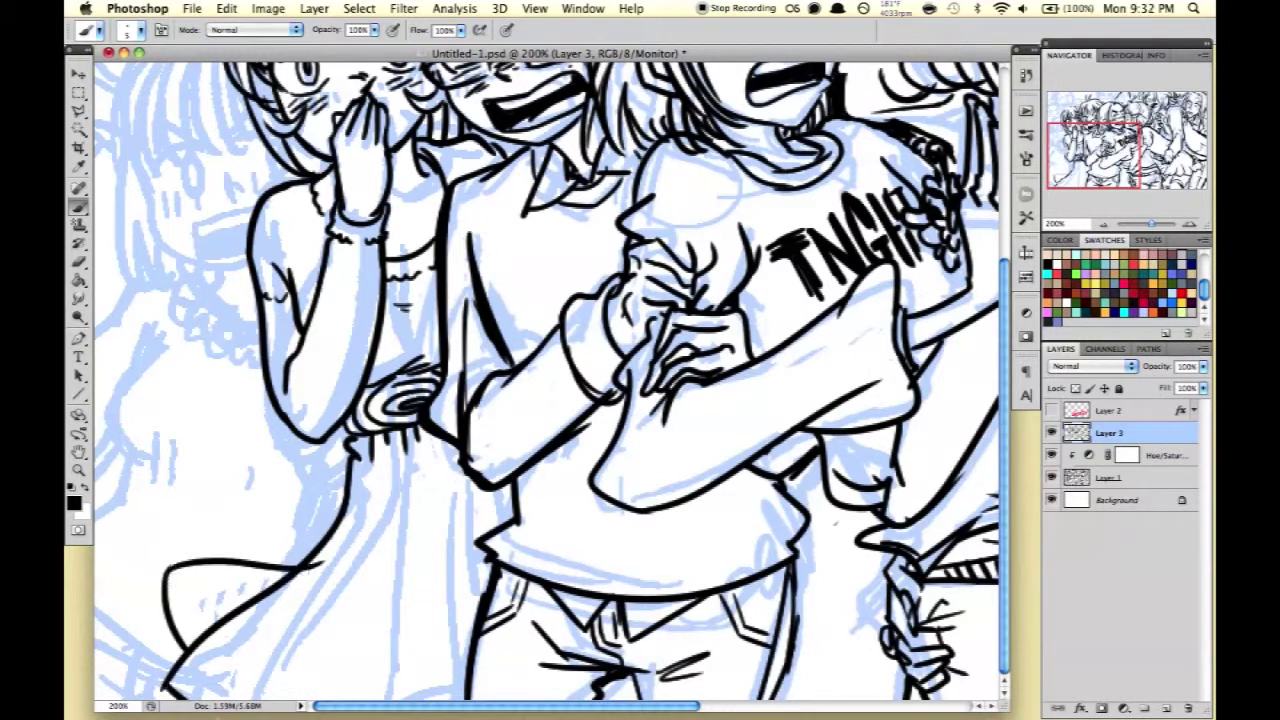
pyautogui.moveTo(360, 460); pyautogui.dragTo(245, 700)
pyautogui.moveTo(400, 440); pyautogui.dragTo(380, 700)
pyautogui.moveTo(421, 536); pyautogui.dragTo(460, 440)
pyautogui.moveTo(510, 486); pyautogui.dragTo(502, 522)
pyautogui.scroll(5, 505, 520)
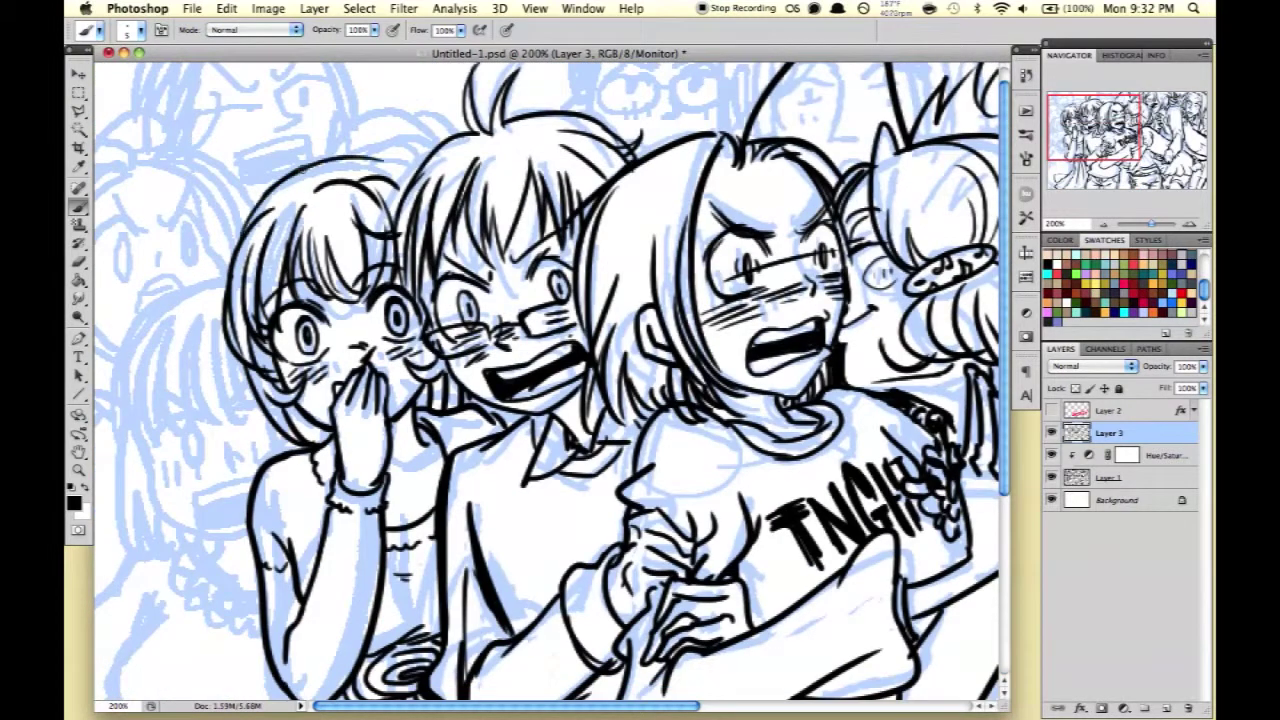
# Redraw the leftmost character's filled eye as an outline and ink her jagged open mouth.
pyautogui.moveTo(306, 162)
pyautogui.mouseDown()
pyautogui.moveTo(374, 146)
pyautogui.moveTo(420, 115)
pyautogui.moveTo(338, 122)
pyautogui.mouseUp()
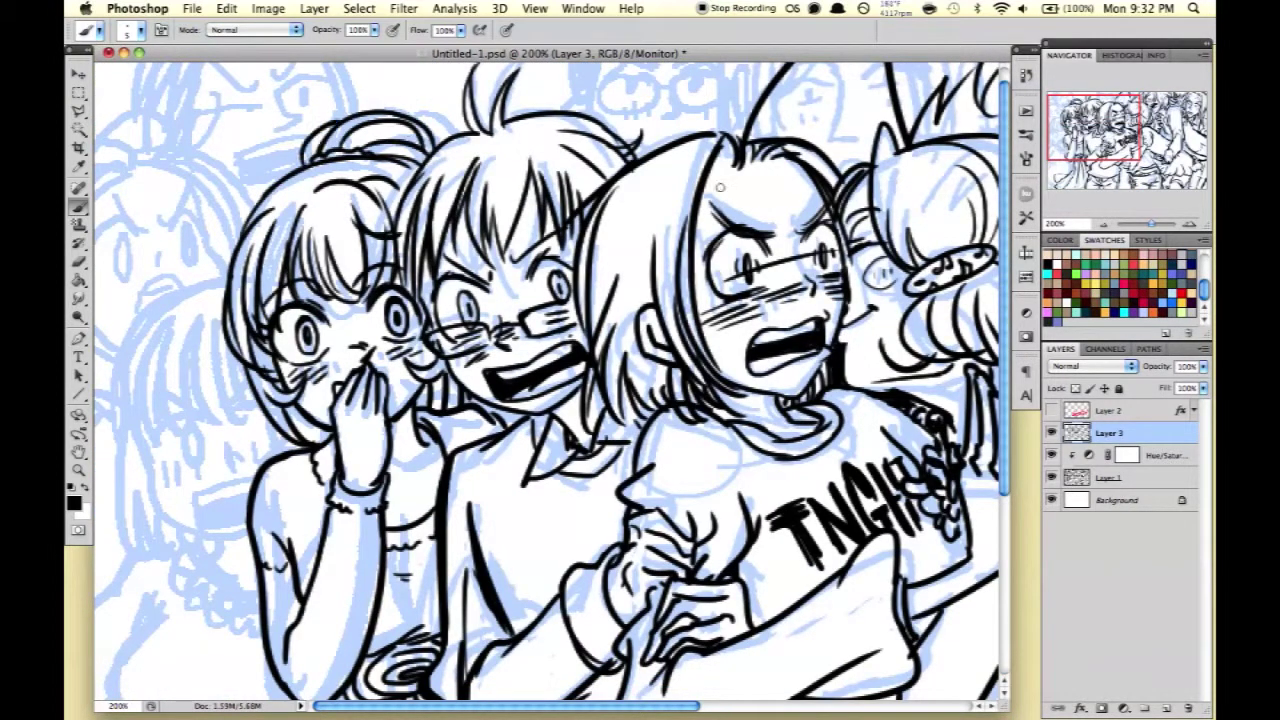
pyautogui.scroll(-3, 330, 130)
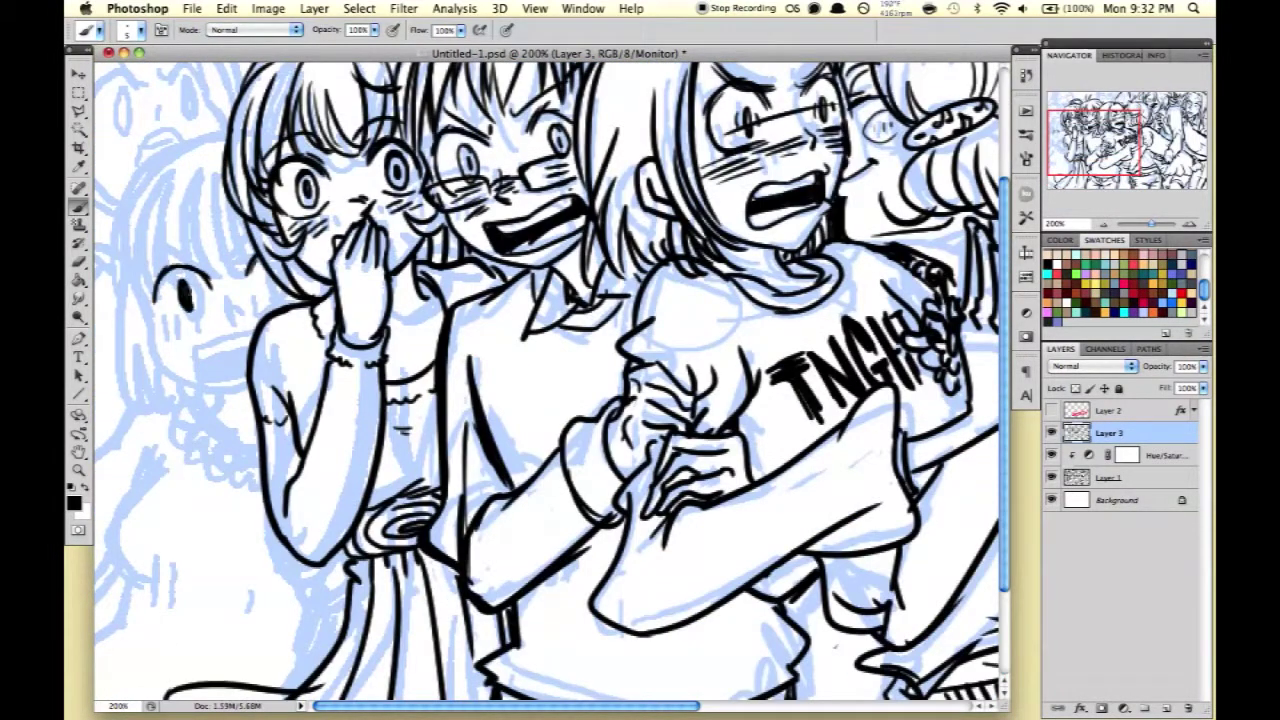
pyautogui.hotkey('ctrl', 'z')
pyautogui.moveTo(186, 274); pyautogui.dragTo(190, 314)
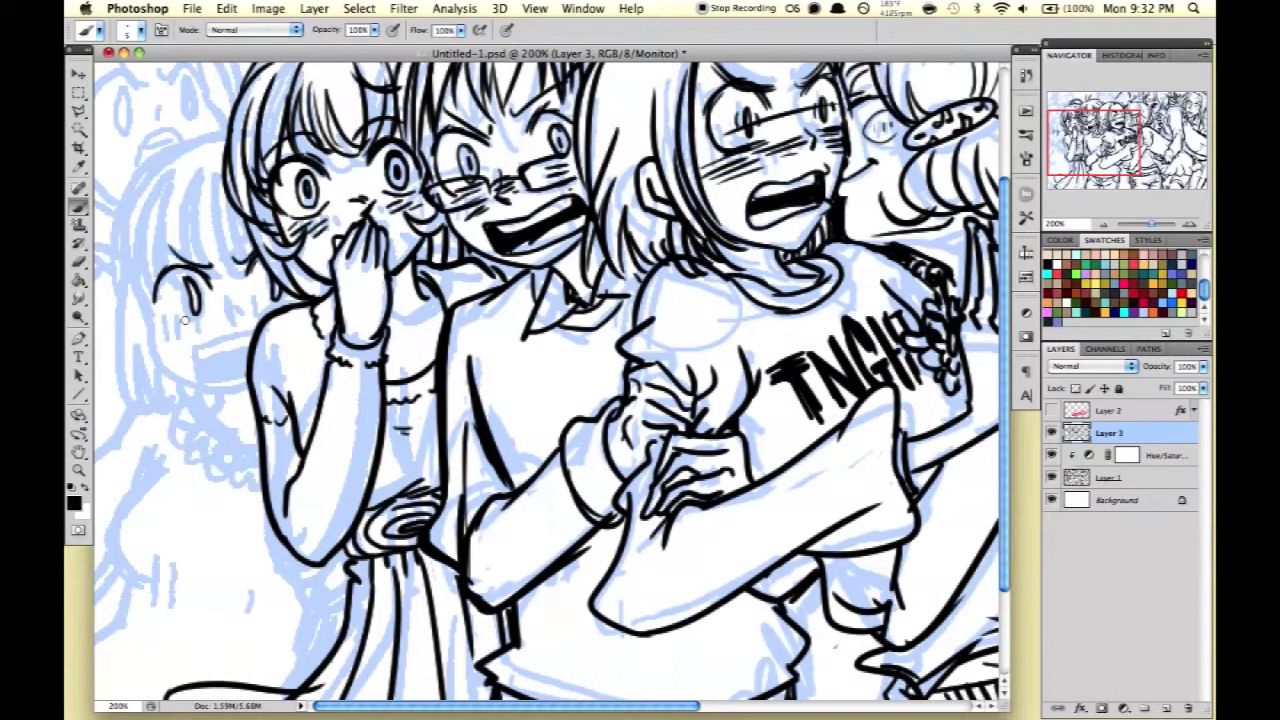
pyautogui.moveTo(193, 350); pyautogui.dragTo(208, 388)
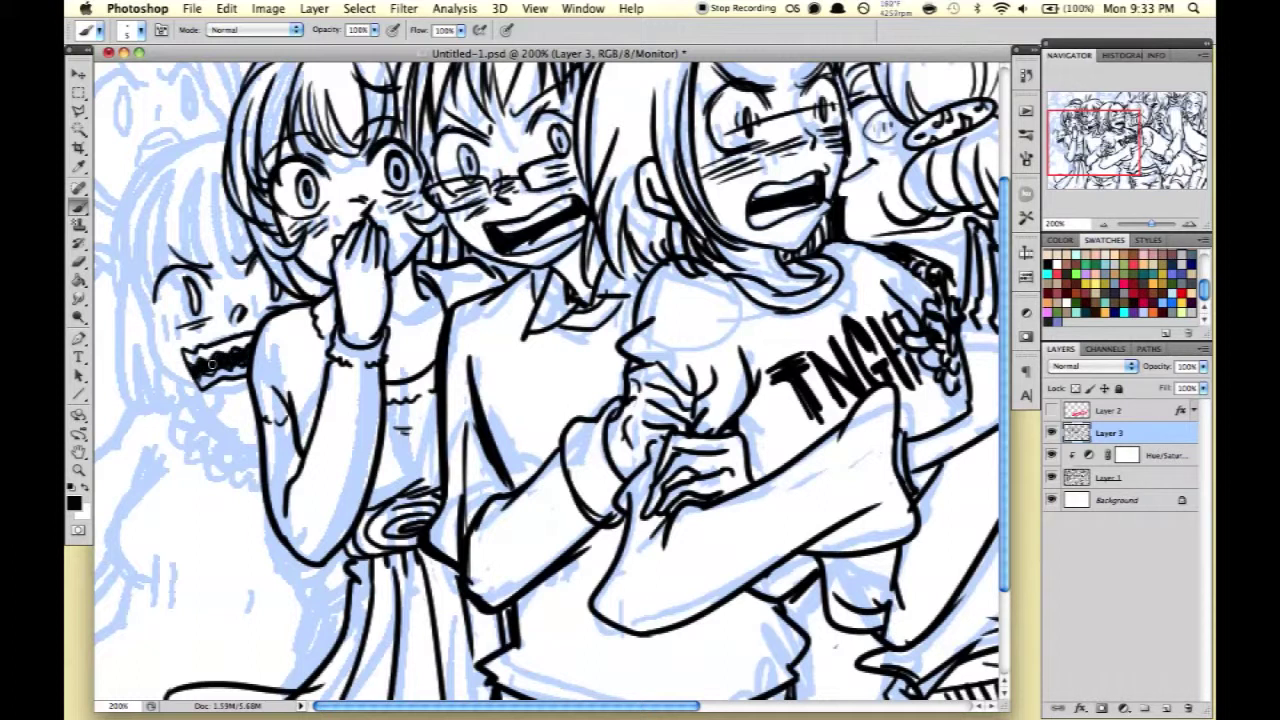
pyautogui.moveTo(195, 390); pyautogui.dragTo(154, 324)
# Ink the leftmost character's hair and face outline, plus hair strands down her side.
pyautogui.moveTo(134, 230); pyautogui.dragTo(160, 300)
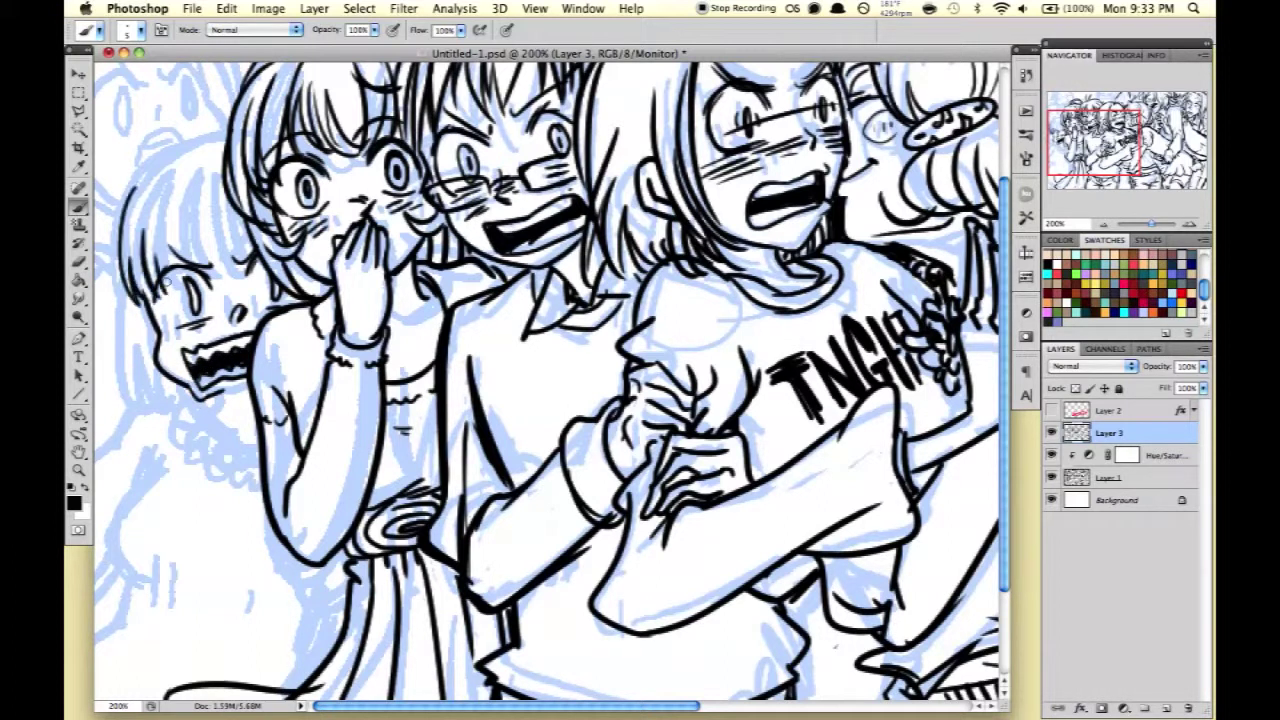
pyautogui.moveTo(195, 210); pyautogui.dragTo(240, 290)
pyautogui.moveTo(200, 165); pyautogui.dragTo(160, 258)
pyautogui.moveTo(132, 190); pyautogui.dragTo(225, 130)
pyautogui.moveTo(128, 284); pyautogui.dragTo(122, 396)
pyautogui.moveTo(166, 326); pyautogui.dragTo(110, 406)
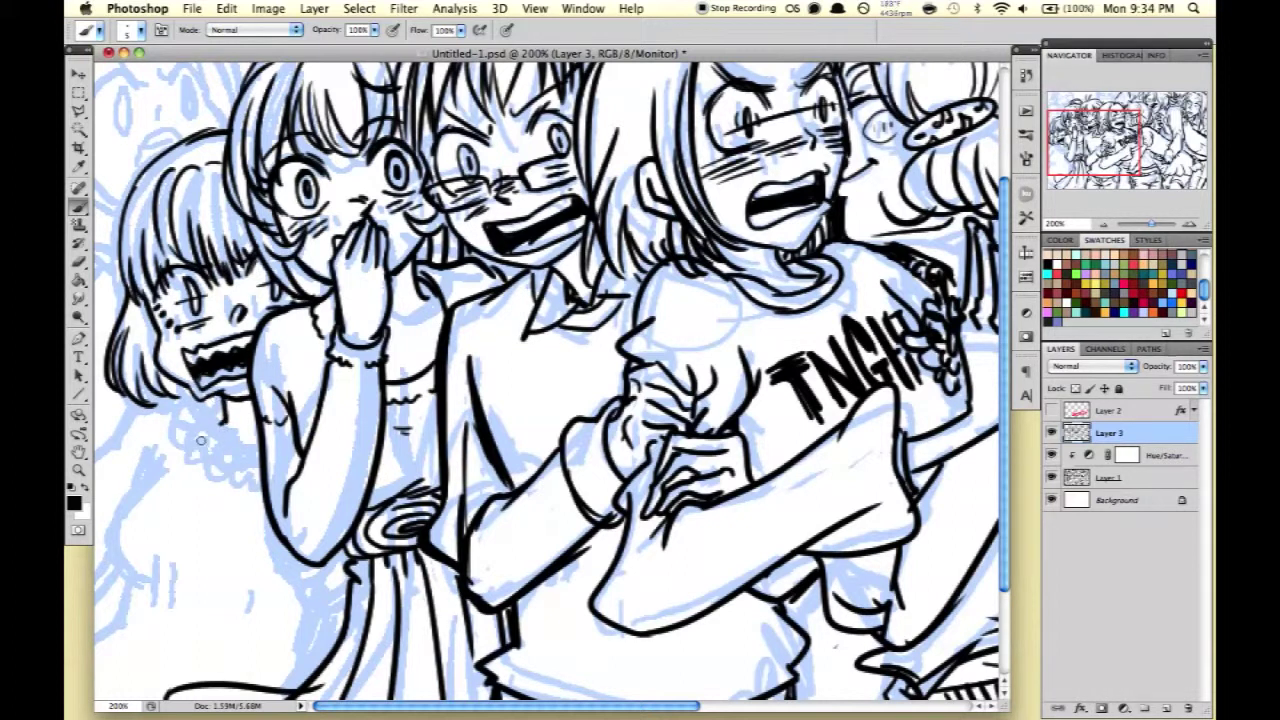
# Ink the leftmost character's body outline, dress folds, collar and shoulder.
pyautogui.moveTo(218, 402); pyautogui.dragTo(95, 695)
pyautogui.moveTo(218, 400); pyautogui.dragTo(100, 580)
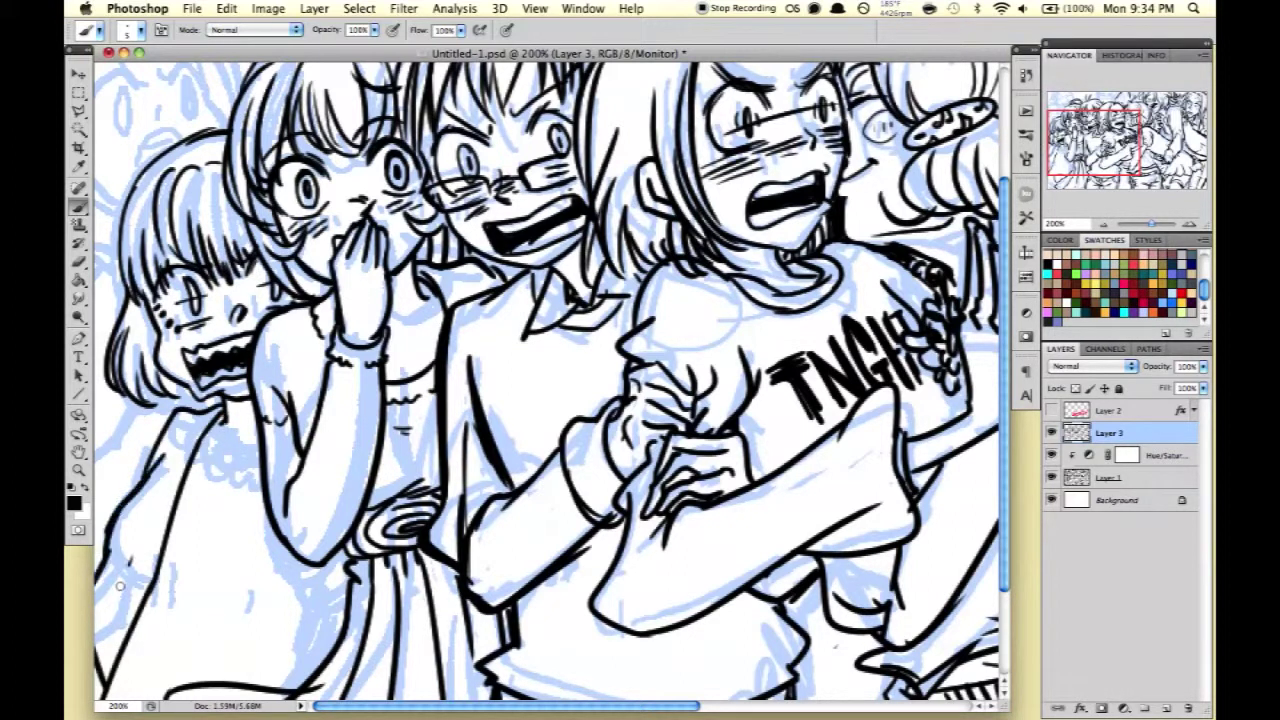
pyautogui.moveTo(285, 548); pyautogui.dragTo(228, 684)
pyautogui.moveTo(182, 568); pyautogui.dragTo(162, 614)
pyautogui.moveTo(244, 530); pyautogui.dragTo(228, 612)
pyautogui.moveTo(244, 558); pyautogui.dragTo(218, 640)
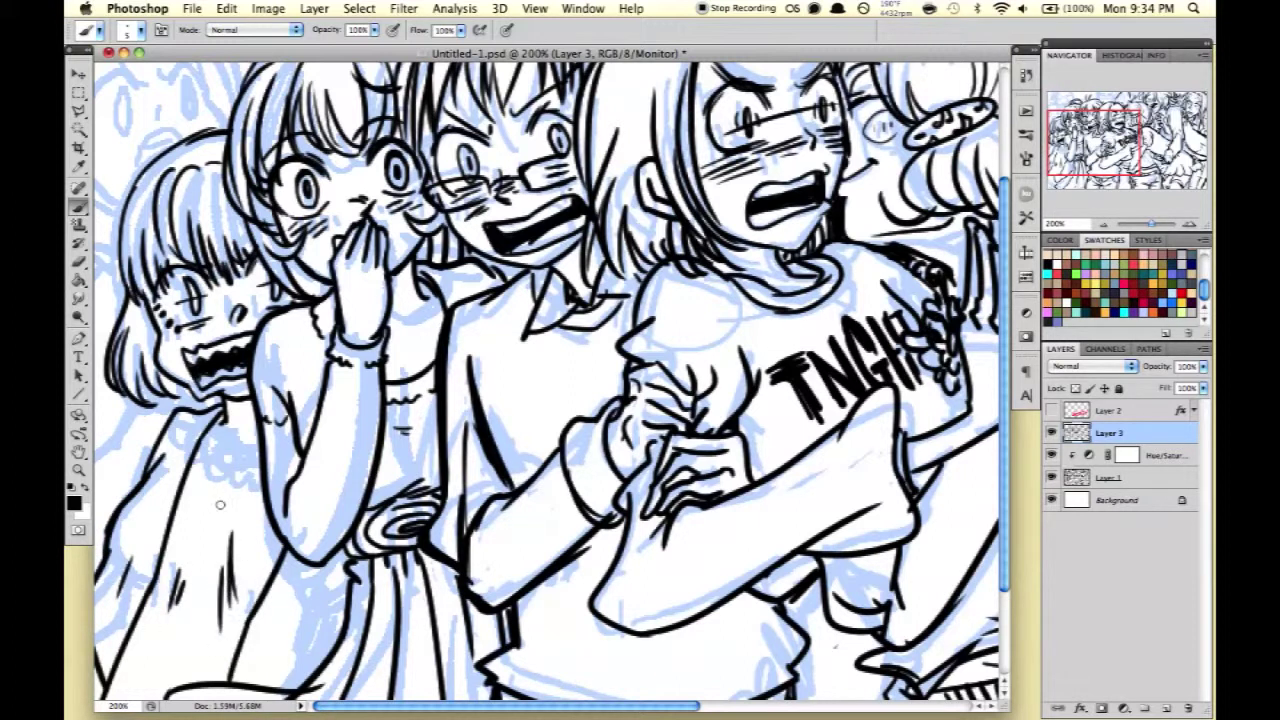
pyautogui.moveTo(204, 434); pyautogui.dragTo(264, 528)
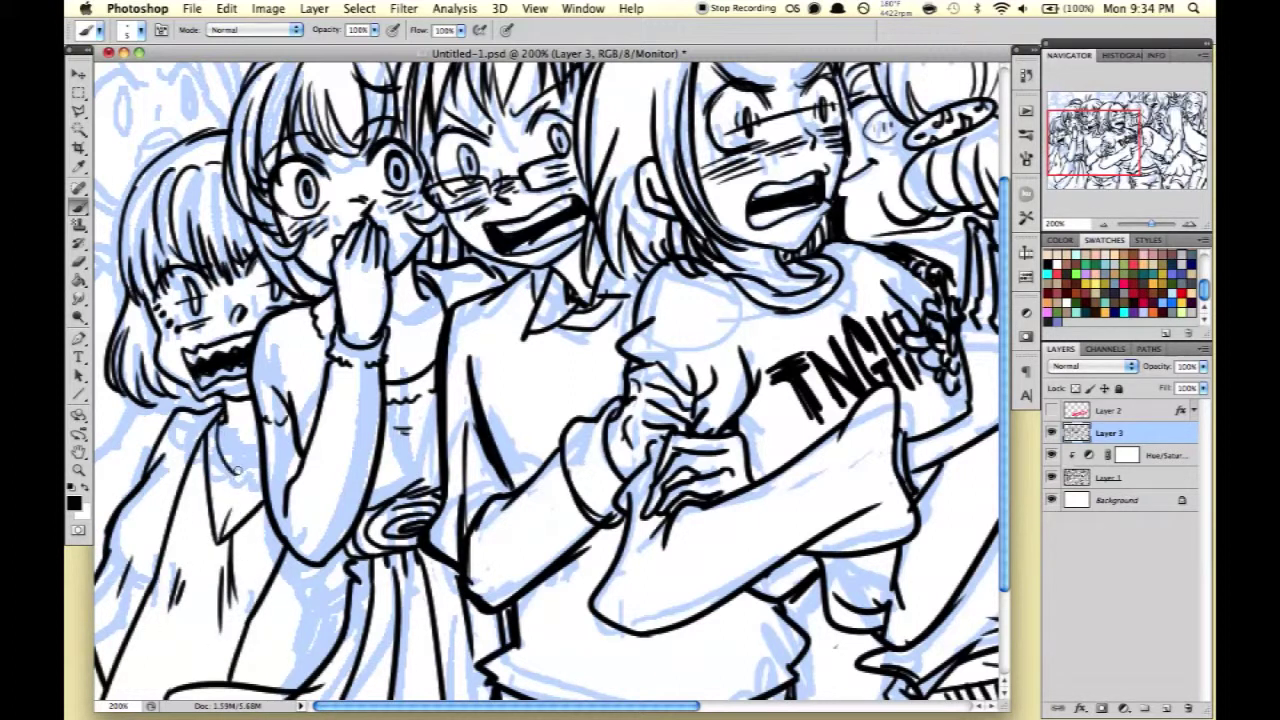
pyautogui.moveTo(164, 412); pyautogui.dragTo(118, 450)
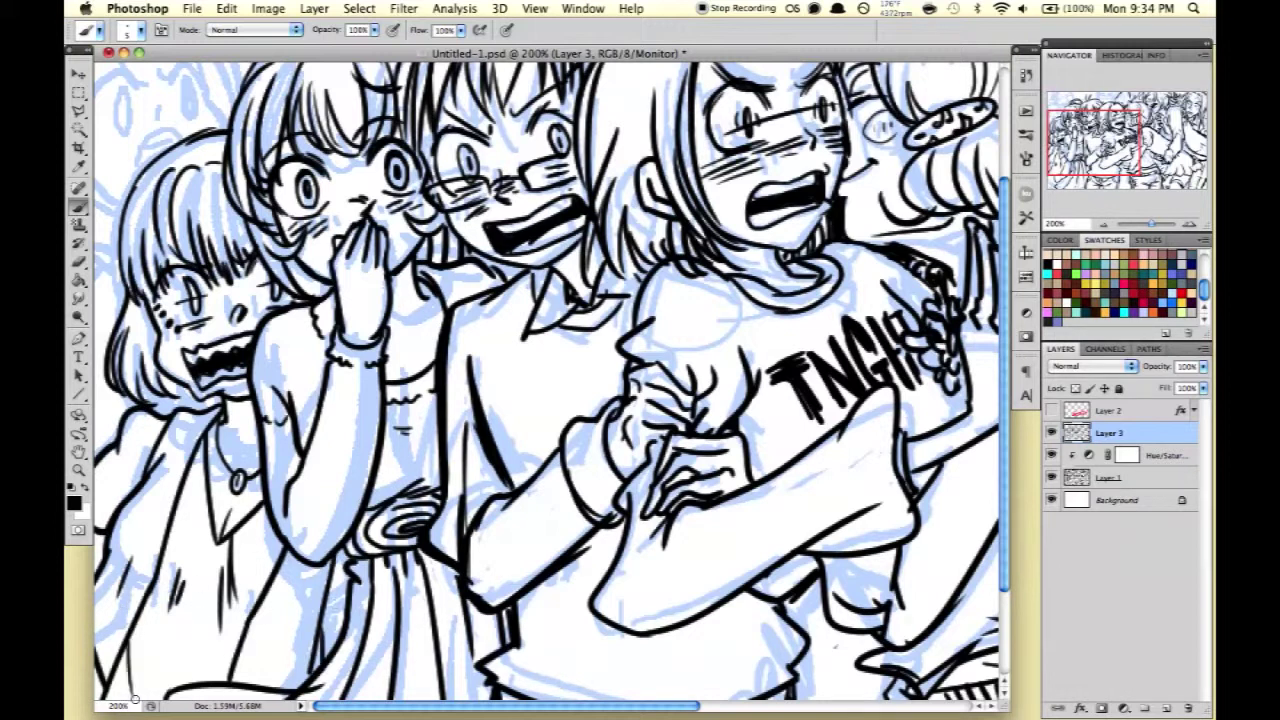
pyautogui.scroll(5, 336, 598)
# In full-screen view, ink the background face's eyes and nose and the leftmost figure's edge.
pyautogui.press('f')
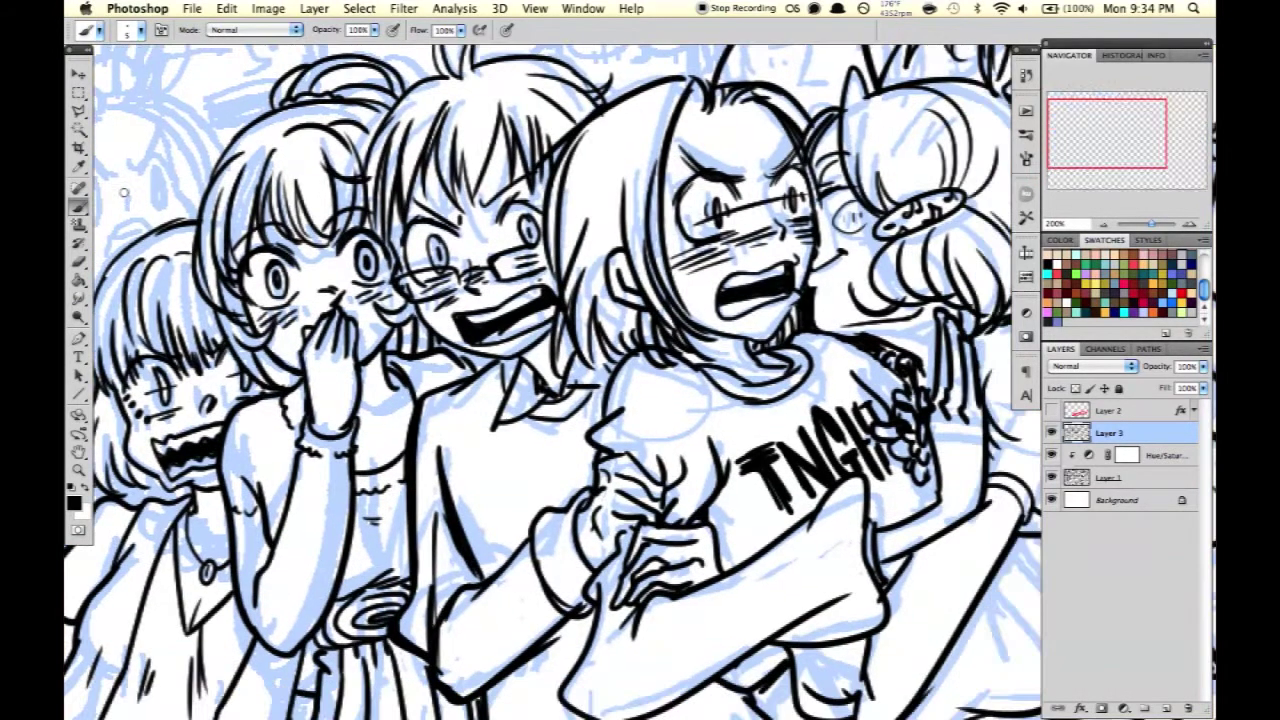
pyautogui.press('f')
pyautogui.moveTo(430, 216); pyautogui.dragTo(472, 222)
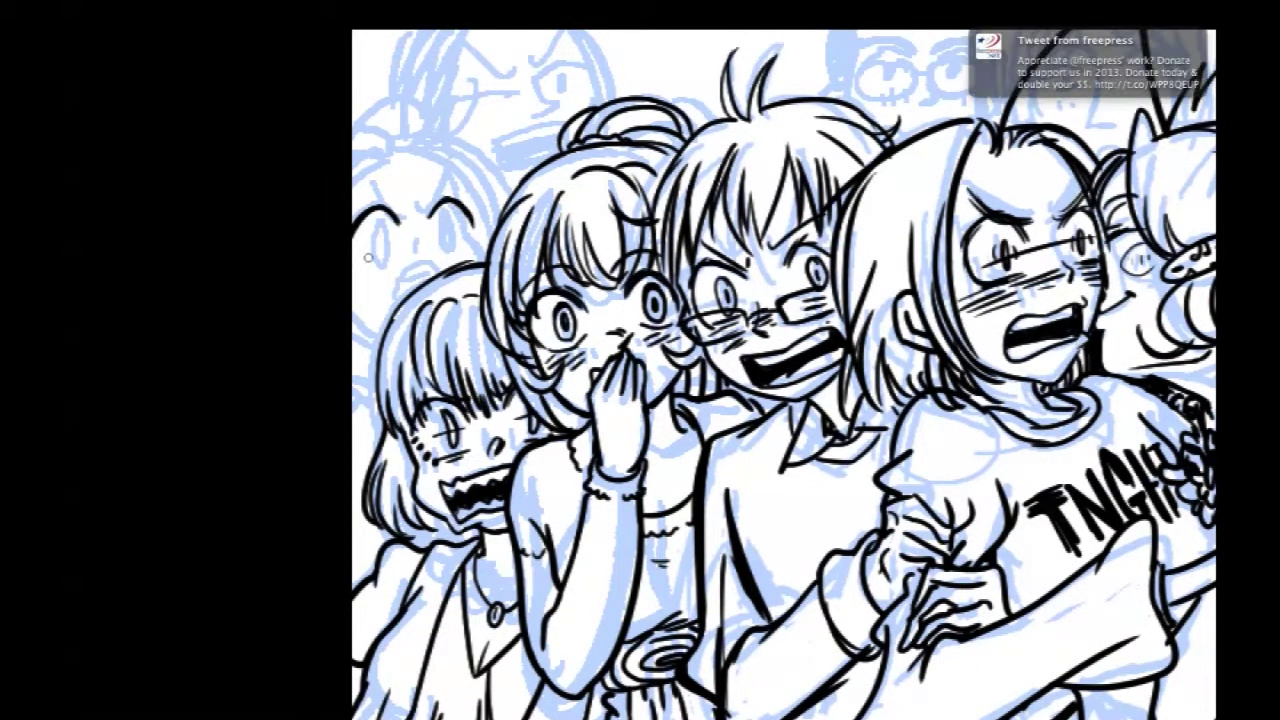
pyautogui.moveTo(372, 210)
pyautogui.mouseDown()
pyautogui.moveTo(402, 186)
pyautogui.moveTo(384, 254)
pyautogui.mouseUp()
pyautogui.moveTo(450, 214); pyautogui.dragTo(451, 244)
pyautogui.moveTo(416, 238); pyautogui.dragTo(420, 252)
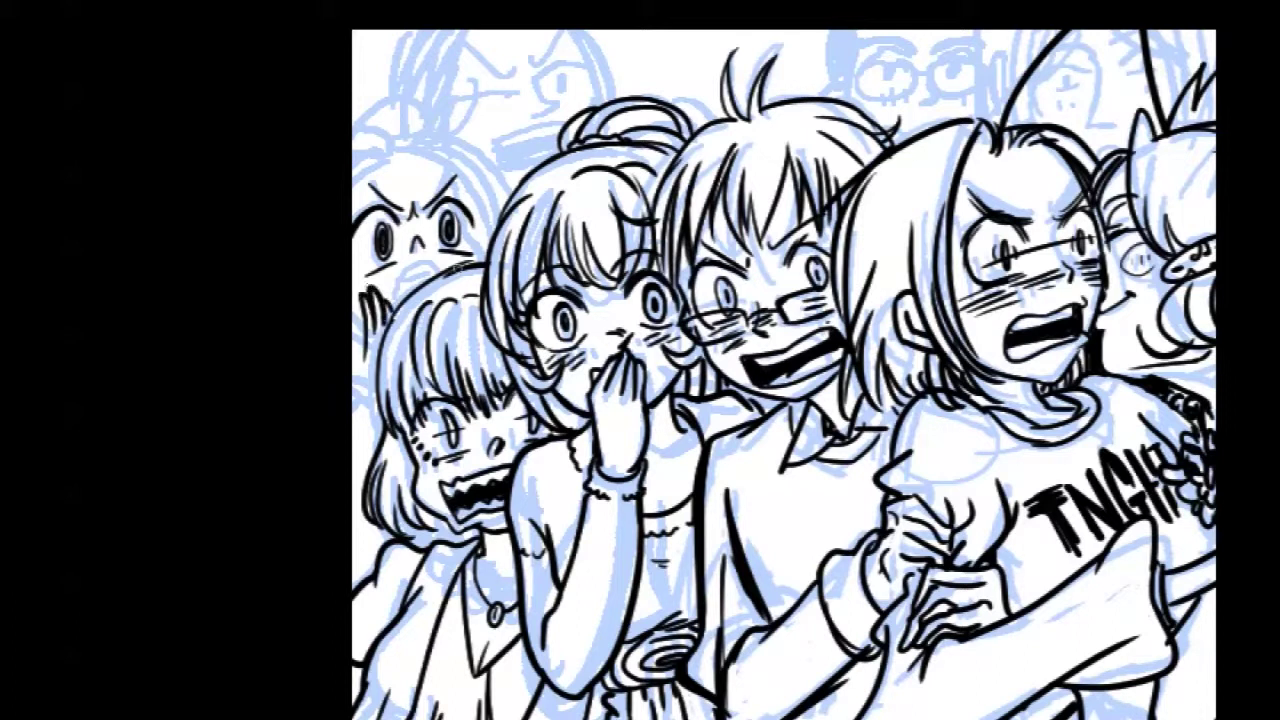
pyautogui.moveTo(368, 358); pyautogui.dragTo(356, 416)
pyautogui.moveTo(380, 514); pyautogui.dragTo(354, 560)
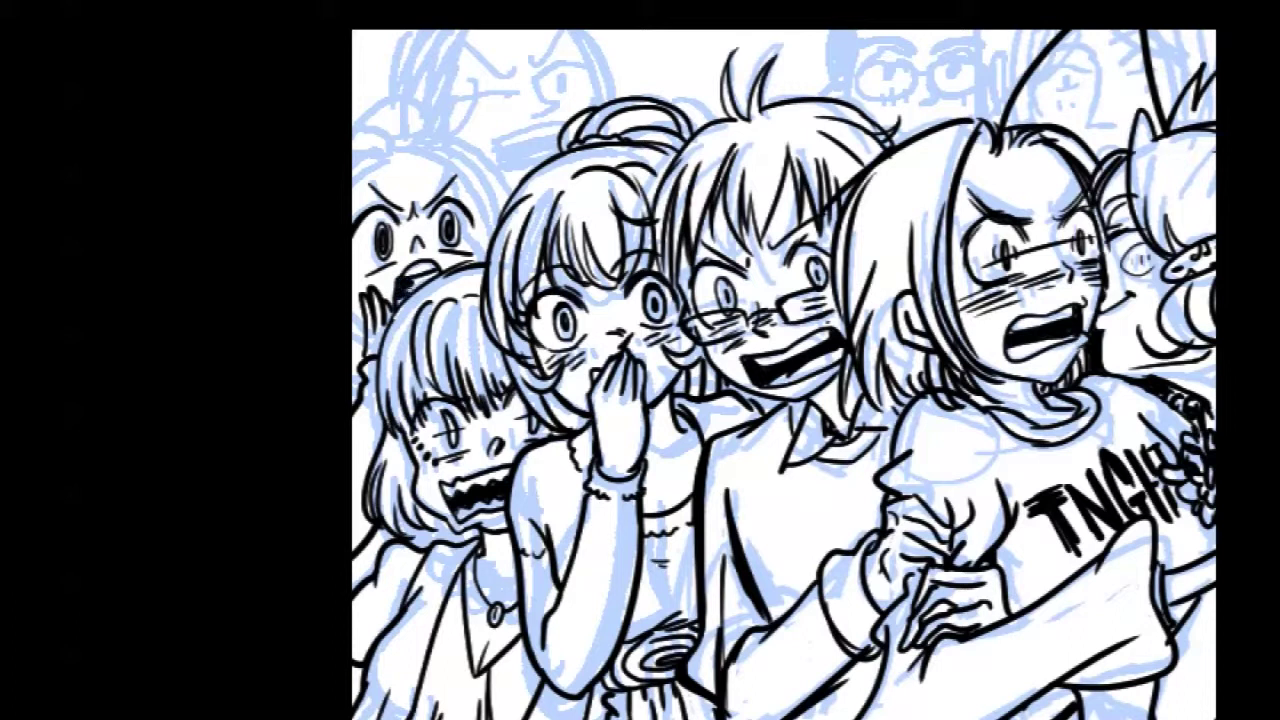
# Ink hair curls, outline and a strand on the background character.
pyautogui.moveTo(380, 160)
pyautogui.mouseDown()
pyautogui.moveTo(425, 110)
pyautogui.moveTo(360, 100)
pyautogui.mouseUp()
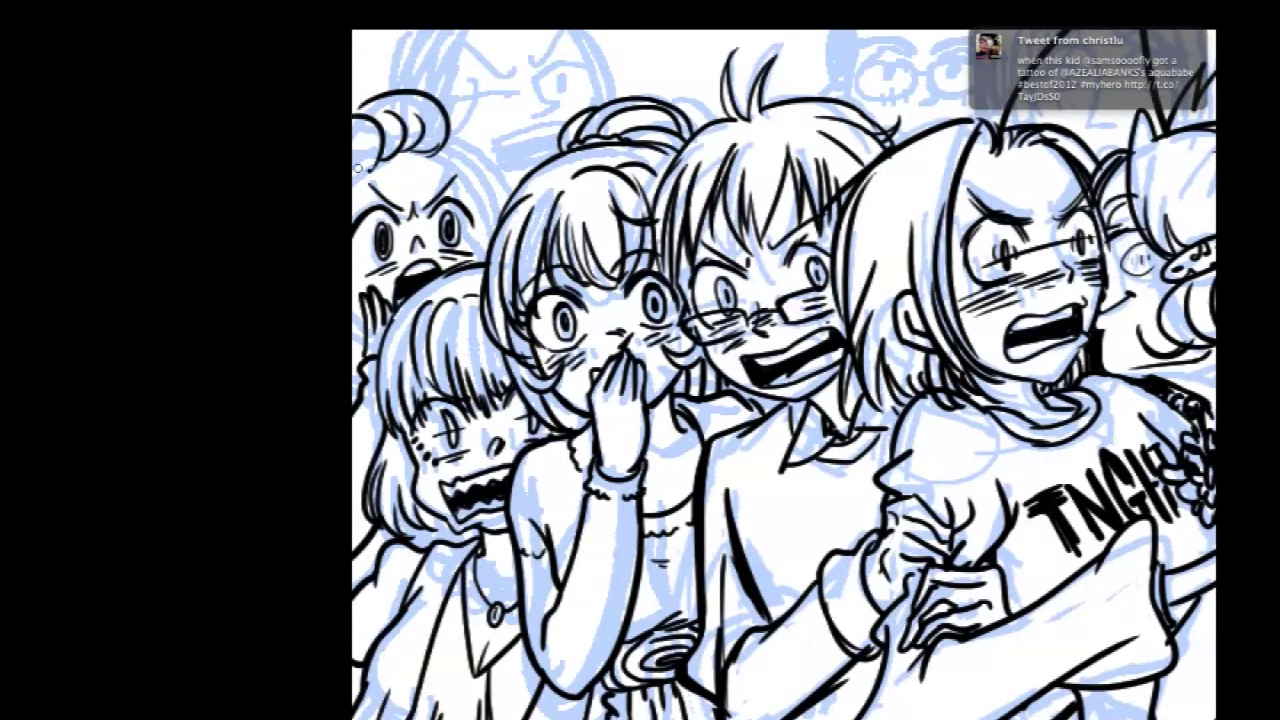
pyautogui.moveTo(430, 148); pyautogui.dragTo(492, 232)
pyautogui.moveTo(460, 175); pyautogui.dragTo(486, 256)
pyautogui.moveTo(445, 142); pyautogui.dragTo(503, 216)
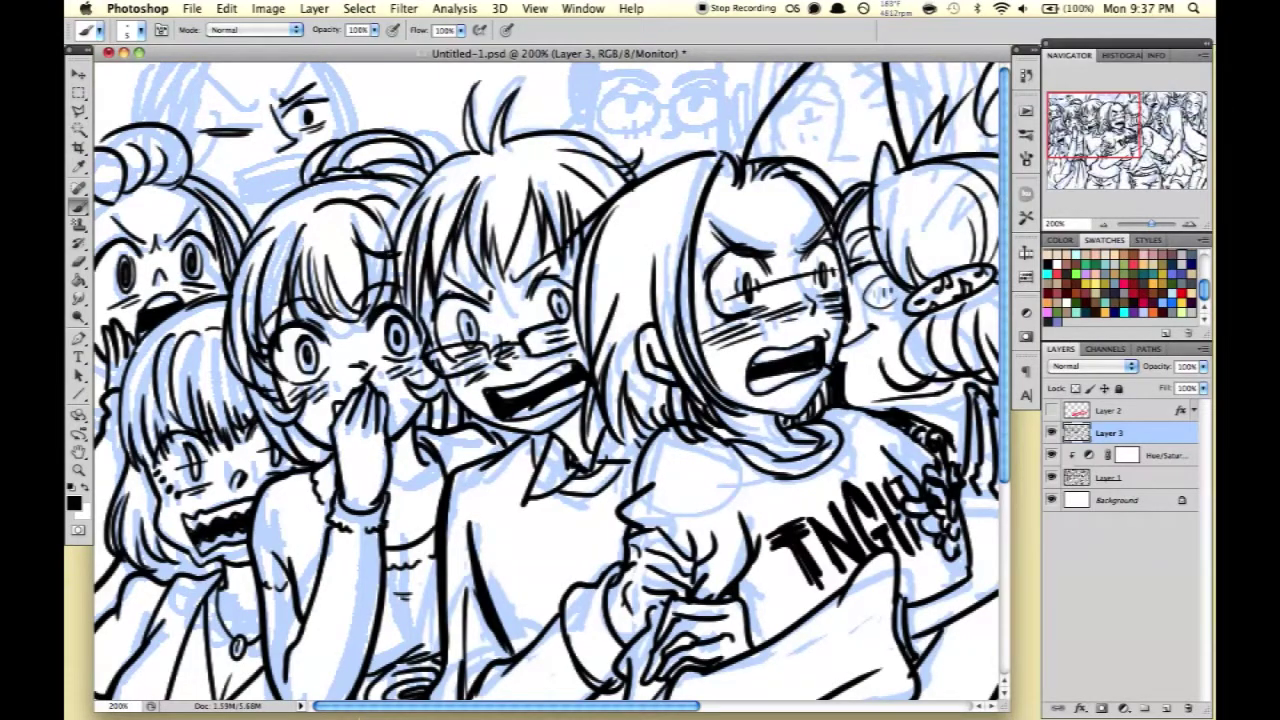
pyautogui.rightClick(243, 683)
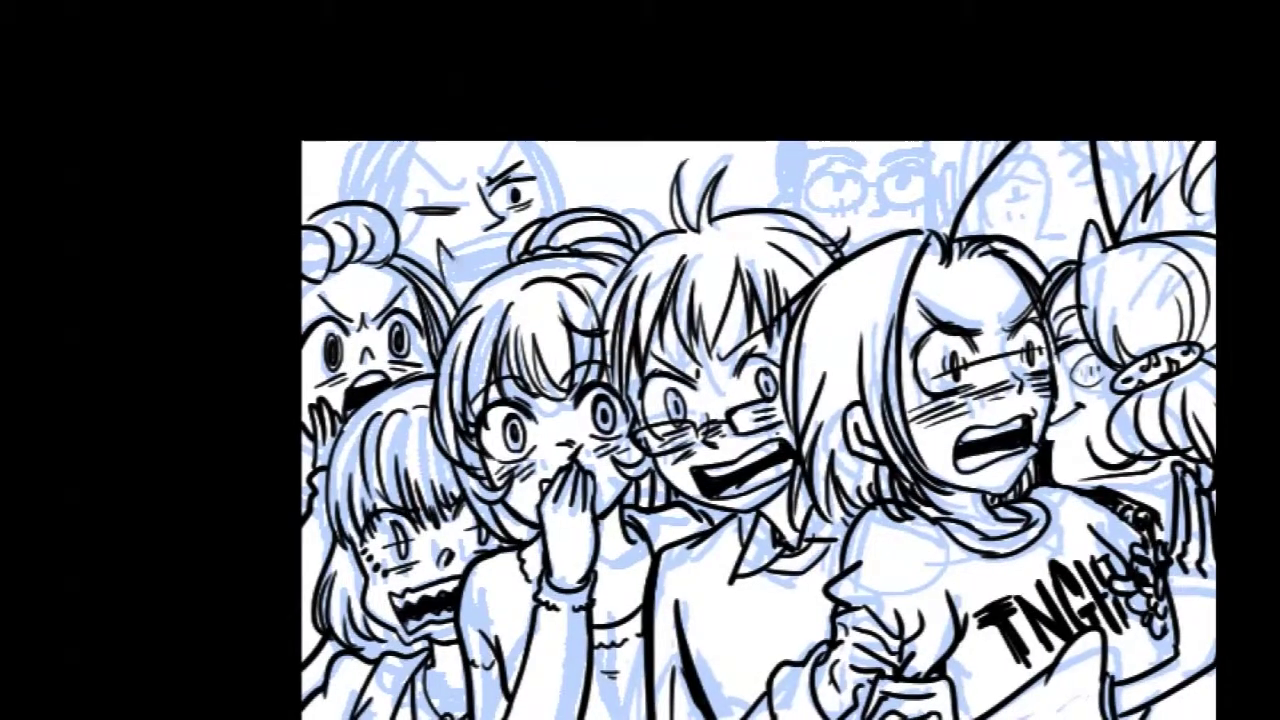
# Ink the winking boy's closed eye, a squiggle below his face and his hair along the top.
pyautogui.moveTo(450, 262); pyautogui.dragTo(510, 243)
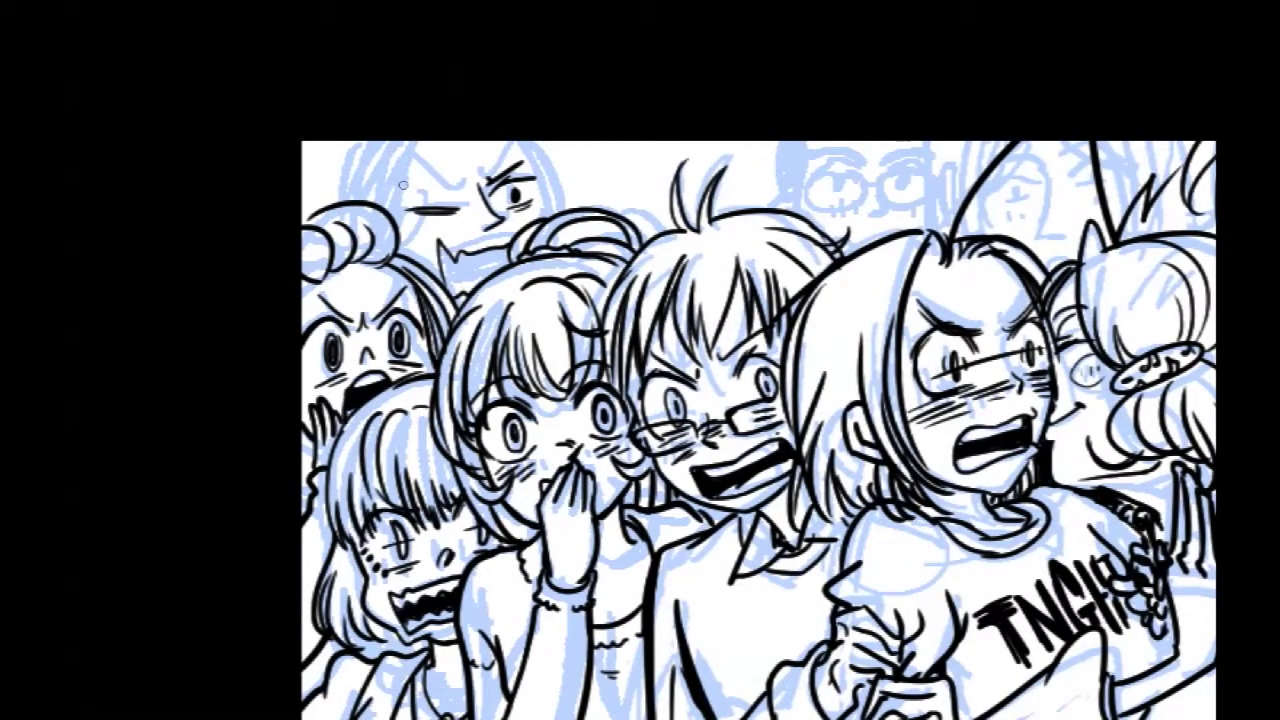
pyautogui.moveTo(467, 189); pyautogui.dragTo(400, 170)
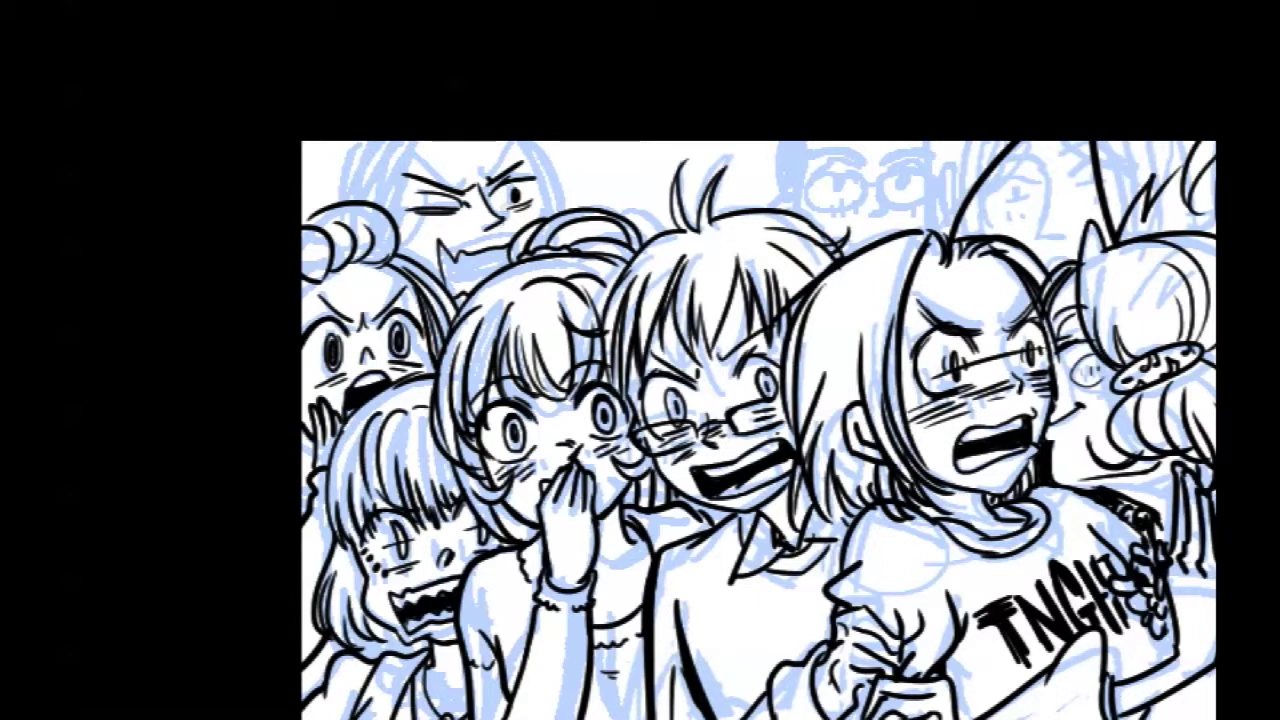
pyautogui.moveTo(462, 242)
pyautogui.mouseDown()
pyautogui.moveTo(494, 238)
pyautogui.moveTo(510, 255)
pyautogui.mouseUp()
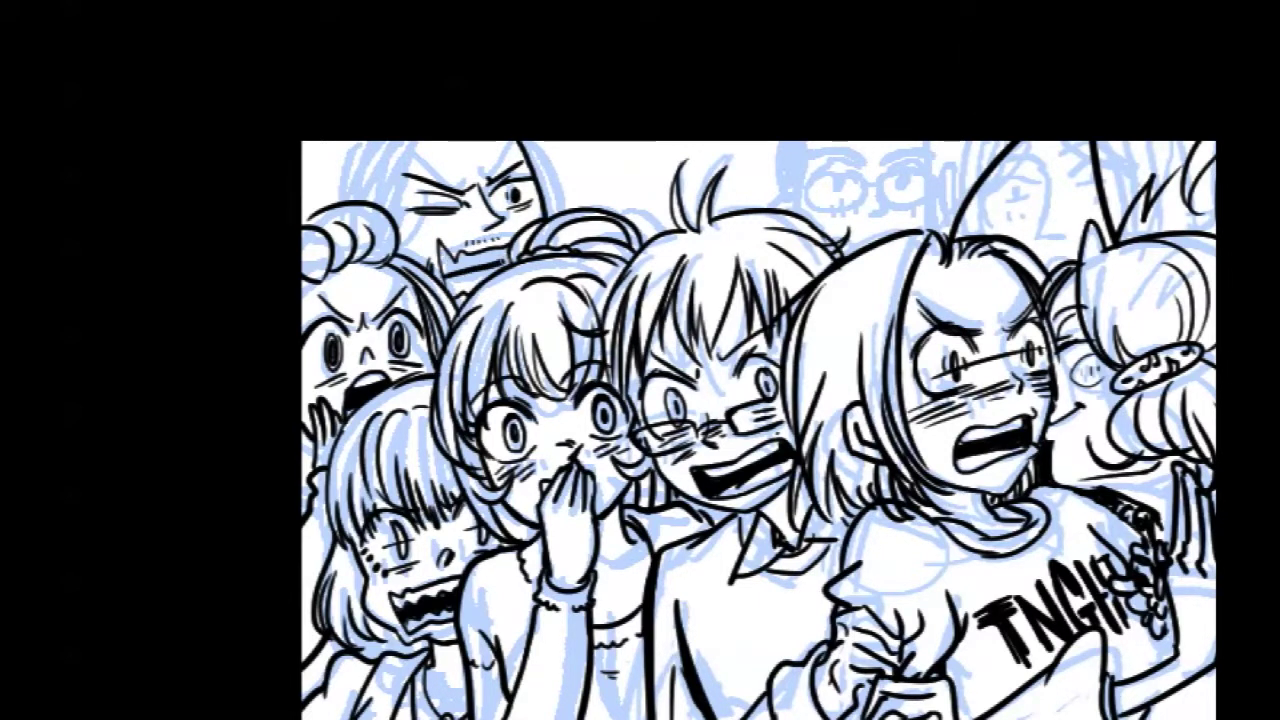
pyautogui.moveTo(418, 142); pyautogui.dragTo(402, 250)
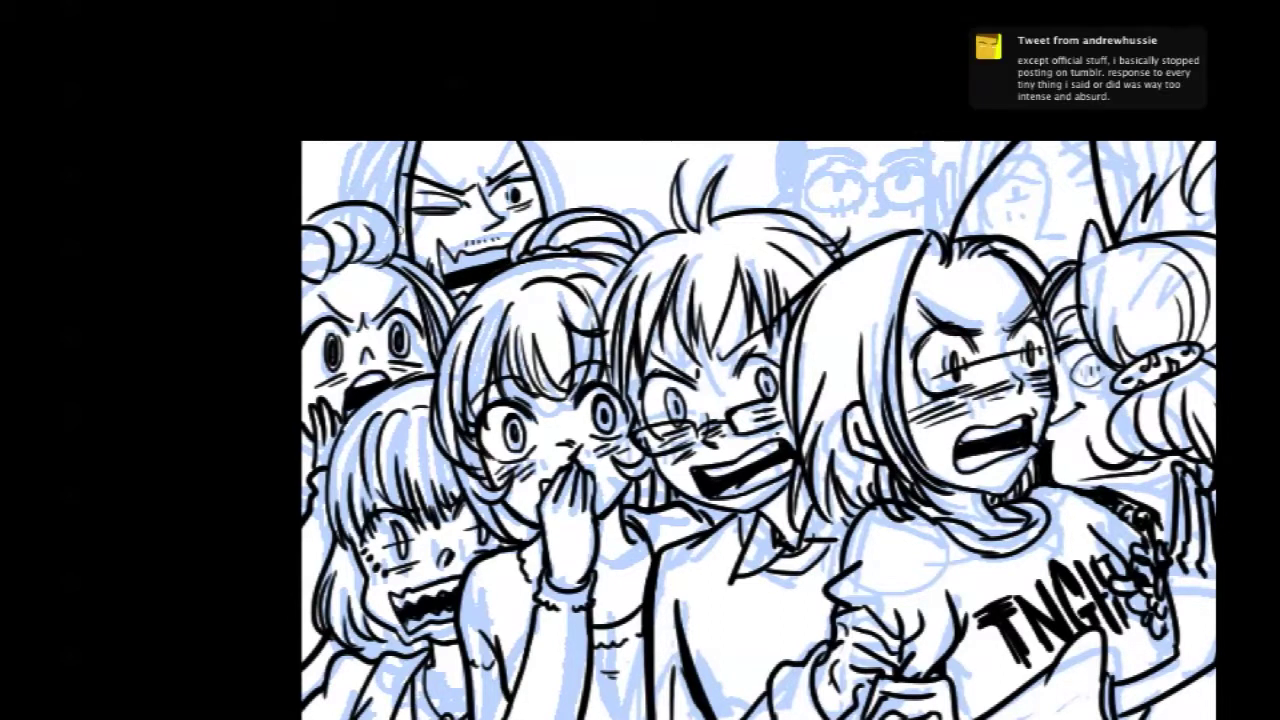
pyautogui.moveTo(360, 142); pyautogui.dragTo(332, 210)
pyautogui.moveTo(635, 160); pyautogui.dragTo(535, 145)
pyautogui.moveTo(548, 145); pyautogui.dragTo(536, 210)
pyautogui.moveTo(340, 172); pyautogui.dragTo(316, 194)
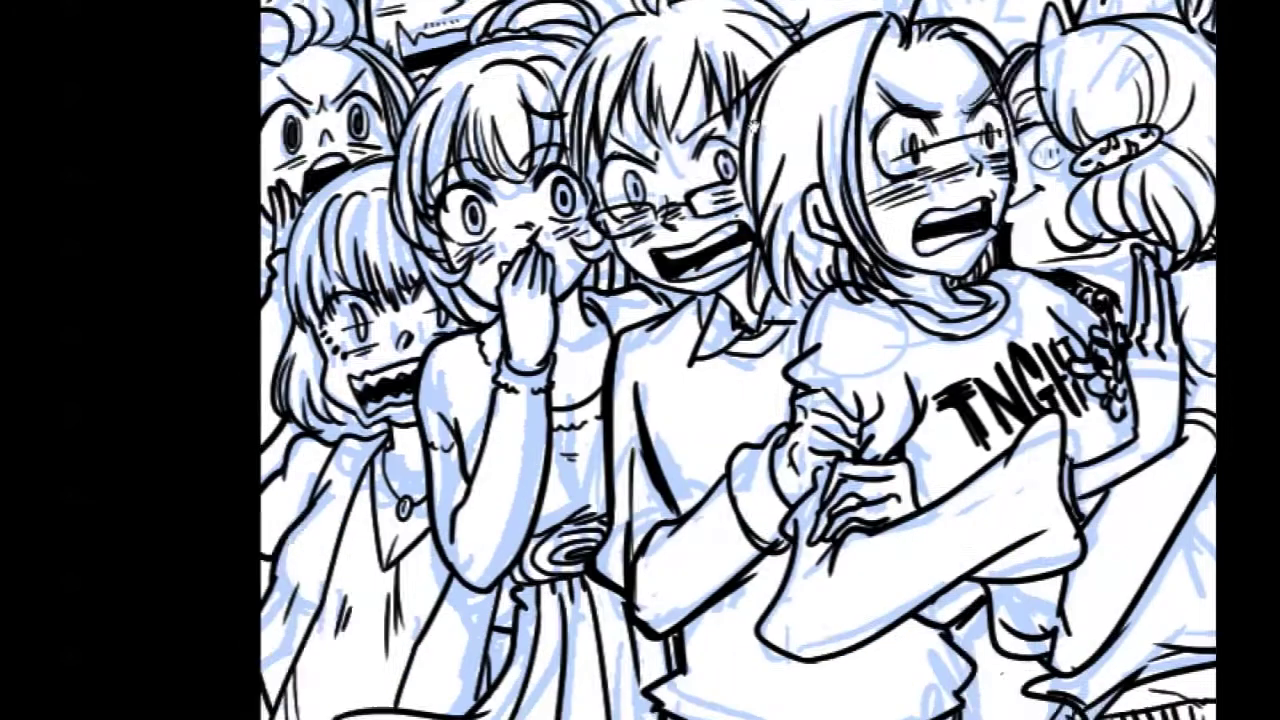
# Ink strokes at the lower left and the glasses face at the top centre.
pyautogui.moveTo(430, 232); pyautogui.dragTo(614, 250)
pyautogui.moveTo(466, 452); pyautogui.dragTo(383, 503)
pyautogui.moveTo(466, 496); pyautogui.dragTo(384, 538)
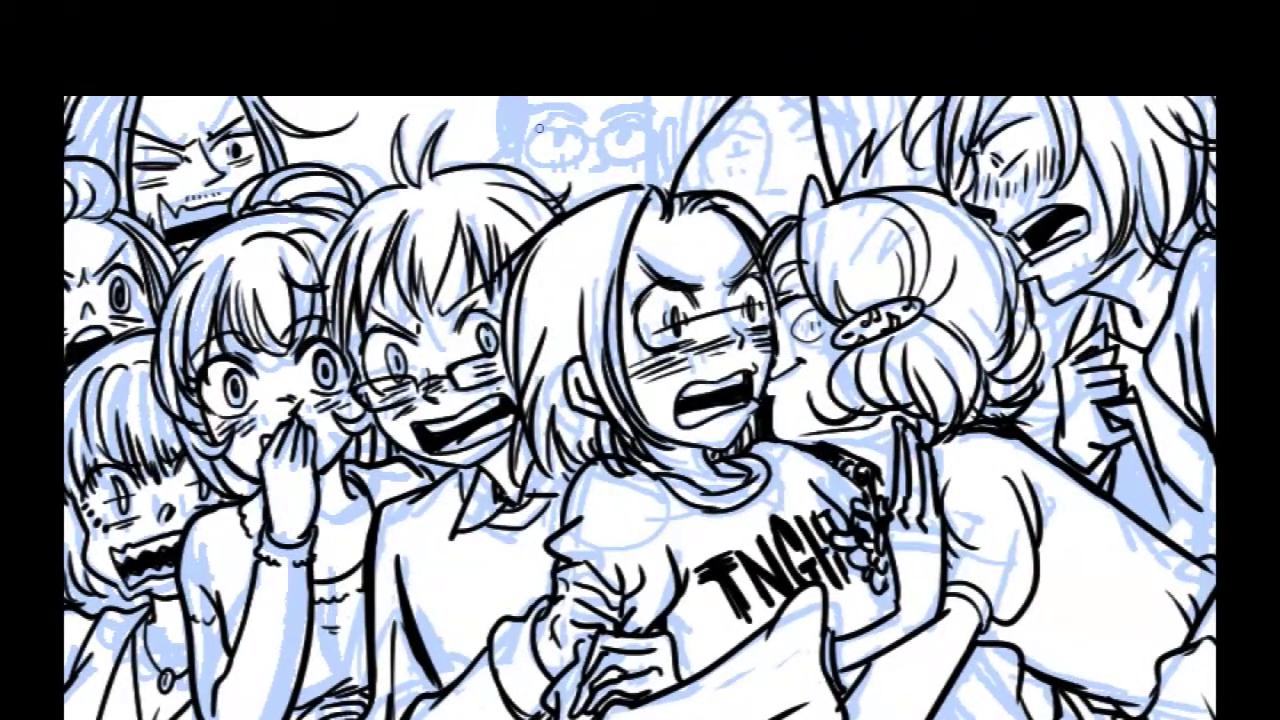
pyautogui.moveTo(526, 130); pyautogui.dragTo(584, 128)
pyautogui.moveTo(600, 126); pyautogui.dragTo(652, 126)
pyautogui.moveTo(524, 136); pyautogui.dragTo(656, 150)
pyautogui.moveTo(596, 154); pyautogui.dragTo(612, 160)
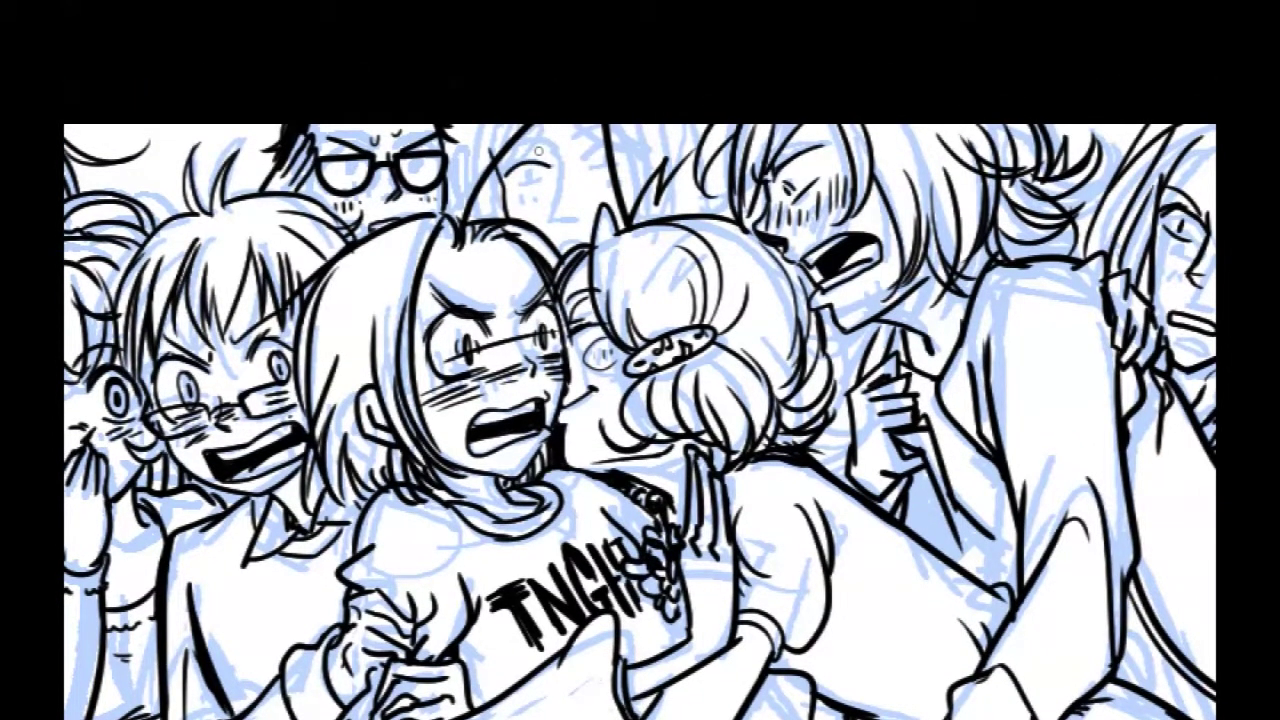
# Ink hair above the central character's head and along the top centre, with small face marks.
pyautogui.moveTo(500, 126); pyautogui.dragTo(482, 220)
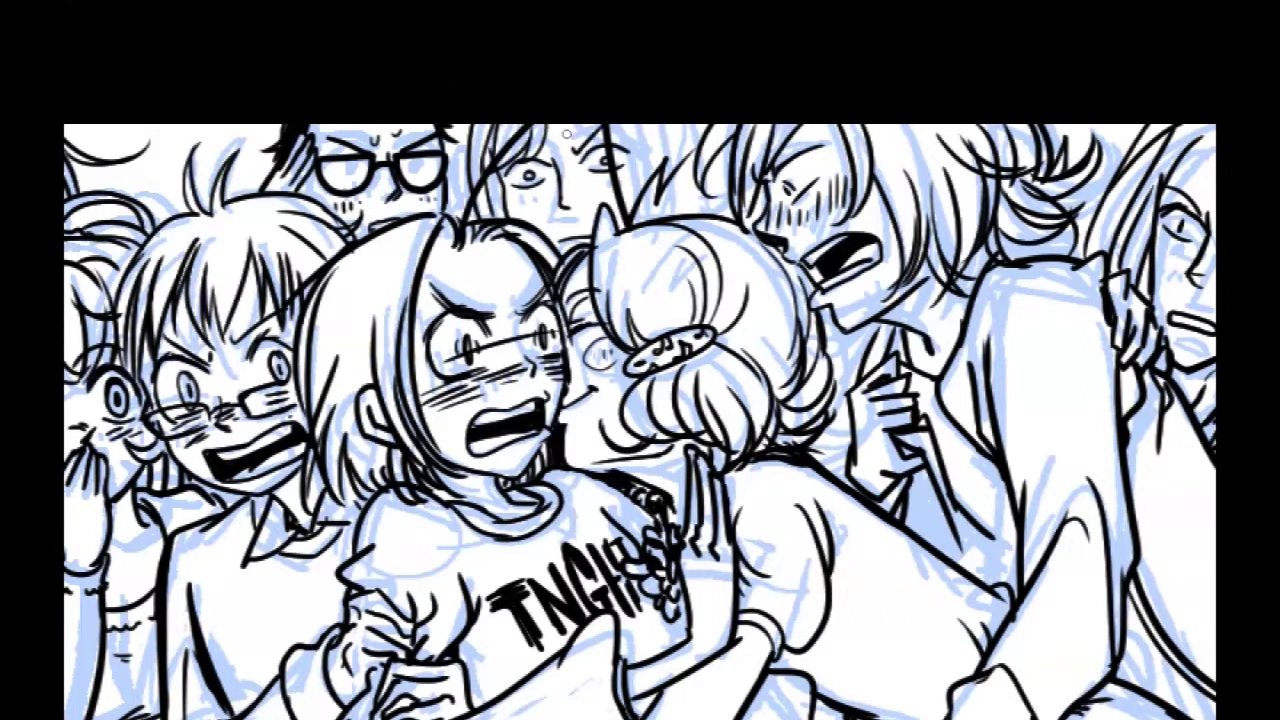
pyautogui.moveTo(513, 194)
pyautogui.mouseDown()
pyautogui.moveTo(537, 206)
pyautogui.moveTo(628, 176)
pyautogui.mouseUp()
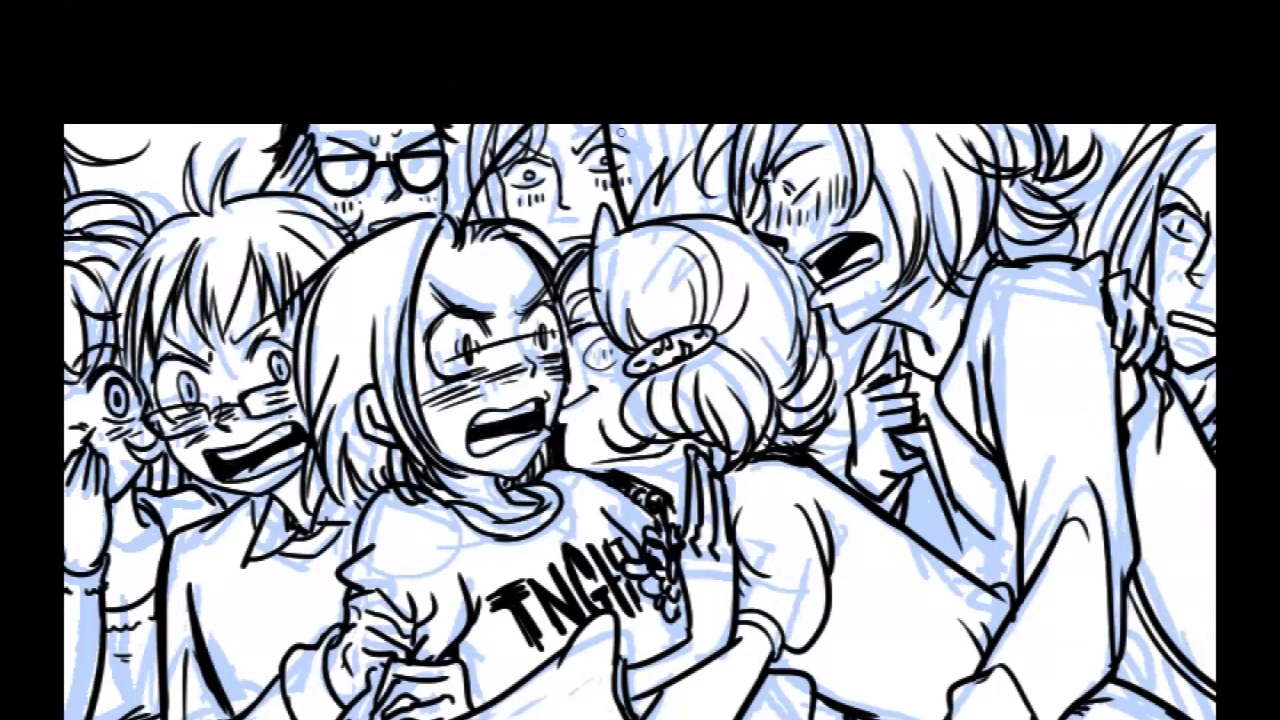
pyautogui.moveTo(600, 126); pyautogui.dragTo(640, 180)
pyautogui.moveTo(650, 114); pyautogui.dragTo(652, 220)
pyautogui.moveTo(694, 126); pyautogui.dragTo(706, 164)
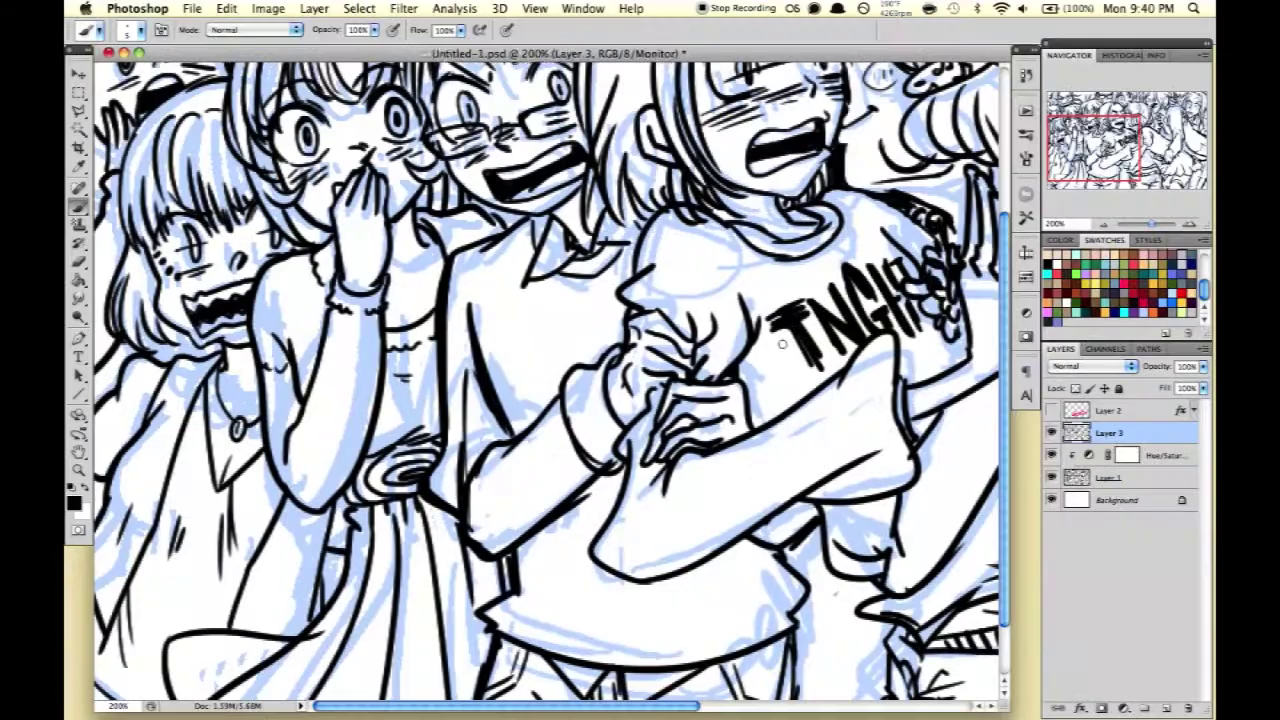
# Hide the blue sketch group and rename it SKETCH.
pyautogui.click(1051, 496)
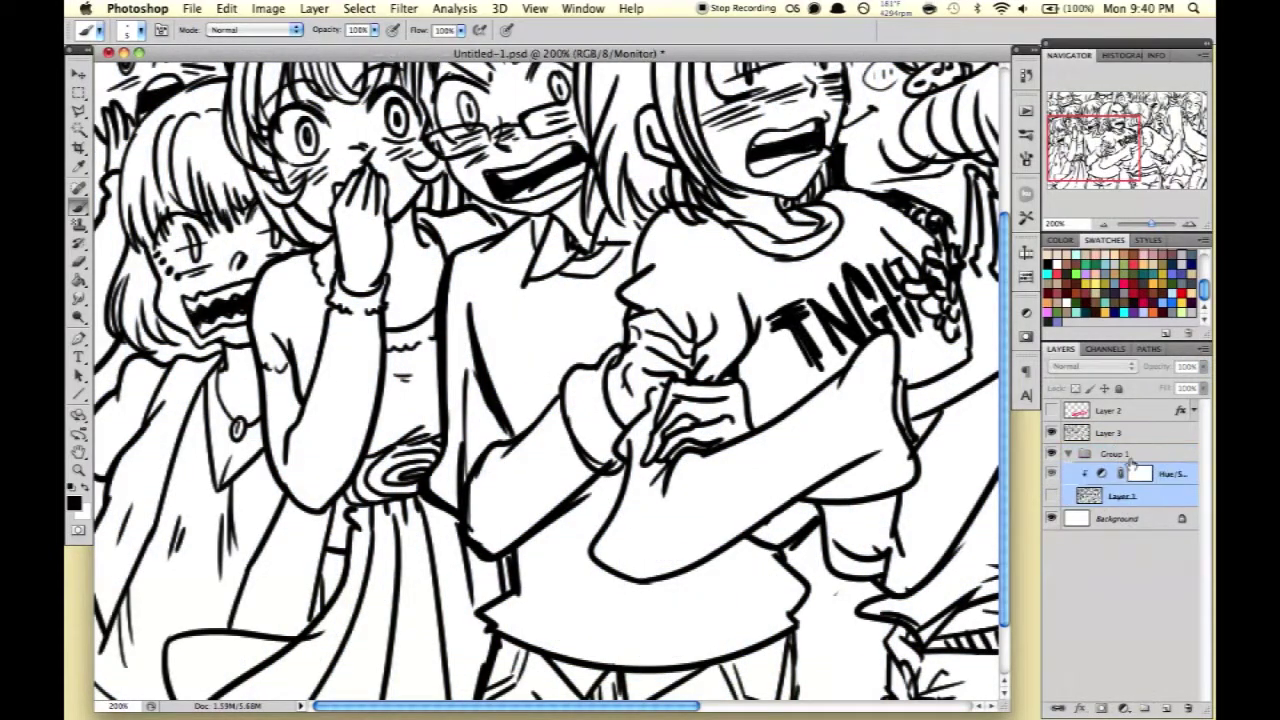
pyautogui.doubleClick(1114, 453)
pyautogui.write('SKETCH')
pyautogui.click(1069, 453)
# Rename the ink layer 'lines' and the lettering layer 'text'.
pyautogui.click(1108, 432)
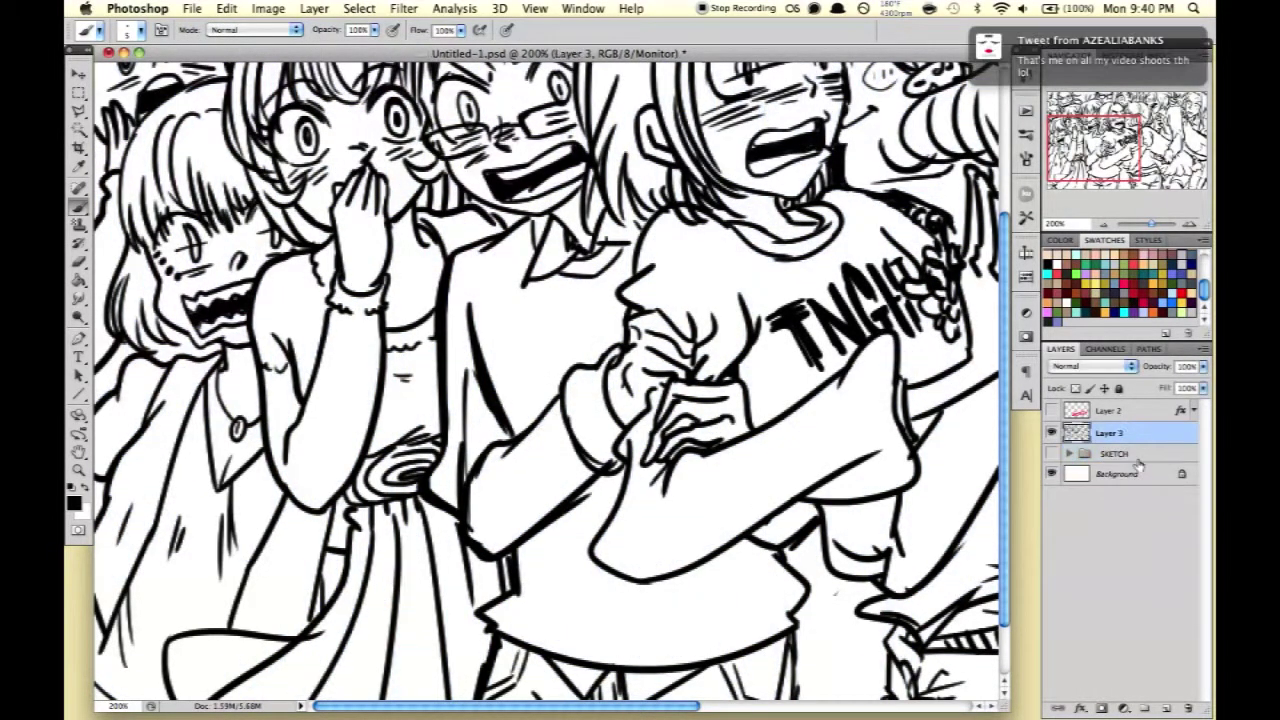
pyautogui.doubleClick(1108, 432)
pyautogui.write('lines')
pyautogui.press('Return')
pyautogui.doubleClick(1105, 410)
pyautogui.write('te')
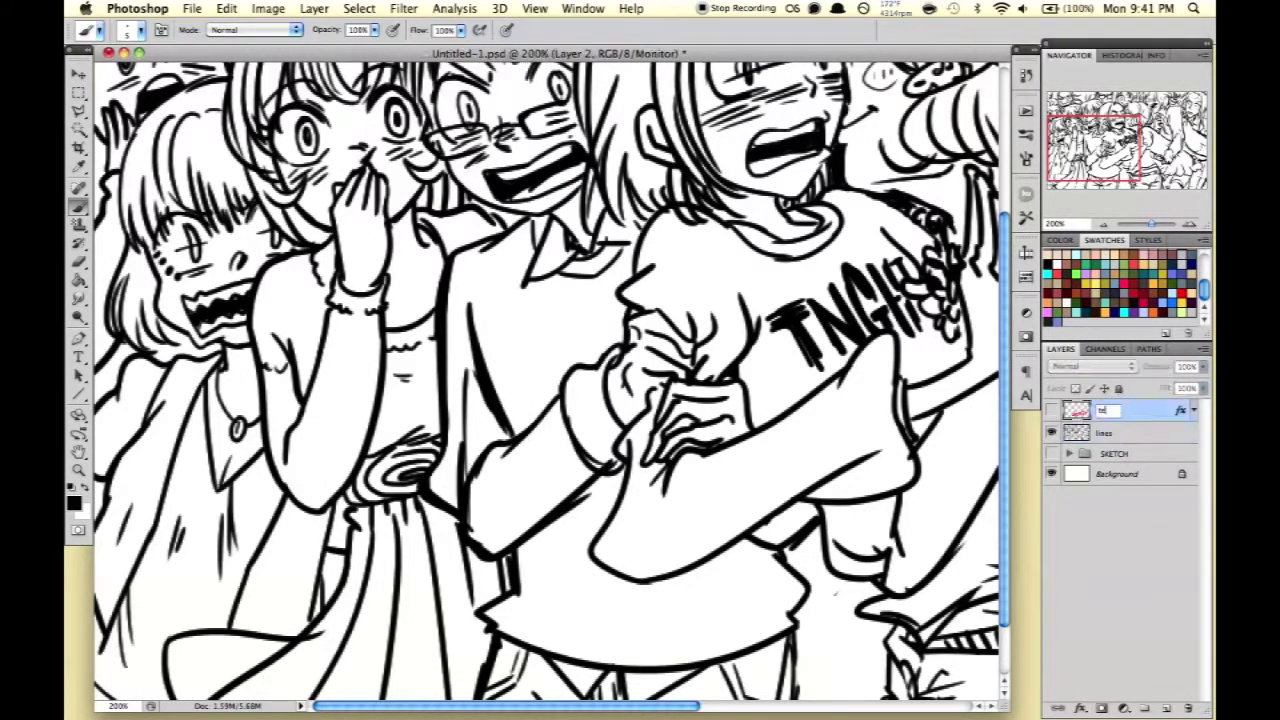
pyautogui.write('xt')
pyautogui.press('Return')
# Fill the base layer orange and place the handstainedpaper5 texture from Finder.
pyautogui.hotkey('alt', 'BackSpace')
pyautogui.moveTo(677, 707); pyautogui.dragTo(947, 707)
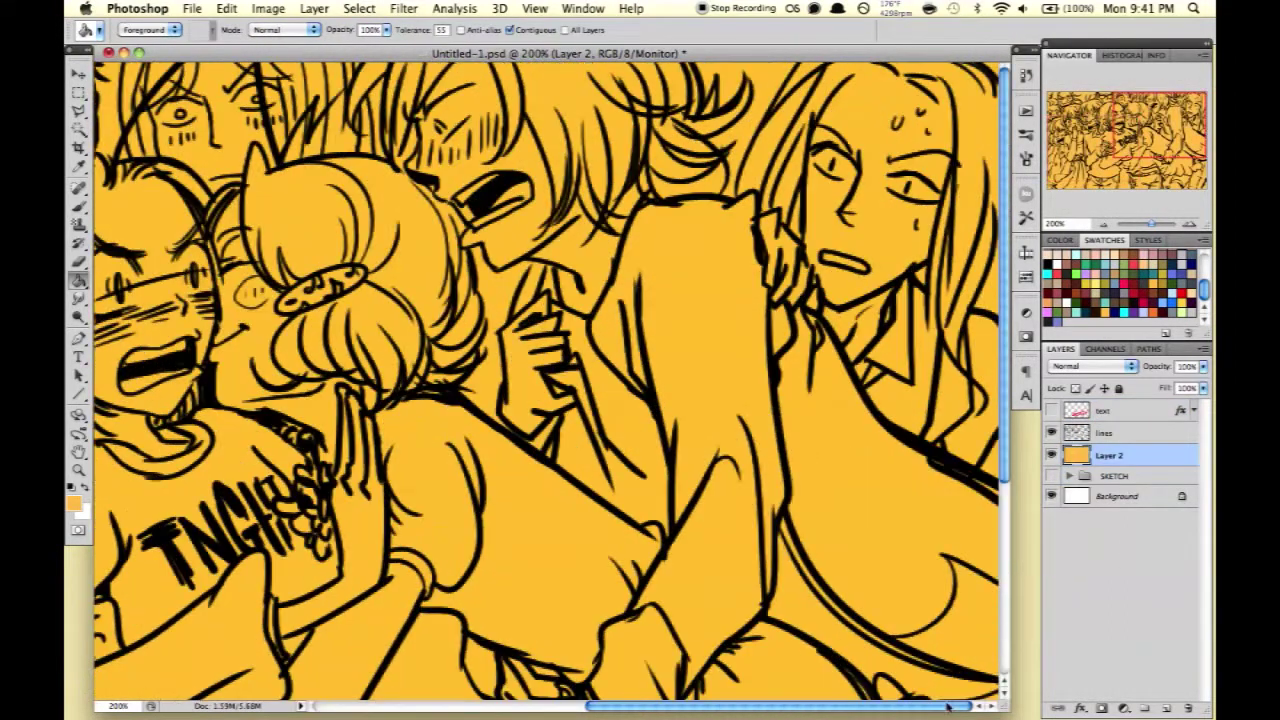
pyautogui.rightClick(1000, 685)
pyautogui.moveTo(1061, 340)
pyautogui.click(1014, 523)
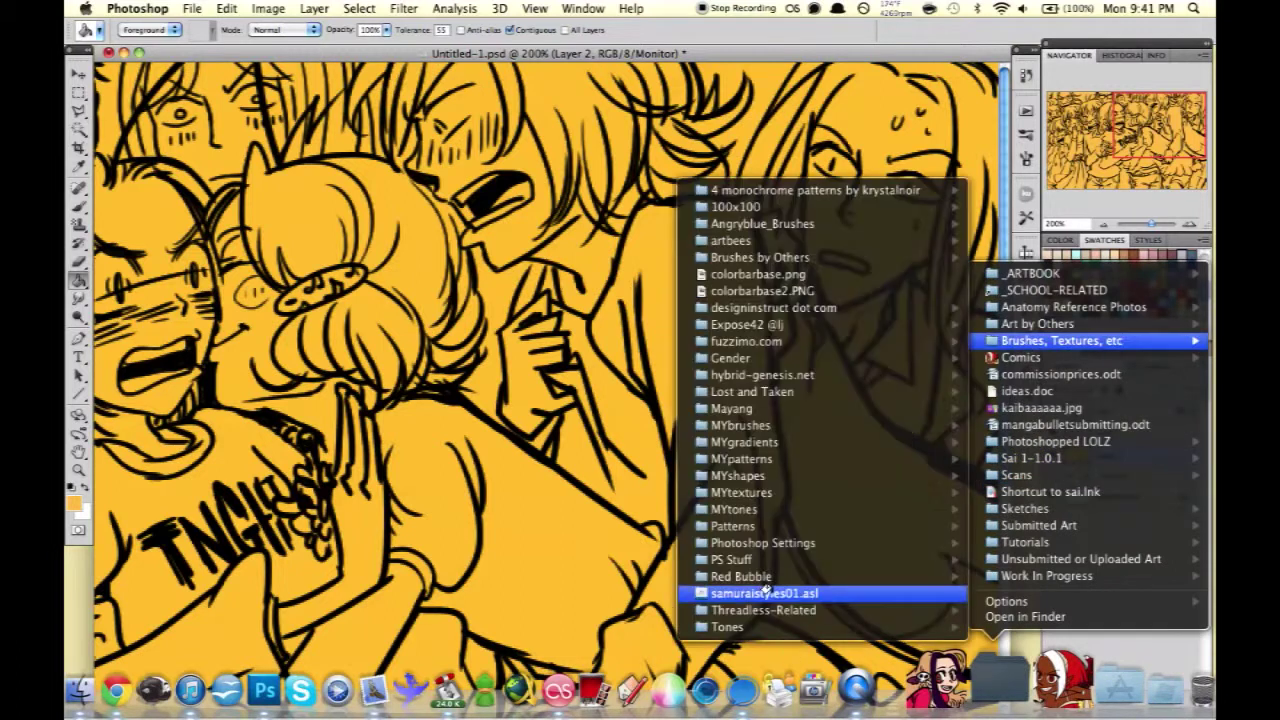
pyautogui.click(752, 391)
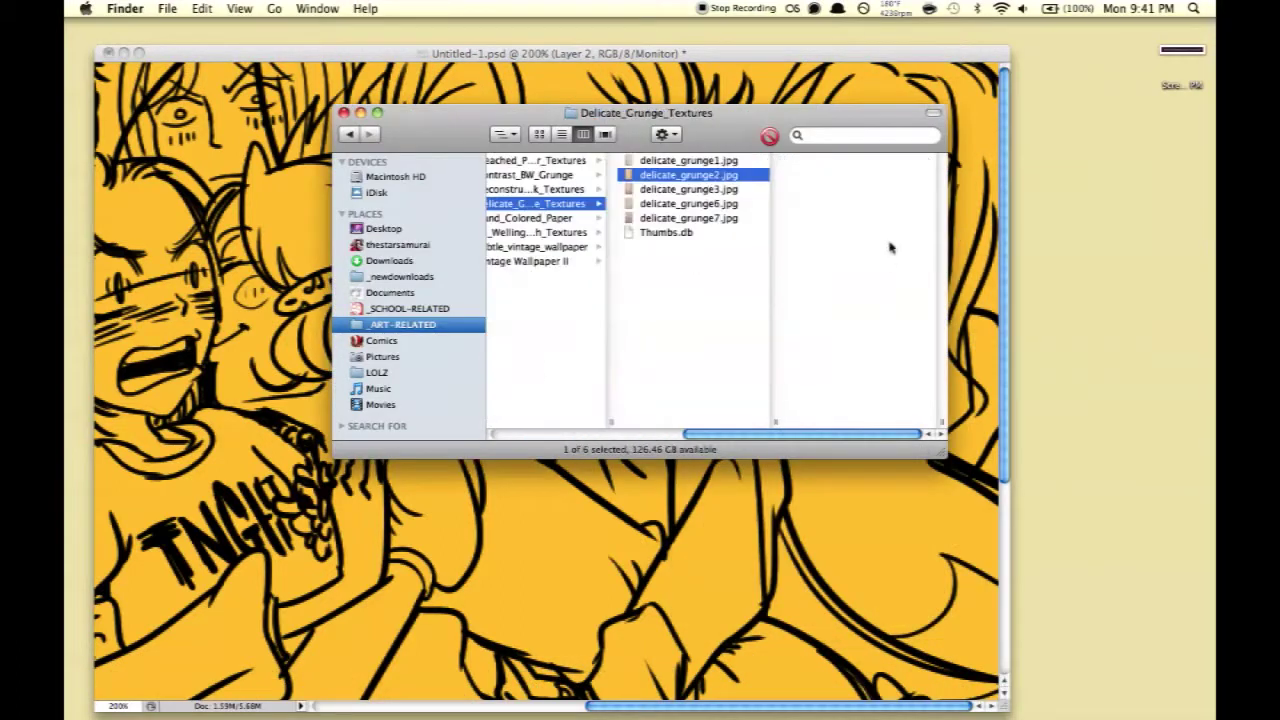
pyautogui.press('Left')
pyautogui.press('Down')
pyautogui.click(673, 548)
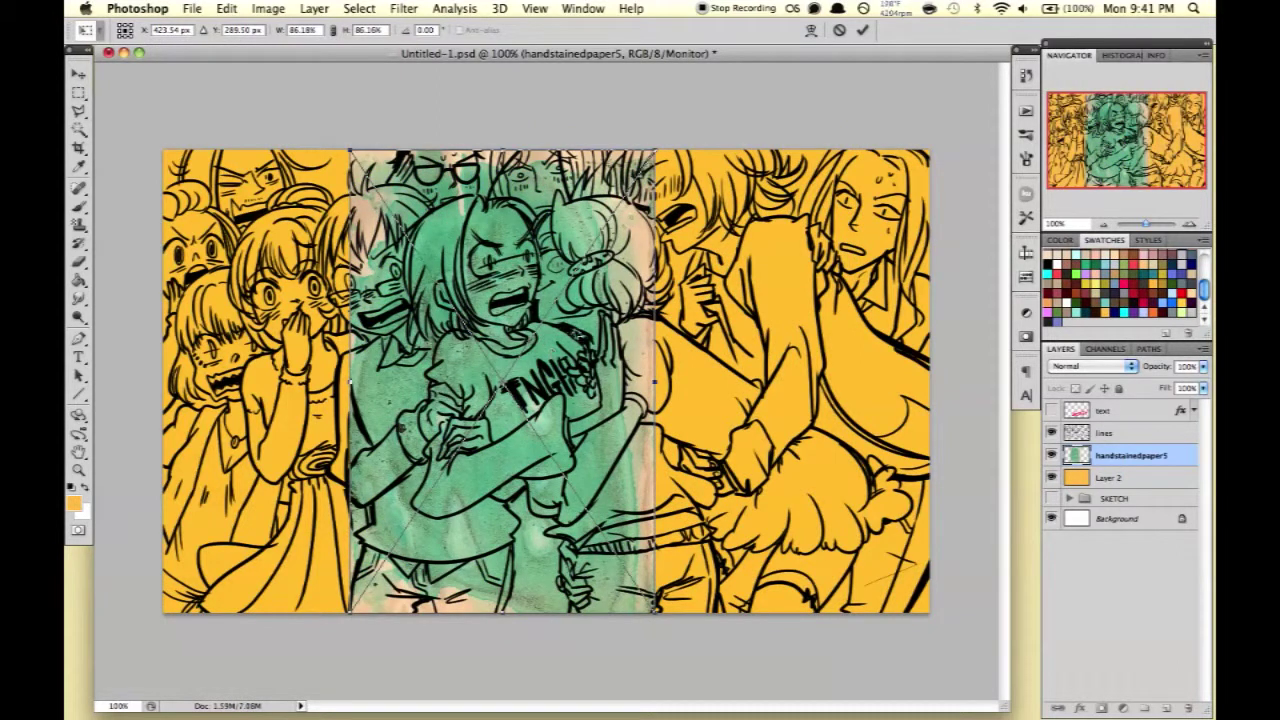
# Scale the watercolour texture to cover the whole canvas and set it to Hard Light.
pyautogui.moveTo(655, 610); pyautogui.dragTo(930, 640)
pyautogui.press('Return')
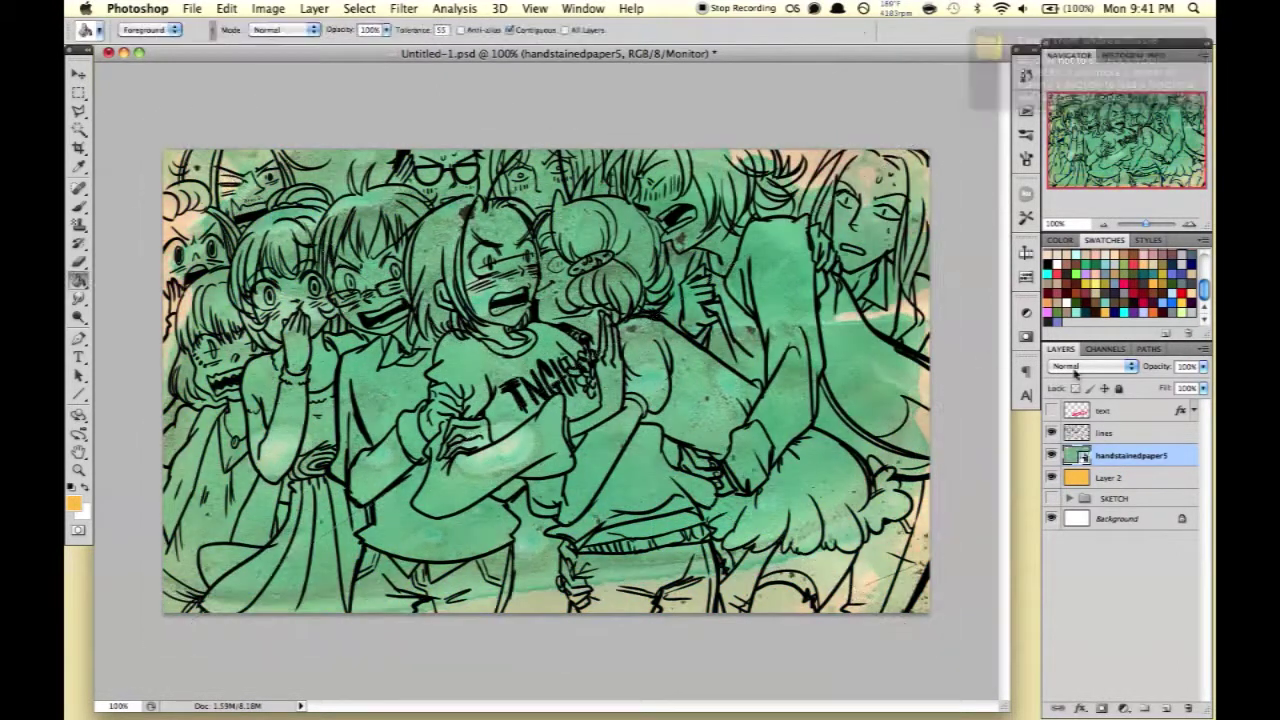
pyautogui.click(1048, 370)
pyautogui.click(1097, 536)
# Colorize Layer 2 purple-blue at hue 271 and clip the texture to it.
pyautogui.click(1108, 478)
pyautogui.hotkey('ctrl', 'u')
pyautogui.moveTo(923, 370)
pyautogui.mouseDown()
pyautogui.moveTo(1007, 377)
pyautogui.moveTo(969, 375)
pyautogui.mouseUp()
pyautogui.moveTo(896, 327); pyautogui.dragTo(1005, 328)
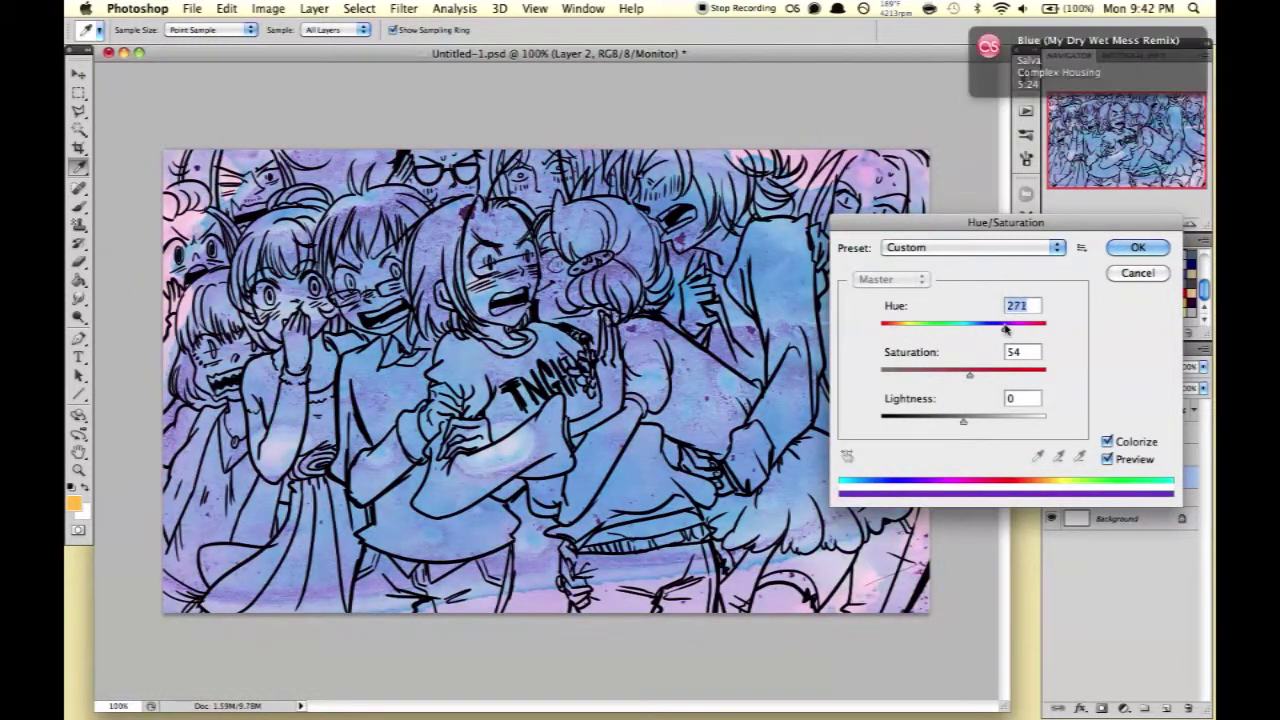
pyautogui.moveTo(969, 374); pyautogui.dragTo(1018, 372)
pyautogui.press('Return')
pyautogui.rightClick(1120, 457)
pyautogui.click(1000, 523)
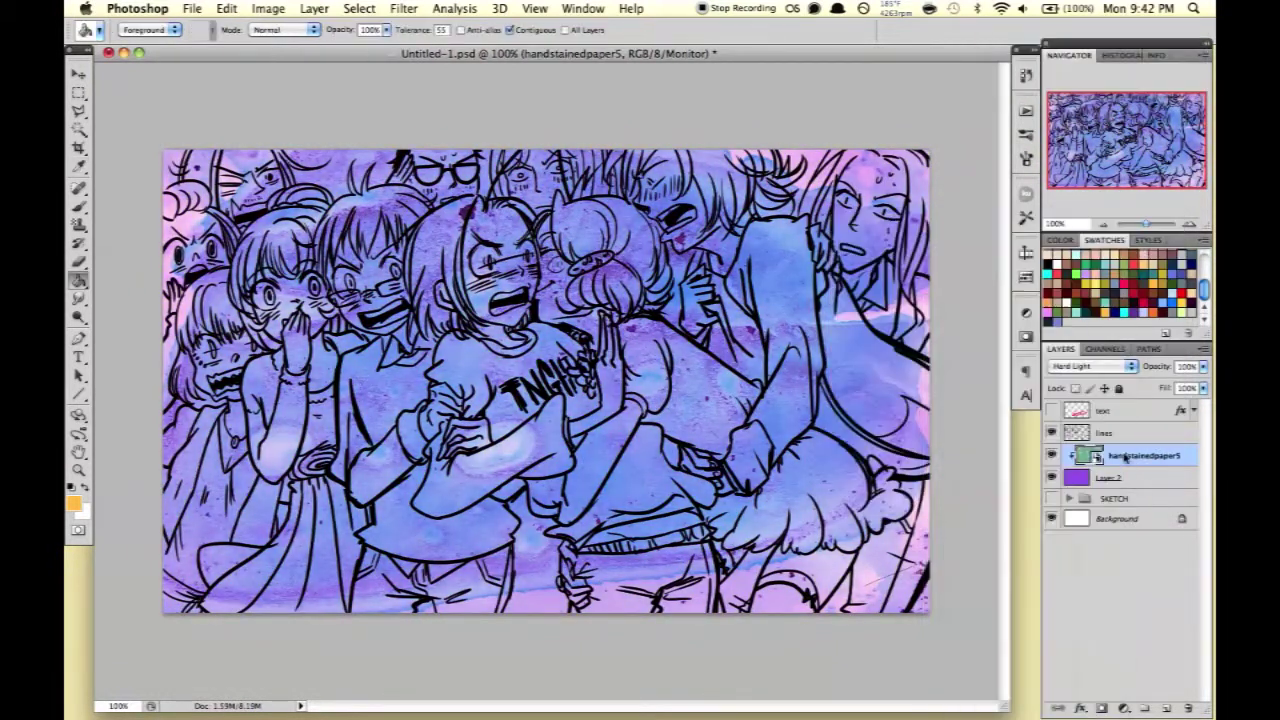
# Add a Gradient Map with a pink preset, trying Soft Light and Exclusion modes.
pyautogui.click(1123, 707)
pyautogui.click(1040, 680)
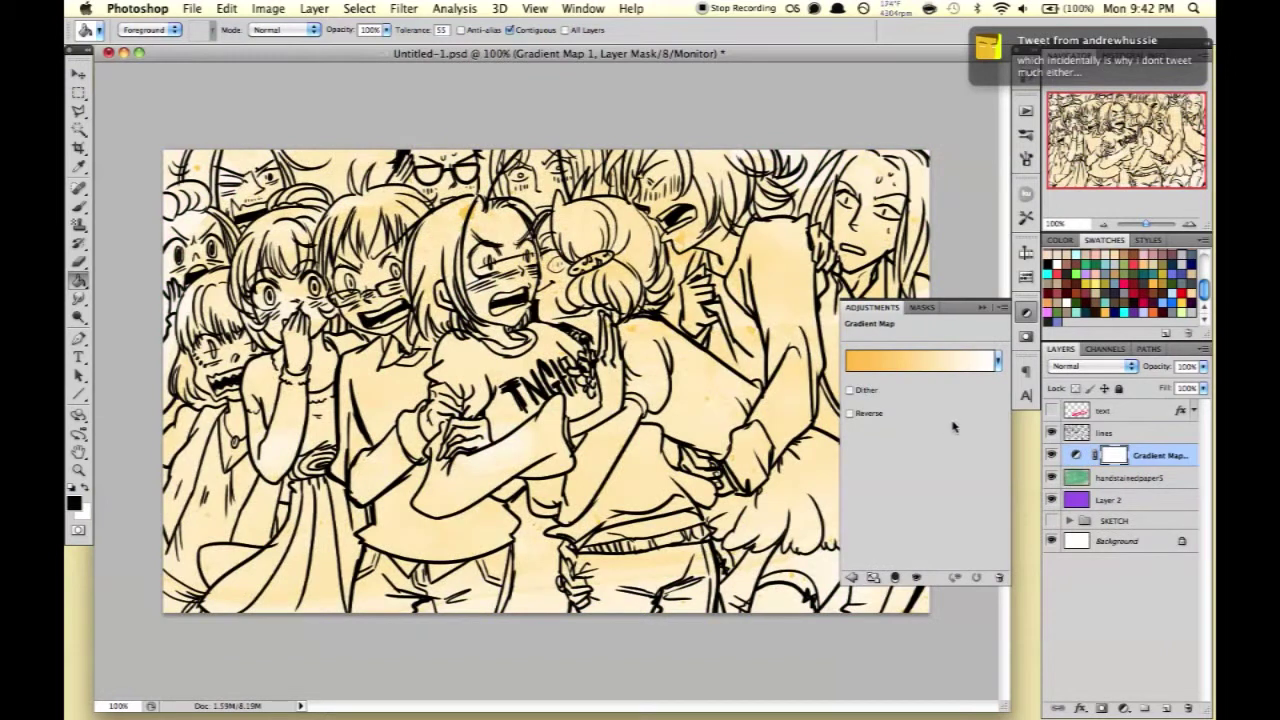
pyautogui.click(997, 361)
pyautogui.click(905, 420)
pyautogui.click(1090, 366)
pyautogui.click(1070, 530)
pyautogui.click(1090, 366)
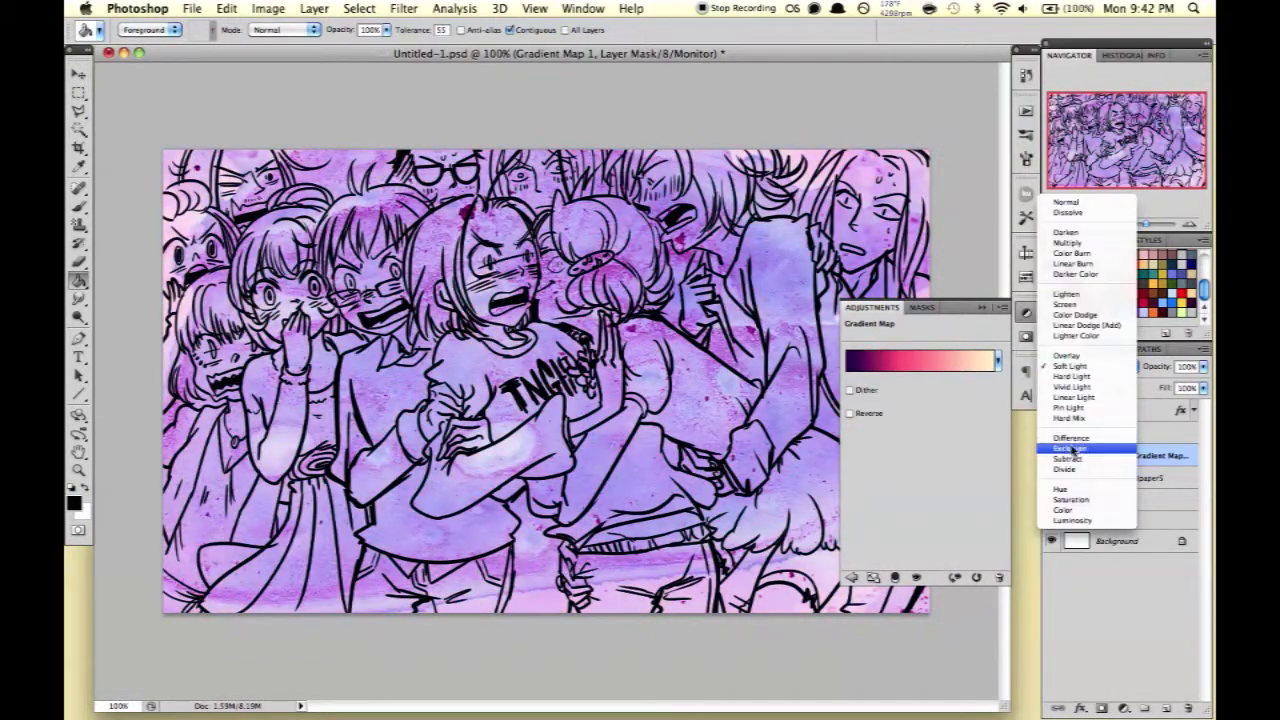
pyautogui.click(1072, 449)
# Try a navy-to-peach gradient in Saturation mode, then delete the Gradient Map.
pyautogui.click(997, 361)
pyautogui.click(860, 430)
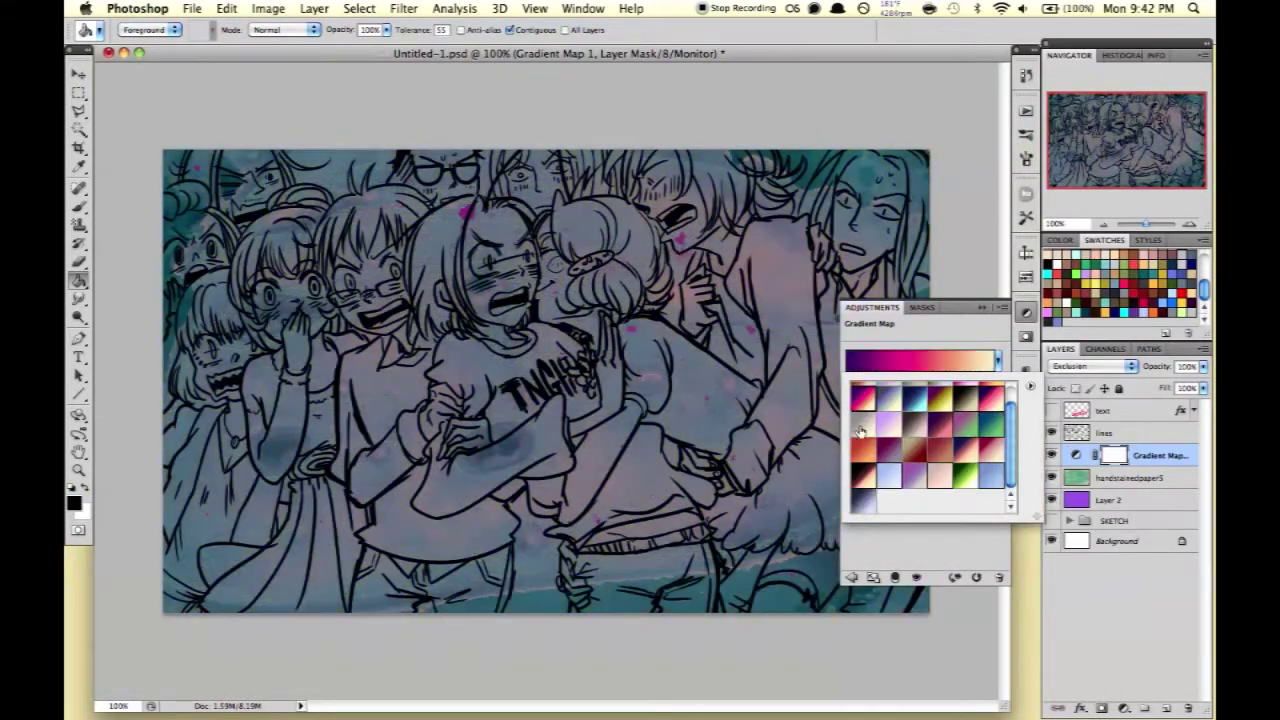
pyautogui.click(860, 430)
pyautogui.click(1090, 366)
pyautogui.click(1090, 400)
pyautogui.click(997, 361)
pyautogui.click(876, 500)
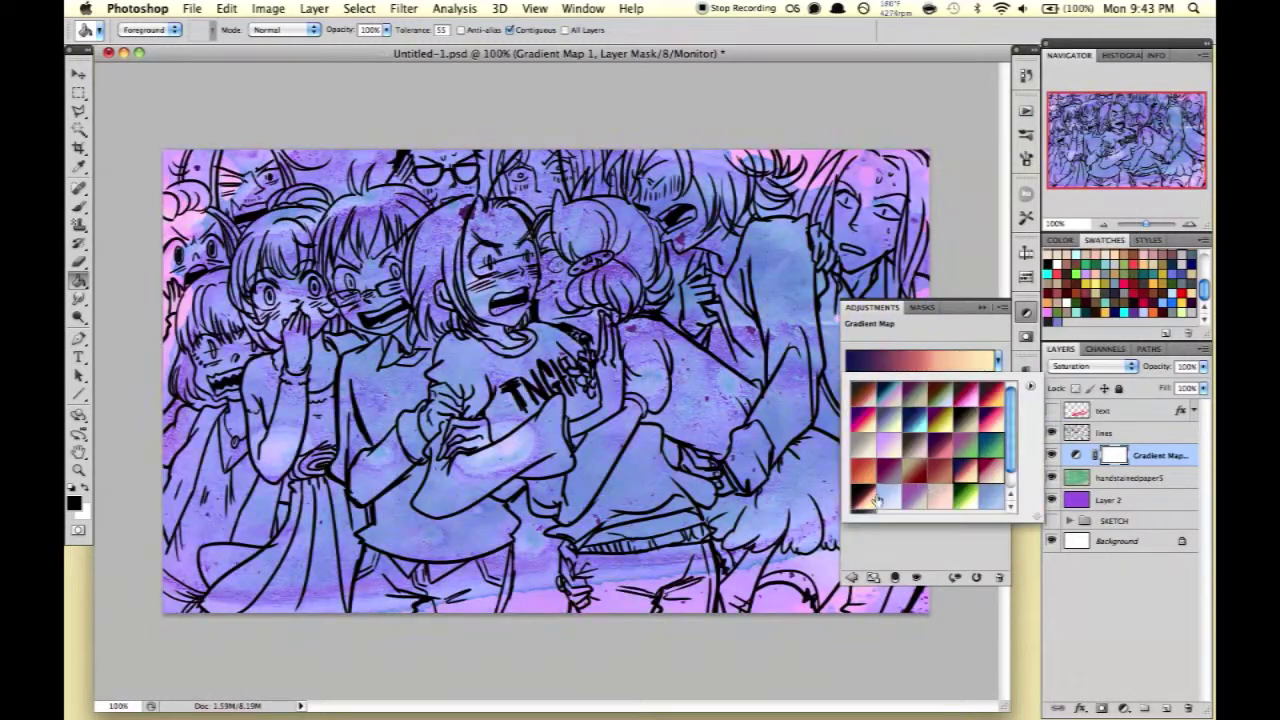
pyautogui.doubleClick(876, 500)
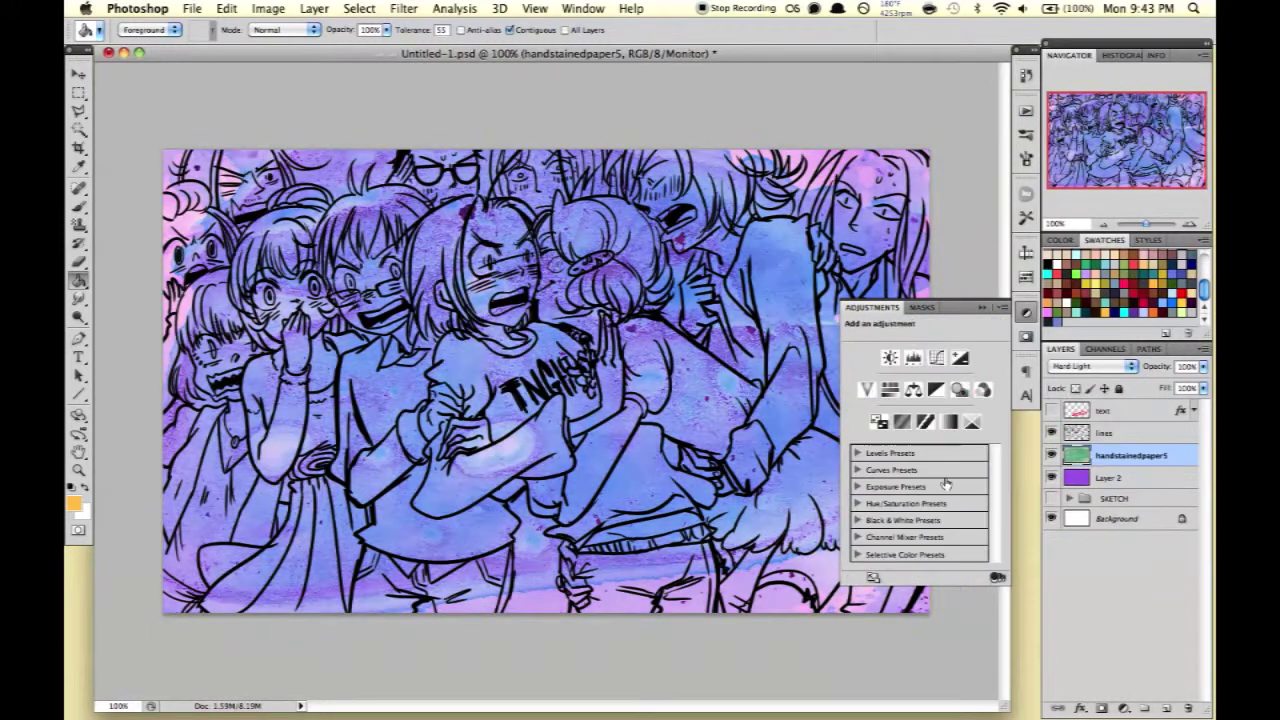
pyautogui.rightClick(1130, 455)
# Merge handstainedpaper5 into Layer 2, move it above the lines, and duplicate it.
pyautogui.click(1000, 673)
pyautogui.moveTo(1120, 455)
pyautogui.mouseDown()
pyautogui.moveTo(1120, 425)
pyautogui.moveTo(1145, 707)
pyautogui.mouseUp()
pyautogui.click(1090, 366)
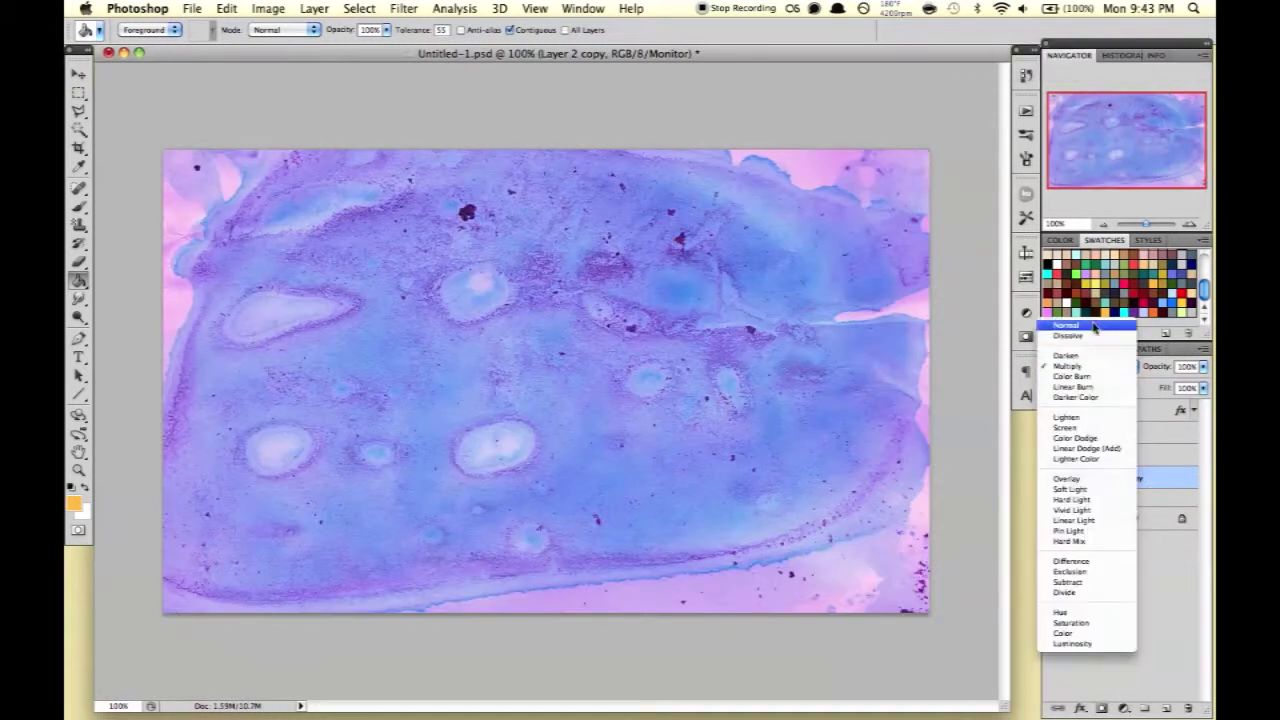
pyautogui.click(1094, 327)
# Lighten Layer 2 copy to Lightness +58 and briefly toggle the 'happy 2013!' lettering.
pyautogui.hotkey('ctrl', 'u')
pyautogui.moveTo(963, 416); pyautogui.dragTo(1012, 425)
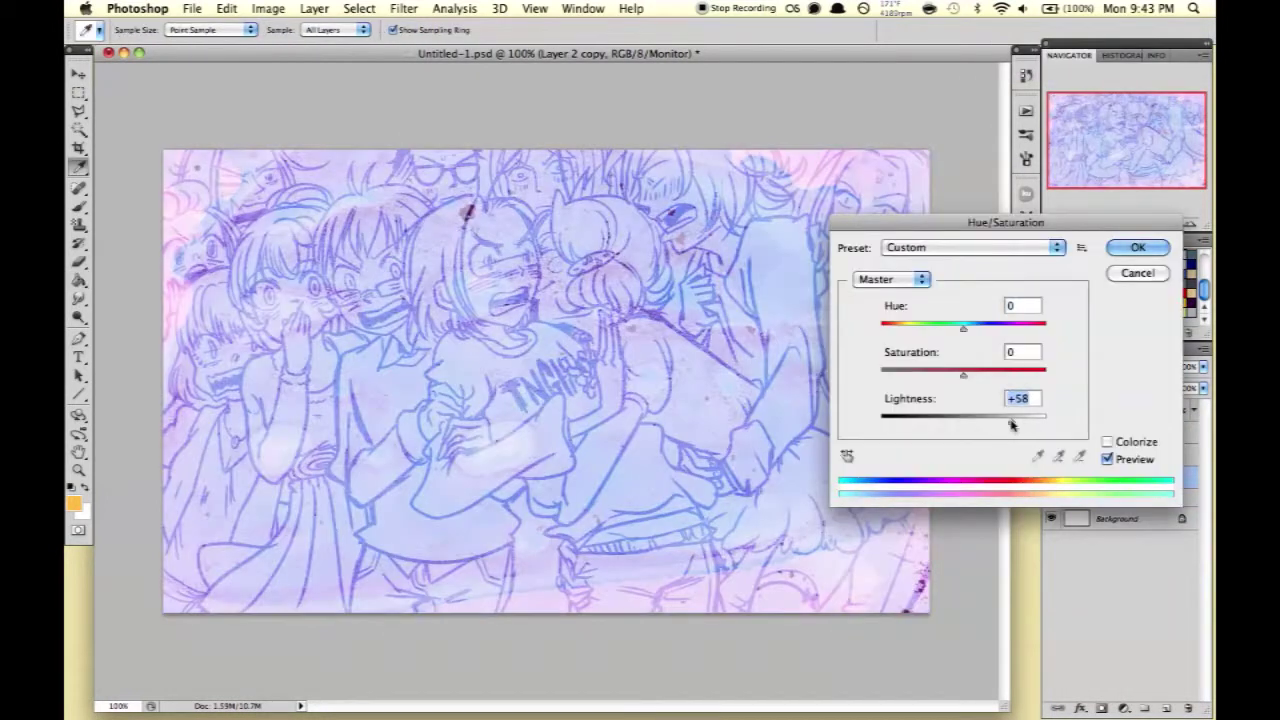
pyautogui.click(1137, 247)
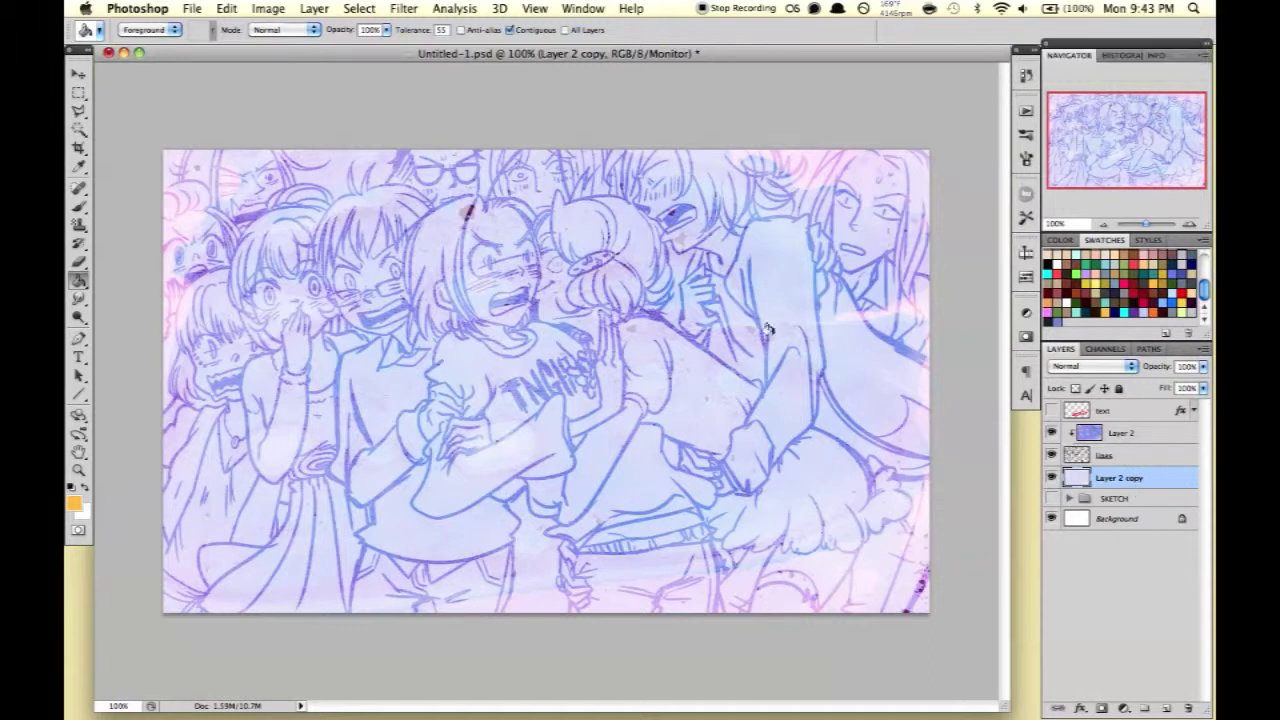
pyautogui.click(1051, 410)
pyautogui.click(1051, 410)
# On a new layer, handwrite 'lol rita ora.', 'yeah,' and 'totes' with a smiley face.
pyautogui.click(1145, 416)
pyautogui.hotkey('ctrl', 'shift', 'alt', 'n')
pyautogui.press('b')
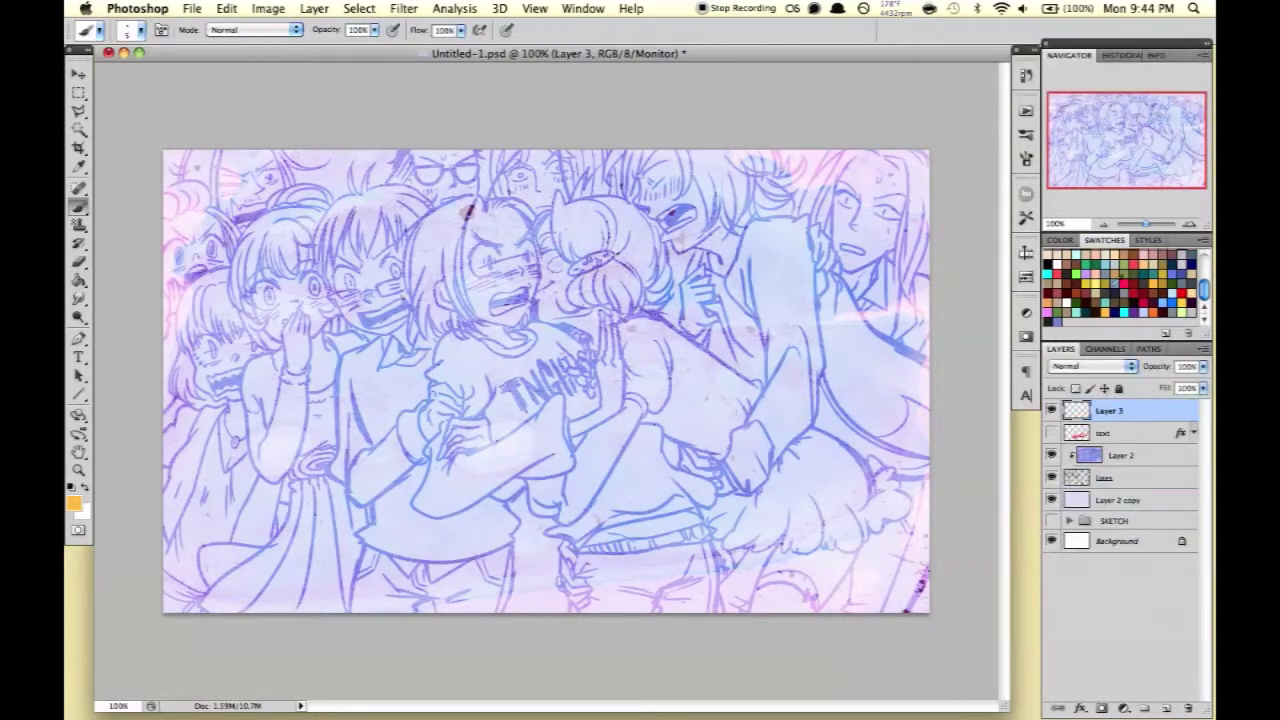
pyautogui.moveTo(455, 362)
pyautogui.mouseDown()
pyautogui.moveTo(480, 392)
pyautogui.moveTo(600, 362)
pyautogui.moveTo(622, 428)
pyautogui.moveTo(676, 398)
pyautogui.mouseUp()
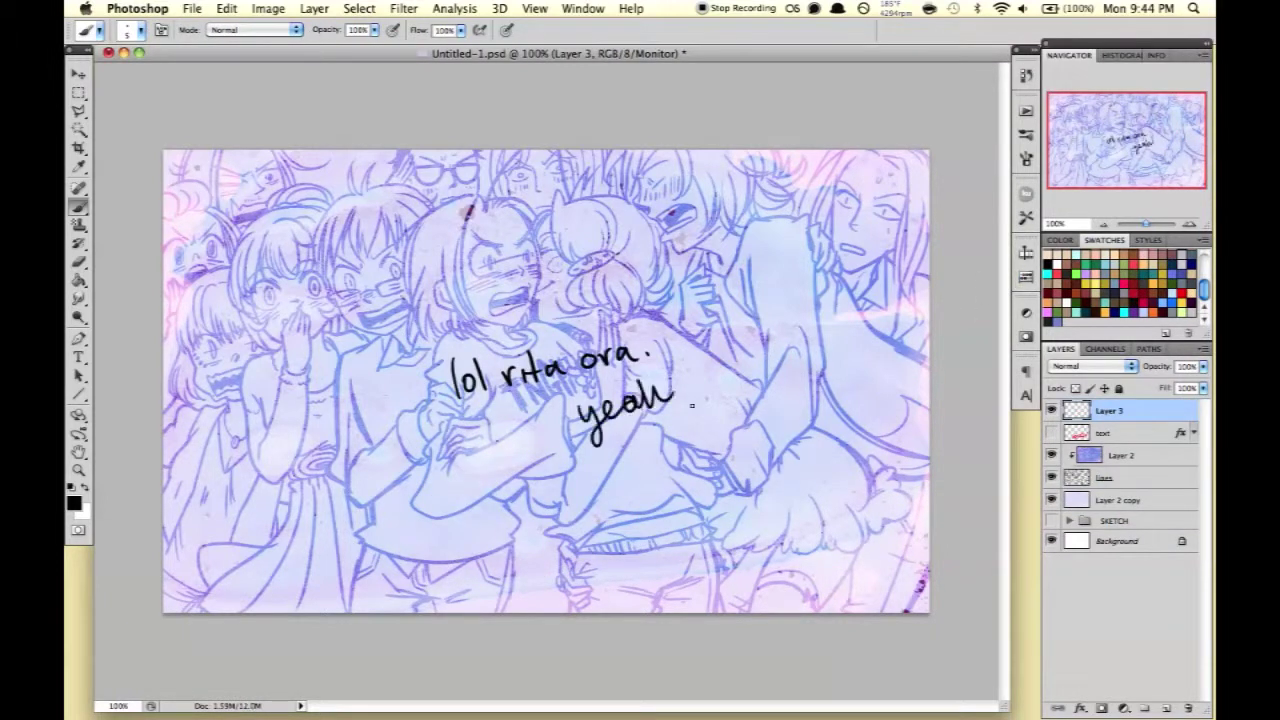
pyautogui.moveTo(645, 440); pyautogui.dragTo(726, 414)
pyautogui.moveTo(760, 340)
pyautogui.mouseDown()
pyautogui.moveTo(790, 400)
pyautogui.moveTo(820, 360)
pyautogui.mouseUp()
pyautogui.moveTo(776, 385); pyautogui.dragTo(796, 392)
# Draw hair around the smiley, the word 'crunk' in a speech bubble, and glasses.
pyautogui.moveTo(760, 340); pyautogui.dragTo(878, 400)
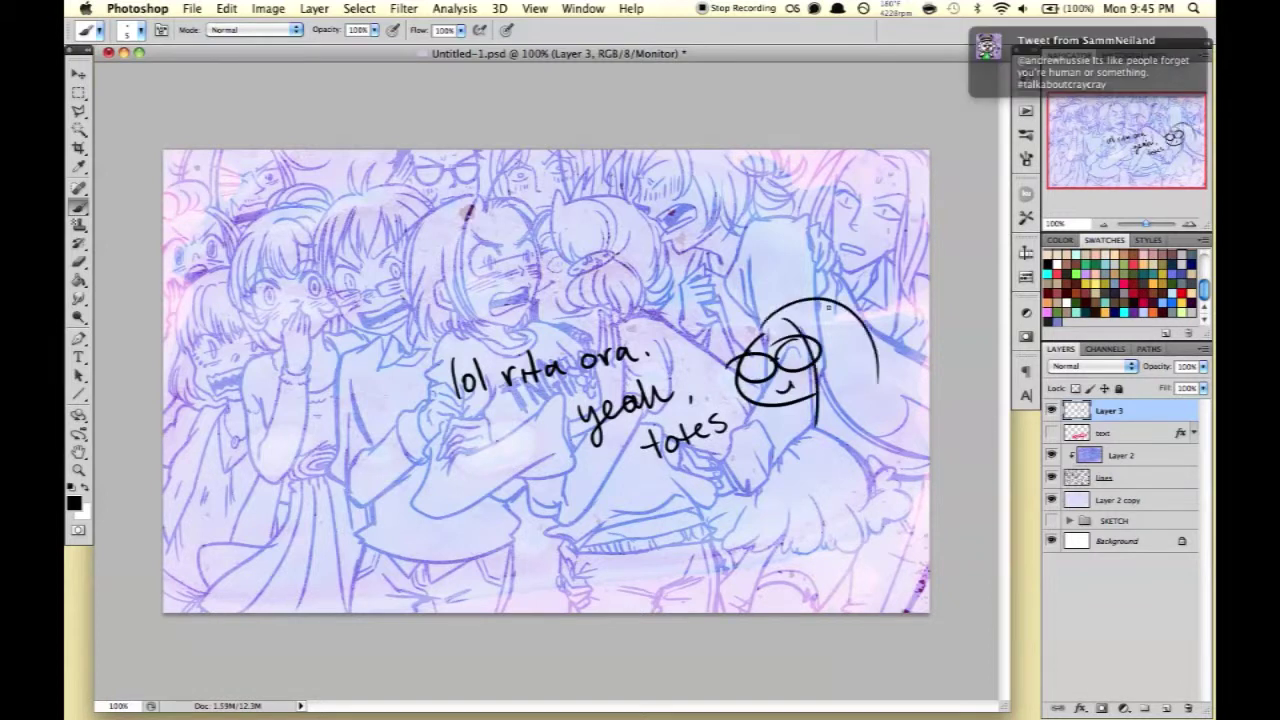
pyautogui.moveTo(815, 305); pyautogui.dragTo(822, 422)
pyautogui.moveTo(855, 392); pyautogui.dragTo(876, 425)
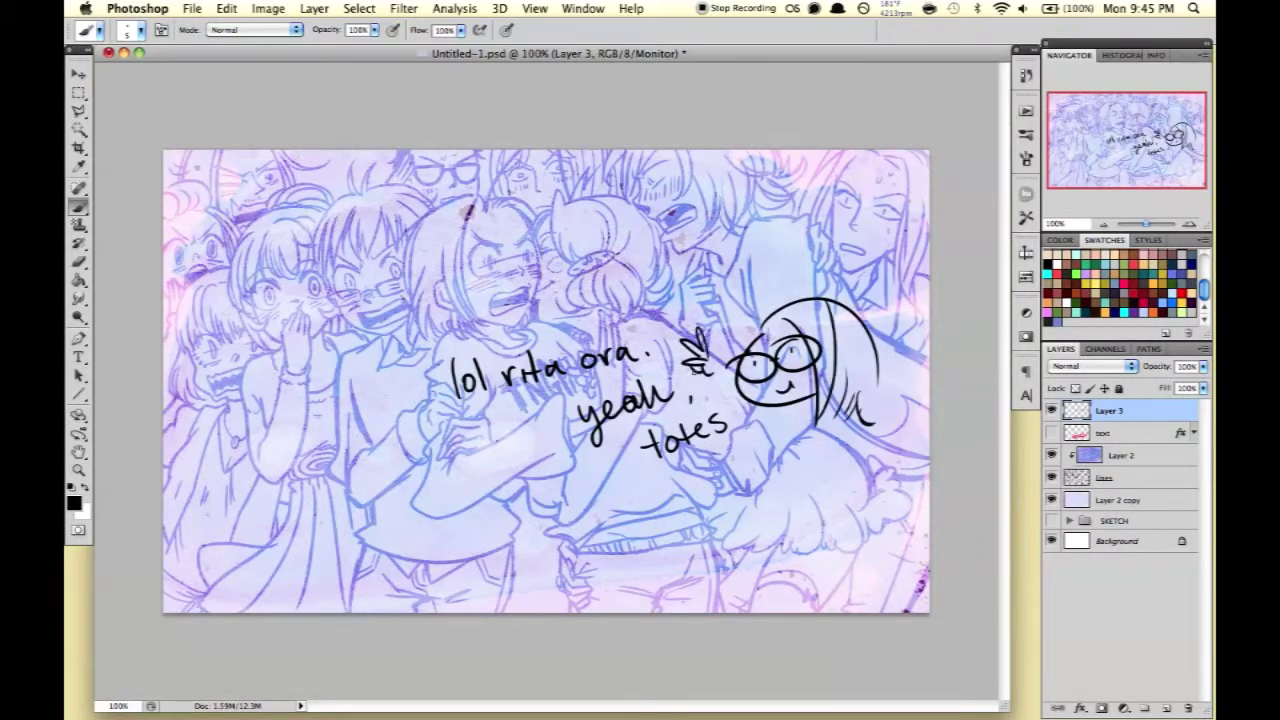
pyautogui.moveTo(703, 306); pyautogui.dragTo(762, 288)
pyautogui.moveTo(740, 266); pyautogui.dragTo(768, 263)
pyautogui.moveTo(764, 332); pyautogui.dragTo(782, 348)
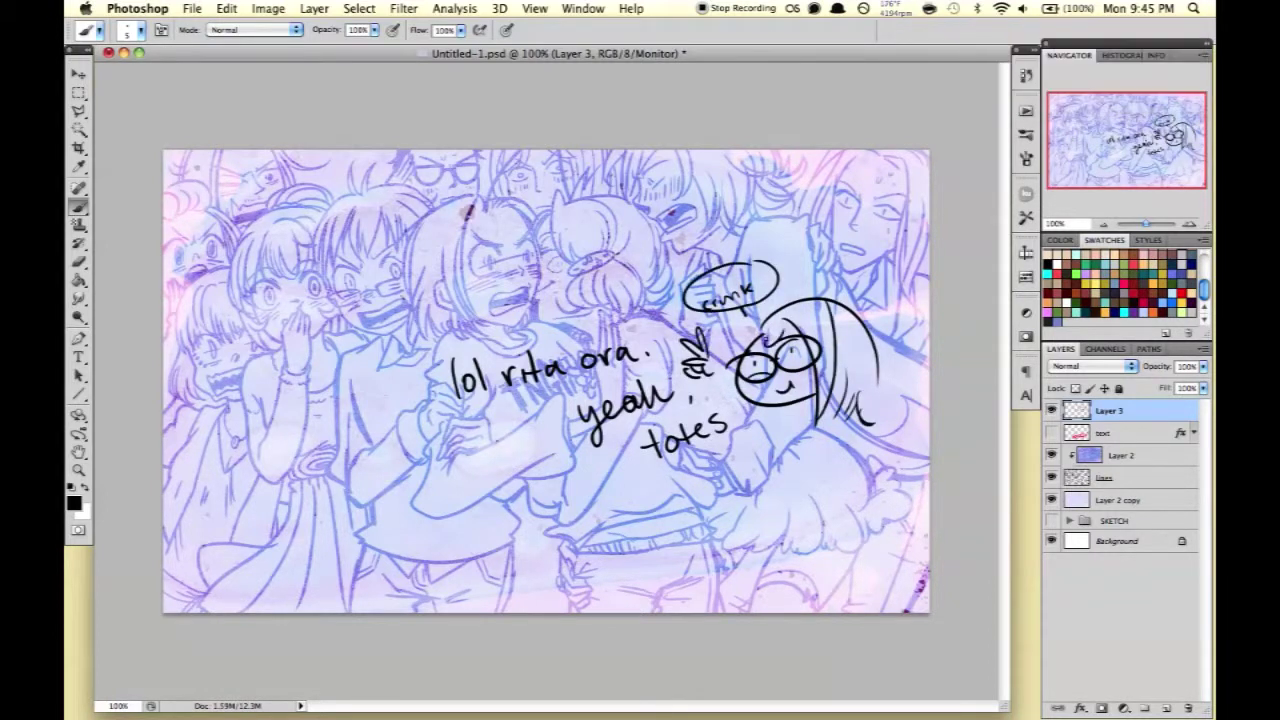
# Scribble more joke handwriting, then delete the doodle layer.
pyautogui.moveTo(345, 445); pyautogui.dragTo(452, 472)
pyautogui.moveTo(372, 490); pyautogui.dragTo(430, 515)
pyautogui.moveTo(505, 540); pyautogui.dragTo(700, 525)
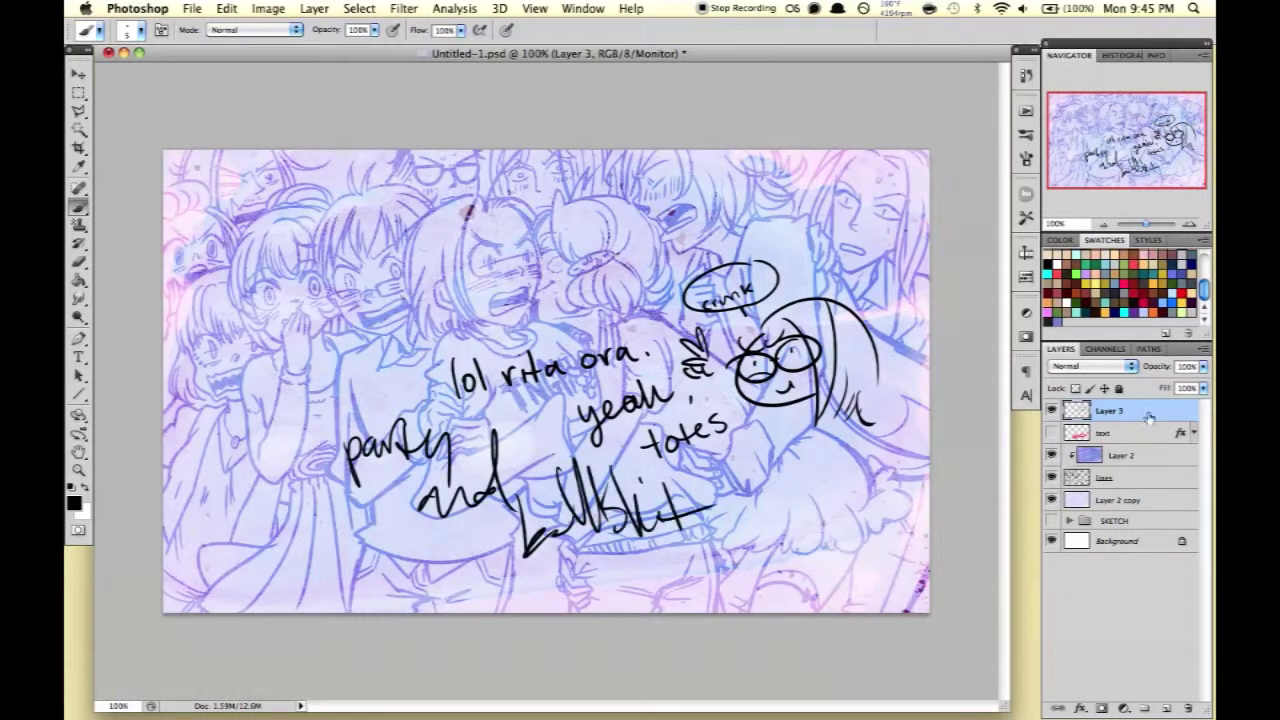
pyautogui.press('BackSpace')
pyautogui.hotkey('ctrl', 'z')
# Duplicate Layer 2 copy and try several blend modes on the duplicate.
pyautogui.moveTo(1117, 500); pyautogui.dragTo(1143, 707)
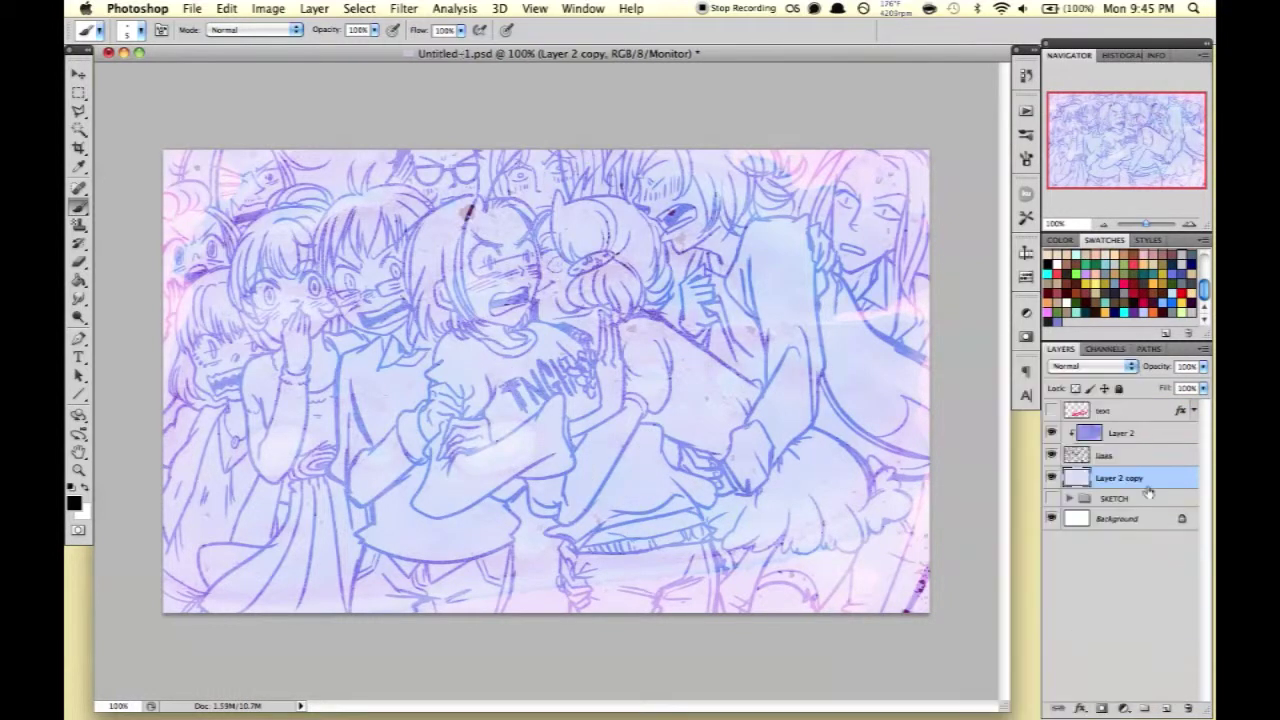
pyautogui.click(1090, 366)
pyautogui.click(1067, 407)
pyautogui.click(1090, 366)
pyautogui.click(1075, 387)
pyautogui.click(1085, 370)
pyautogui.click(1085, 370)
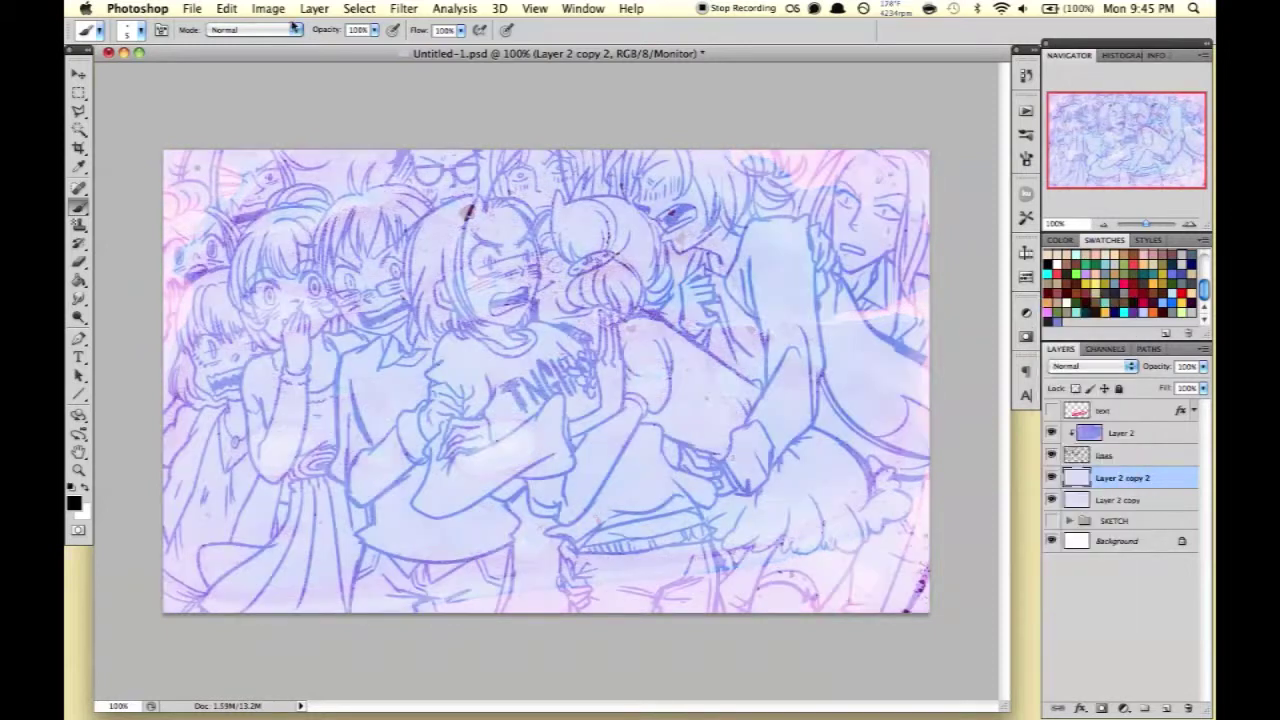
# Flip the duplicate horizontally, change its blend mode, then delete Layer 2 copy 2.
pyautogui.click(226, 8)
pyautogui.click(470, 563)
pyautogui.click(1090, 366)
pyautogui.click(1070, 405)
pyautogui.rightClick(1130, 478)
pyautogui.click(1030, 421)
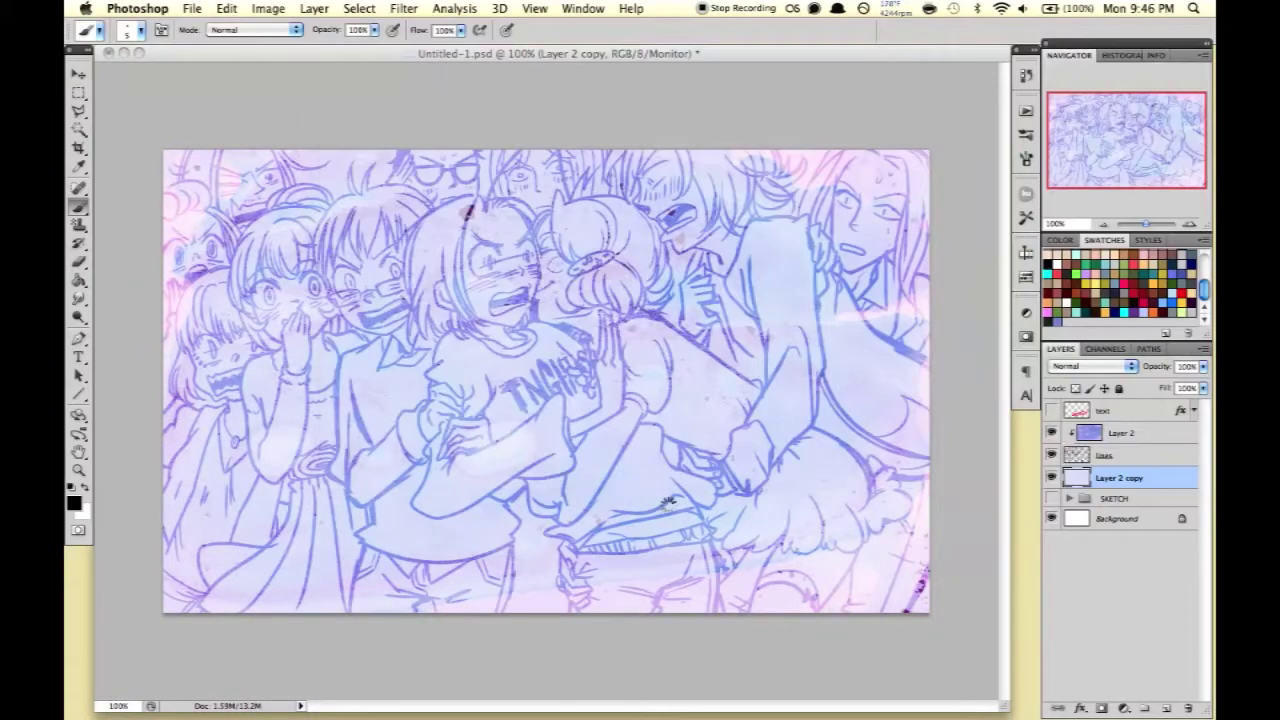
# Place handstainedpaper9, rotate it 90 degrees, and scale it to cover the canvas.
pyautogui.moveTo(750, 625); pyautogui.dragTo(310, 585)
pyautogui.moveTo(166, 196); pyautogui.dragTo(162, 148)
pyautogui.moveTo(623, 500); pyautogui.dragTo(985, 648)
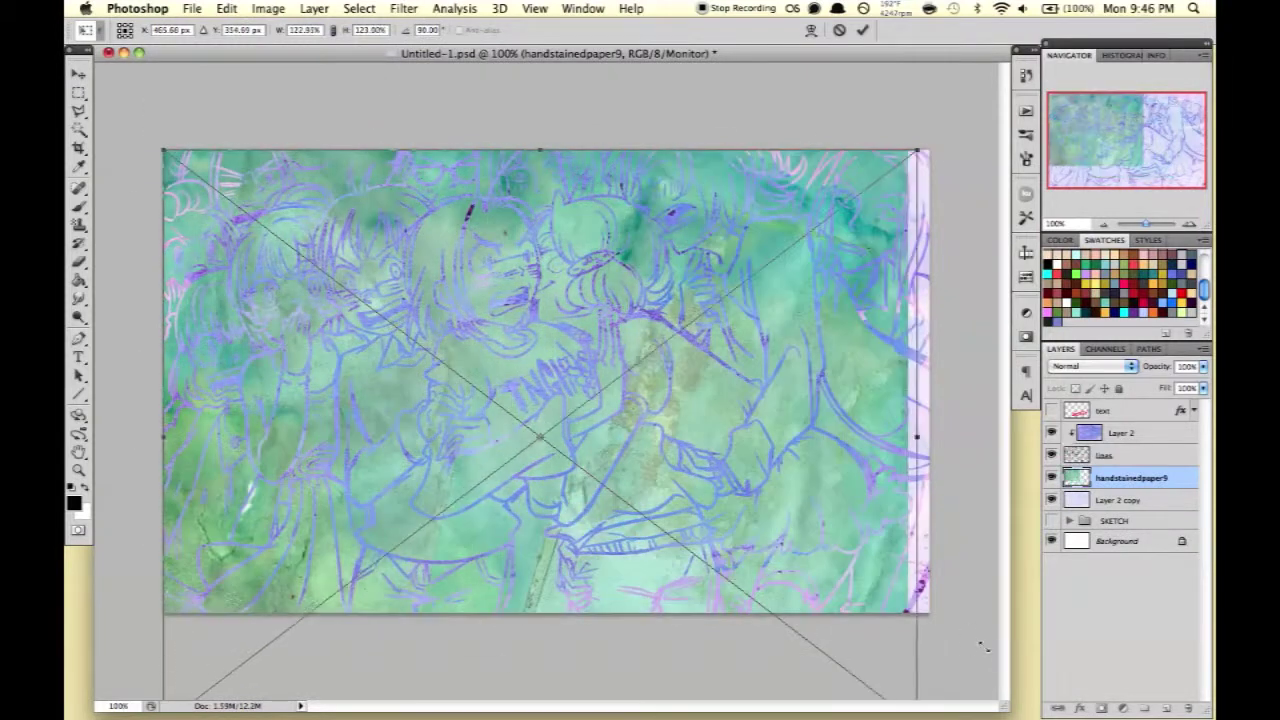
pyautogui.press('Return')
# Try Multiply and Linear Burn on the texture, then replace it with an empty Multiply layer.
pyautogui.click(1090, 366)
pyautogui.click(1075, 410)
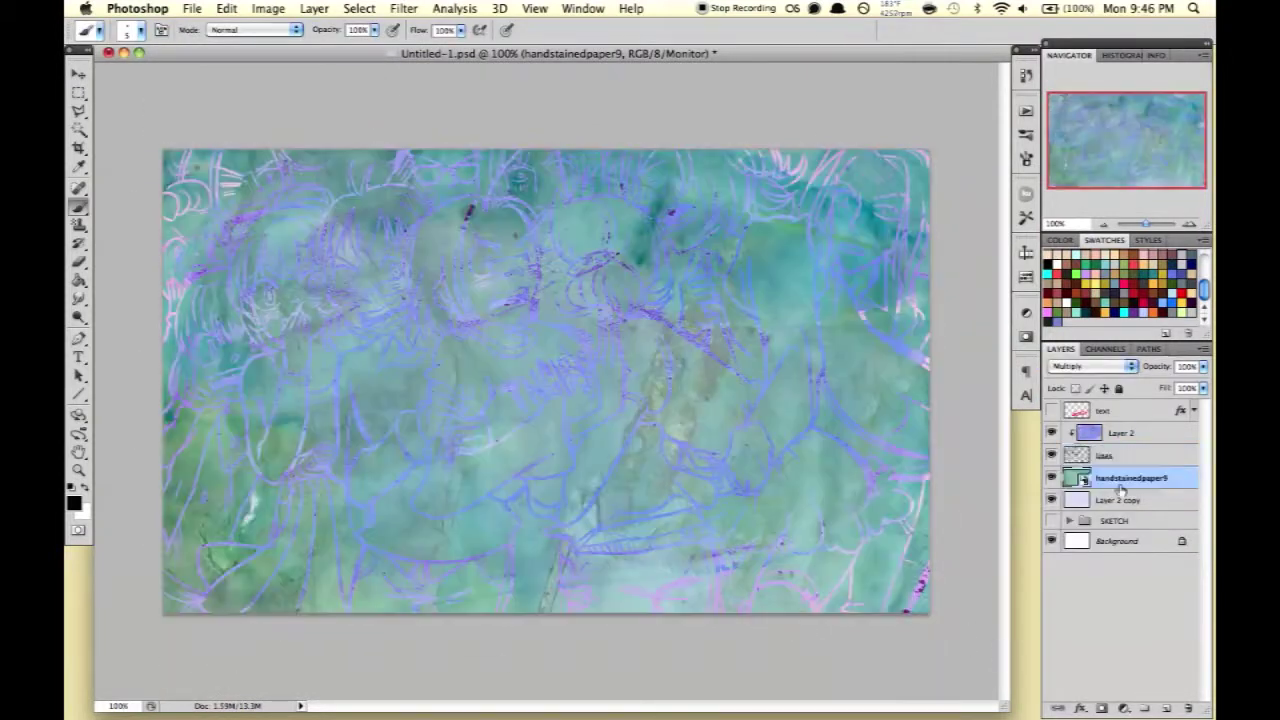
pyautogui.click(1090, 366)
pyautogui.click(1090, 386)
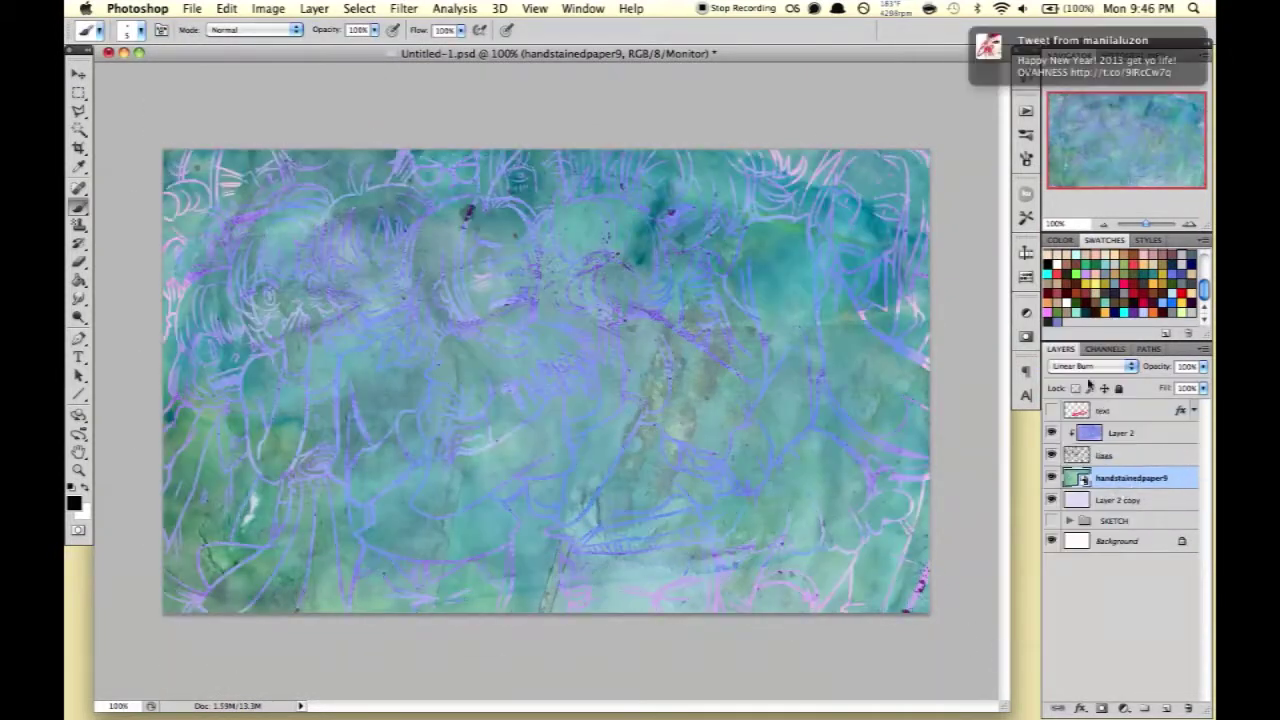
pyautogui.rightClick(1130, 478)
pyautogui.click(1010, 467)
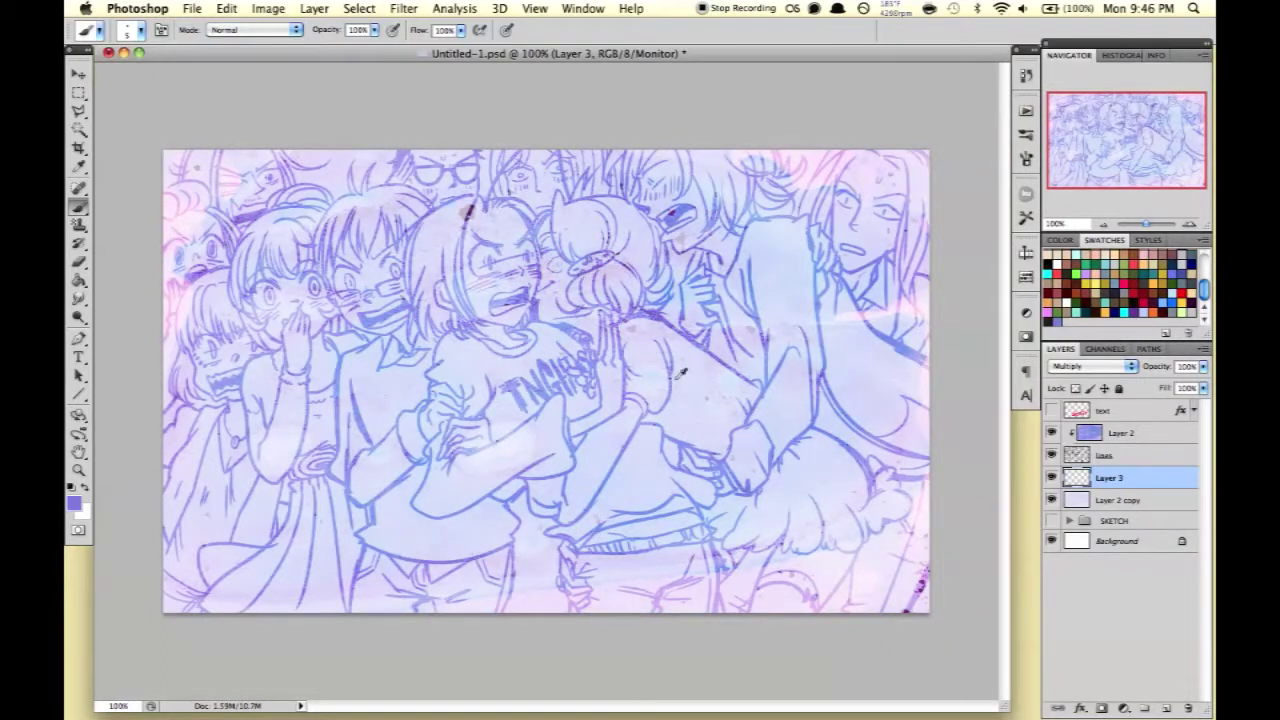
# Pick the hard 19 px round brush, test a cyan stroke, and zoom to 200%.
pyautogui.rightClick(766, 338)
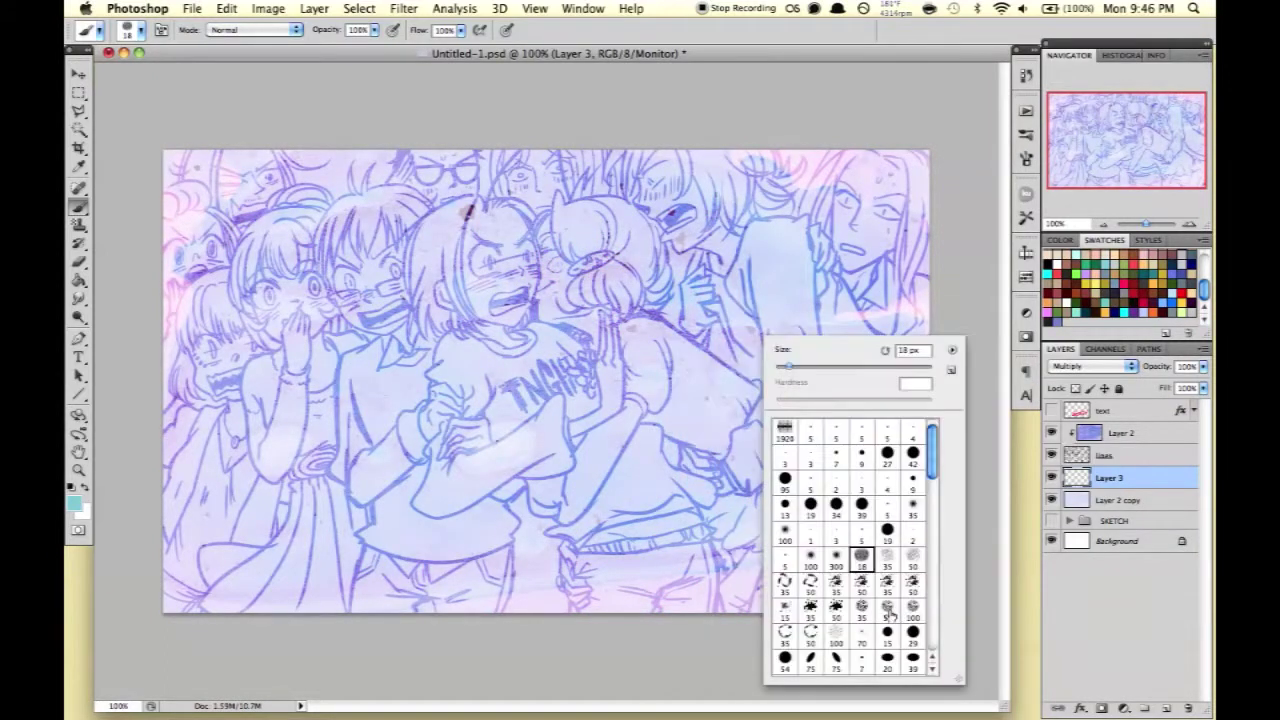
pyautogui.click(810, 515)
pyautogui.rightClick(742, 342)
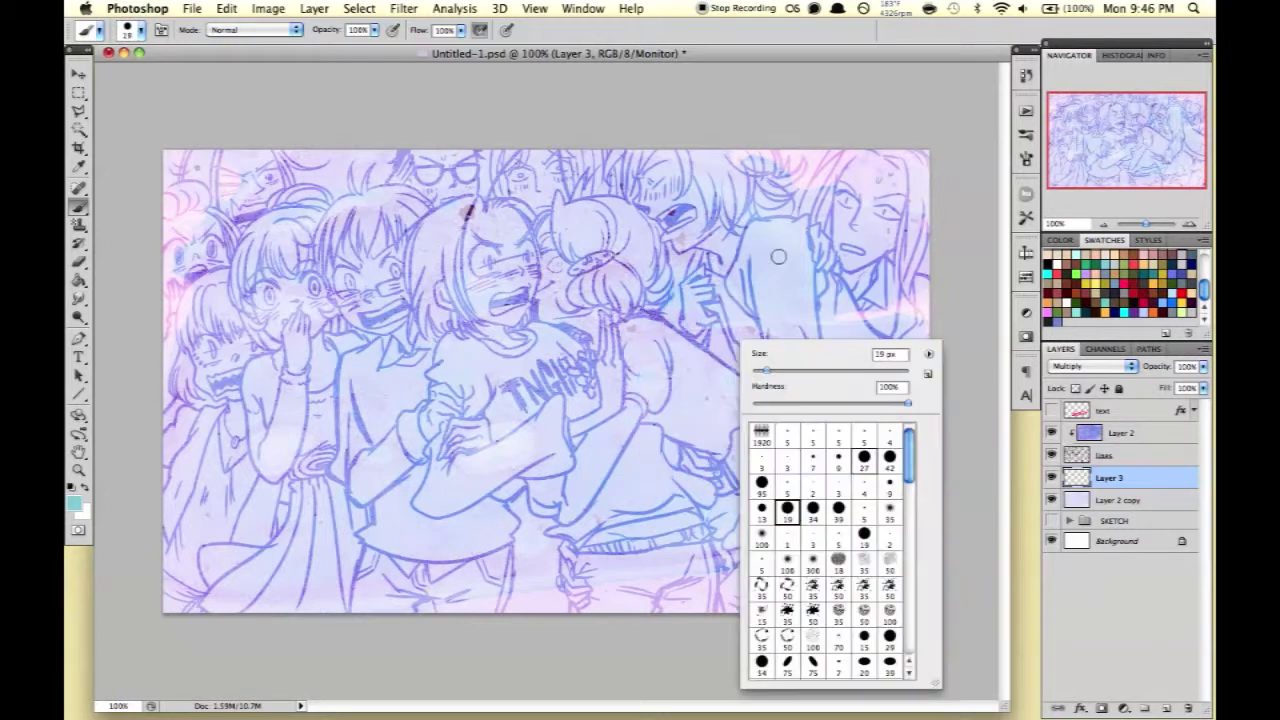
pyautogui.moveTo(778, 257); pyautogui.dragTo(800, 430)
pyautogui.hotkey('ctrl', 'z')
pyautogui.hotkey('ctrl', '+')
pyautogui.moveTo(677, 312); pyautogui.dragTo(610, 300)
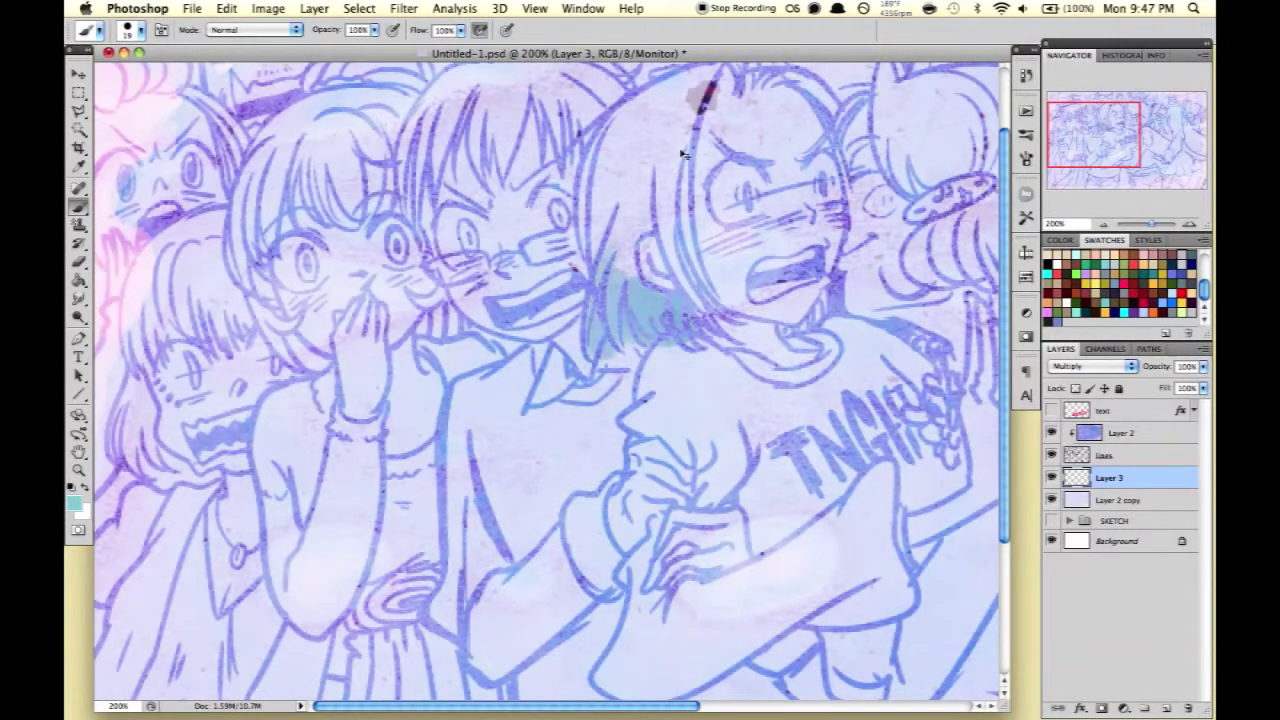
pyautogui.moveTo(683, 153); pyautogui.dragTo(423, 253)
# Add a clipped copy of the tone layer and set the Pattern Stamp to a 20 px brush.
pyautogui.hotkey('ctrl', 'j')
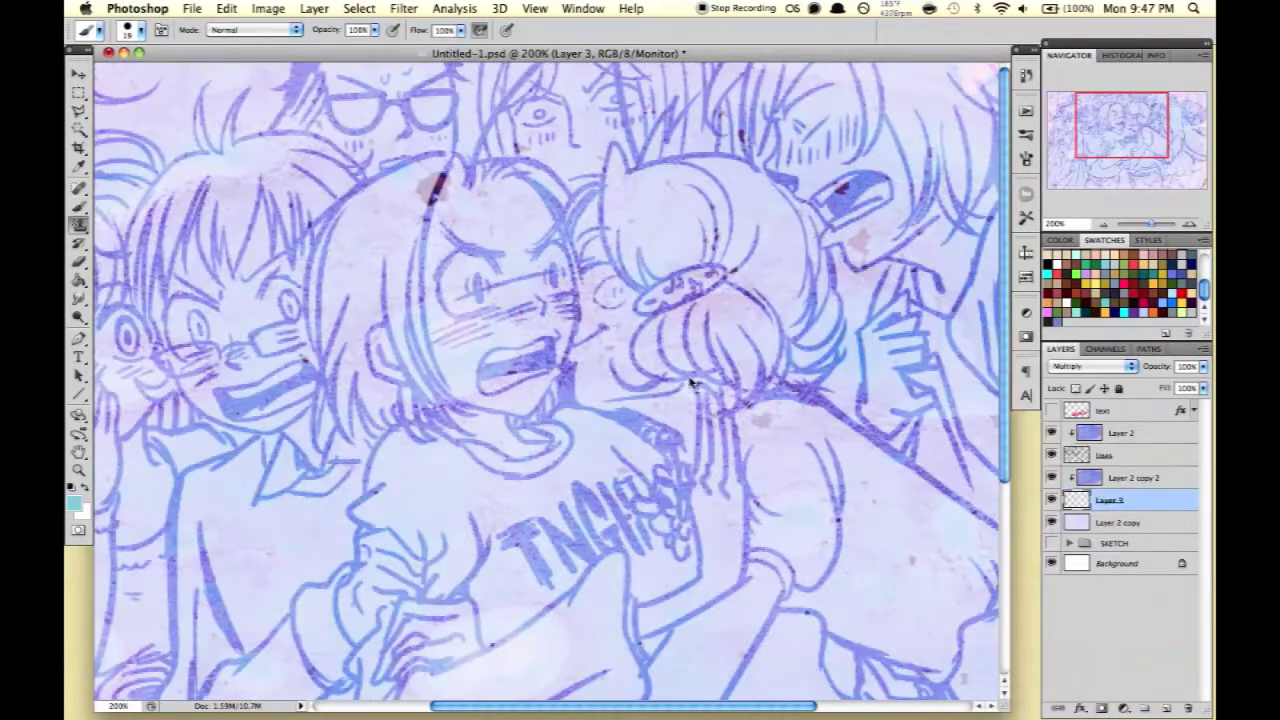
pyautogui.press('s')
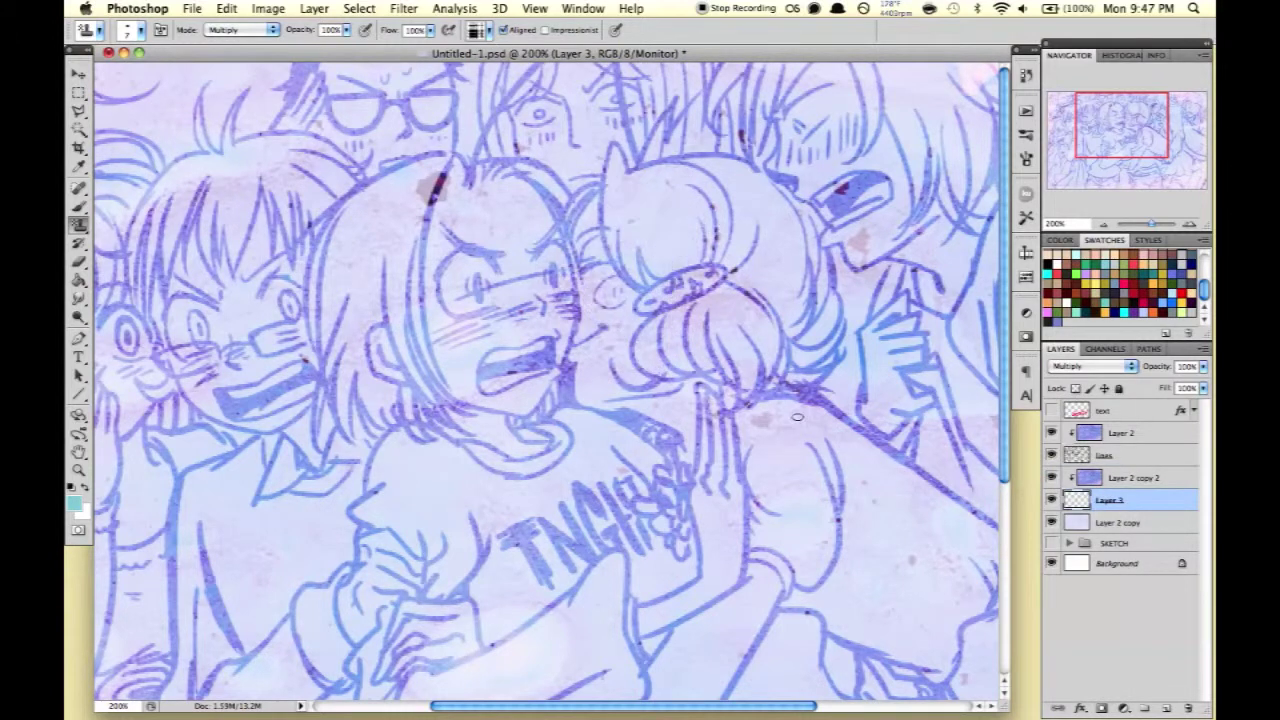
pyautogui.click(1100, 366)
pyautogui.click(477, 30)
pyautogui.moveTo(603, 100); pyautogui.dragTo(600, 205)
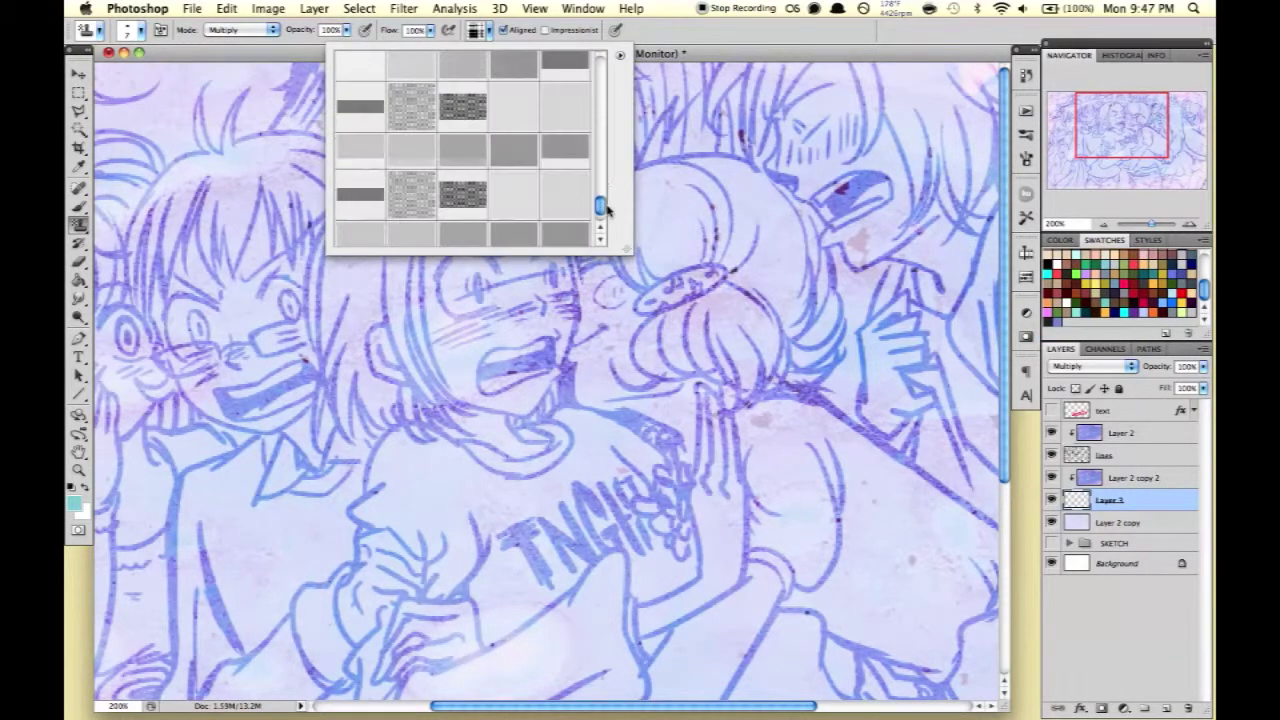
pyautogui.rightClick(713, 210)
pyautogui.doubleClick(848, 538)
# Stamp dark tone along the hair and down beside the central girl's face.
pyautogui.moveTo(385, 390)
pyautogui.mouseDown()
pyautogui.moveTo(420, 430)
pyautogui.moveTo(345, 360)
pyautogui.mouseUp()
pyautogui.moveTo(330, 240); pyautogui.dragTo(348, 368)
pyautogui.click(240, 30)
pyautogui.click(225, 14)
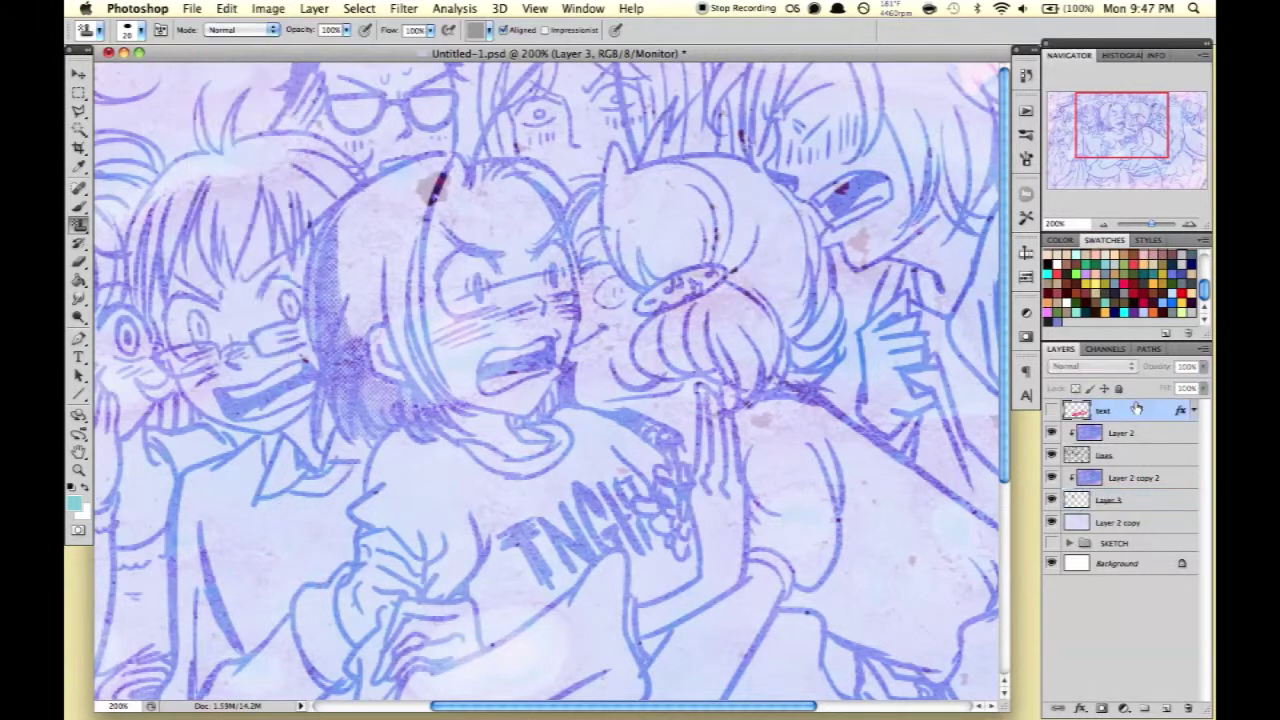
pyautogui.hotkey('ctrl', 'shift', 'alt', 'n')
pyautogui.press('b')
pyautogui.rightClick(600, 268)
pyautogui.moveTo(410, 215)
pyautogui.mouseDown()
pyautogui.moveTo(478, 230)
pyautogui.moveTo(650, 200)
pyautogui.moveTo(700, 235)
pyautogui.moveTo(850, 210)
pyautogui.mouseUp()
pyautogui.moveTo(800, 255); pyautogui.dragTo(830, 325)
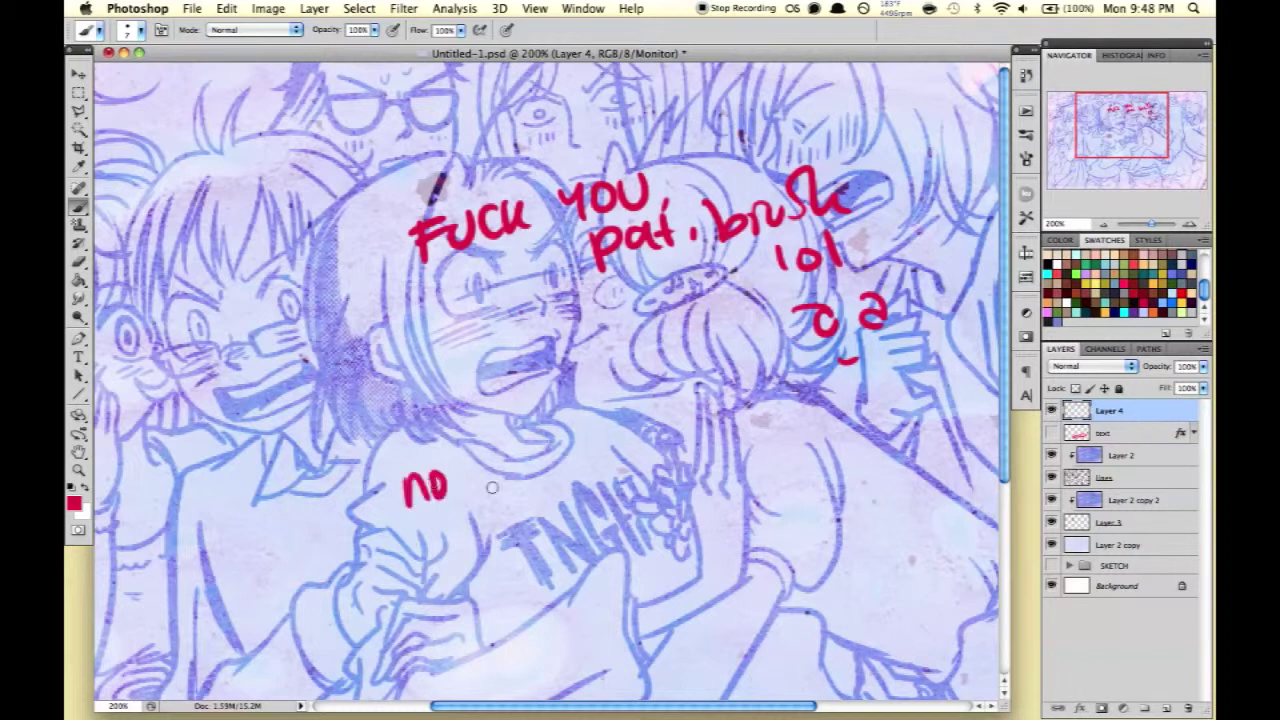
pyautogui.moveTo(722, 465); pyautogui.dragTo(912, 403)
pyautogui.moveTo(760, 495); pyautogui.dragTo(752, 462)
pyautogui.moveTo(768, 500); pyautogui.dragTo(790, 492)
pyautogui.moveTo(793, 490); pyautogui.dragTo(830, 500)
pyautogui.moveTo(843, 460); pyautogui.dragTo(858, 478)
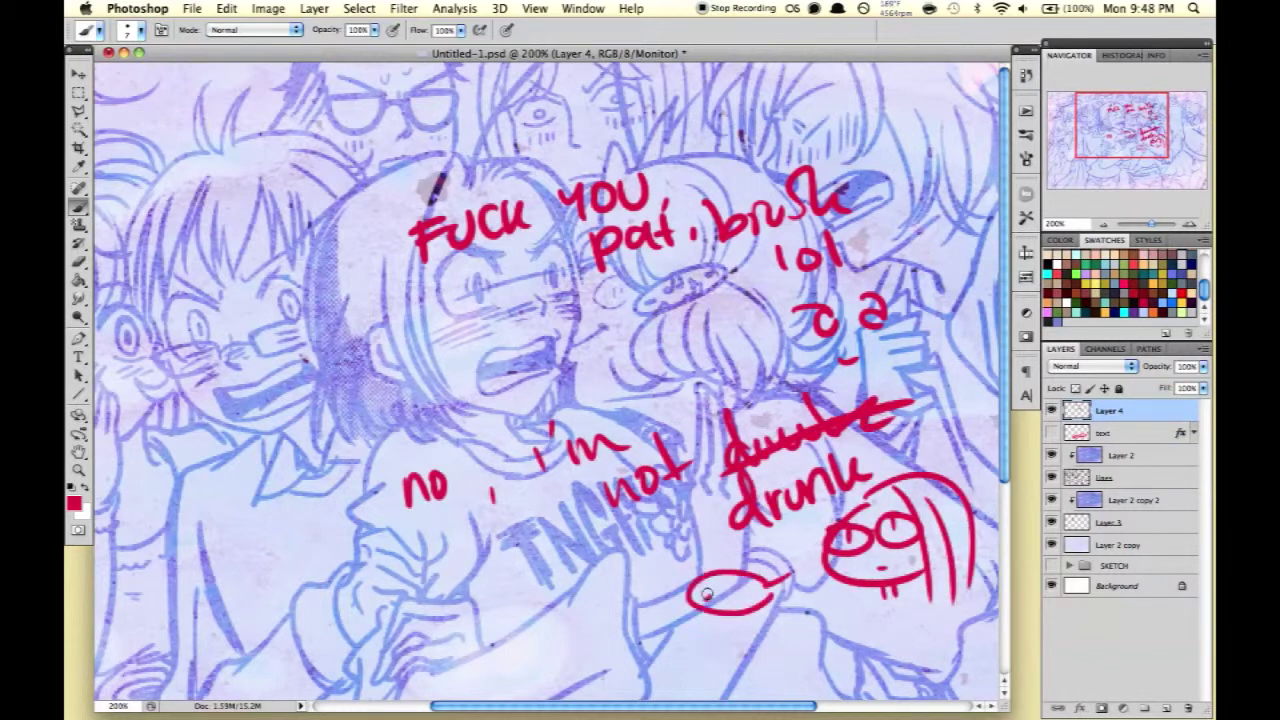
pyautogui.moveTo(1158, 452); pyautogui.dragTo(1166, 708)
pyautogui.click(1110, 500)
pyautogui.press('s')
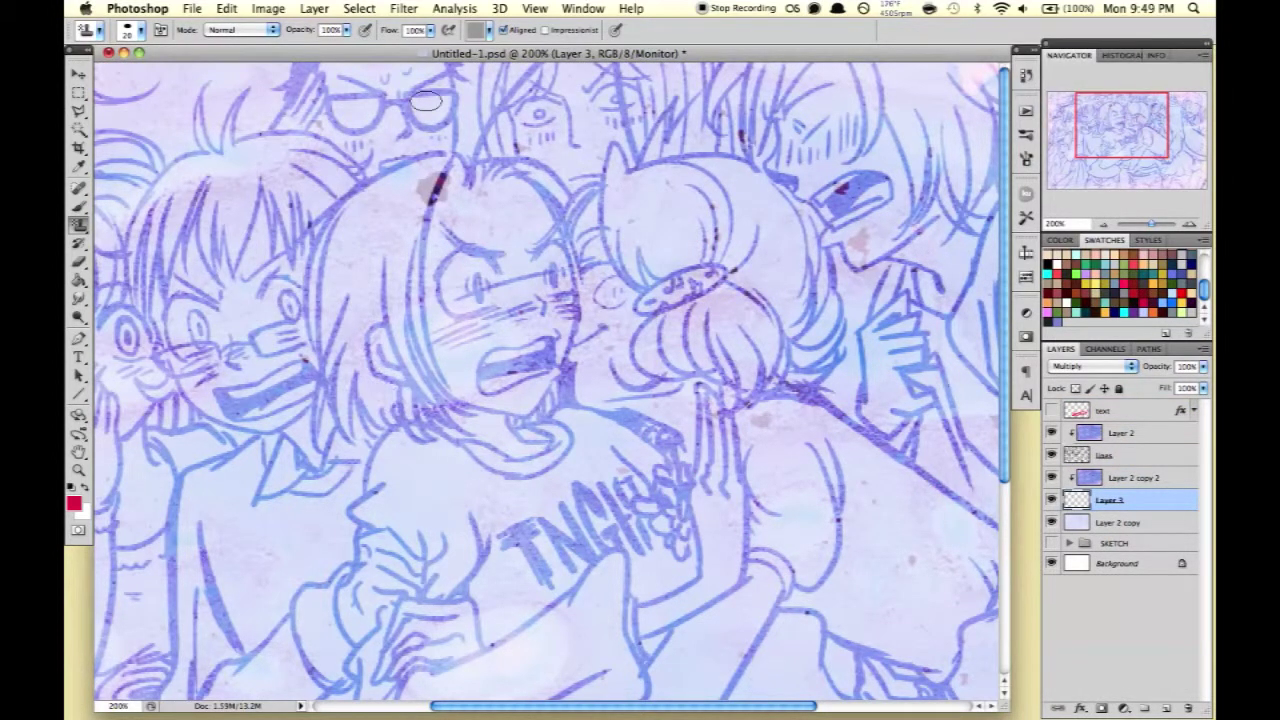
# Load the 'dots and screens' pattern file from MYtones and pick a new dot pattern.
pyautogui.click(483, 29)
pyautogui.click(483, 29)
pyautogui.click(483, 29)
pyautogui.click(483, 29)
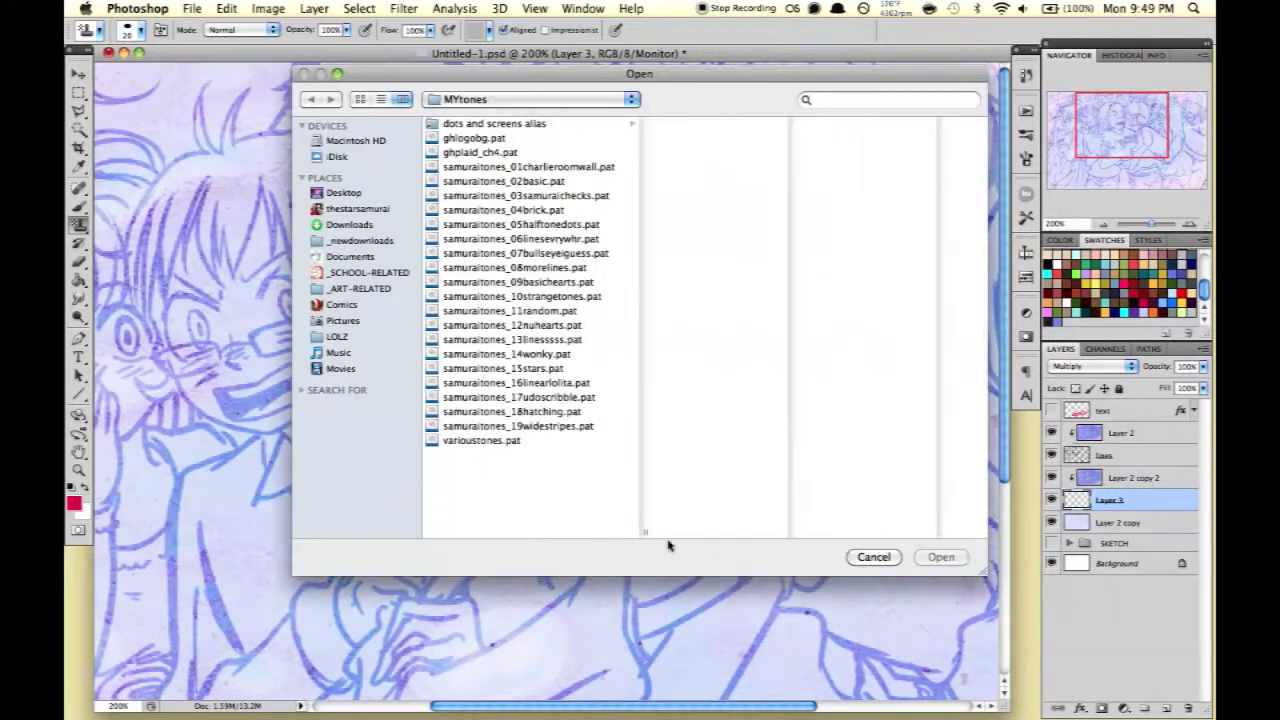
pyautogui.click(498, 412)
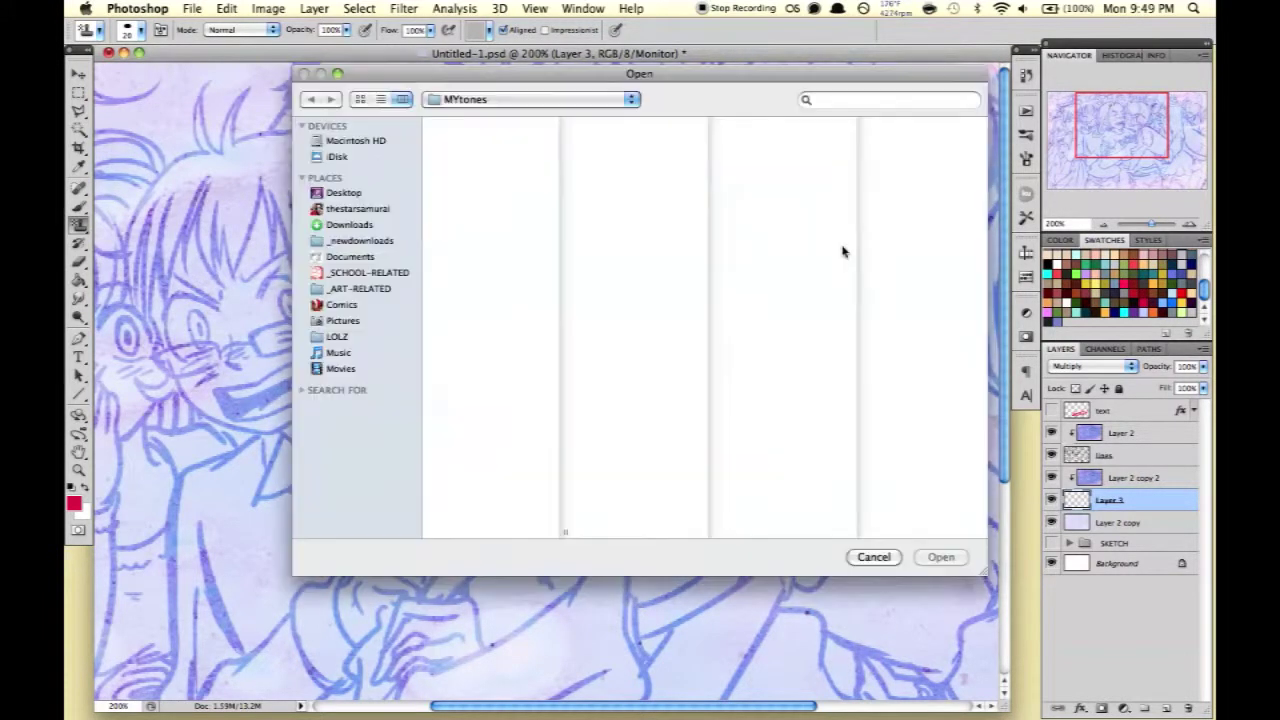
pyautogui.click(495, 123)
pyautogui.doubleClick(762, 197)
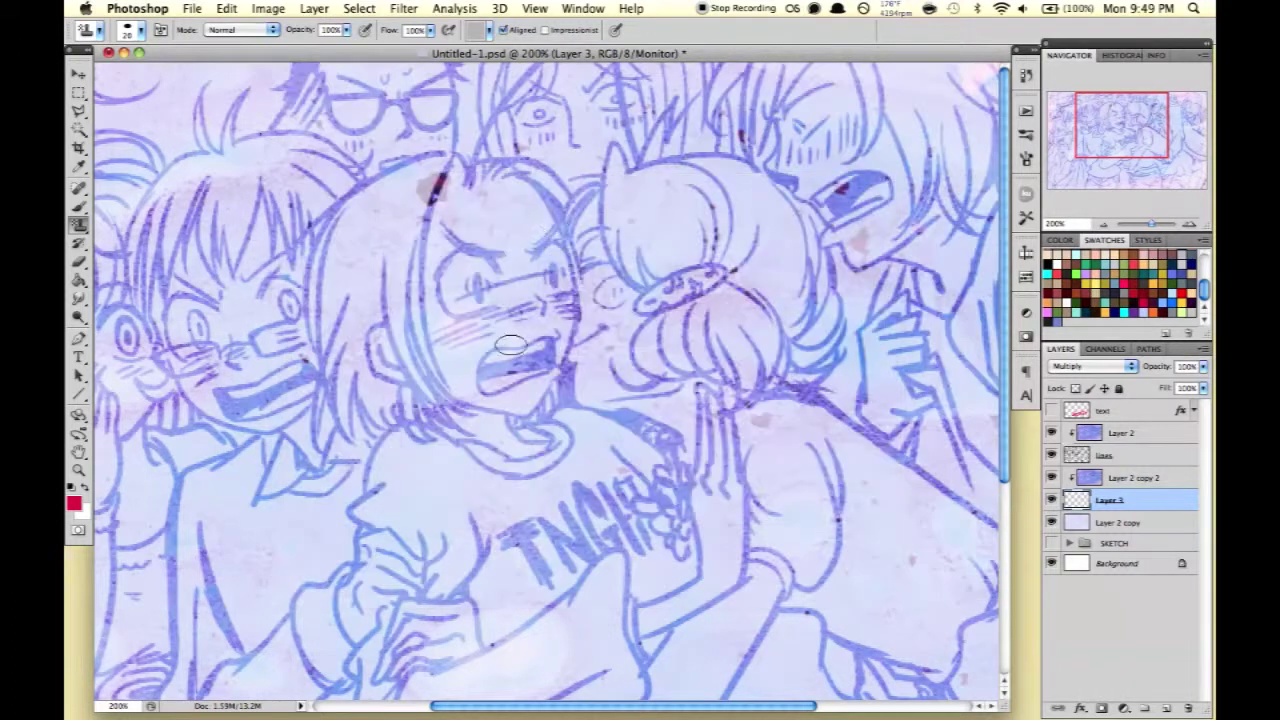
pyautogui.click(480, 30)
pyautogui.scroll(-2, 470, 150)
pyautogui.click(420, 258)
# Undo the stray stroke, add a clipped copy of Layer 2 copy 2, and return to Layer 3.
pyautogui.hotkey('ctrl', 'z')
pyautogui.click(1135, 478)
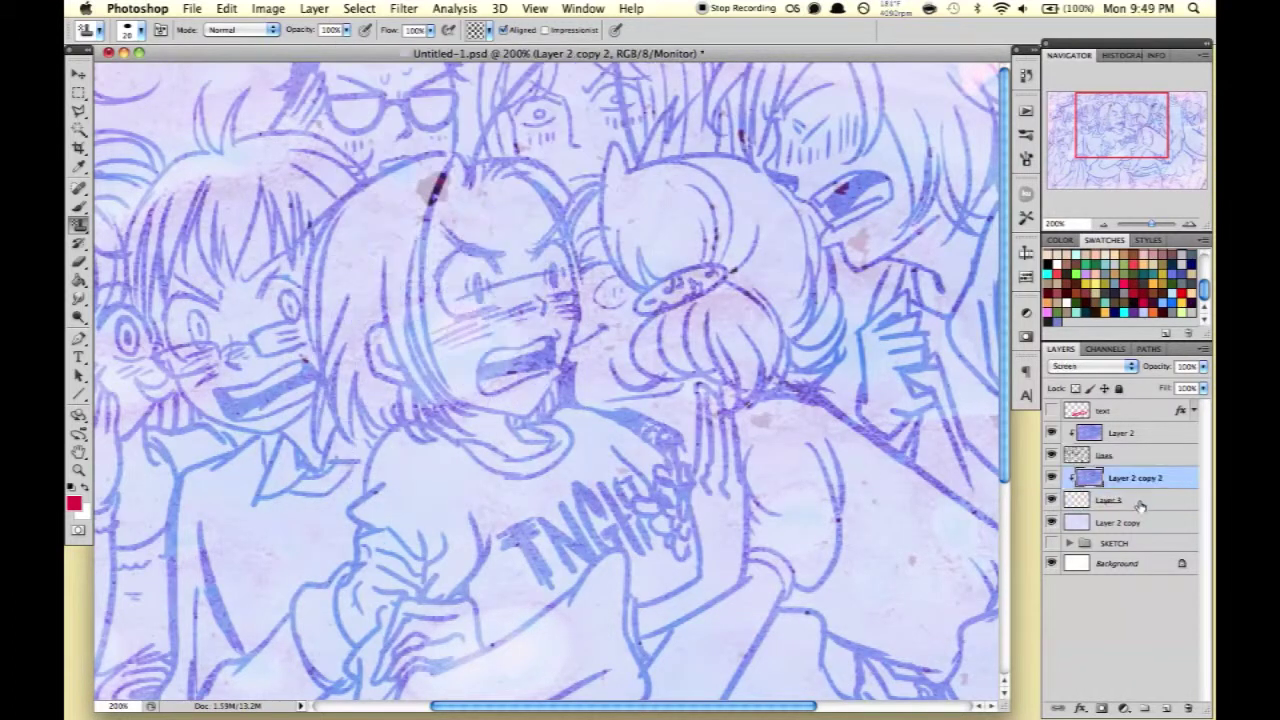
pyautogui.moveTo(1155, 485); pyautogui.dragTo(1150, 480)
pyautogui.click(1190, 388)
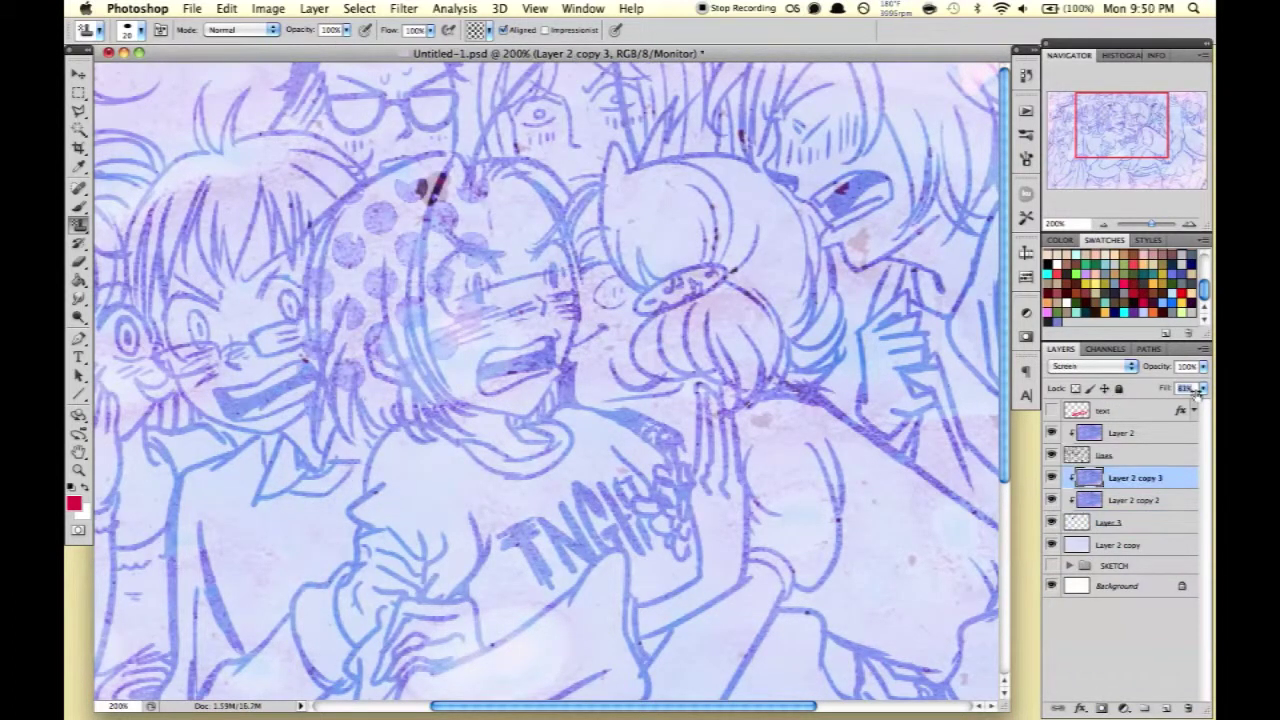
pyautogui.write('80')
pyautogui.click(1143, 528)
# Stamp polka-dot tone across the shirt and the lower skirt.
pyautogui.moveTo(1118, 127); pyautogui.dragTo(1093, 155)
pyautogui.moveTo(465, 295)
pyautogui.mouseDown()
pyautogui.moveTo(500, 445)
pyautogui.moveTo(546, 333)
pyautogui.mouseUp()
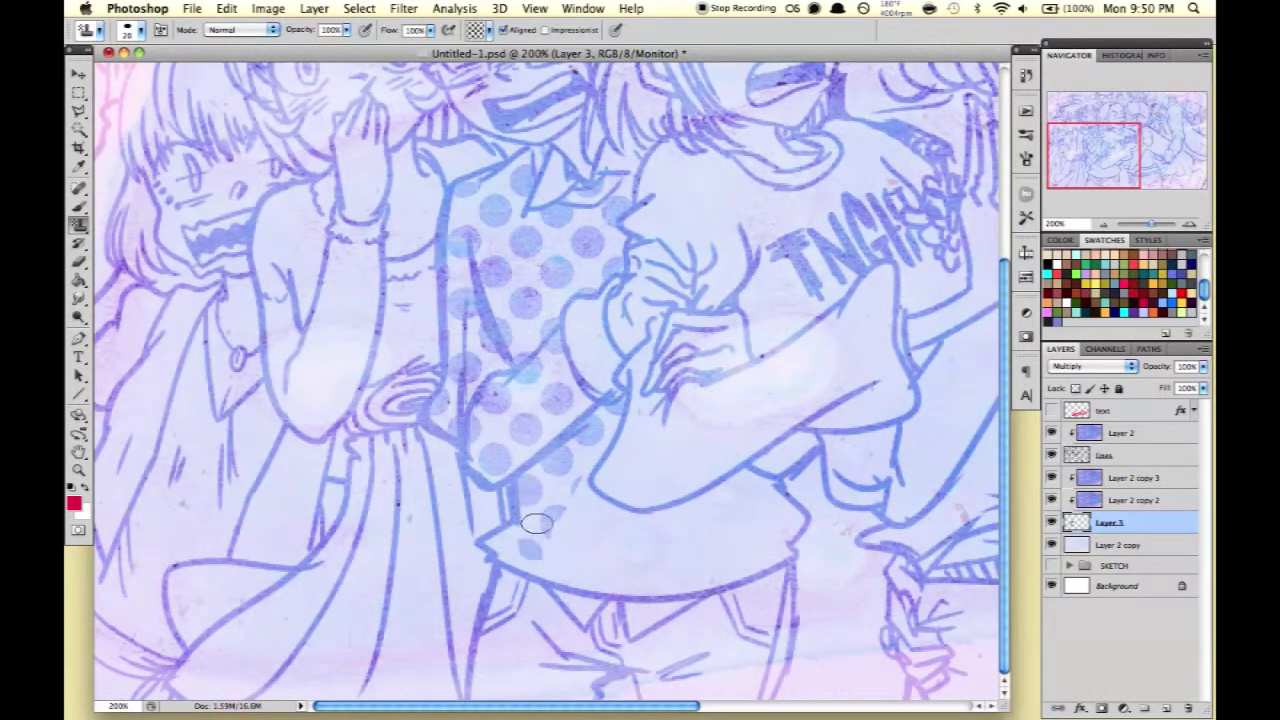
pyautogui.moveTo(536, 524)
pyautogui.mouseDown()
pyautogui.moveTo(615, 575)
pyautogui.moveTo(655, 523)
pyautogui.mouseUp()
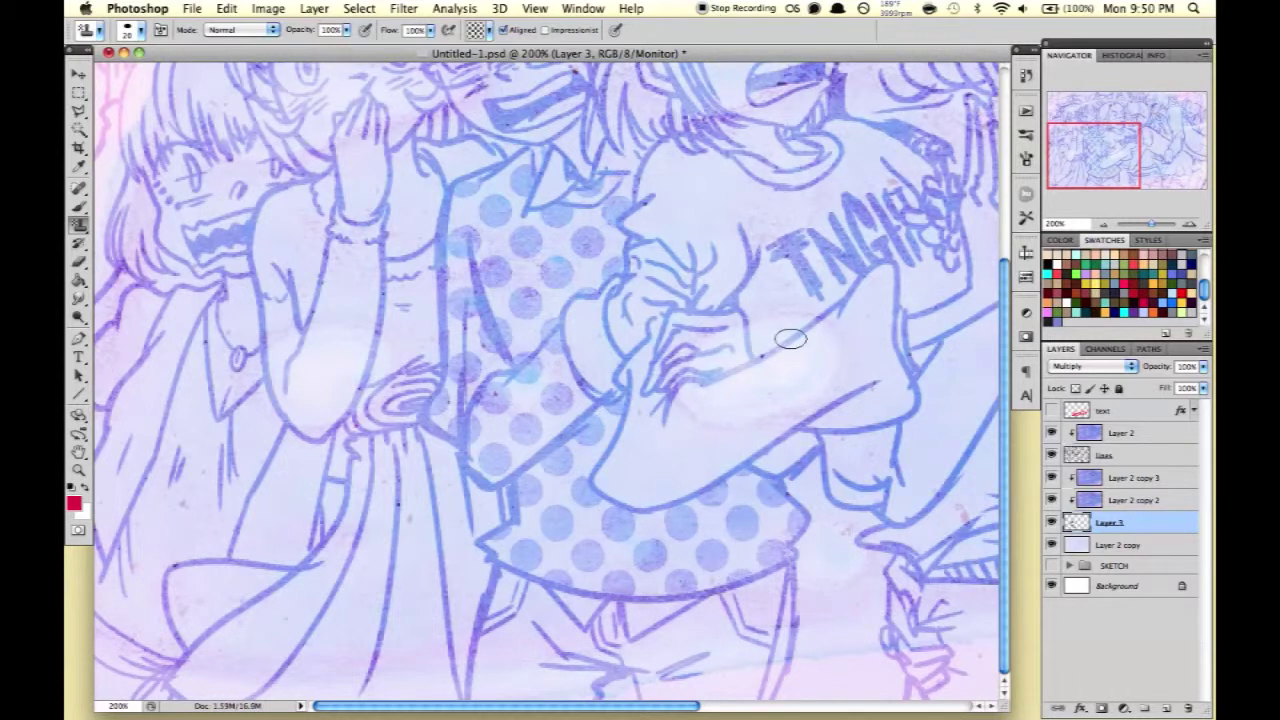
pyautogui.moveTo(790, 340); pyautogui.dragTo(780, 430)
# Try and undo a striped pattern, then stamp plaid tone across the left girl's sleeve.
pyautogui.click(487, 30)
pyautogui.click(360, 110)
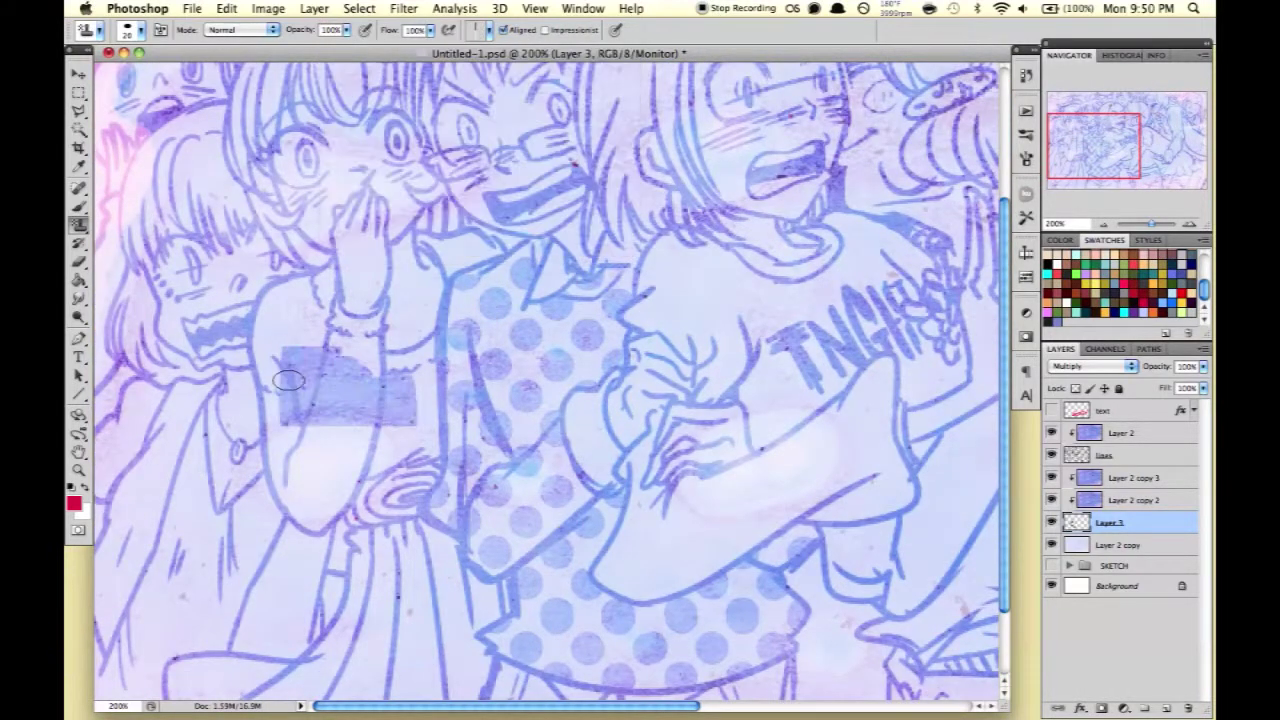
pyautogui.click(487, 30)
pyautogui.hotkey('ctrl', 'z')
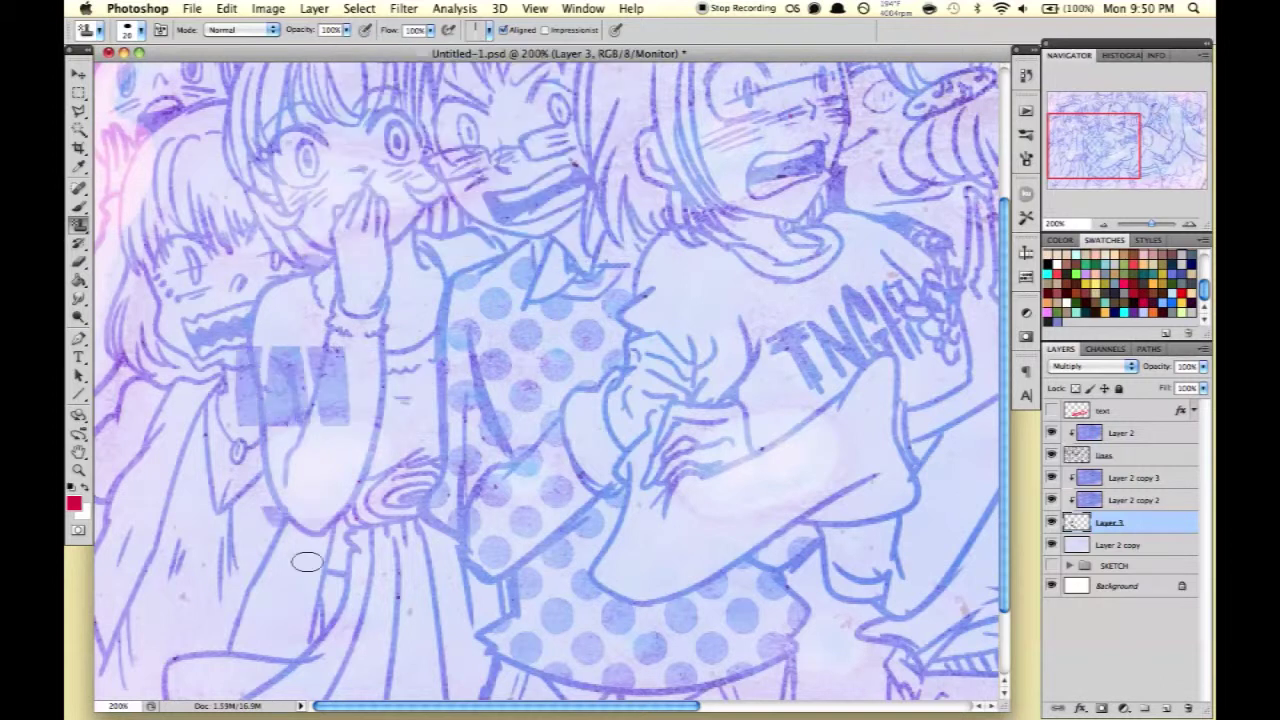
pyautogui.click(487, 30)
pyautogui.click(410, 110)
pyautogui.moveTo(280, 290); pyautogui.dragTo(288, 470)
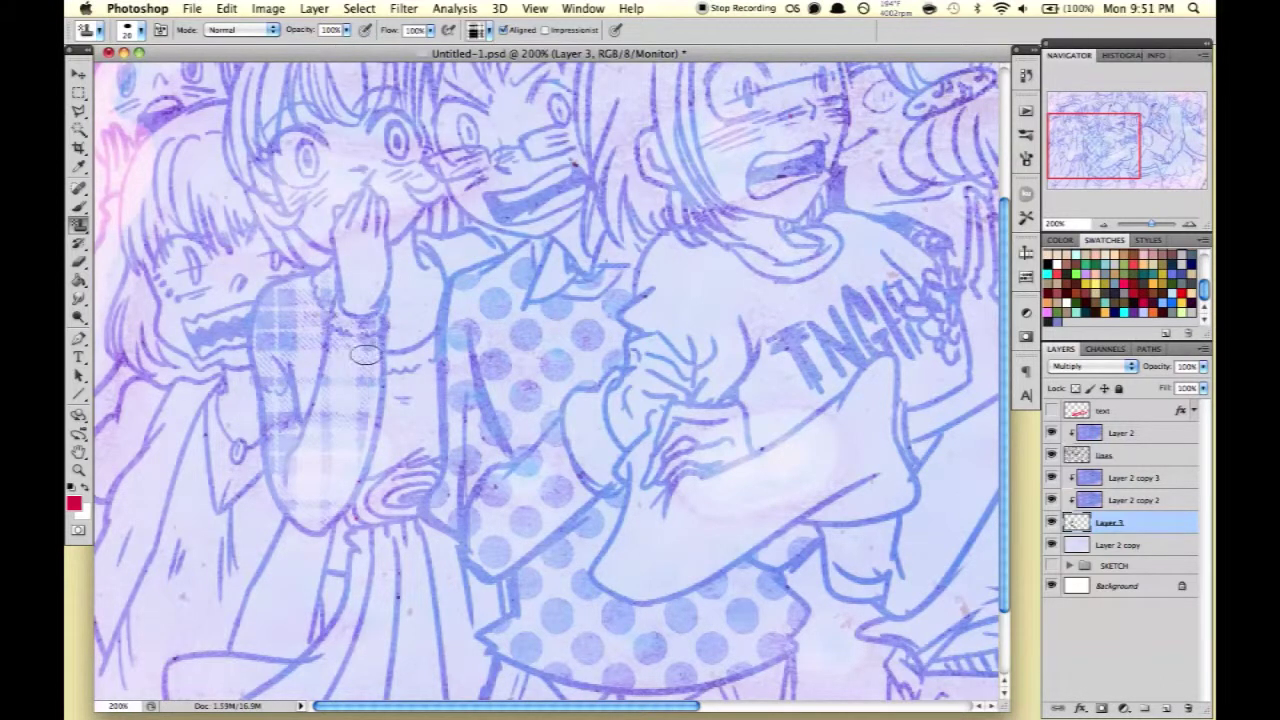
pyautogui.moveTo(365, 354); pyautogui.dragTo(430, 343)
pyautogui.moveTo(790, 150); pyautogui.dragTo(140, 340)
# Choose a crosshatch pattern and stamp hatching over the right-centre figure's coat and arm.
pyautogui.click(487, 30)
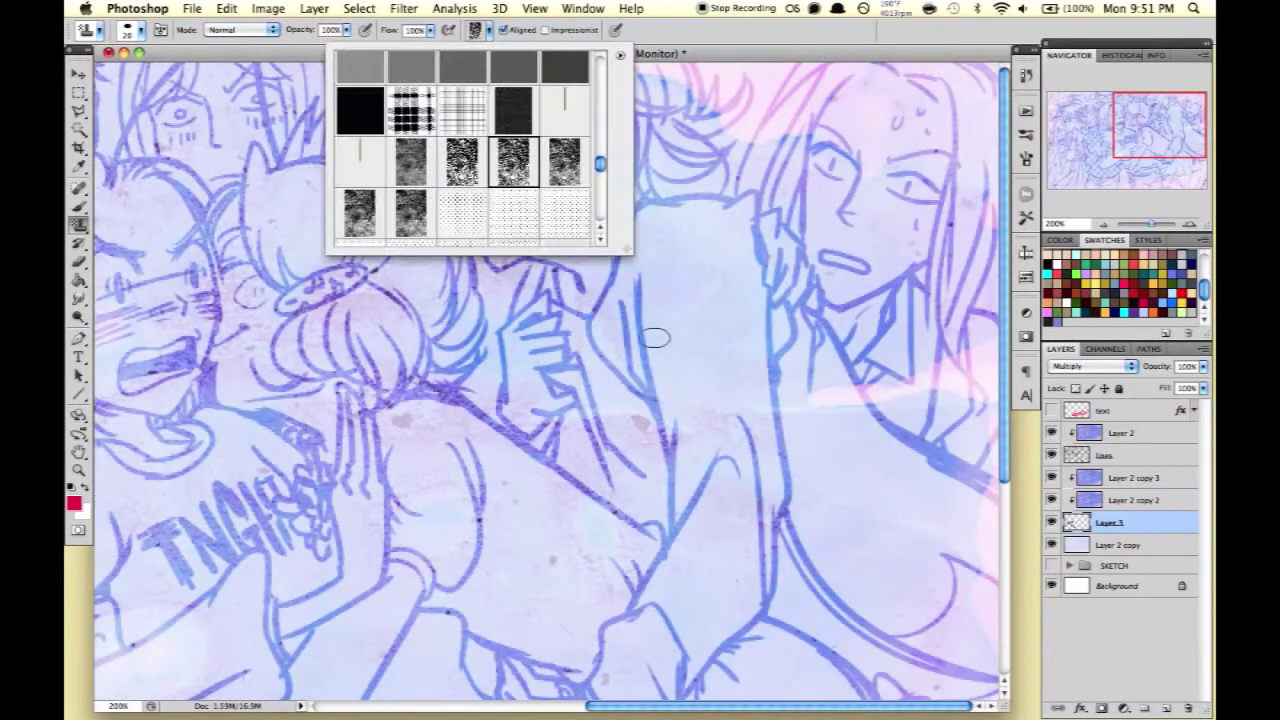
pyautogui.doubleClick(482, 70)
pyautogui.moveTo(660, 240)
pyautogui.mouseDown()
pyautogui.moveTo(720, 380)
pyautogui.moveTo(773, 365)
pyautogui.mouseUp()
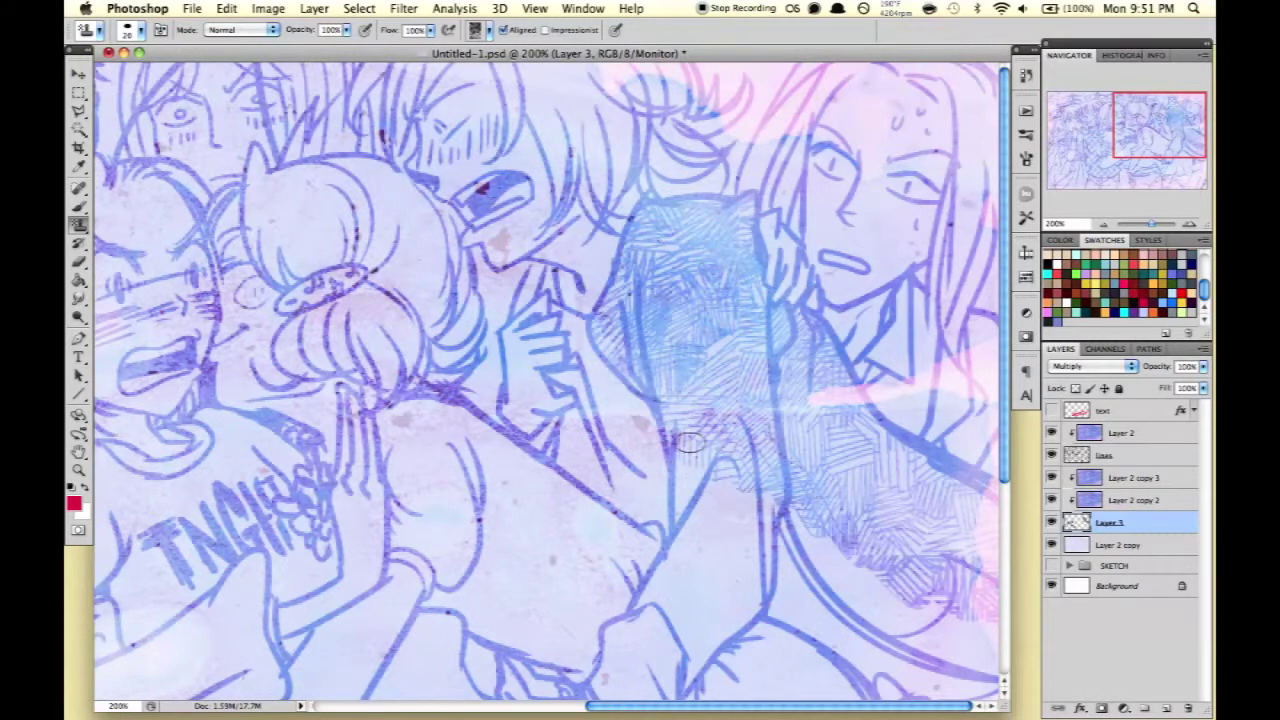
pyautogui.moveTo(690, 460); pyautogui.dragTo(770, 590)
pyautogui.moveTo(800, 530); pyautogui.dragTo(990, 650)
pyautogui.scroll(-5, 1000, 614)
pyautogui.moveTo(665, 285); pyautogui.dragTo(600, 445)
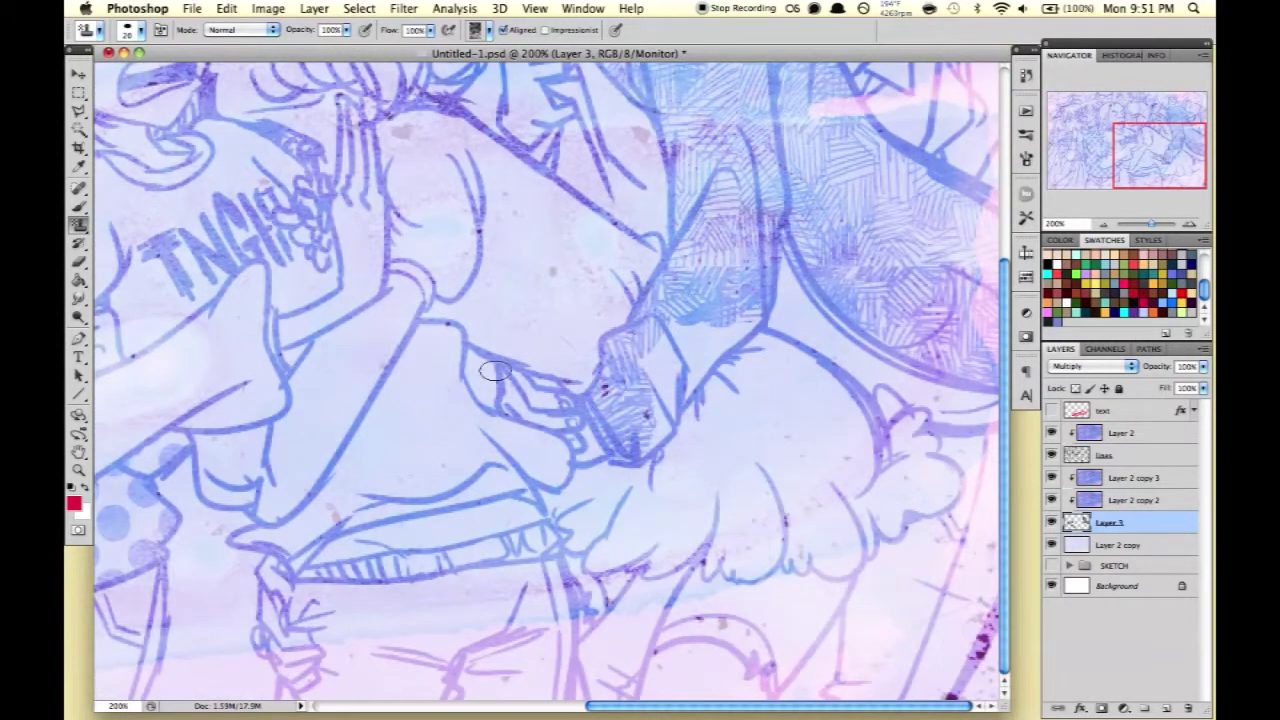
# Hatch the hand beside the central girl's face, undoing the last stray stroke.
pyautogui.moveTo(495, 371); pyautogui.dragTo(640, 420)
pyautogui.moveTo(1148, 158); pyautogui.dragTo(1148, 128)
pyautogui.moveTo(470, 400)
pyautogui.mouseDown()
pyautogui.moveTo(513, 268)
pyautogui.moveTo(515, 305)
pyautogui.mouseUp()
pyautogui.hotkey('ctrl', 'z')
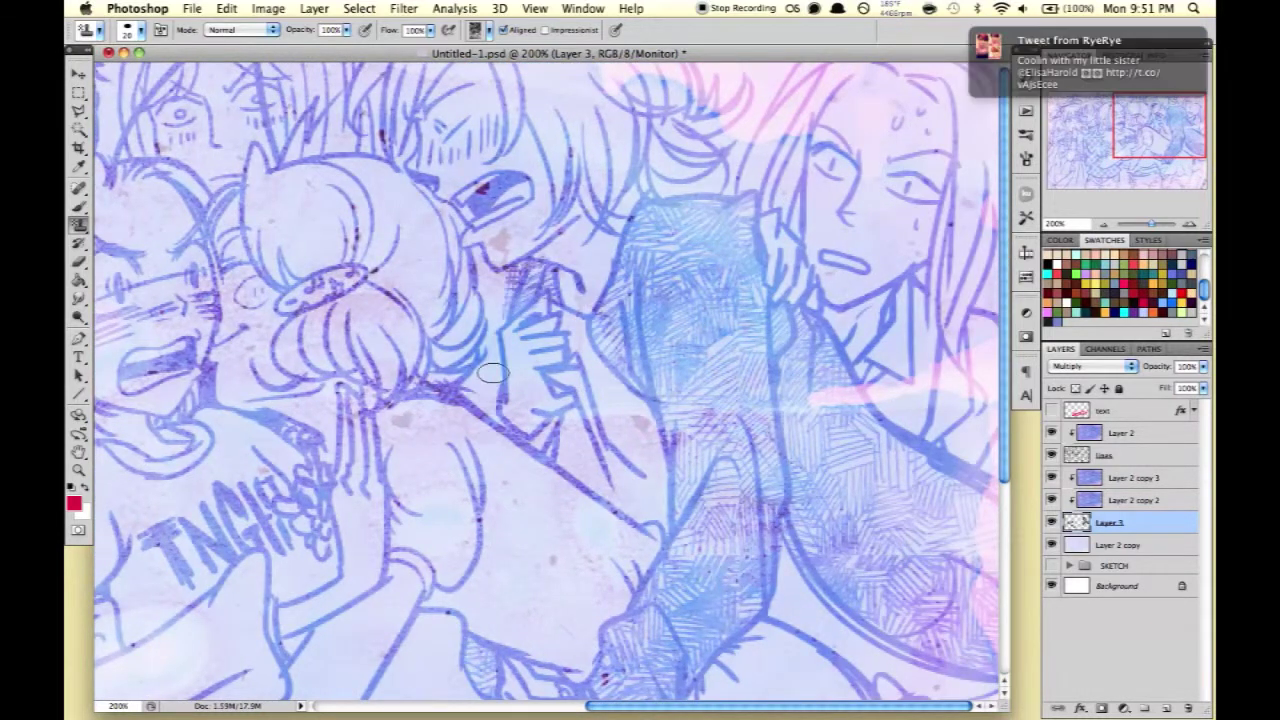
# Reset colours to black and white, then resume pattern stamping on Layer 3 with a dark grey pattern.
pyautogui.click(1110, 455)
pyautogui.press('b')
pyautogui.press('d')
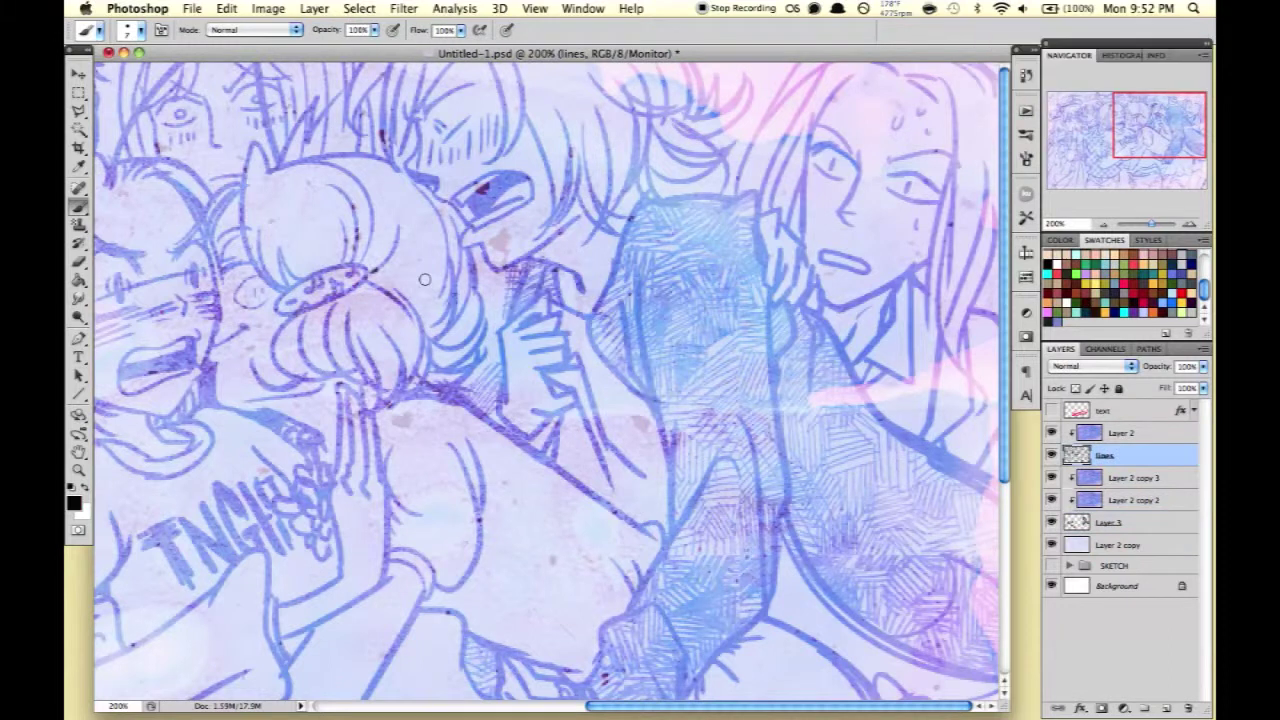
pyautogui.click(1110, 522)
pyautogui.press('s')
pyautogui.moveTo(1178, 142)
pyautogui.mouseDown()
pyautogui.moveTo(1103, 142)
pyautogui.moveTo(1178, 172)
pyautogui.mouseUp()
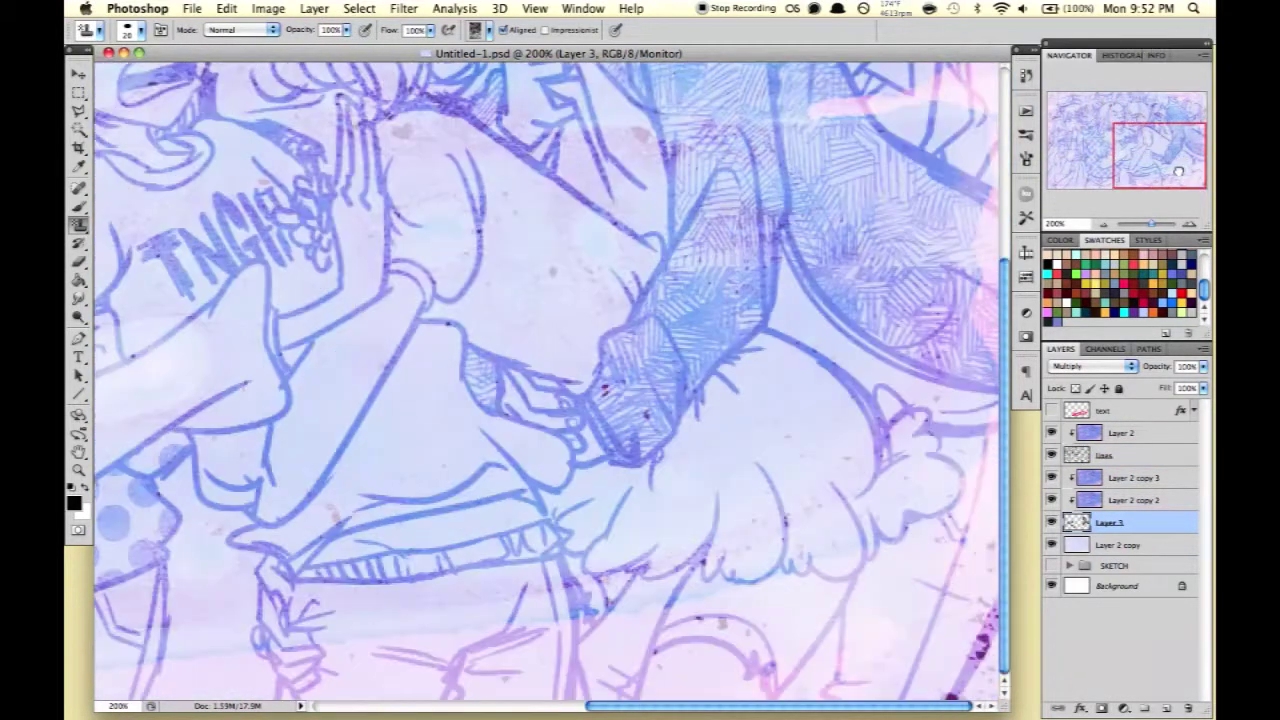
pyautogui.click(489, 29)
pyautogui.doubleClick(592, 174)
# Stamp a grey texture on the lower figure and in a band across the trousers.
pyautogui.click(489, 29)
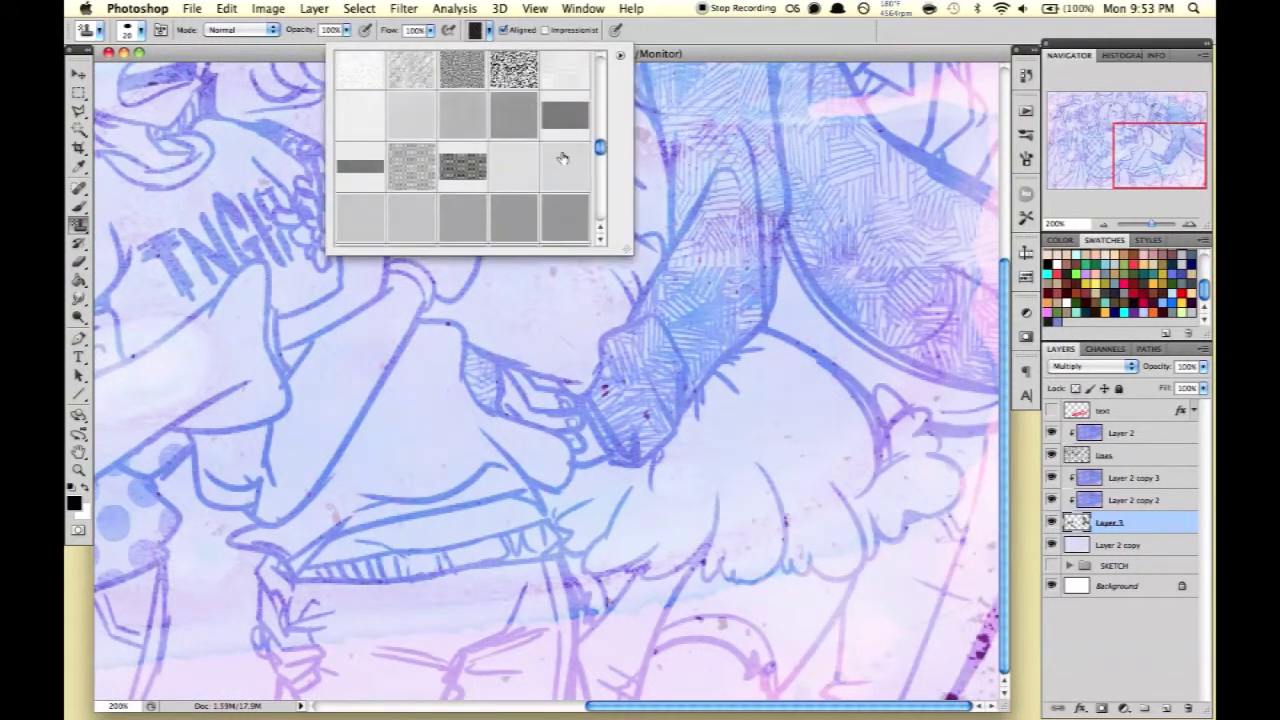
pyautogui.doubleClick(463, 166)
pyautogui.moveTo(296, 598); pyautogui.dragTo(333, 624)
pyautogui.moveTo(318, 706); pyautogui.dragTo(554, 684)
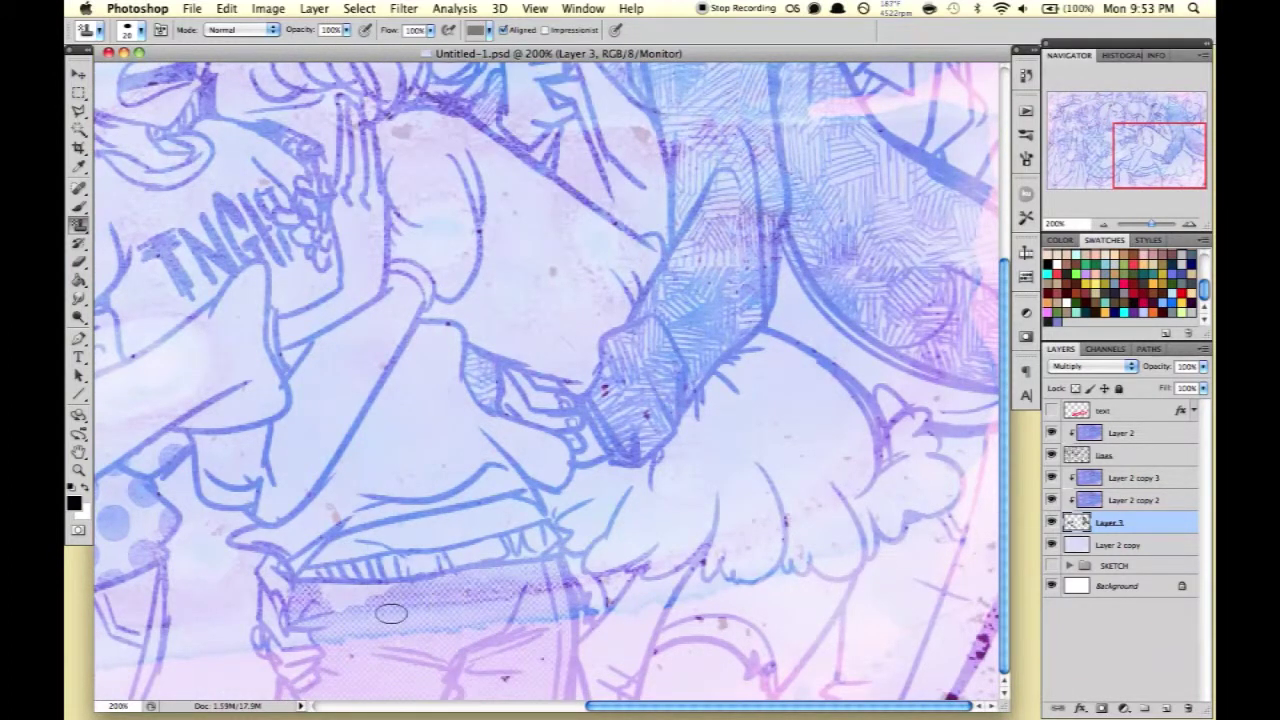
# Try a lighter pattern in the picker, then close the picker without painting.
pyautogui.click(489, 29)
pyautogui.click(970, 472)
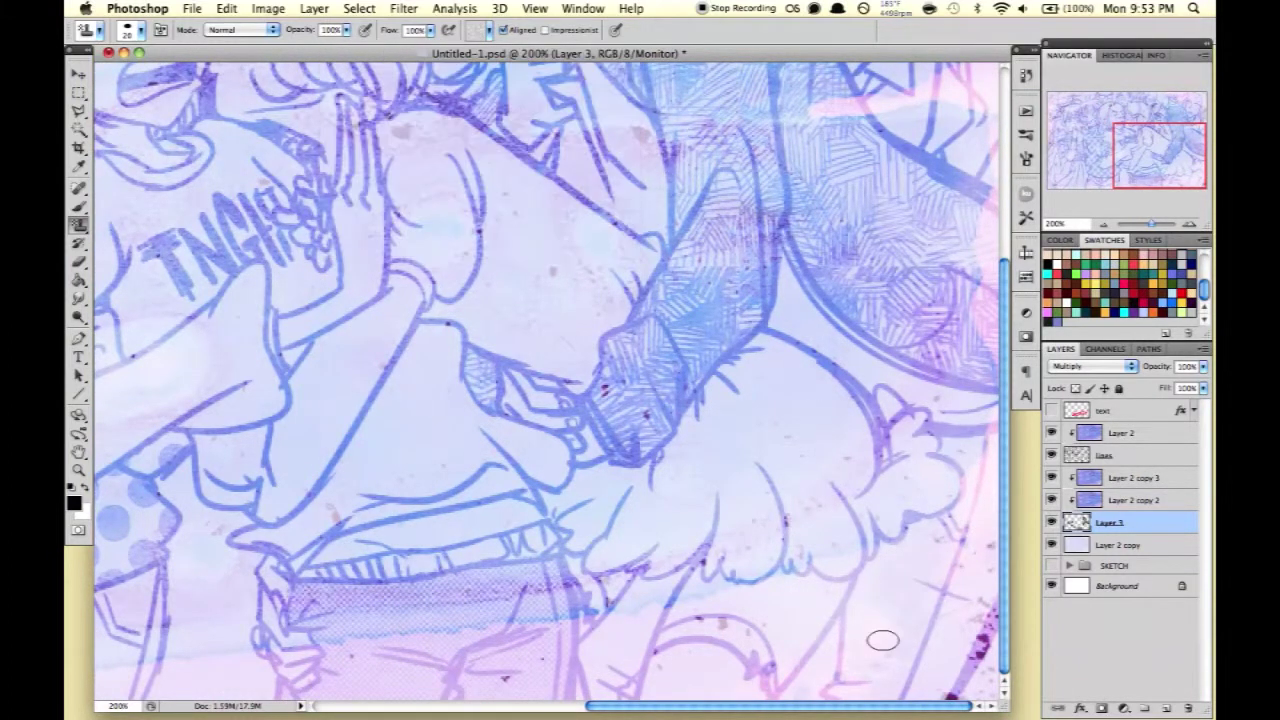
pyautogui.click(487, 31)
pyautogui.moveTo(599, 146); pyautogui.dragTo(594, 131)
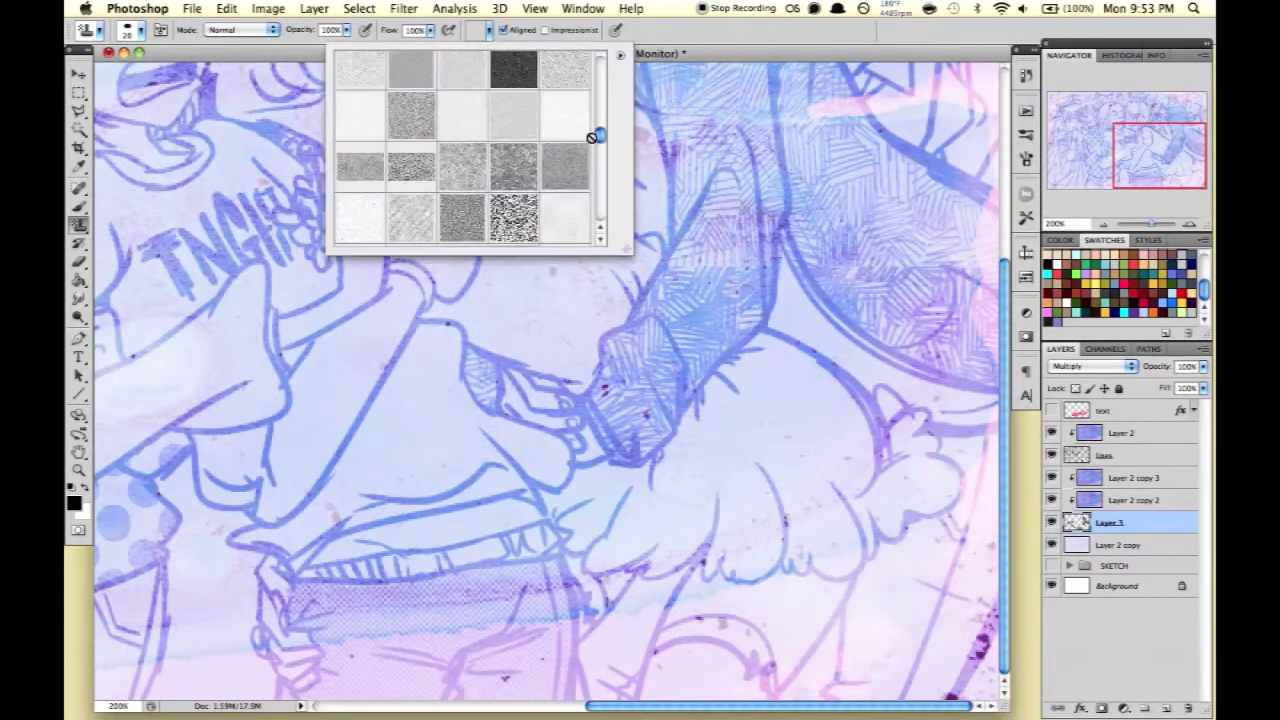
pyautogui.click(932, 597)
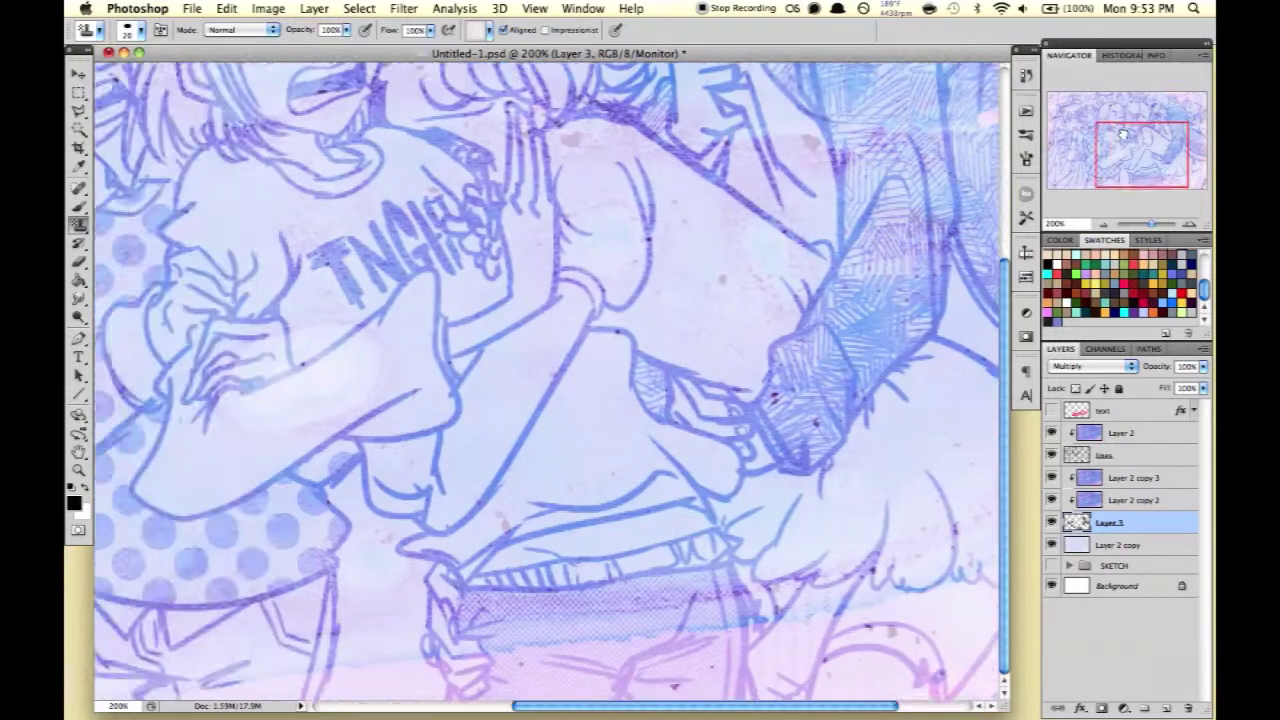
pyautogui.scroll(5, 987, 482)
pyautogui.hscroll(-5, 987, 482)
# Paint plaid over the girl's hair and bun, and vertical stripes over the dark-haired girl's hair.
pyautogui.click(487, 31)
pyautogui.click(463, 100)
pyautogui.moveTo(760, 347)
pyautogui.mouseDown()
pyautogui.moveTo(850, 300)
pyautogui.moveTo(650, 250)
pyautogui.moveTo(695, 261)
pyautogui.mouseUp()
pyautogui.click(477, 30)
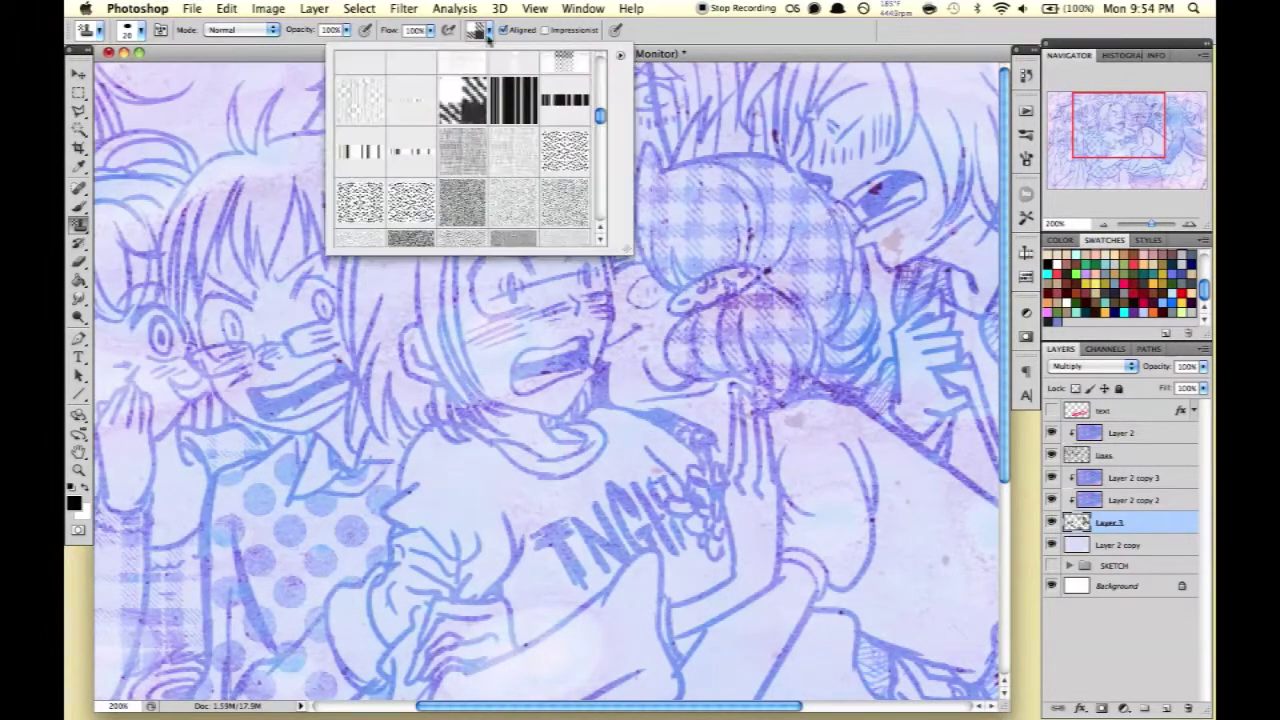
pyautogui.doubleClick(515, 100)
pyautogui.moveTo(468, 375); pyautogui.dragTo(425, 241)
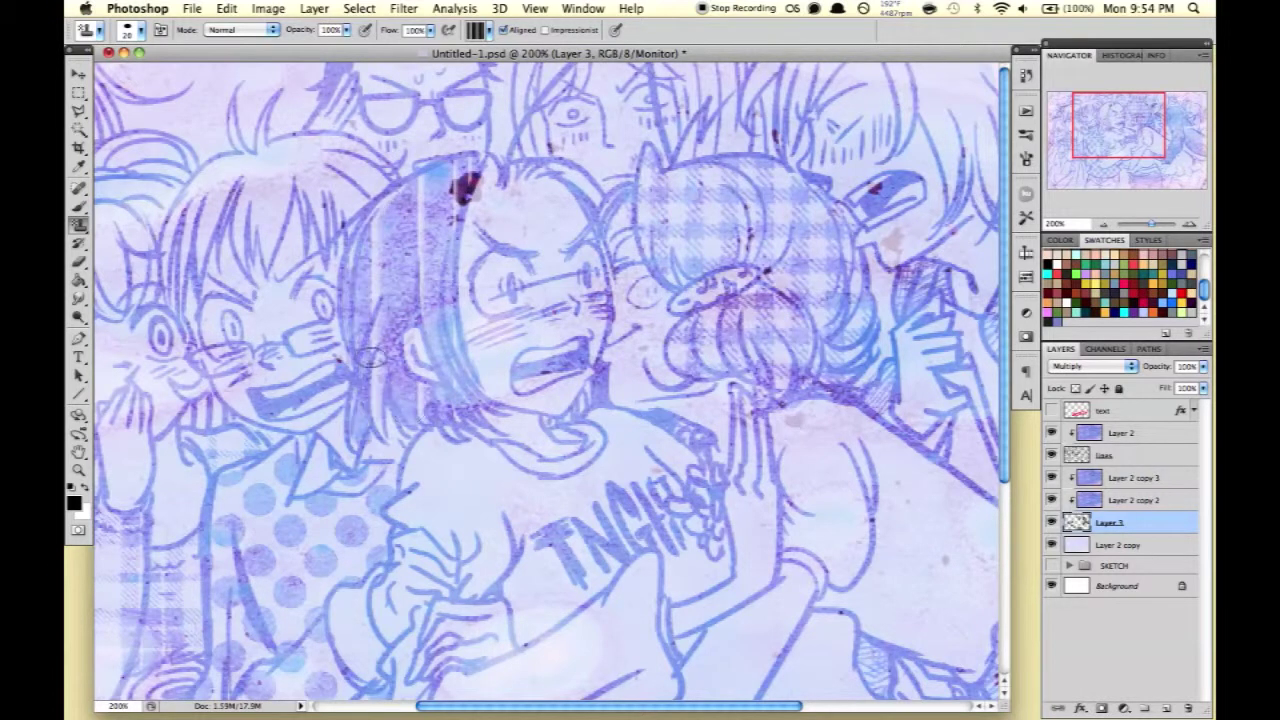
# Switch to a light grey pattern and enlarge the brush to size 35.
pyautogui.click(488, 30)
pyautogui.doubleClick(530, 75)
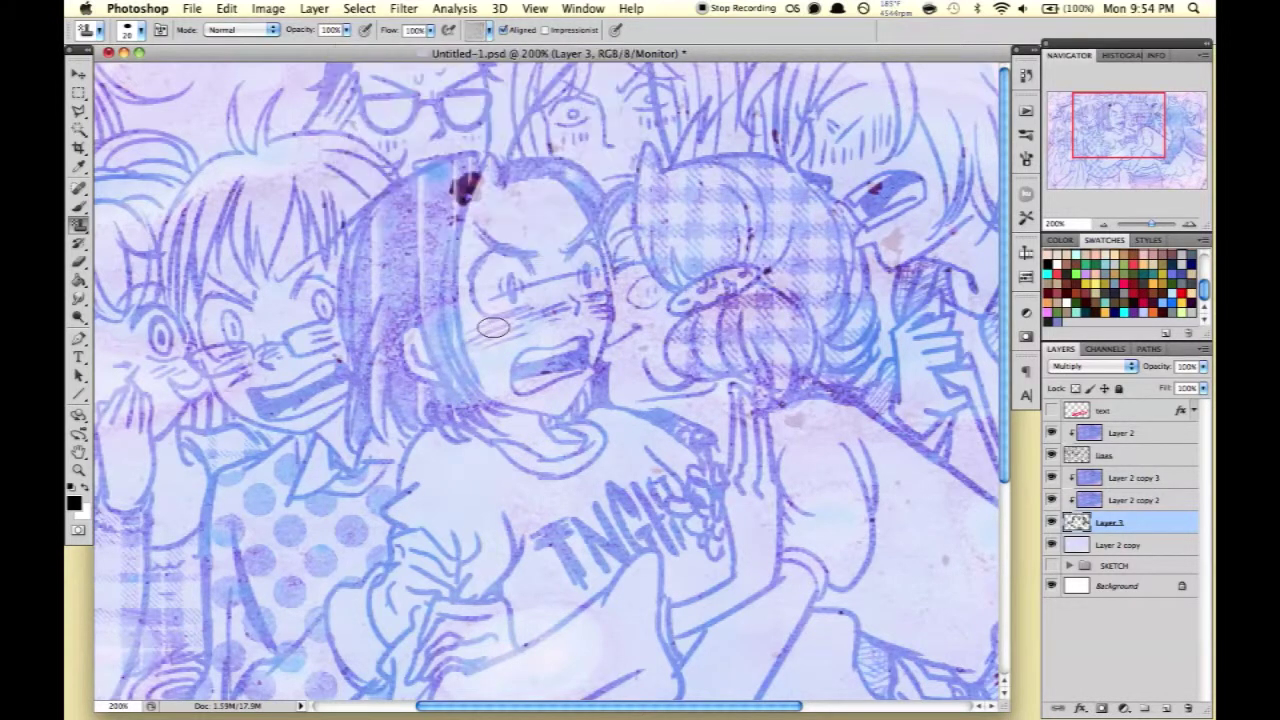
pyautogui.rightClick(592, 218)
pyautogui.doubleClick(650, 290)
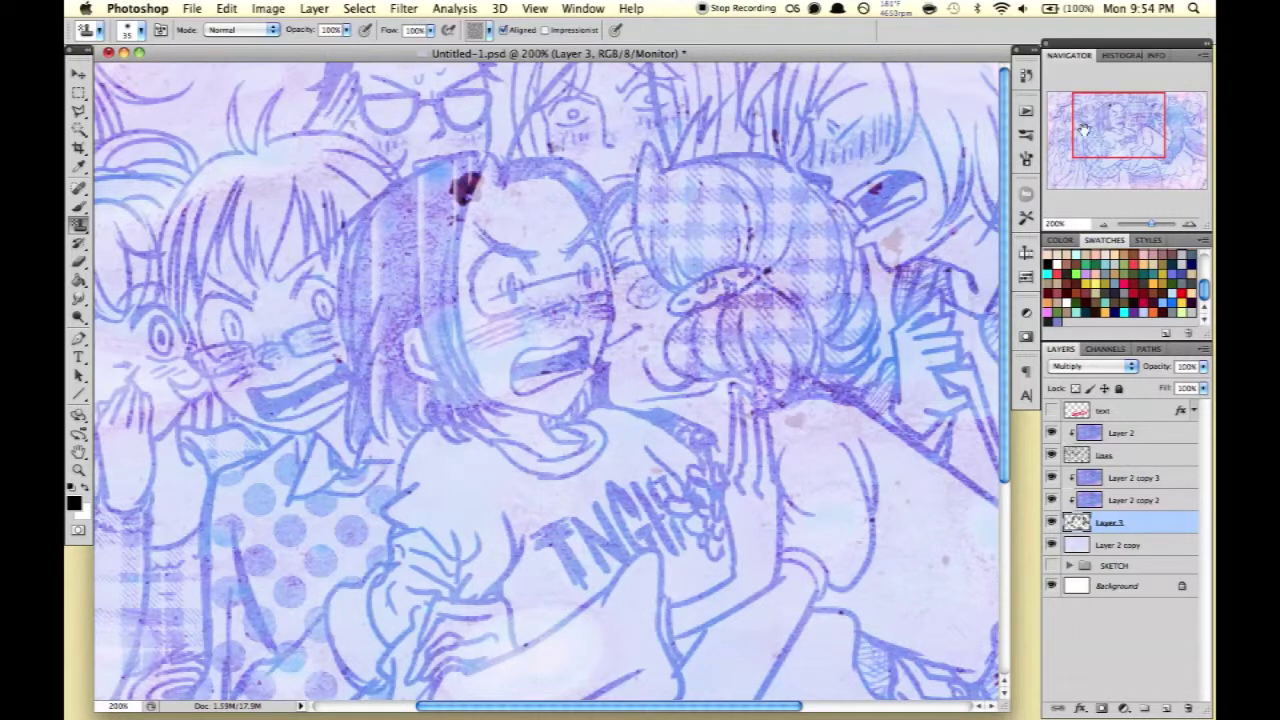
pyautogui.moveTo(1083, 128)
pyautogui.mouseDown()
pyautogui.moveTo(1124, 128)
pyautogui.moveTo(1057, 128)
pyautogui.moveTo(1112, 143)
pyautogui.mouseUp()
# Stipple the lower figure's trousers with a stippled pattern.
pyautogui.rightClick(360, 205)
pyautogui.click(489, 29)
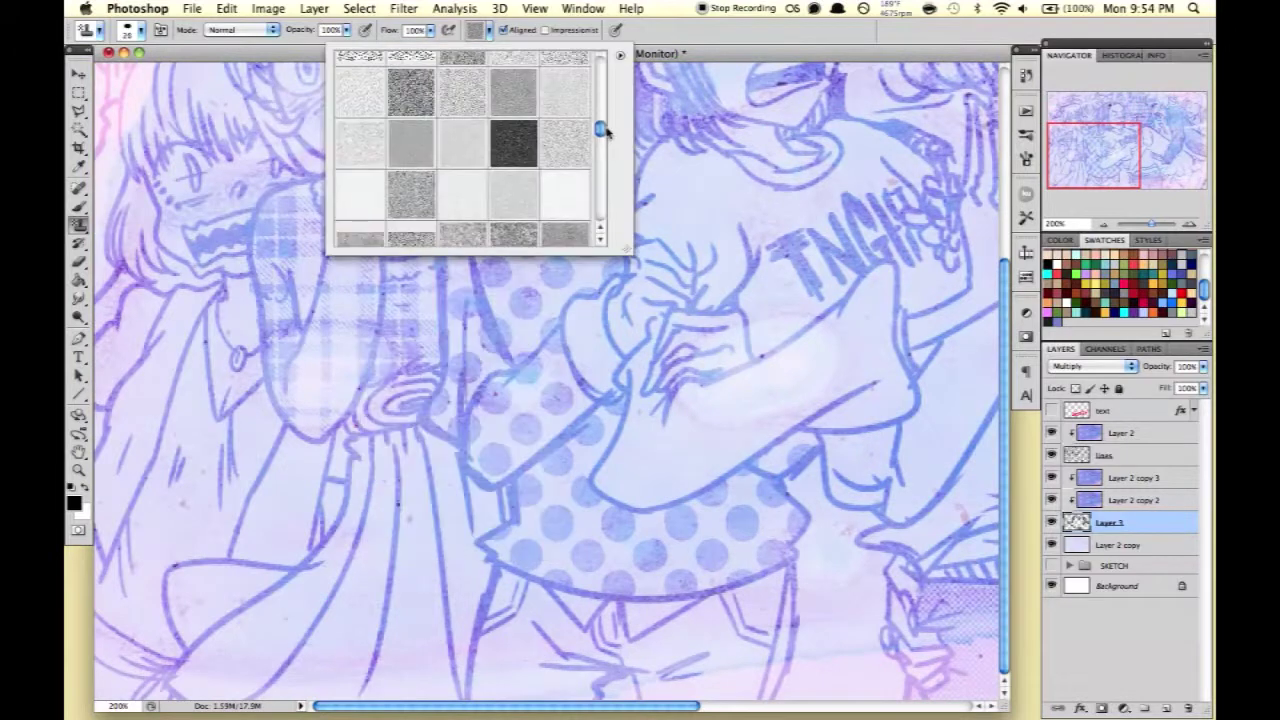
pyautogui.doubleClick(411, 192)
pyautogui.moveTo(486, 700)
pyautogui.mouseDown()
pyautogui.moveTo(680, 640)
pyautogui.moveTo(714, 608)
pyautogui.moveTo(520, 512)
pyautogui.mouseUp()
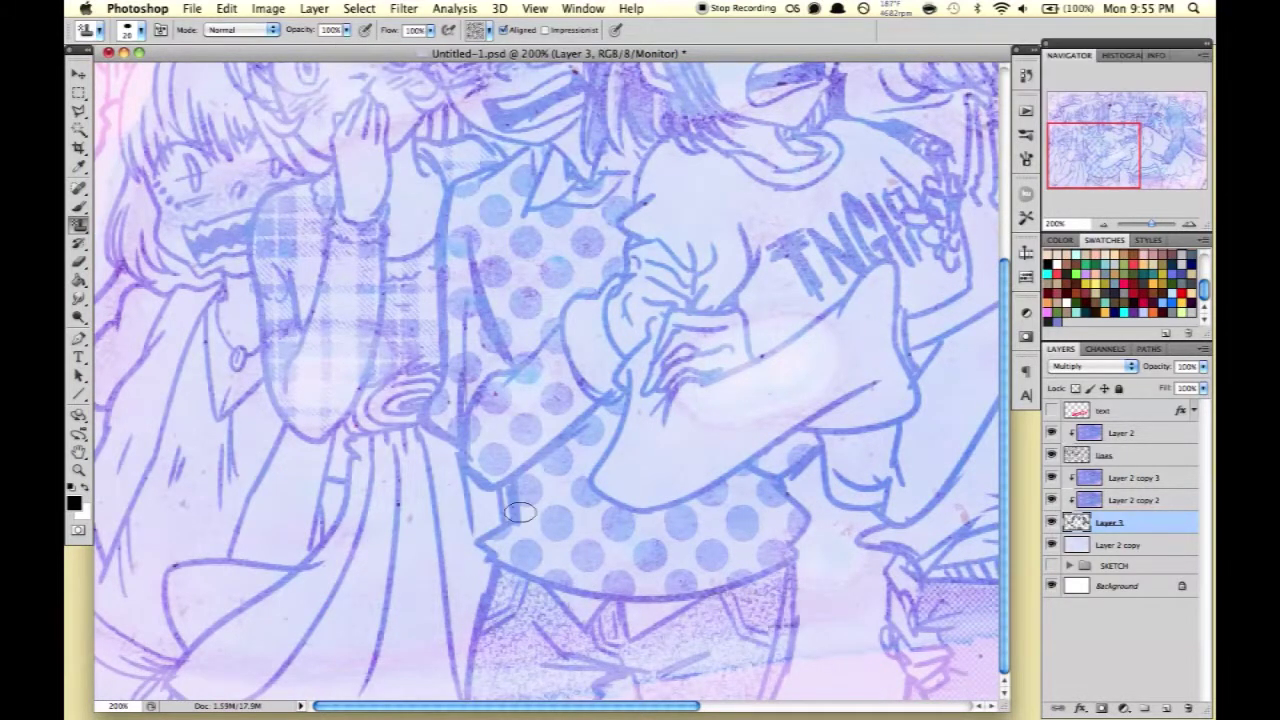
pyautogui.moveTo(1062, 166)
pyautogui.mouseDown()
pyautogui.moveTo(1085, 115)
pyautogui.moveTo(1062, 166)
pyautogui.mouseUp()
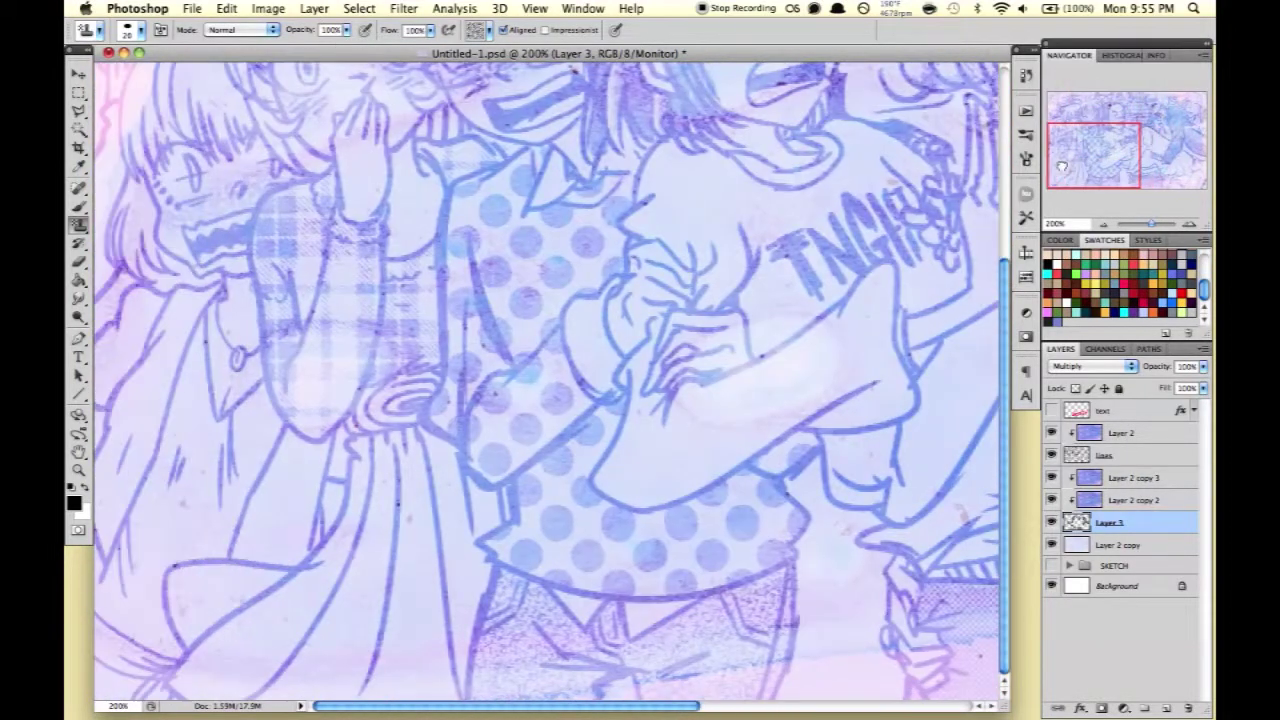
# Switch to the lines layer with a plain brush and bring the characters' faces into view.
pyautogui.click(1133, 456)
pyautogui.press('b')
pyautogui.moveTo(700, 700); pyautogui.dragTo(557, 530)
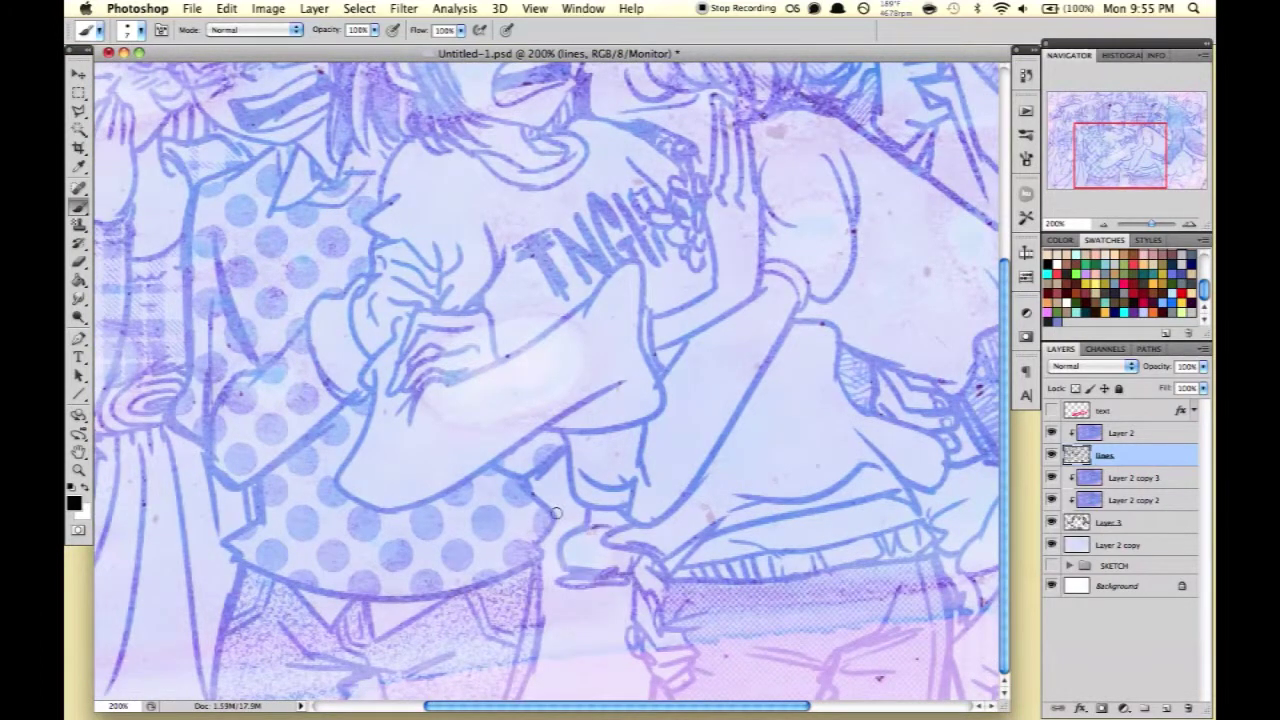
pyautogui.moveTo(1085, 155)
pyautogui.mouseDown()
pyautogui.moveTo(1100, 120)
pyautogui.moveTo(1073, 129)
pyautogui.mouseUp()
# Return to pattern stamping on Layer 3 with a vertical-line pattern.
pyautogui.click(1110, 522)
pyautogui.press('s')
pyautogui.click(480, 29)
pyautogui.scroll(-1, 613, 220)
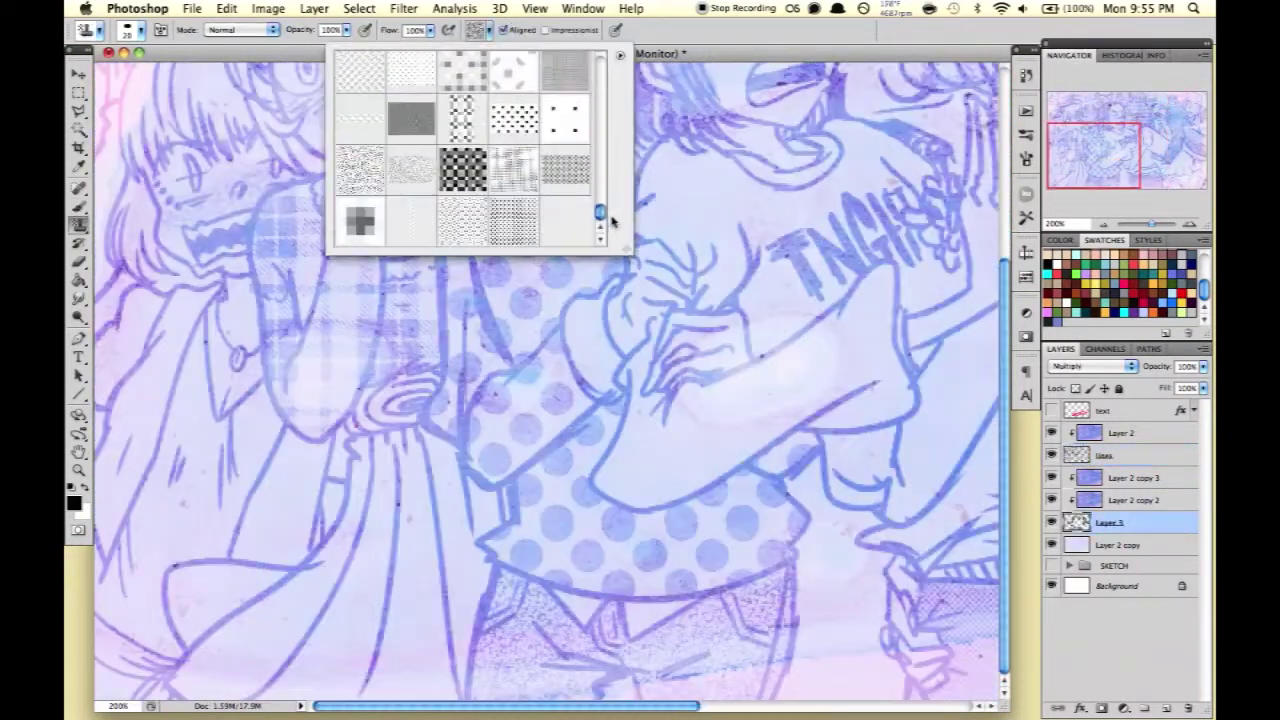
pyautogui.scroll(2, 613, 220)
pyautogui.doubleClick(560, 135)
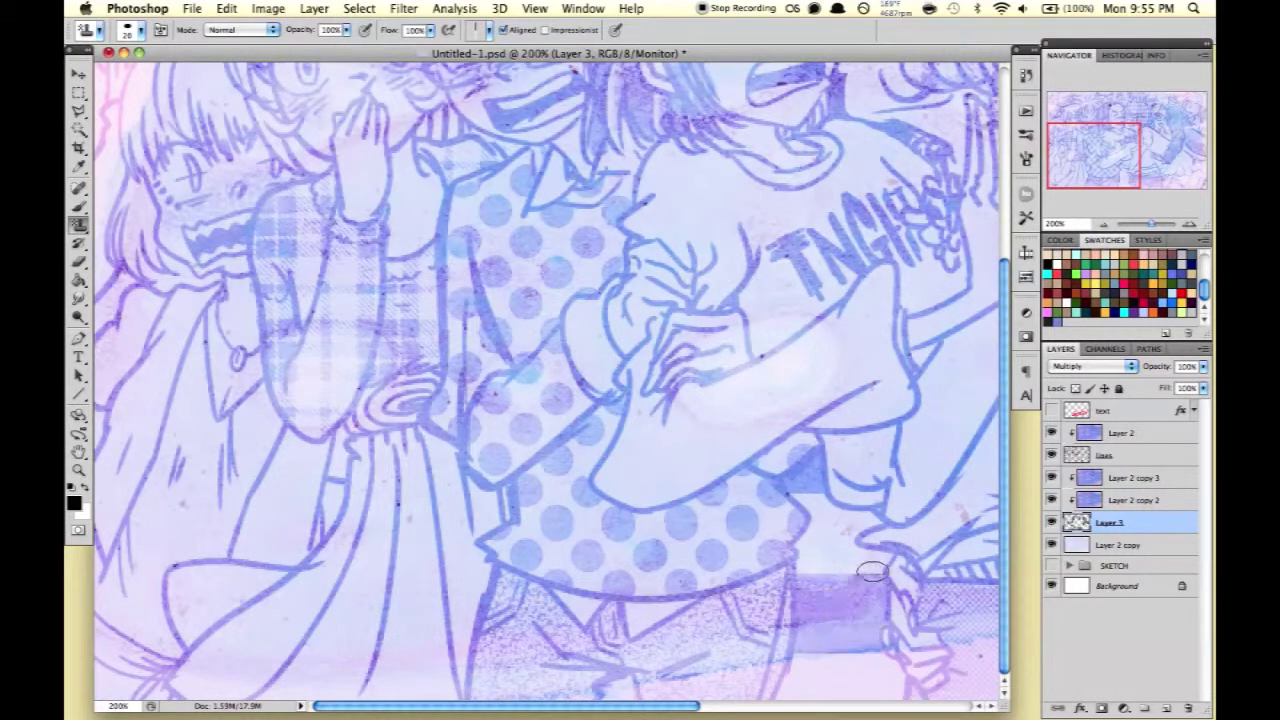
pyautogui.scroll(5, 751, 363)
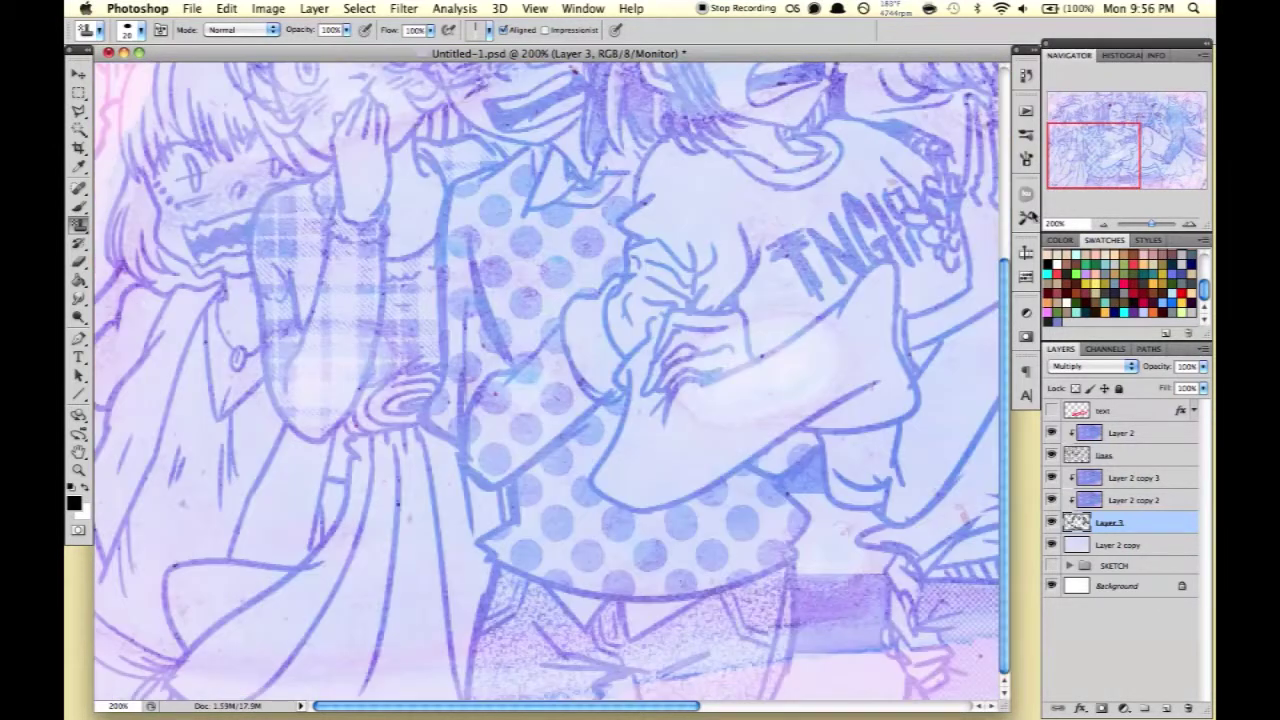
pyautogui.moveTo(1090, 118); pyautogui.dragTo(1156, 148)
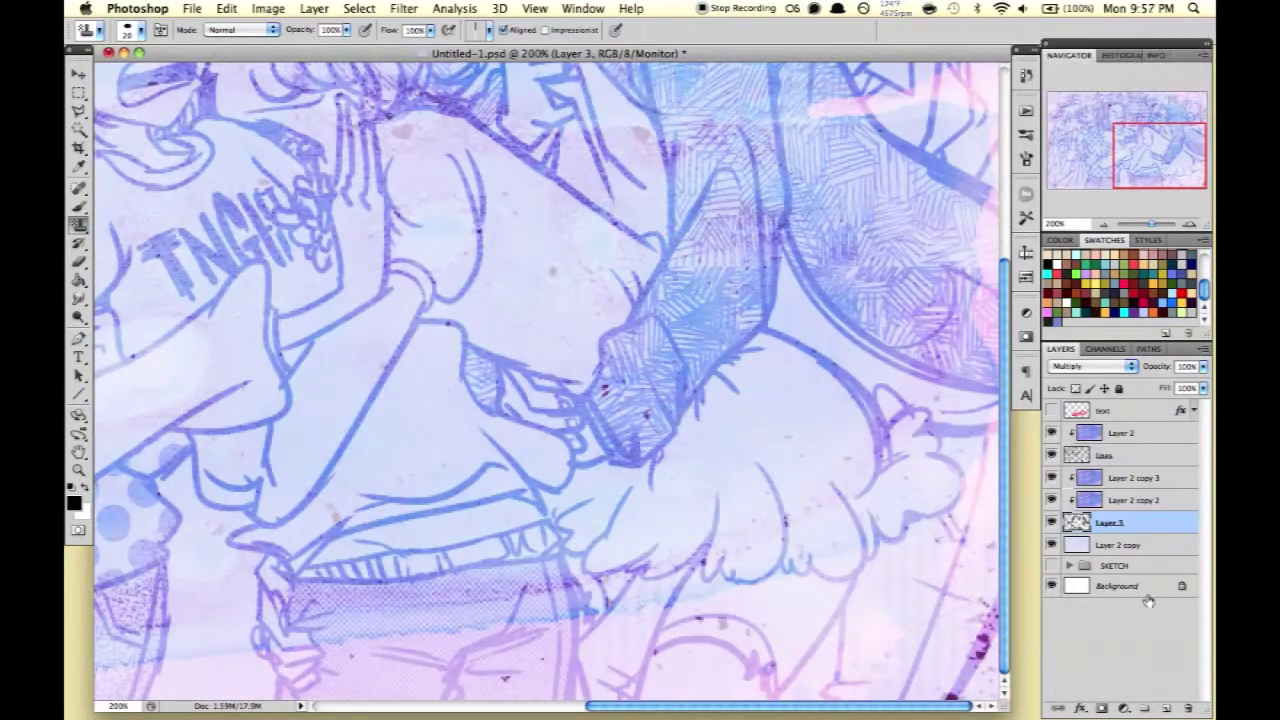
# Load an additional pattern set into the pattern picker via Load Patterns.
pyautogui.click(489, 30)
pyautogui.click(620, 54)
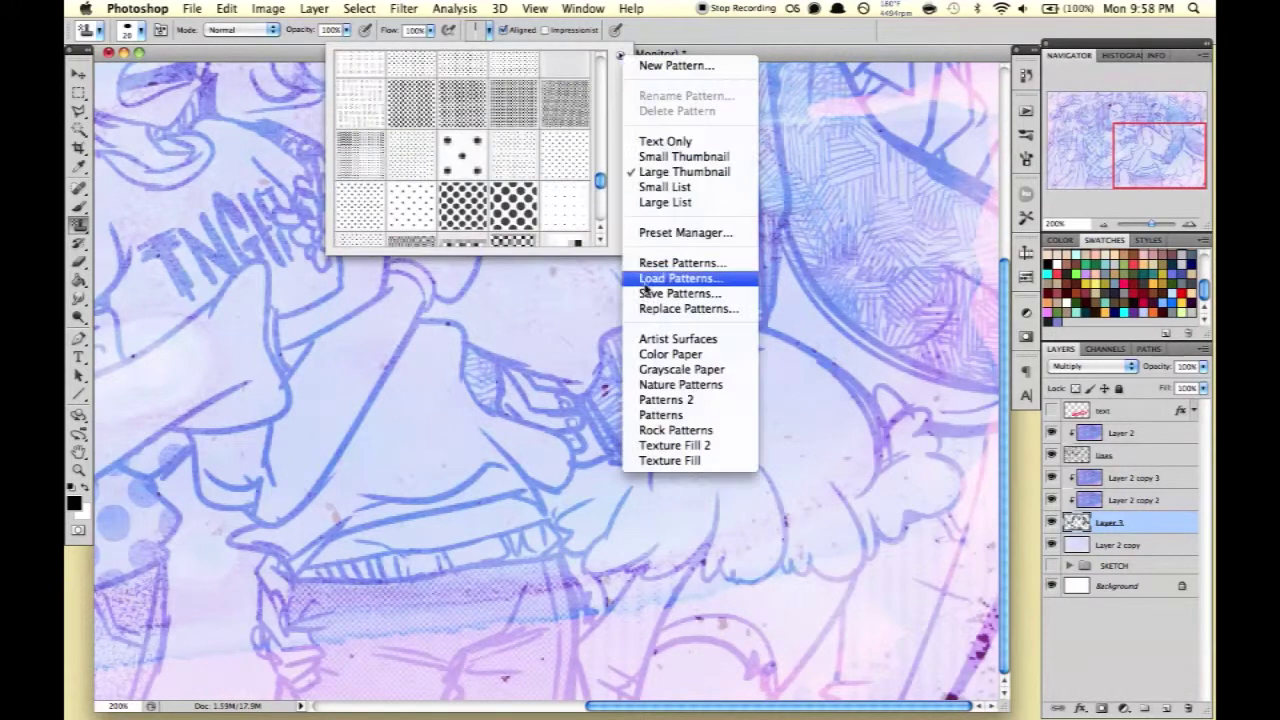
pyautogui.click(680, 278)
pyautogui.click(471, 249)
pyautogui.click(937, 557)
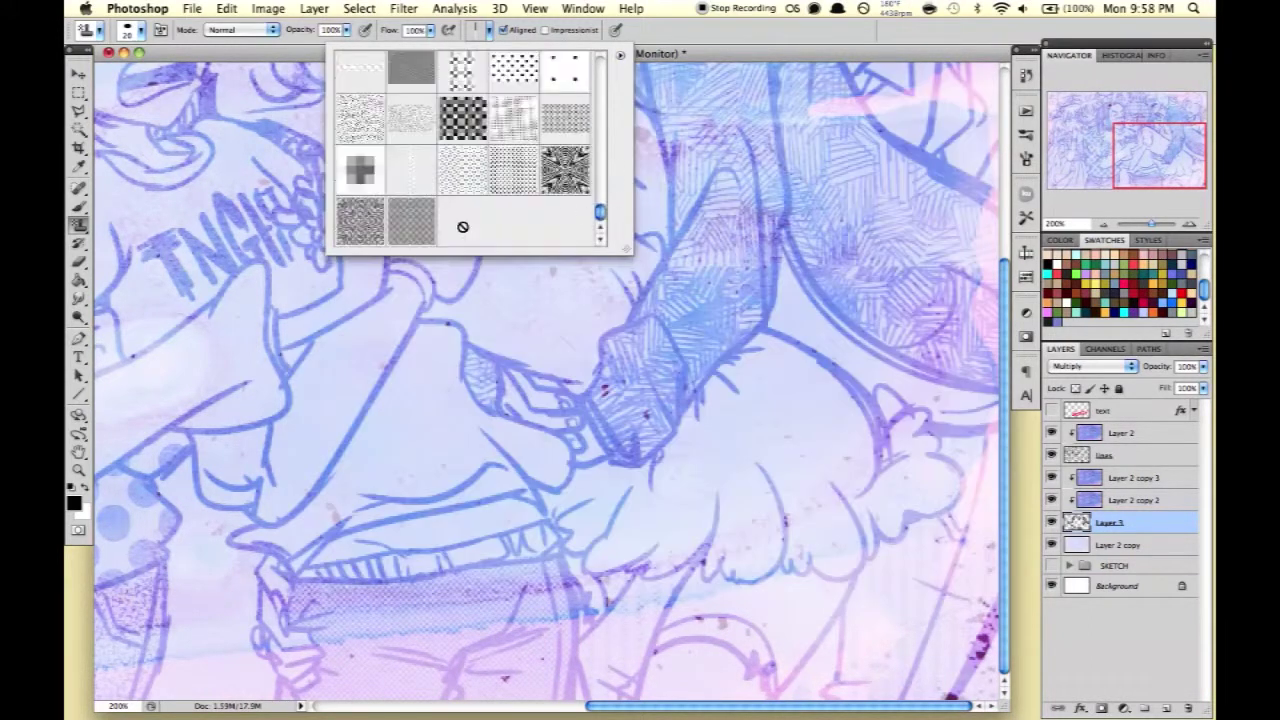
pyautogui.press('Escape')
pyautogui.hscroll(-10, 815, 476)
# Stamp a diagonal stripe pattern at lower right, then paint black stripes on a new layer.
pyautogui.moveTo(813, 575); pyautogui.dragTo(795, 690)
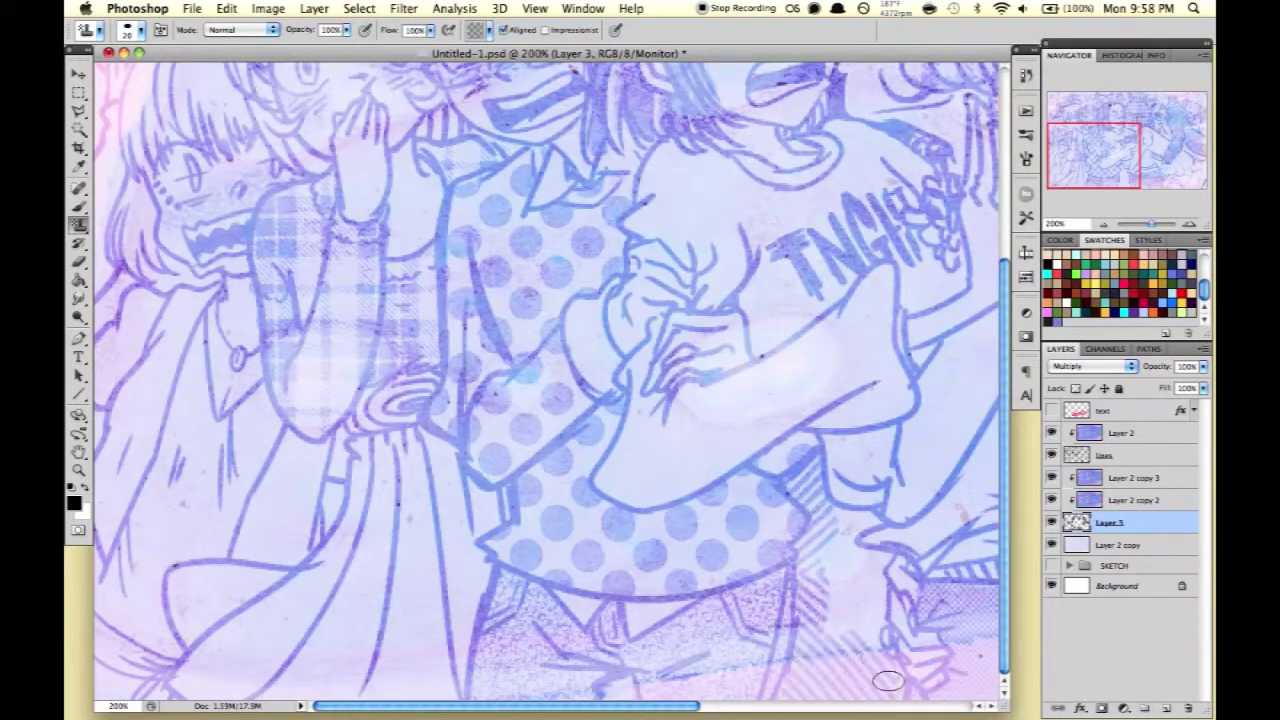
pyautogui.hotkey('ctrl', 'z')
pyautogui.click(475, 30)
pyautogui.doubleClick(440, 110)
pyautogui.moveTo(830, 565); pyautogui.dragTo(789, 703)
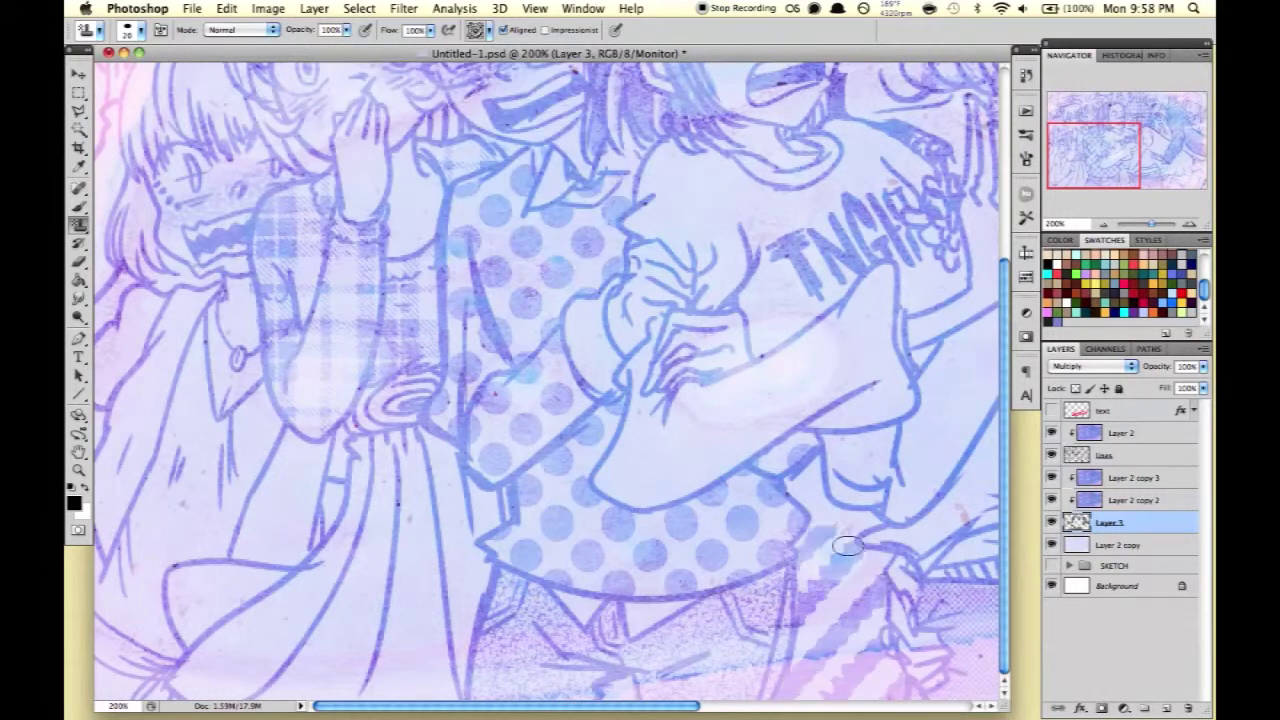
pyautogui.hotkey('ctrl', 'shift', 'alt', 'n')
pyautogui.moveTo(818, 564); pyautogui.dragTo(790, 700)
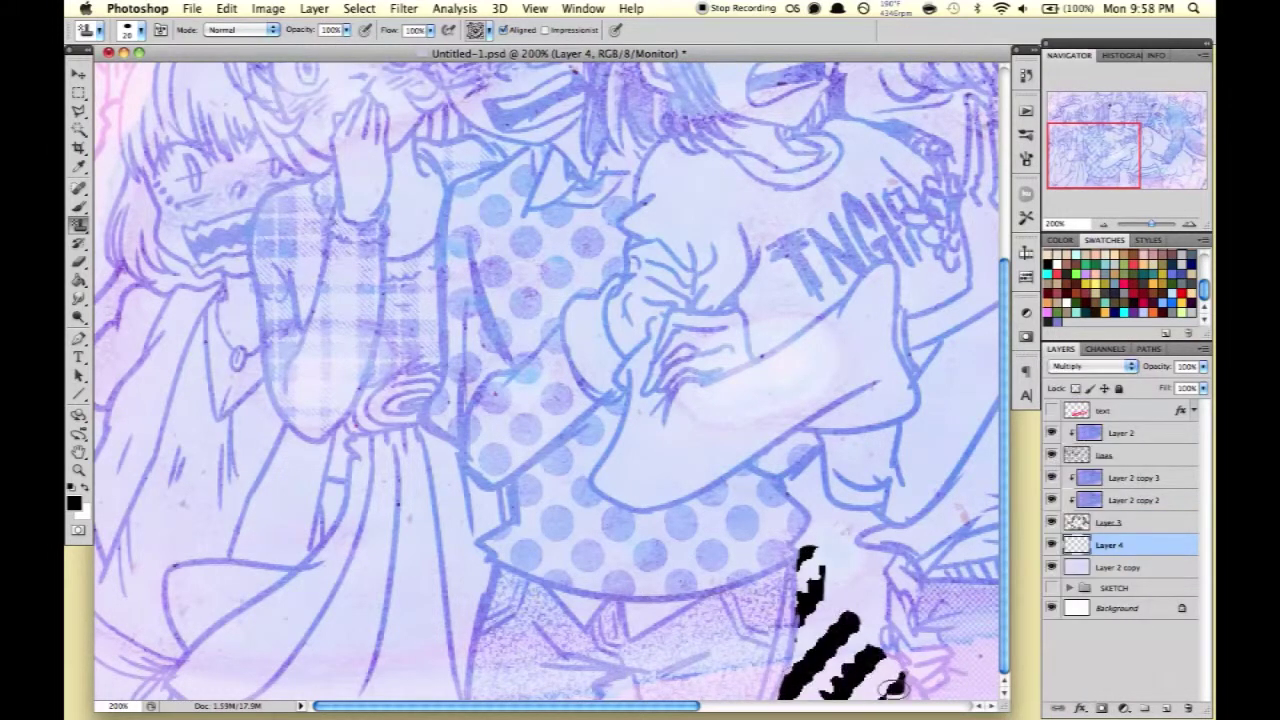
# Give the new stripe layer a lime green (#8cff46) Color Overlay layer style.
pyautogui.doubleClick(1140, 544)
pyautogui.click(549, 449)
pyautogui.click(829, 300)
pyautogui.click(514, 377)
pyautogui.press('Return')
pyautogui.press('Return')
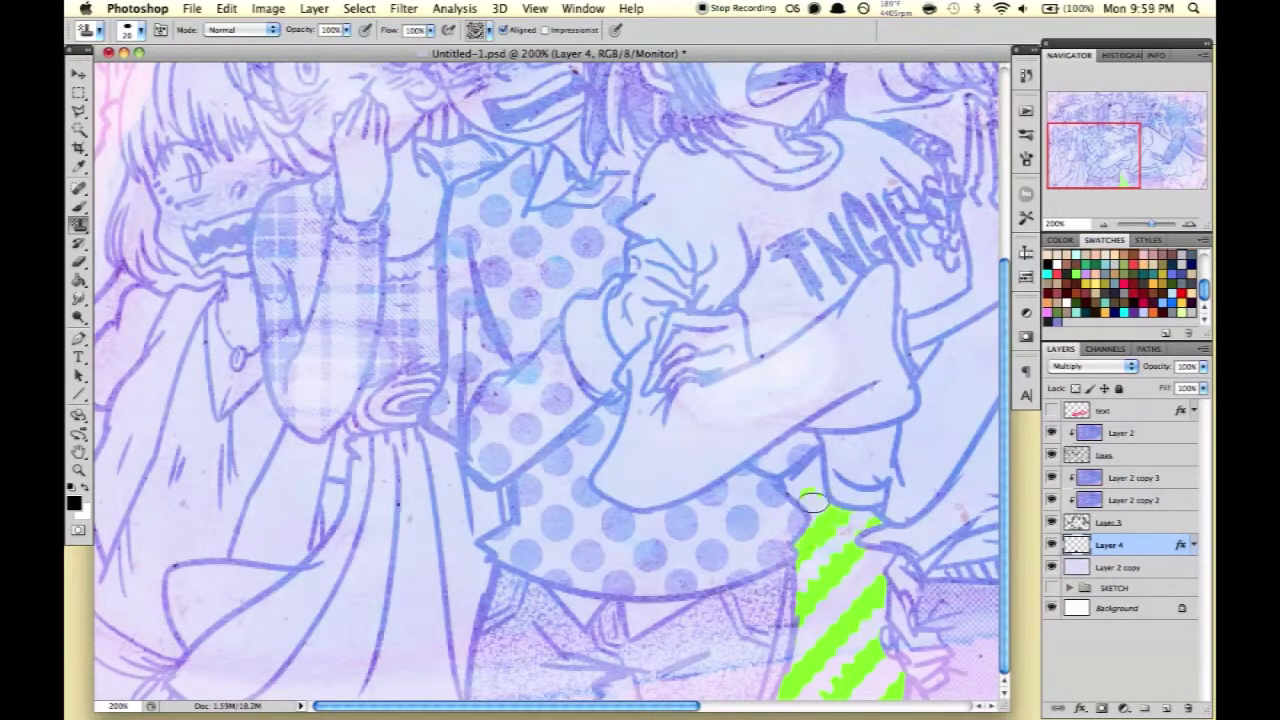
# Scroll across the canvas and zoom out until the whole illustration fits.
pyautogui.scroll(5, 440, 442)
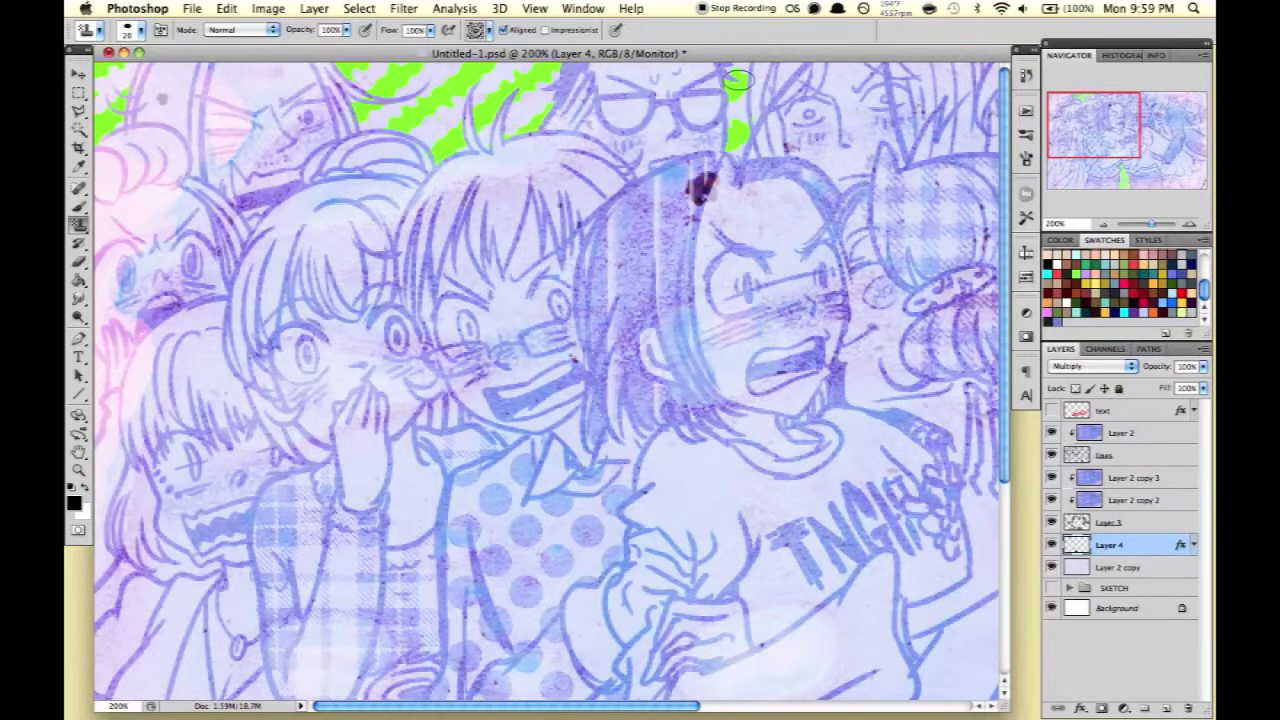
pyautogui.hscroll(2, 751, 120)
pyautogui.hscroll(8, 731, 177)
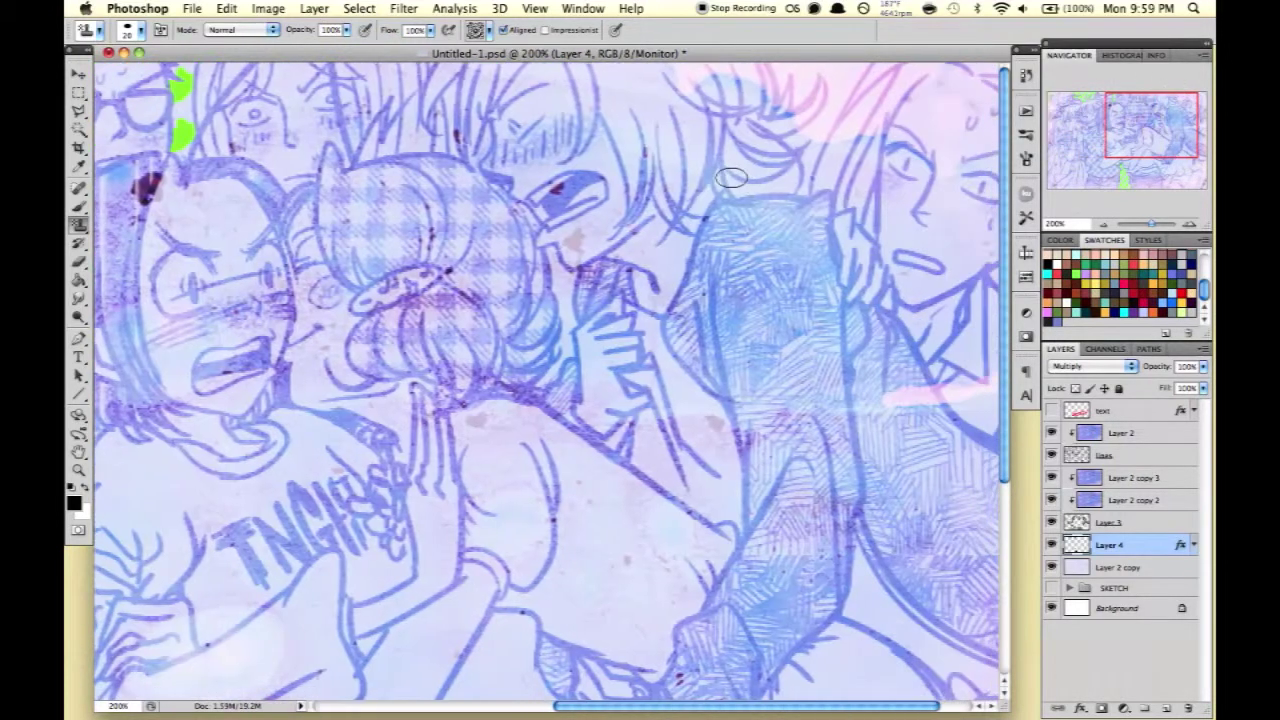
pyautogui.hscroll(2, 986, 294)
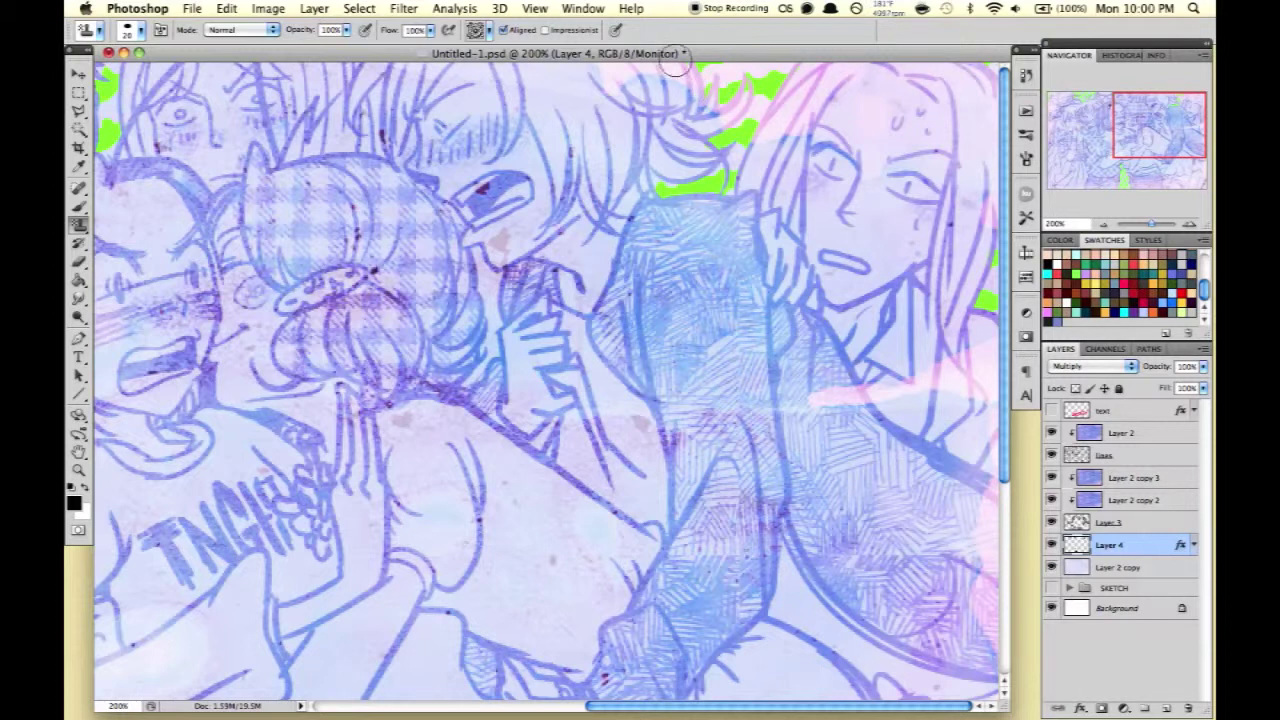
pyautogui.scroll(-5, 983, 668)
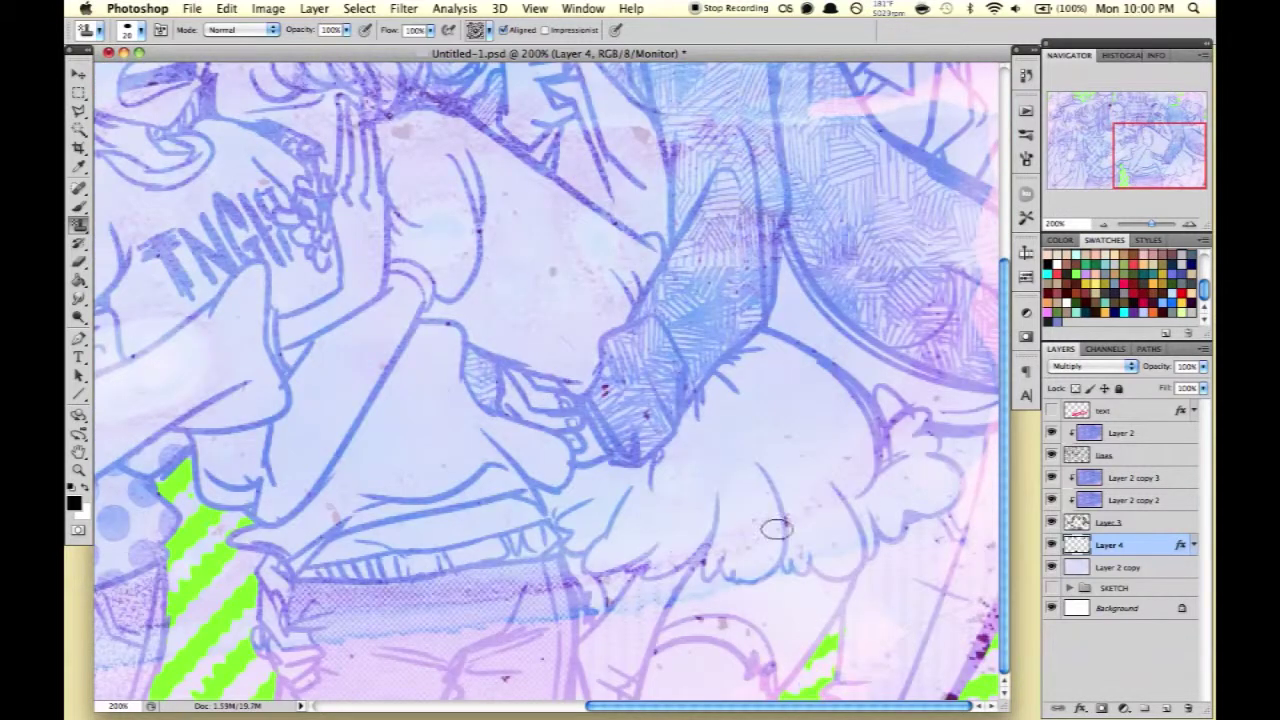
pyautogui.moveTo(1106, 216)
pyautogui.mouseDown()
pyautogui.moveTo(1113, 229)
pyautogui.moveTo(1145, 224)
pyautogui.mouseUp()
# Change Layer 4's Color Overlay to pink and try a different overlay blend mode.
pyautogui.doubleClick(1180, 544)
pyautogui.click(829, 300)
pyautogui.click(558, 466)
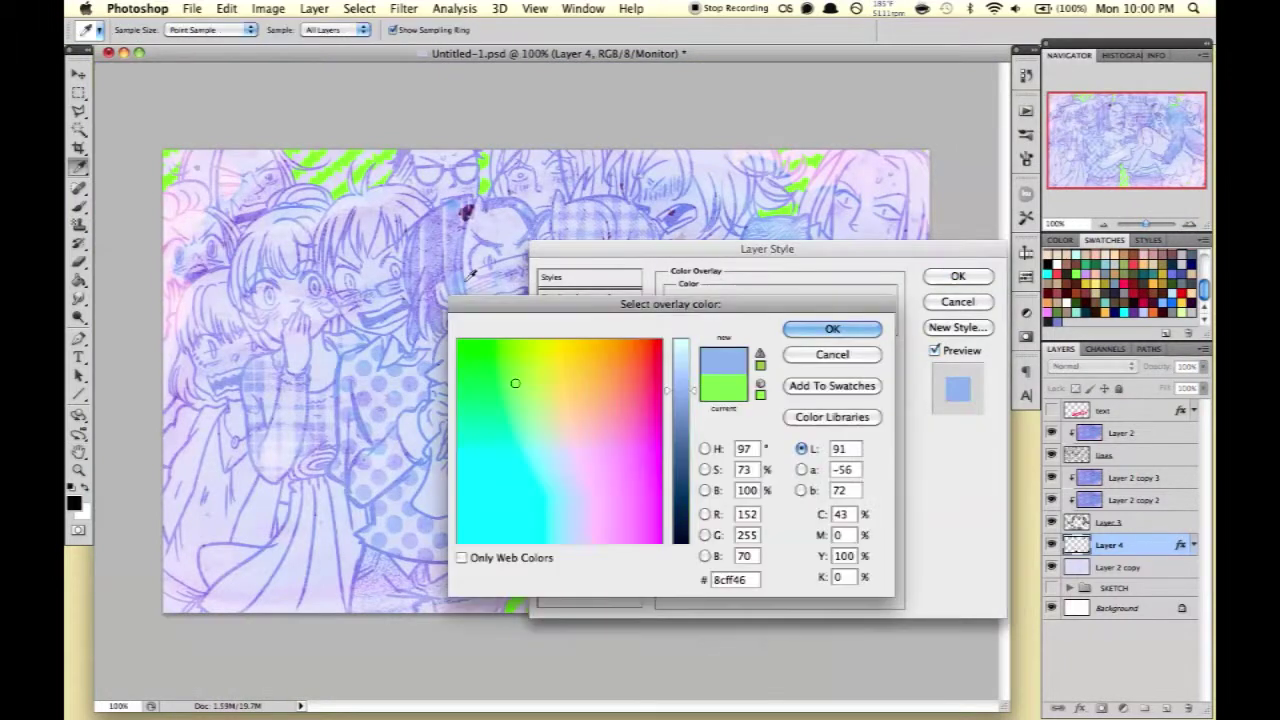
pyautogui.moveTo(695, 370)
pyautogui.mouseDown()
pyautogui.moveTo(697, 393)
pyautogui.moveTo(696, 372)
pyautogui.mouseUp()
pyautogui.click(581, 456)
pyautogui.click(832, 328)
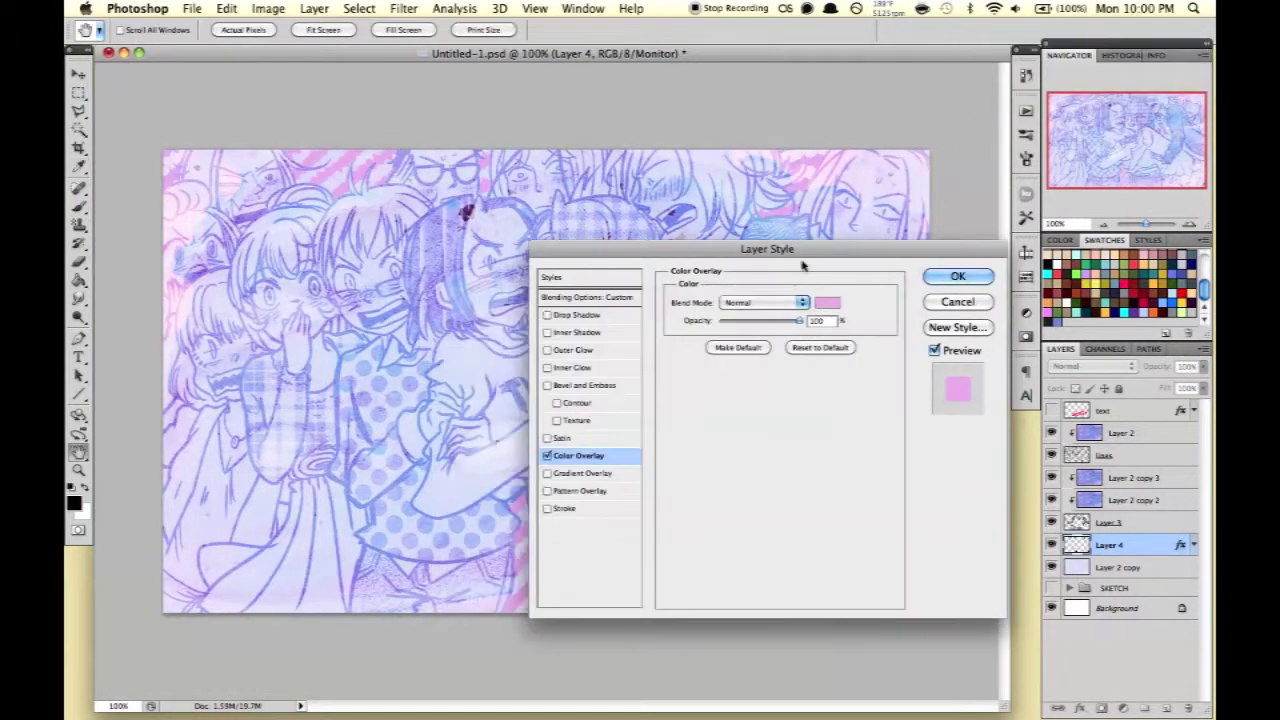
pyautogui.moveTo(812, 252)
pyautogui.mouseDown()
pyautogui.moveTo(957, 651)
pyautogui.moveTo(923, 195)
pyautogui.mouseUp()
pyautogui.click(875, 245)
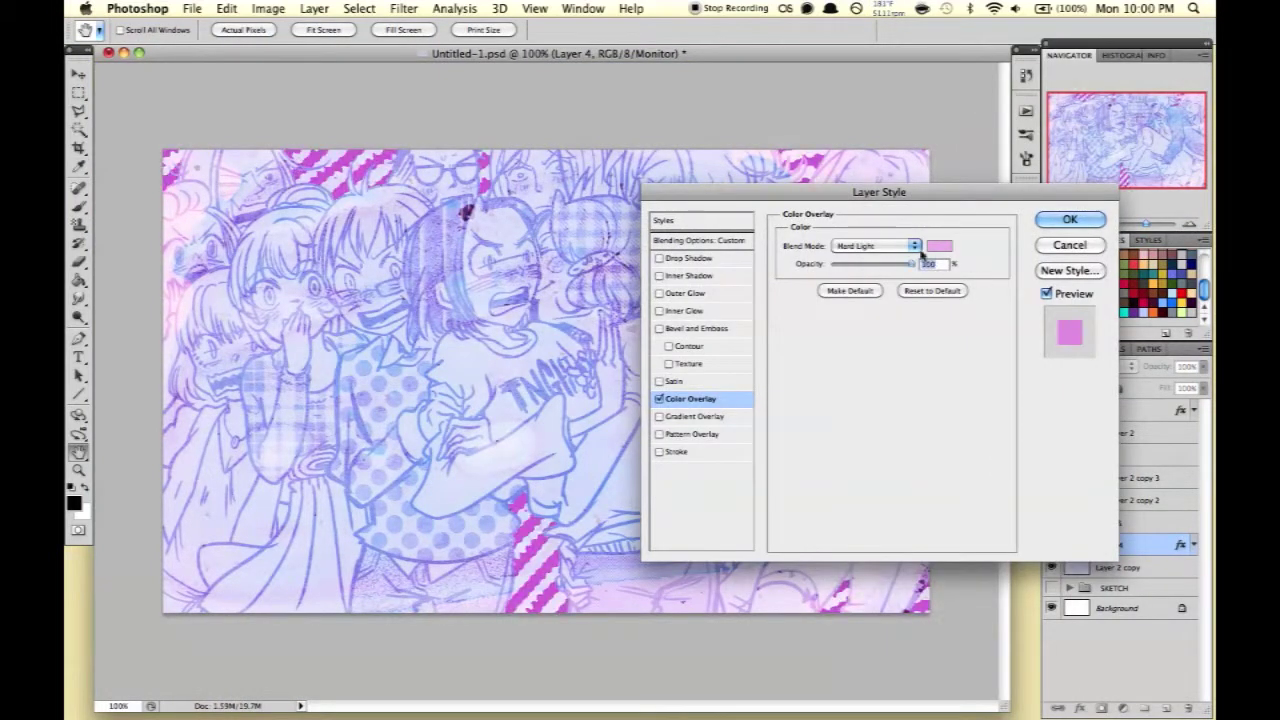
pyautogui.click(1070, 219)
# Clear Layer 4's layer style from its context menu.
pyautogui.rightClick(1180, 544)
pyautogui.press('Escape')
pyautogui.rightClick(1110, 544)
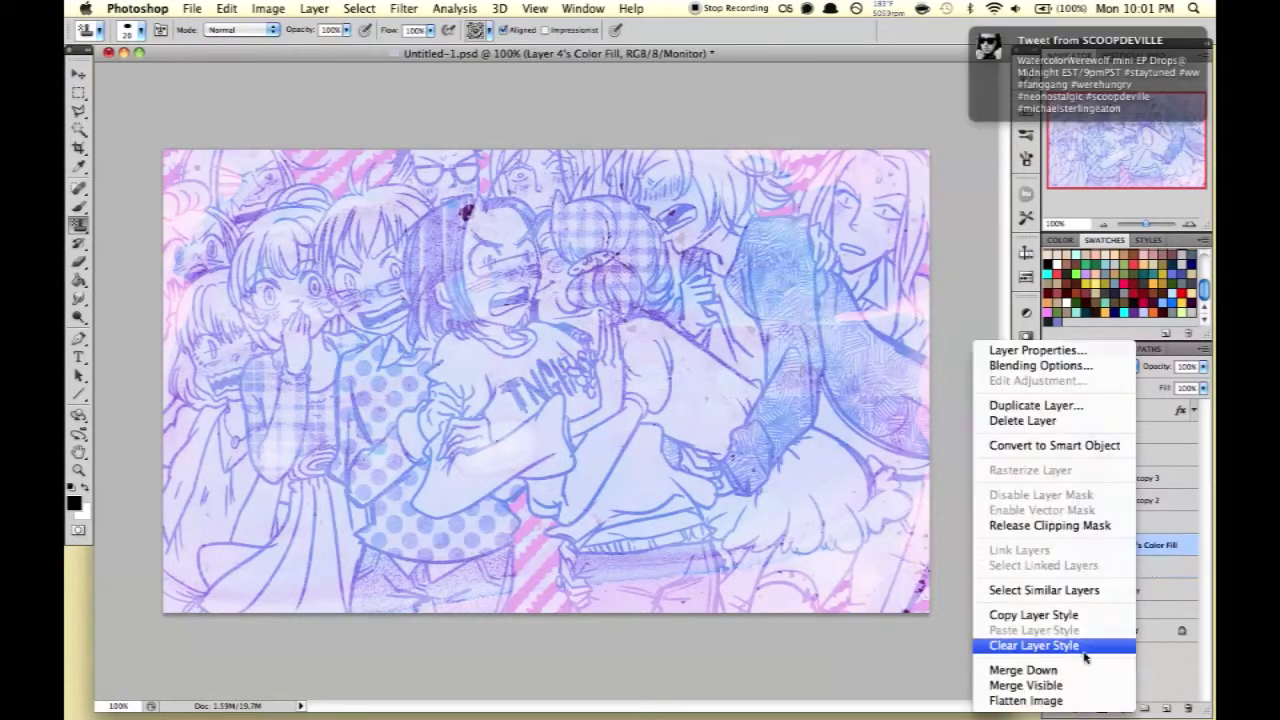
pyautogui.click(1100, 646)
# Set Layer 4 back to Normal blending, lock transparent pixels, and start a Curves adjustment.
pyautogui.click(1090, 366)
pyautogui.click(1088, 320)
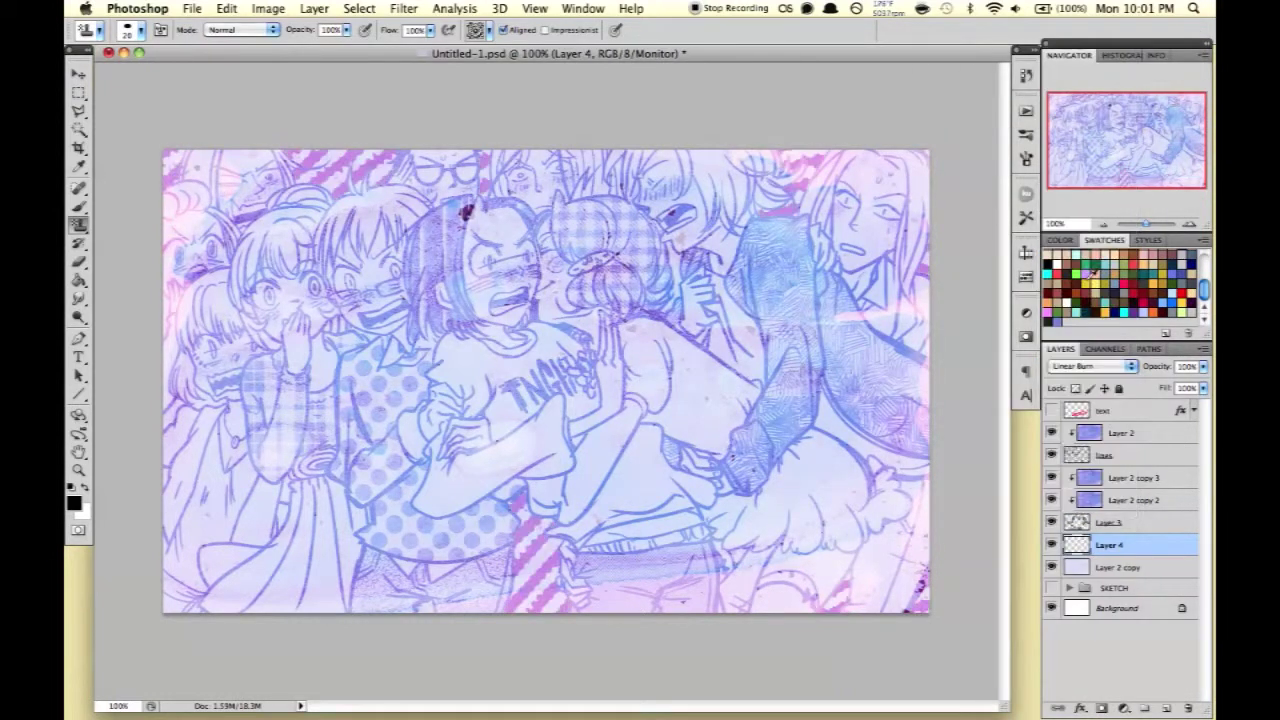
pyautogui.click(1090, 366)
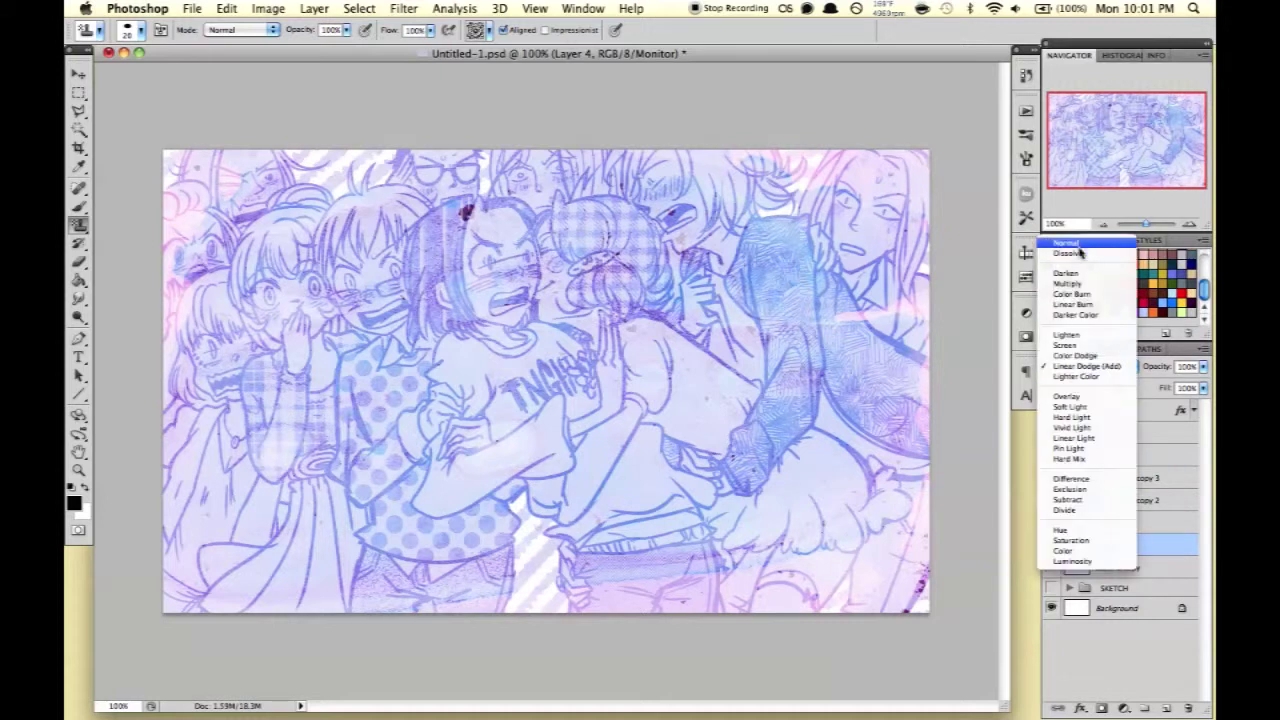
pyautogui.click(1072, 246)
pyautogui.click(1076, 388)
pyautogui.hotkey('ctrl', 'm')
# Darken Layer 4 with a lowered Curves line and set it to Hard Light.
pyautogui.moveTo(380, 346); pyautogui.dragTo(380, 403)
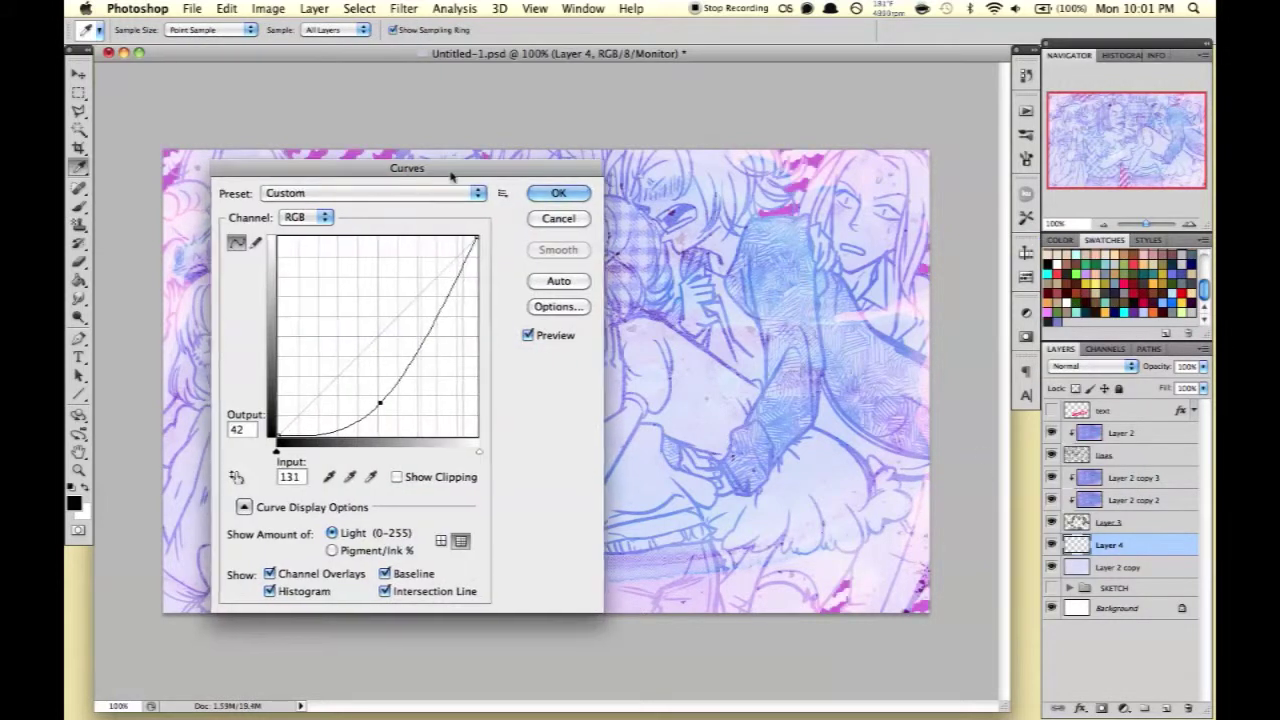
pyautogui.click(554, 194)
pyautogui.click(1090, 366)
pyautogui.click(1085, 538)
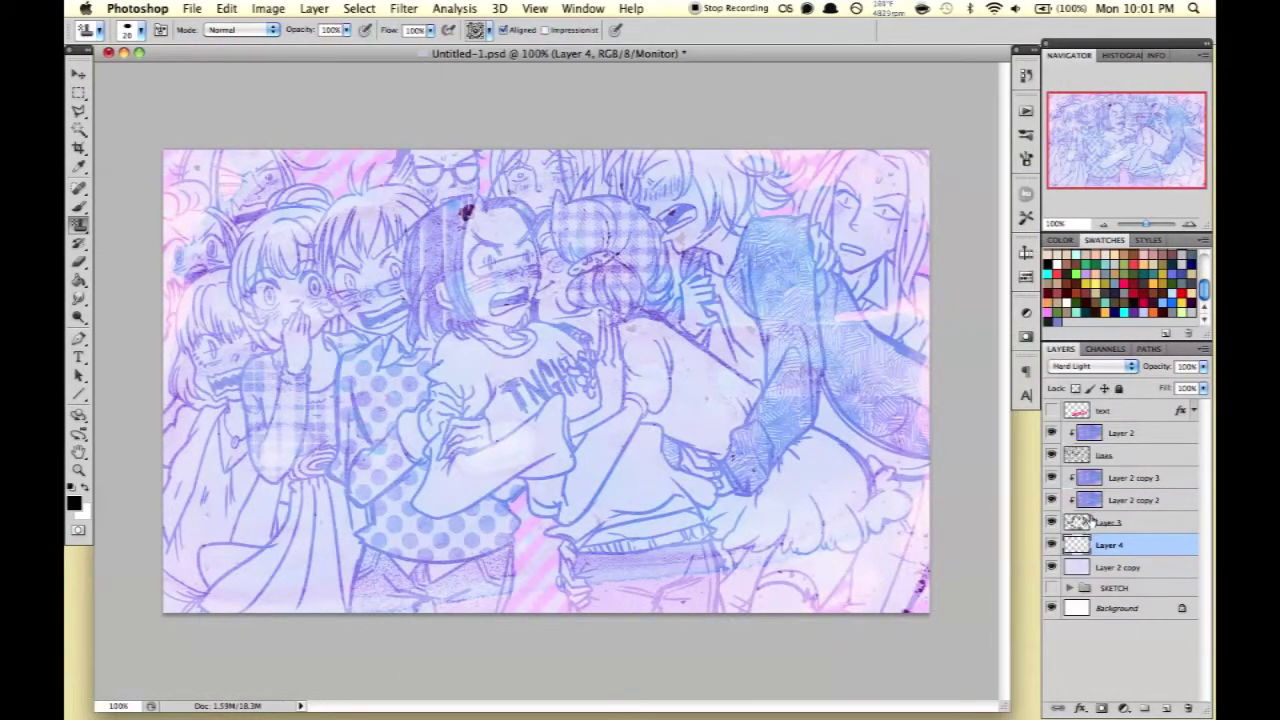
# Add a Gradient Map adjustment layer in Soft Light and choose a gradient preset.
pyautogui.click(1121, 432)
pyautogui.click(1025, 312)
pyautogui.click(1090, 366)
pyautogui.click(997, 360)
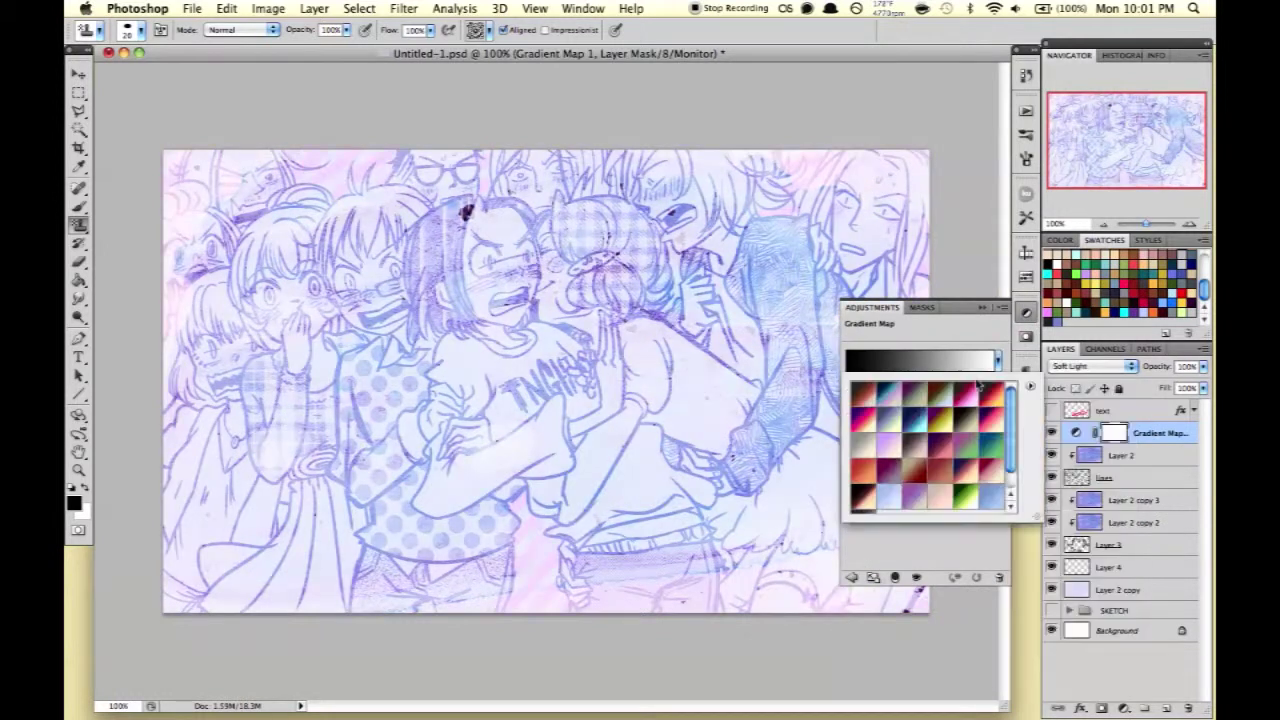
pyautogui.click(978, 390)
pyautogui.doubleClick(985, 395)
pyautogui.hotkey('shift', 'alt', 'n')
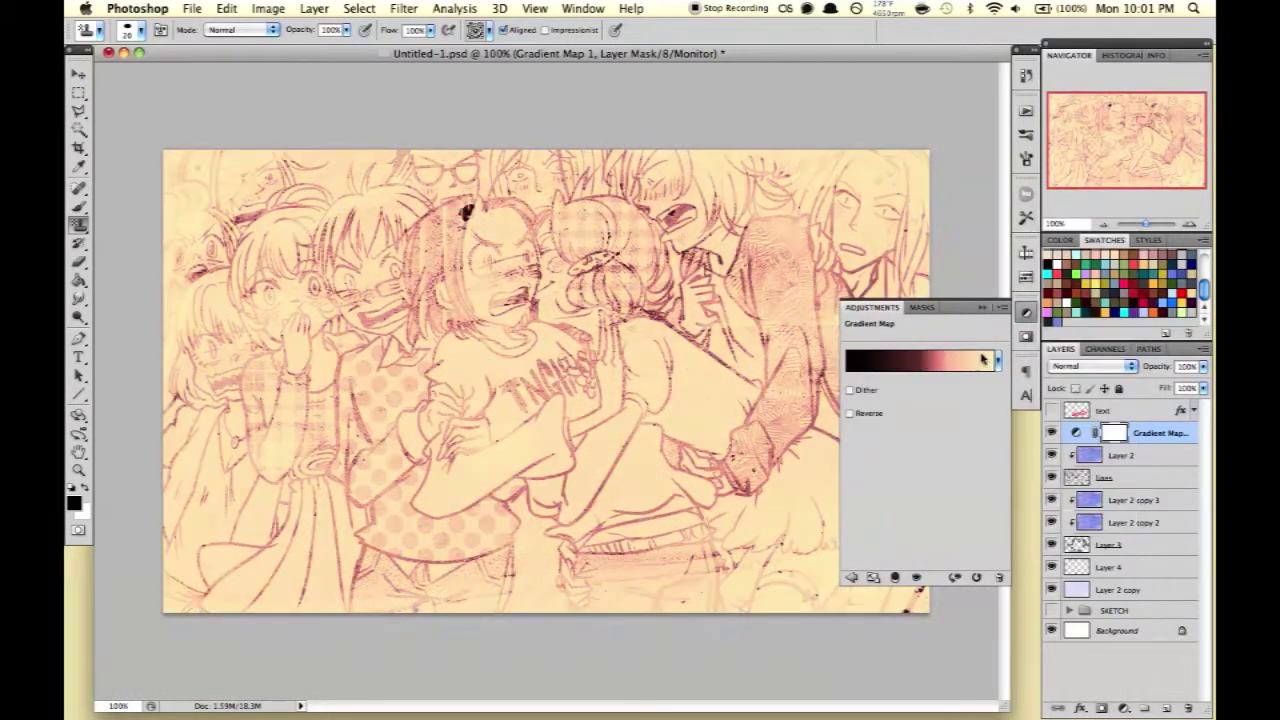
# Shift a colour stop in the gradient map, keep Soft Light, and lower fill to about 63%.
pyautogui.click(983, 360)
pyautogui.moveTo(771, 443); pyautogui.dragTo(830, 443)
pyautogui.click(863, 197)
pyautogui.click(1090, 366)
pyautogui.click(1085, 524)
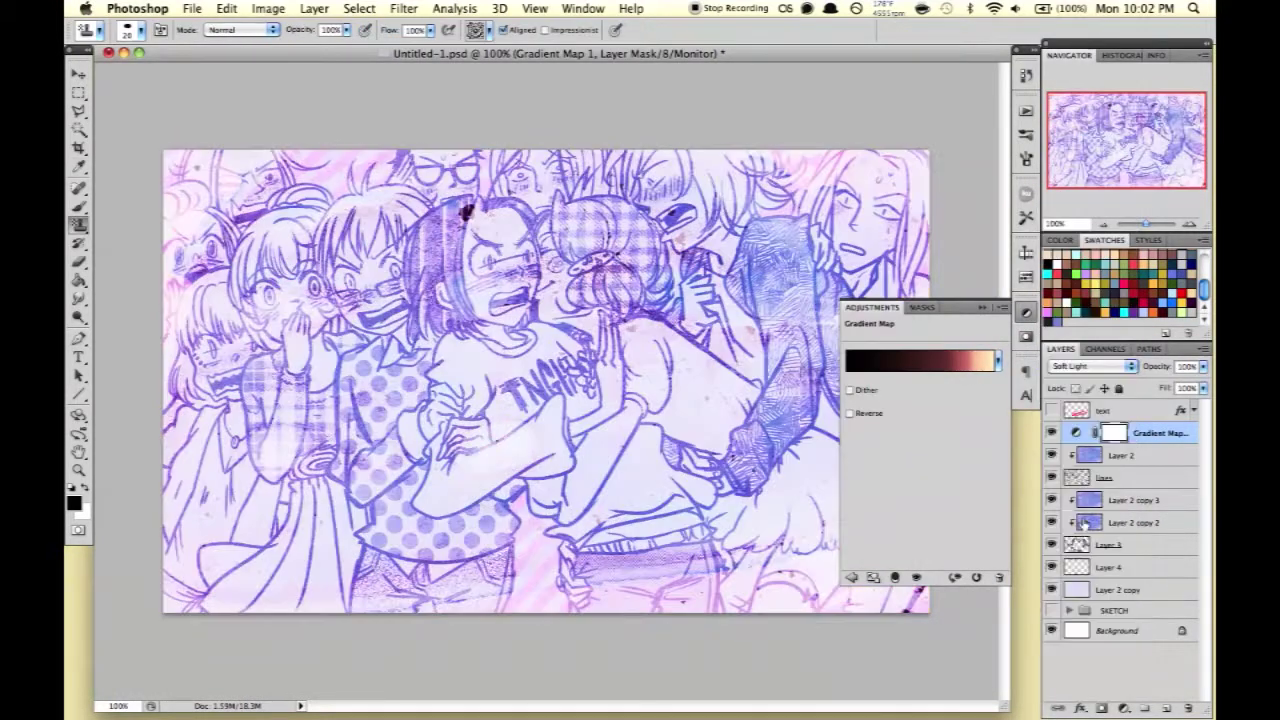
pyautogui.moveTo(1168, 410); pyautogui.dragTo(1135, 400)
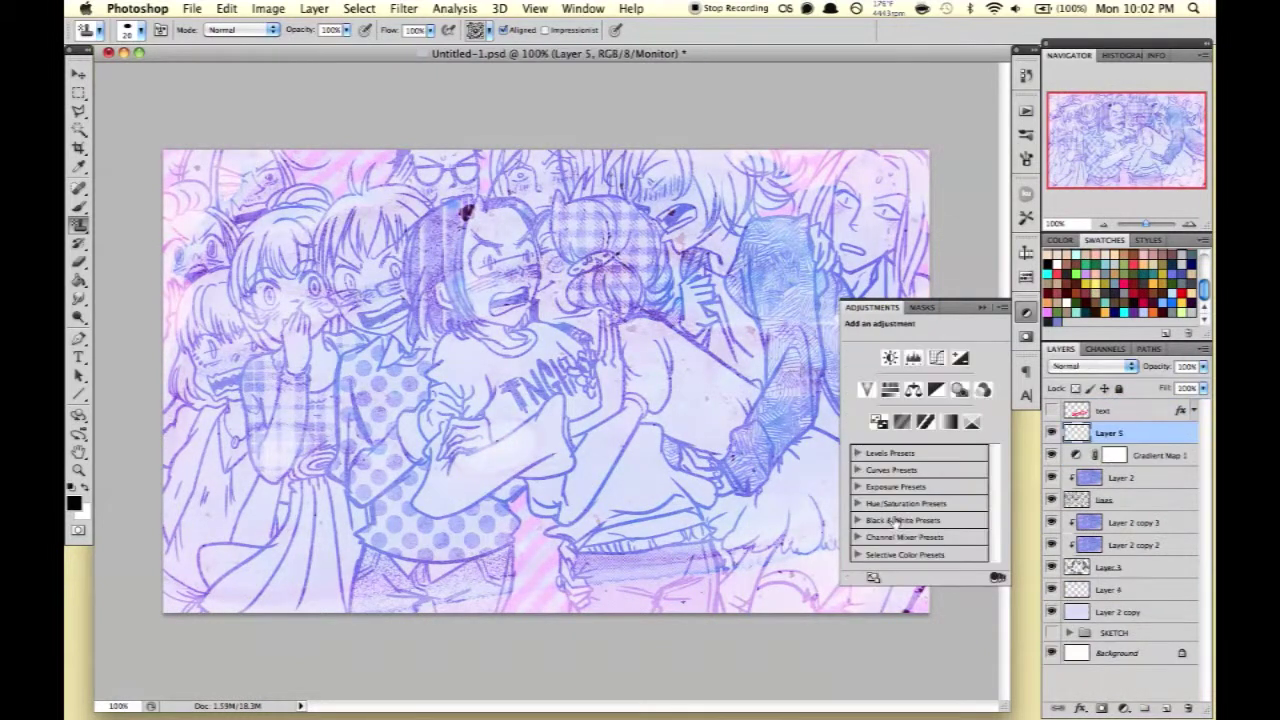
# Fill a new Layer 6 with a brown-to-light gradient in Soft Light, placed above Gradient Map 1.
pyautogui.click(1133, 500)
pyautogui.press('g')
pyautogui.click(1143, 707)
pyautogui.moveTo(545, 610); pyautogui.dragTo(545, 150)
pyautogui.click(1090, 366)
pyautogui.click(1070, 530)
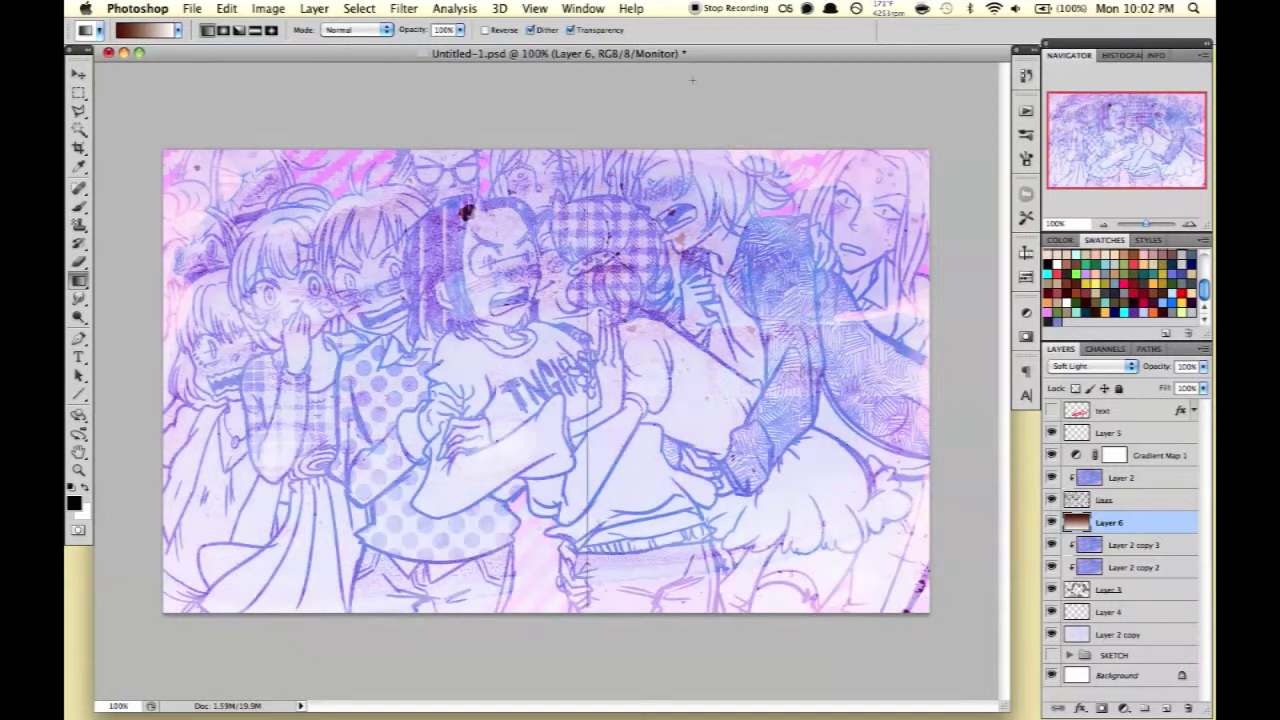
pyautogui.moveTo(700, 600); pyautogui.dragTo(267, 67)
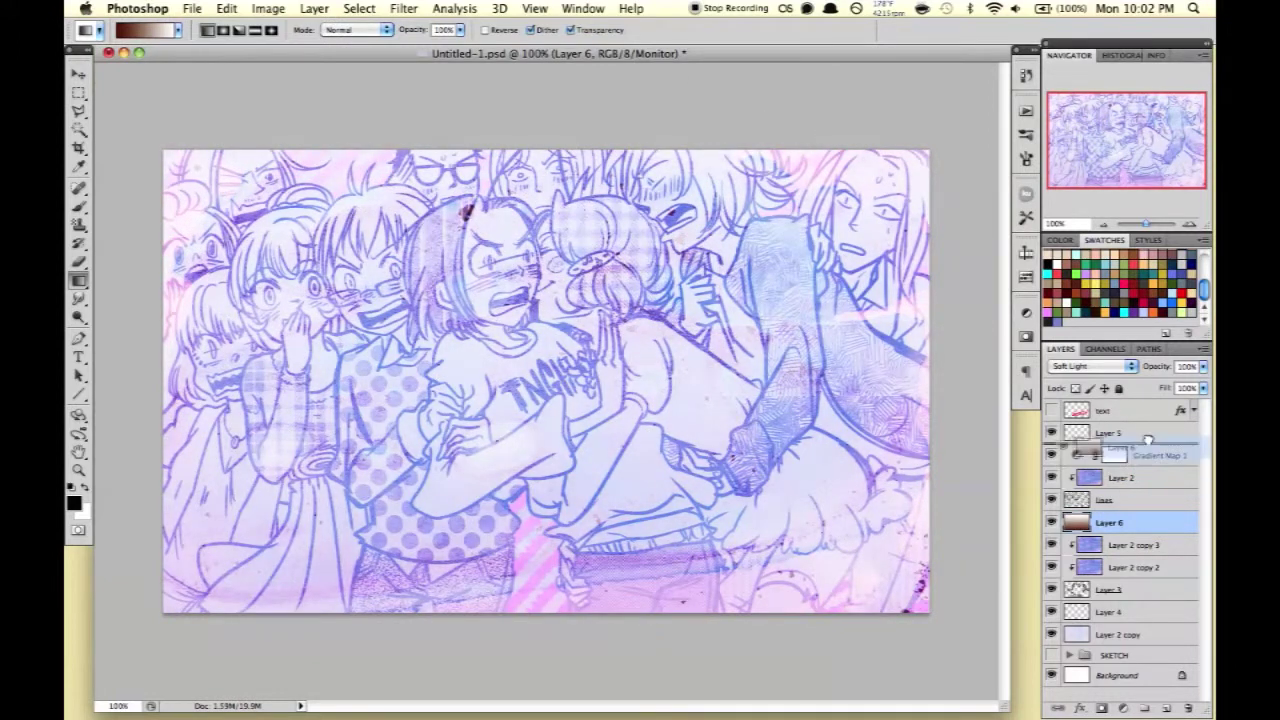
pyautogui.moveTo(1148, 440); pyautogui.dragTo(1148, 435)
# Refill Layer 6 with a purple gradient, then with a black-to-peach gradient.
pyautogui.click(178, 29)
pyautogui.click(100, 110)
pyautogui.moveTo(570, 612); pyautogui.dragTo(570, 472)
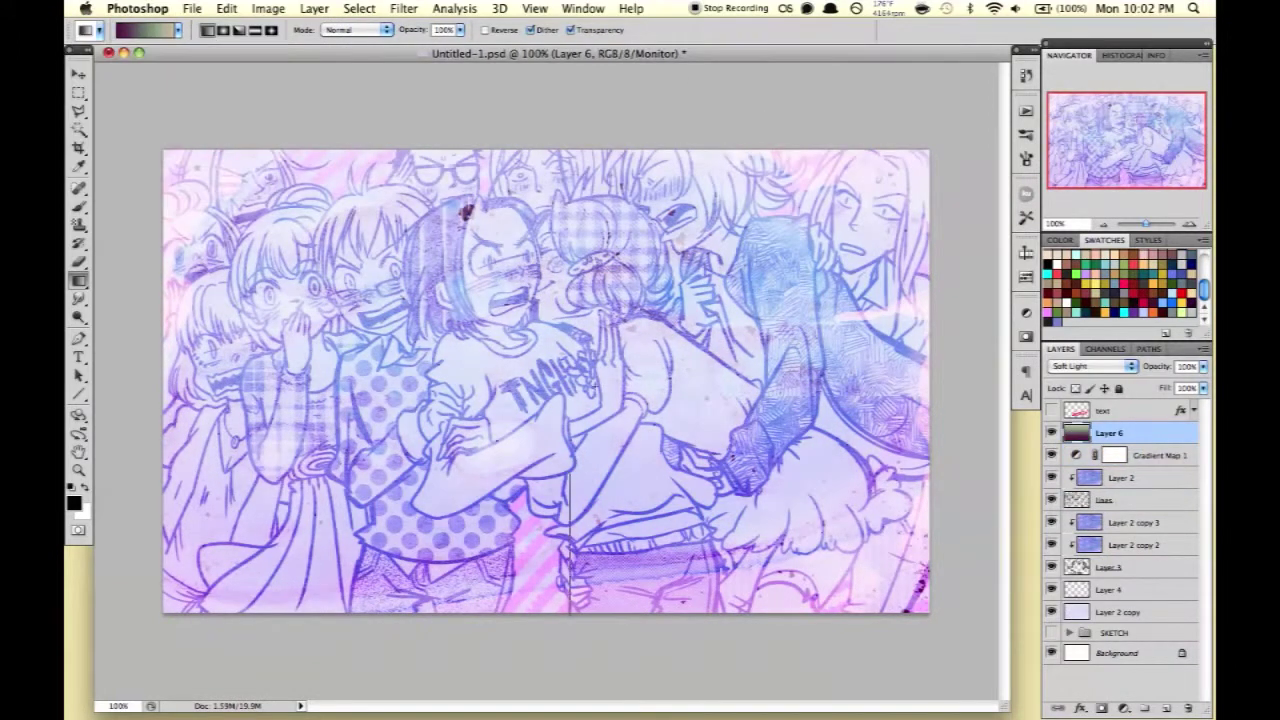
pyautogui.click(178, 29)
pyautogui.click(150, 95)
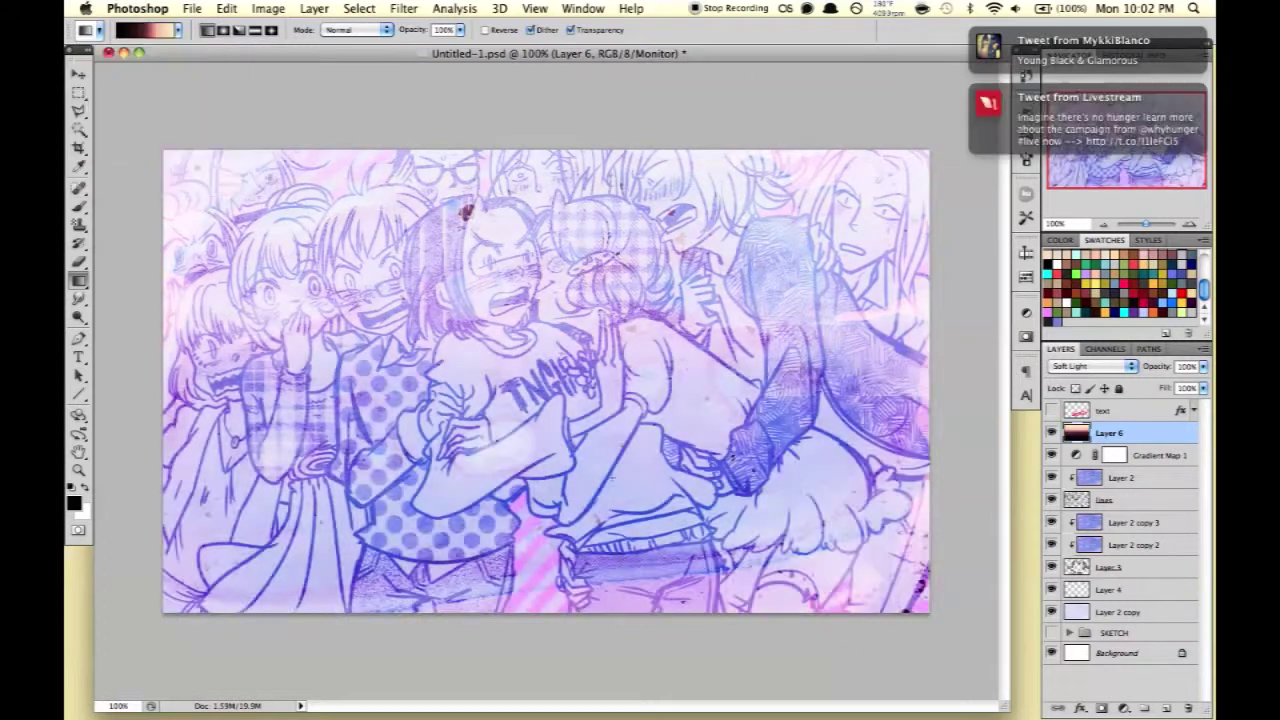
# Apply a Gaussian Blur to Layer 6 and set it to Overlay blending.
pyautogui.click(415, 8)
pyautogui.click(450, 22)
pyautogui.click(1030, 157)
pyautogui.click(1105, 367)
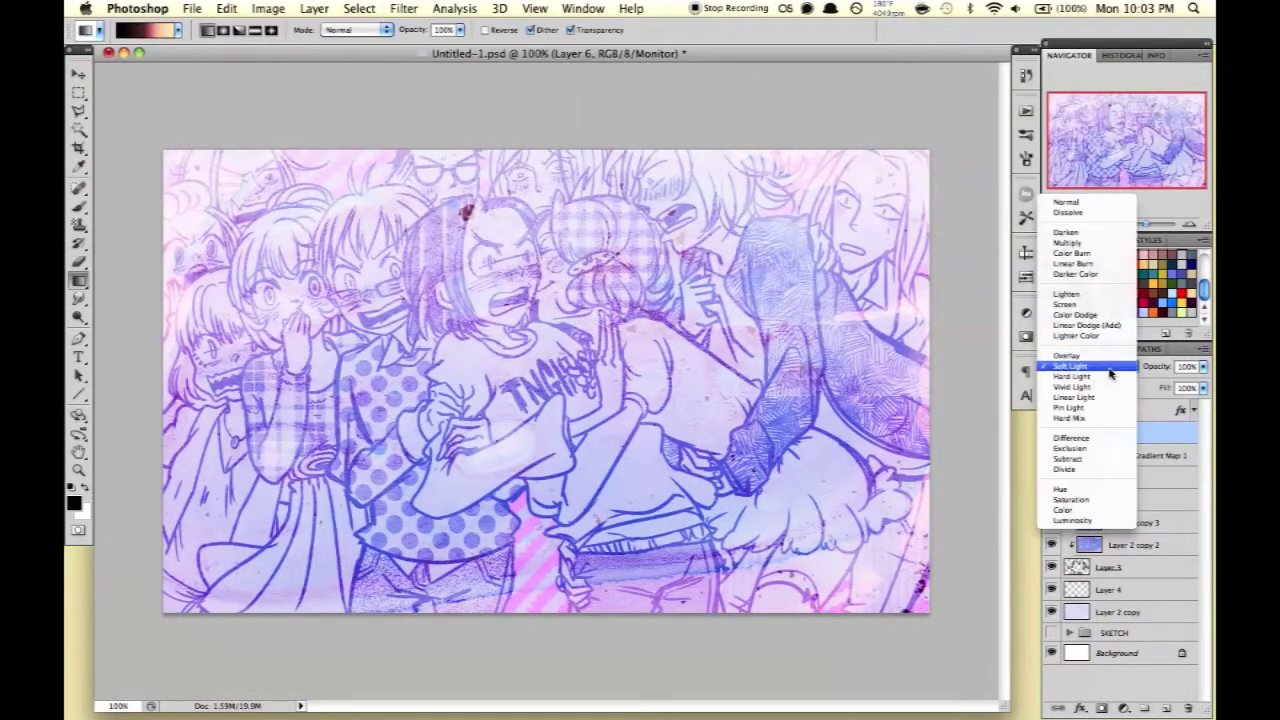
pyautogui.click(1066, 355)
# Preview the bokeh, vintage wallpaper, grunge and vintage book textures in Finder's column view.
pyautogui.press('super+Tab')
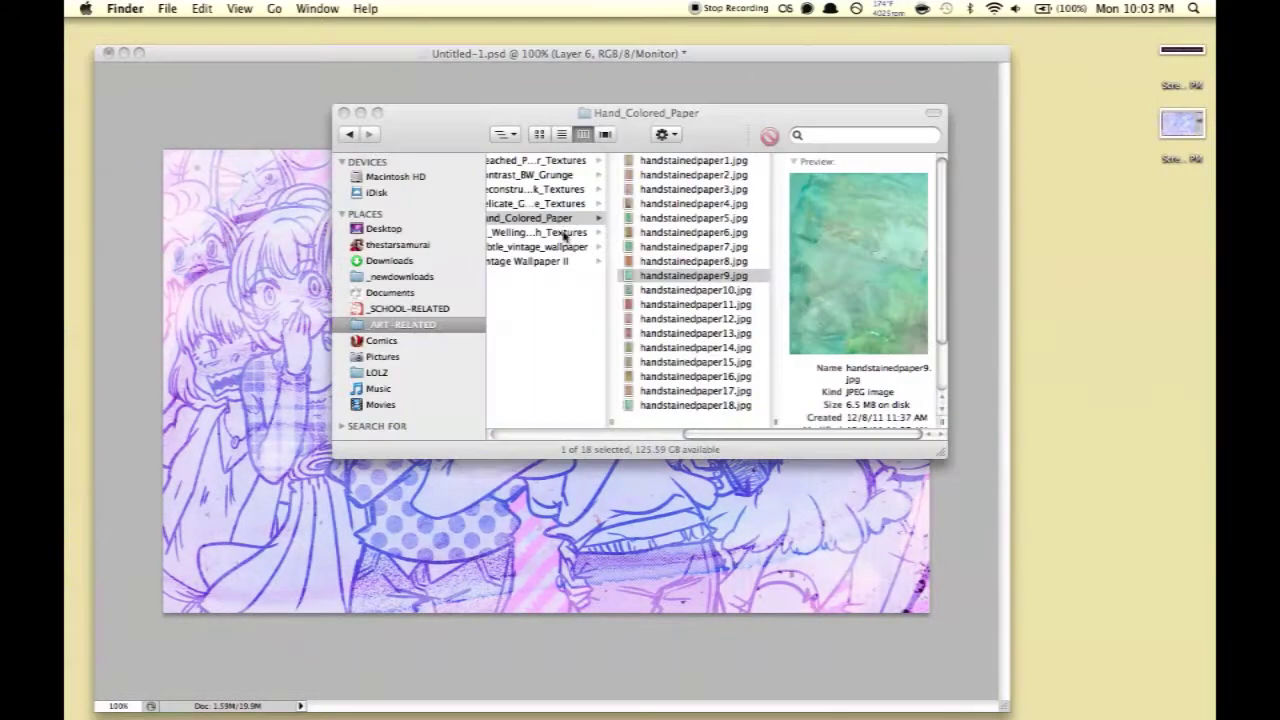
pyautogui.click(563, 232)
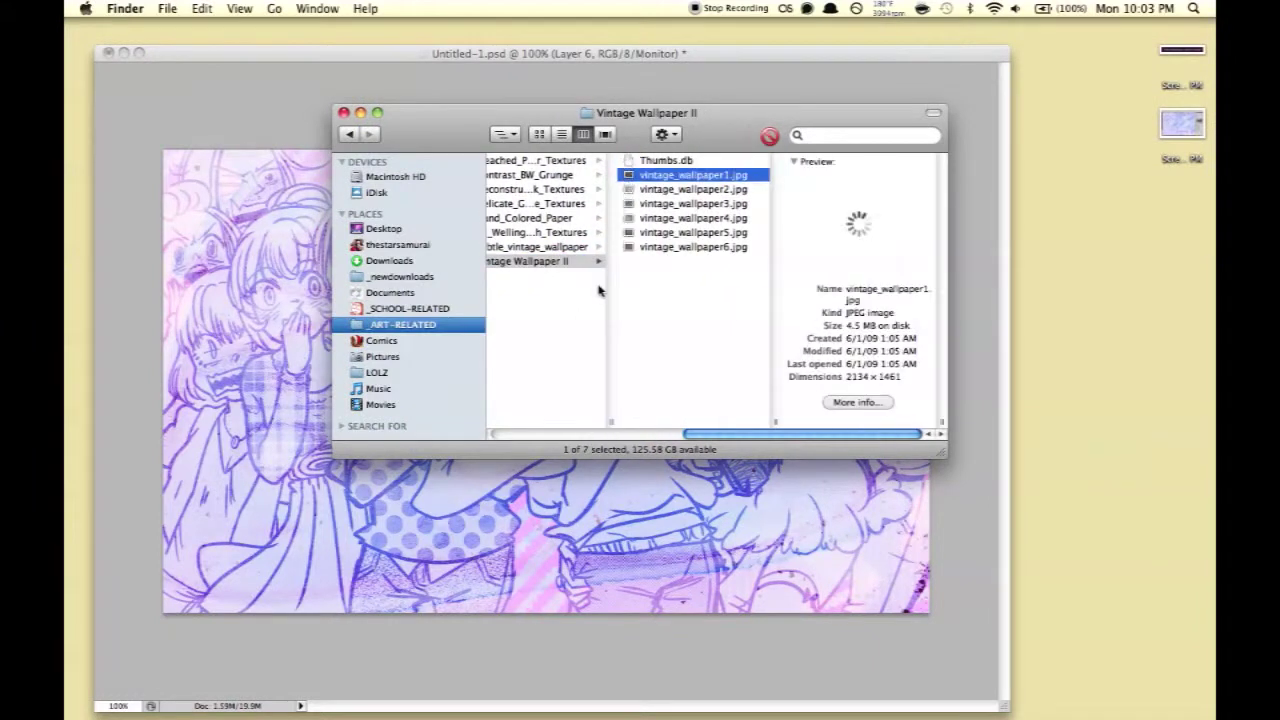
pyautogui.press('space')
pyautogui.press('Down')
pyautogui.press('space')
pyautogui.press('Left')
pyautogui.press('Up')
pyautogui.press('Up')
pyautogui.press('Up')
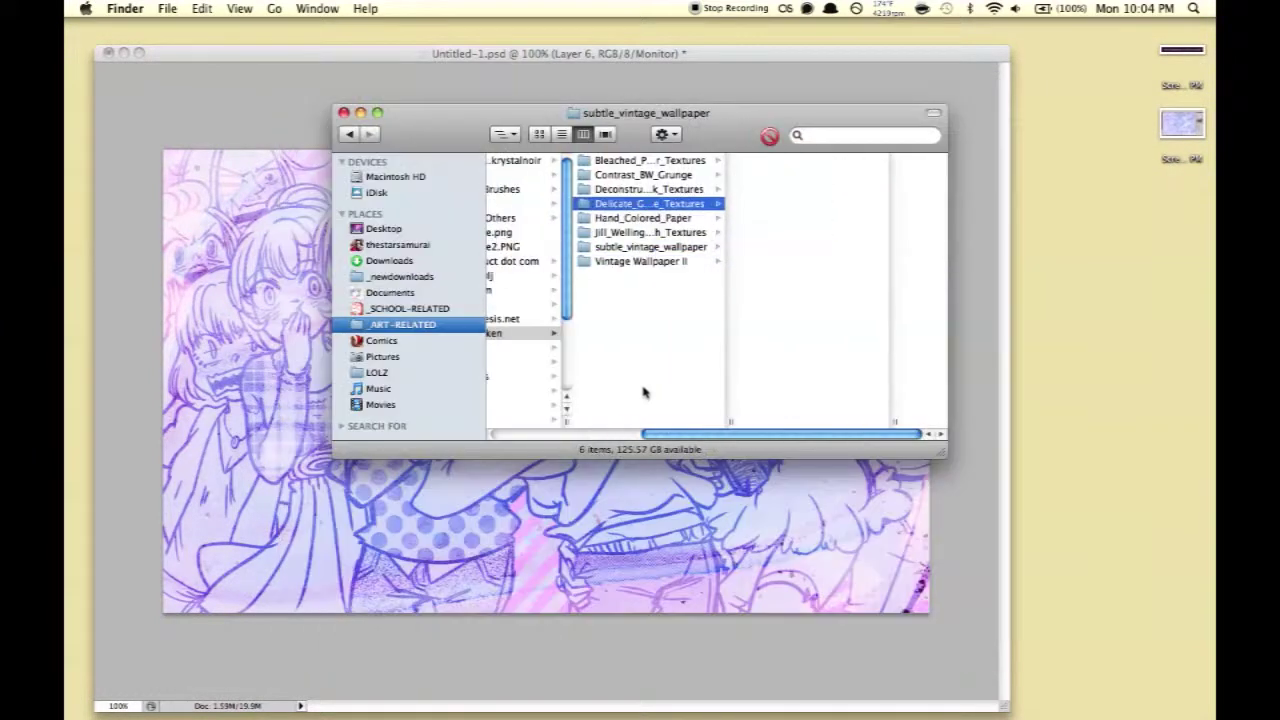
pyautogui.press('space')
pyautogui.press('Down')
pyautogui.press('Down')
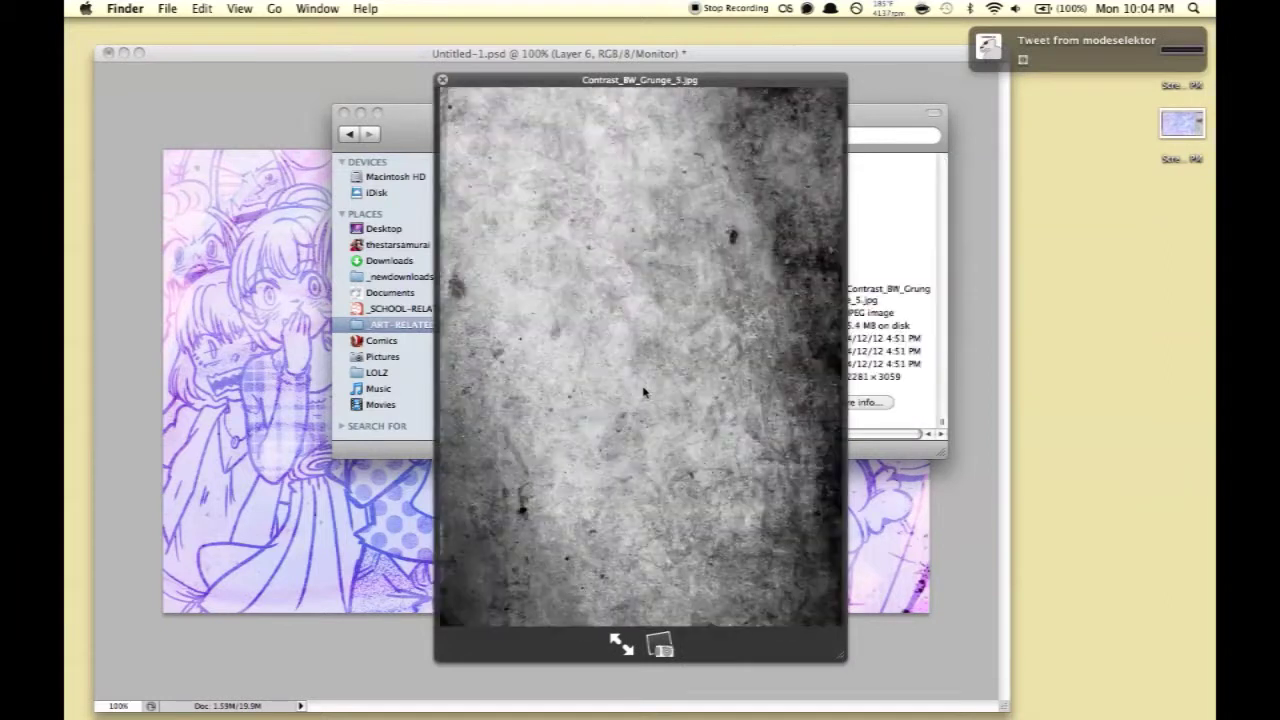
pyautogui.press('space')
pyautogui.press('Left')
pyautogui.press('Down')
pyautogui.press('Right')
pyautogui.press('space')
pyautogui.press('Down')
pyautogui.press('Down')
pyautogui.press('Down')
pyautogui.press('Down')
pyautogui.press('Down')
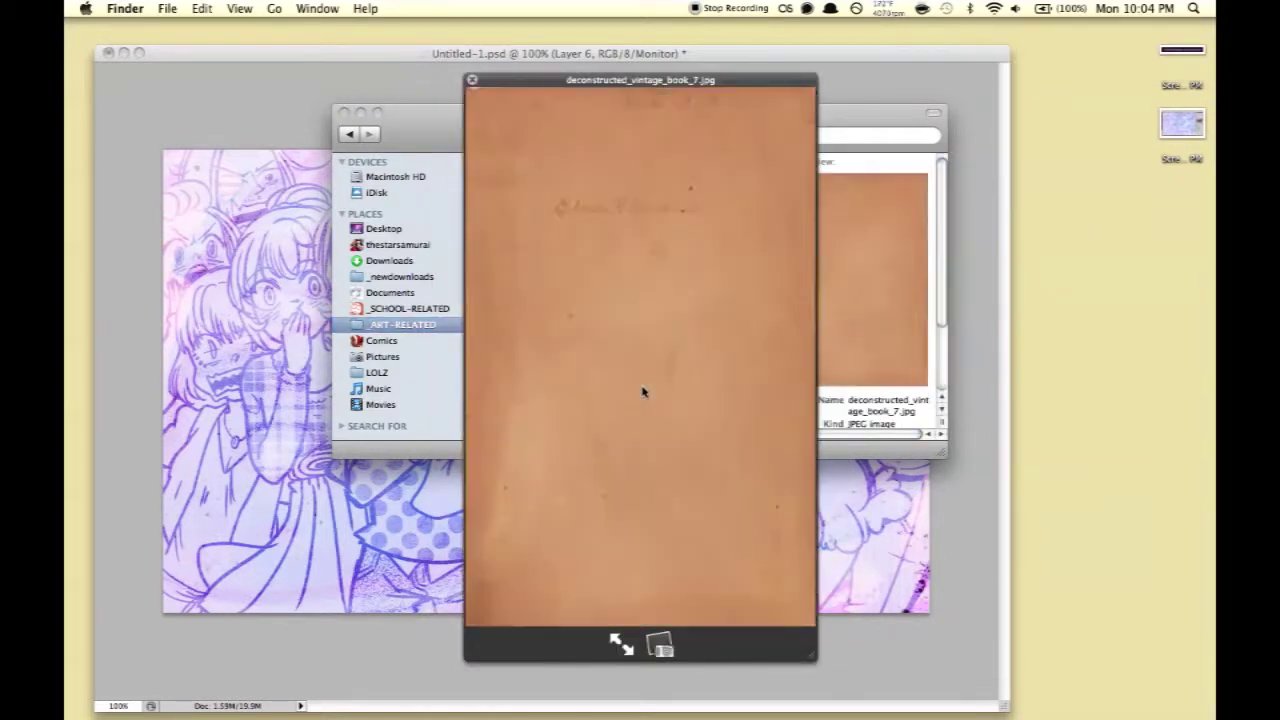
pyautogui.press('Down')
pyautogui.press('Down')
pyautogui.press('Down')
pyautogui.press('space')
pyautogui.press('Left')
pyautogui.press('Left')
# Browse the masterjinn and morethings folders and drag the handwritten notebook page onto the canvas.
pyautogui.press('Down')
pyautogui.press('Down')
pyautogui.press('Down')
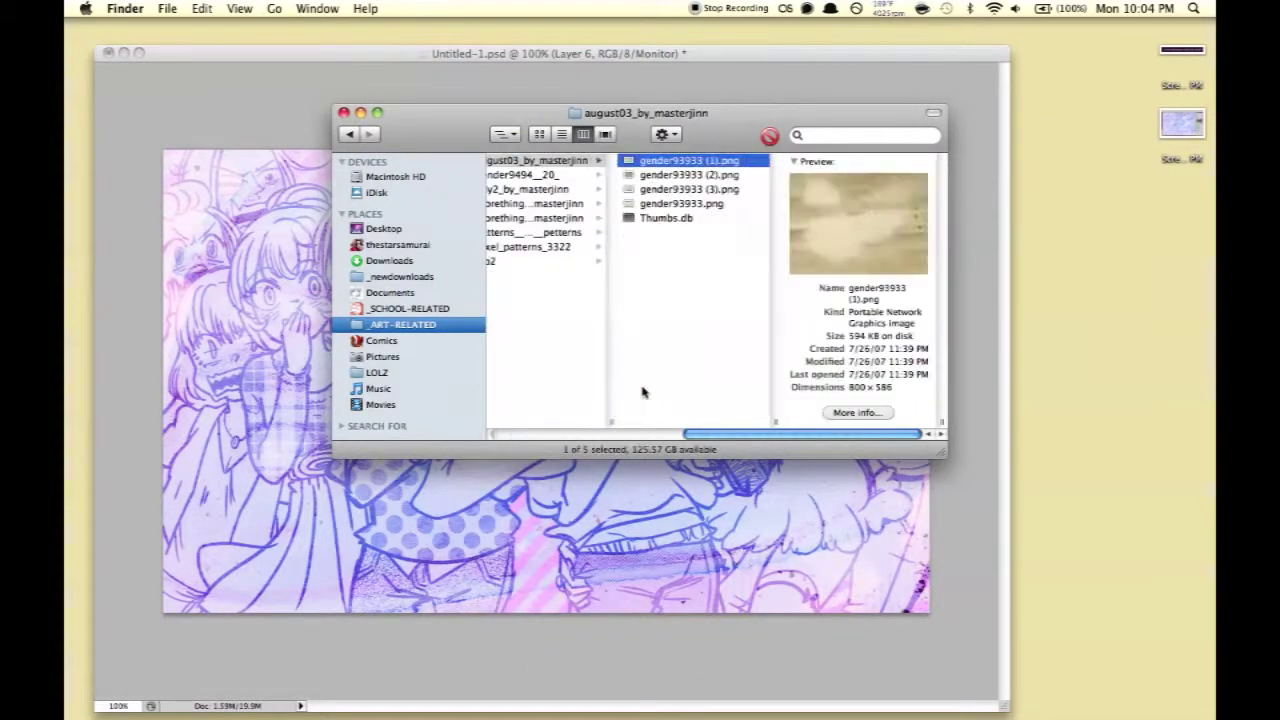
pyautogui.press('Down')
pyautogui.press('Down')
pyautogui.press('Down')
pyautogui.press('Left')
pyautogui.press('Down')
pyautogui.press('Down')
pyautogui.press('Right')
pyautogui.press('space')
pyautogui.press('Left')
pyautogui.press('Up')
pyautogui.press('Right')
pyautogui.press('Down')
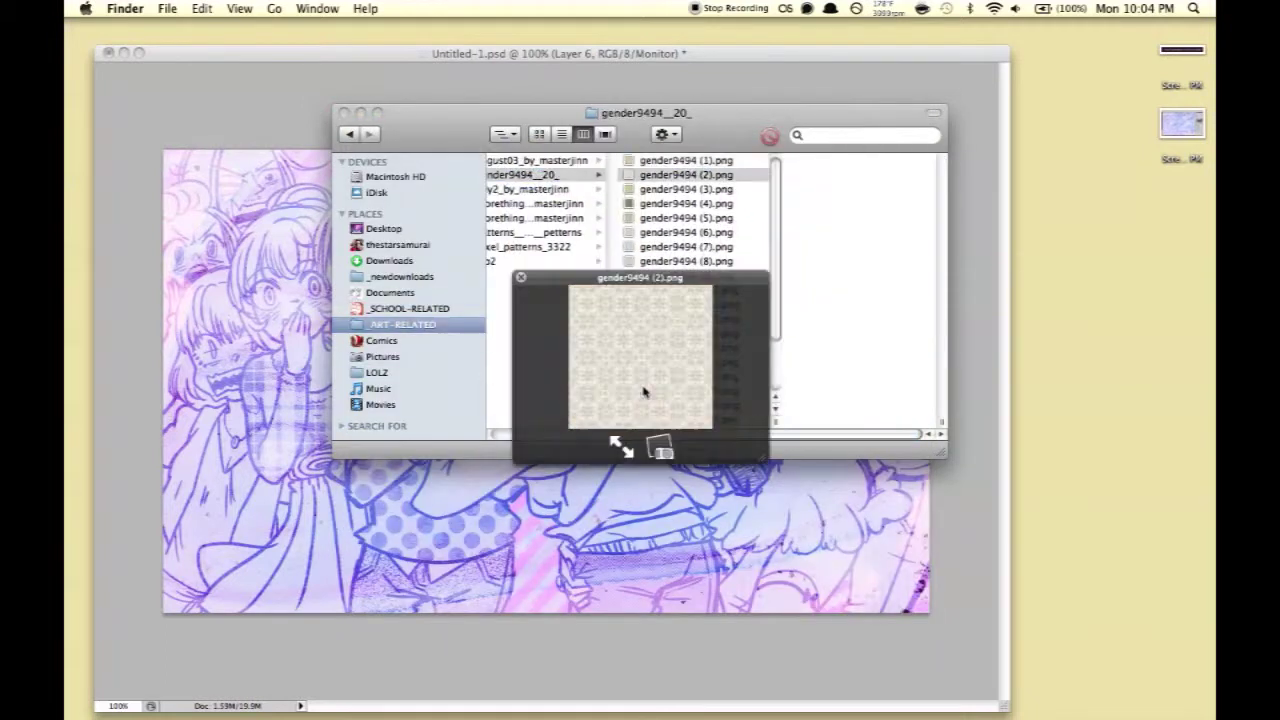
pyautogui.press('space')
pyautogui.press('Left')
pyautogui.press('Down')
pyautogui.press('Down')
pyautogui.press('Right')
pyautogui.press('space')
pyautogui.press('Down')
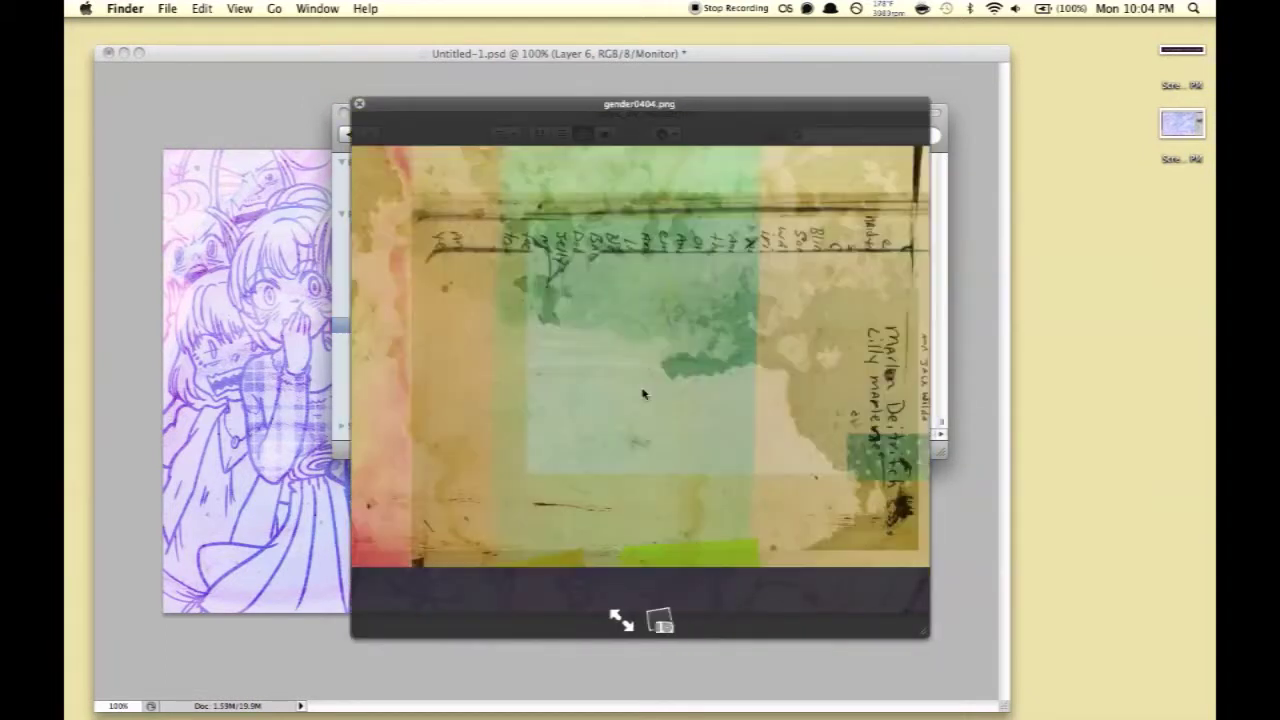
pyautogui.press('space')
pyautogui.press('Up')
pyautogui.press('space')
pyautogui.press('space')
pyautogui.press('Left')
pyautogui.press('Down')
pyautogui.press('Down')
pyautogui.press('Right')
pyautogui.press('space')
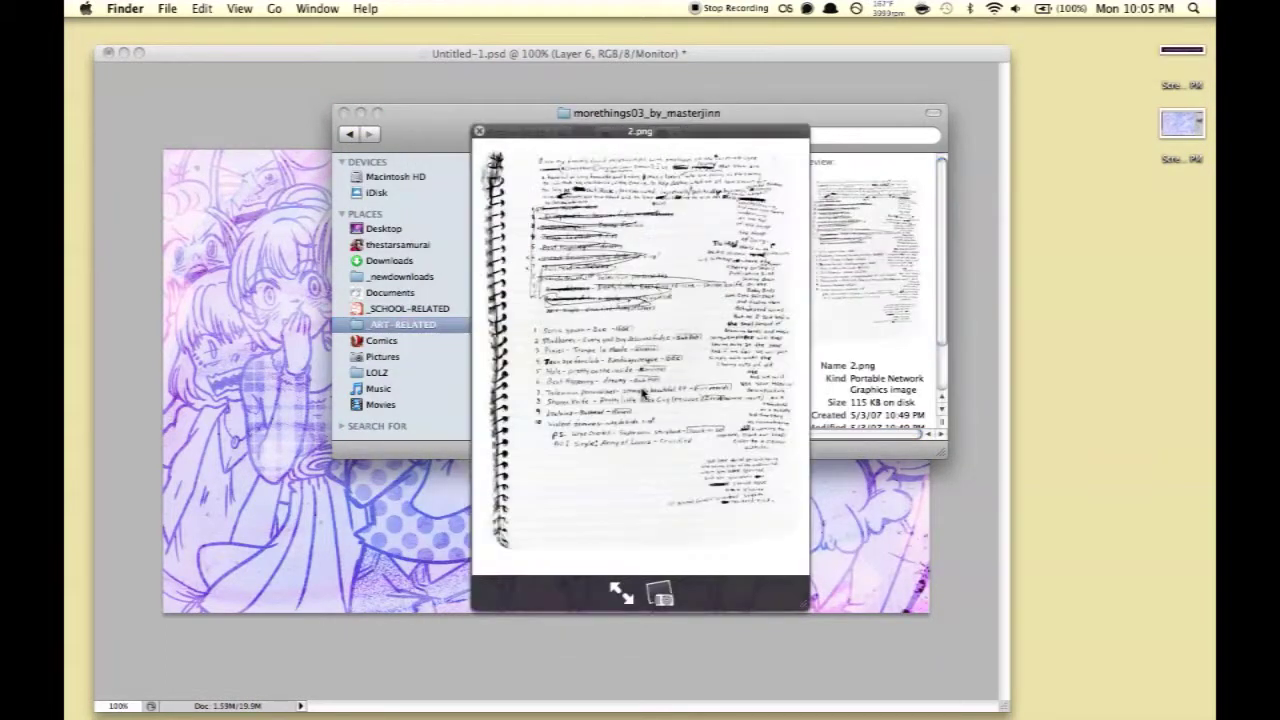
pyautogui.press('Down')
pyautogui.moveTo(641, 397)
pyautogui.mouseDown()
pyautogui.moveTo(545, 380)
pyautogui.moveTo(703, 424)
pyautogui.mouseUp()
# Commit the placed notebook page and set its layer to Darken blending.
pyautogui.press('Return')
pyautogui.rightClick(1082, 433)
pyautogui.click(1090, 366)
pyautogui.click(1095, 376)
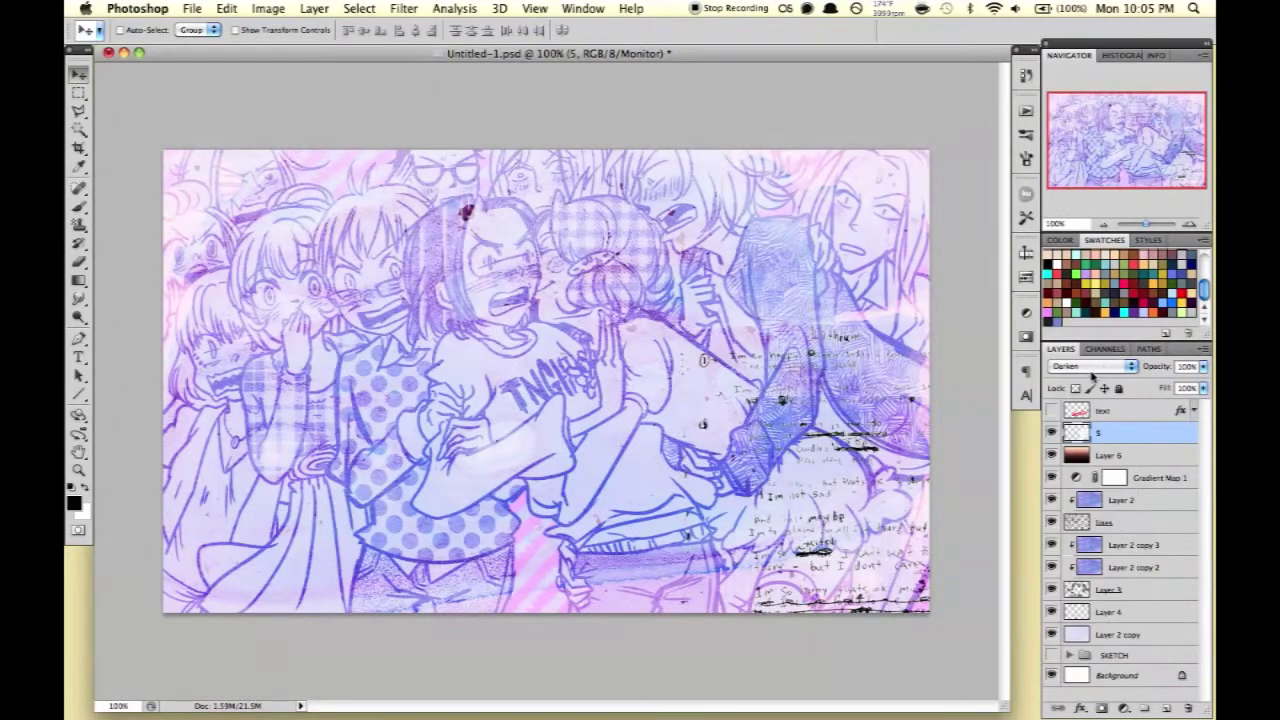
# Give the notebook layer a blue Color Overlay blended in Color mode.
pyautogui.doubleClick(1125, 436)
pyautogui.click(689, 399)
pyautogui.moveTo(966, 206); pyautogui.dragTo(447, 239)
pyautogui.click(420, 278)
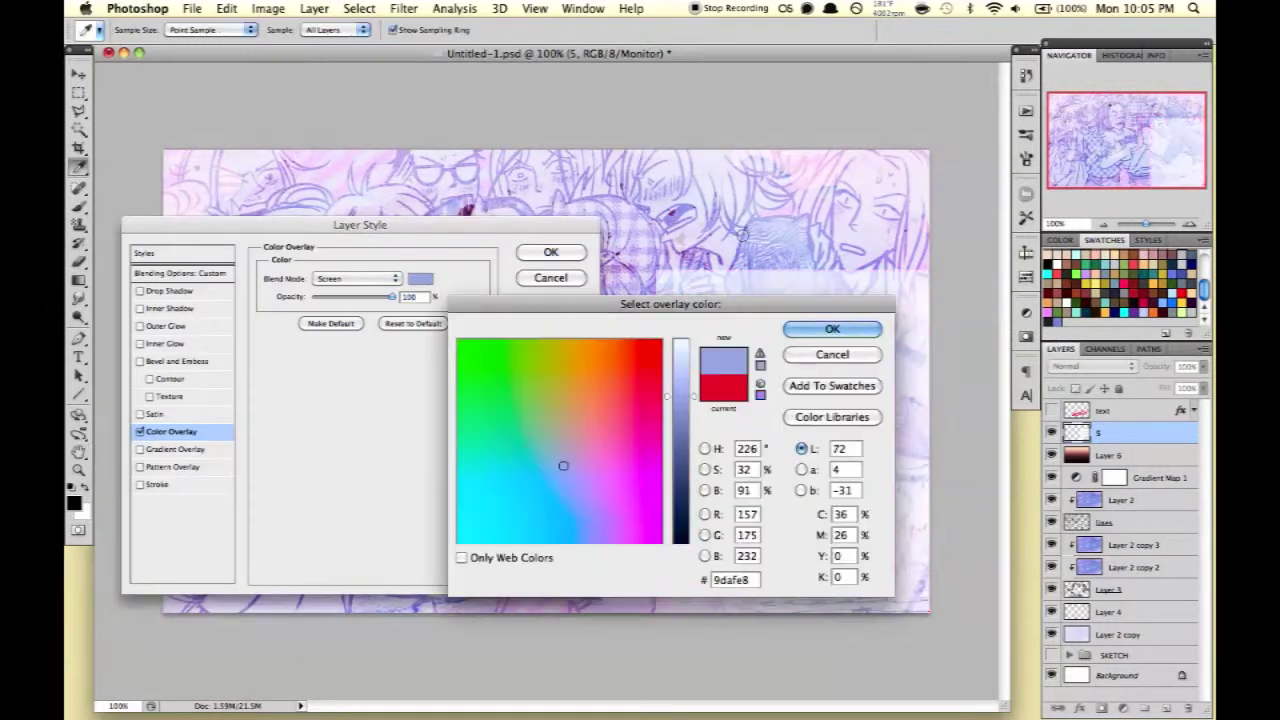
pyautogui.click(425, 286)
pyautogui.moveTo(670, 303); pyautogui.dragTo(971, 157)
pyautogui.click(1133, 182)
pyautogui.click(357, 278)
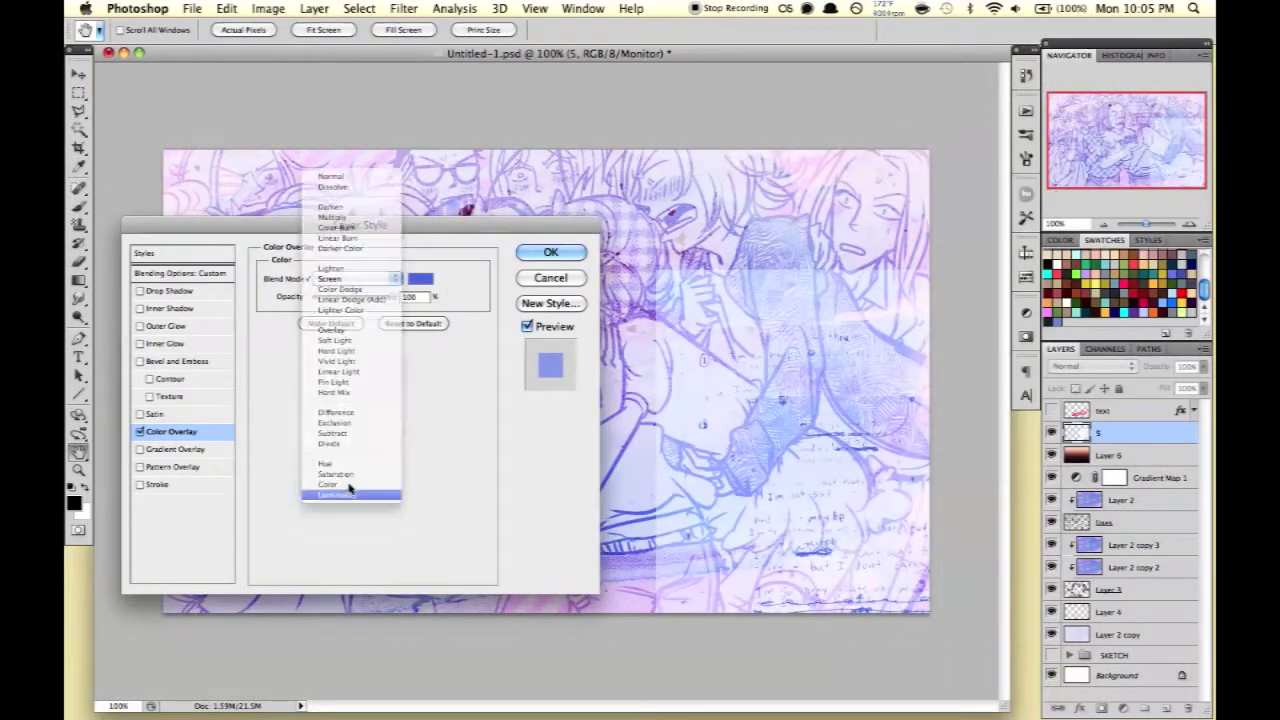
pyautogui.click(340, 486)
pyautogui.click(381, 278)
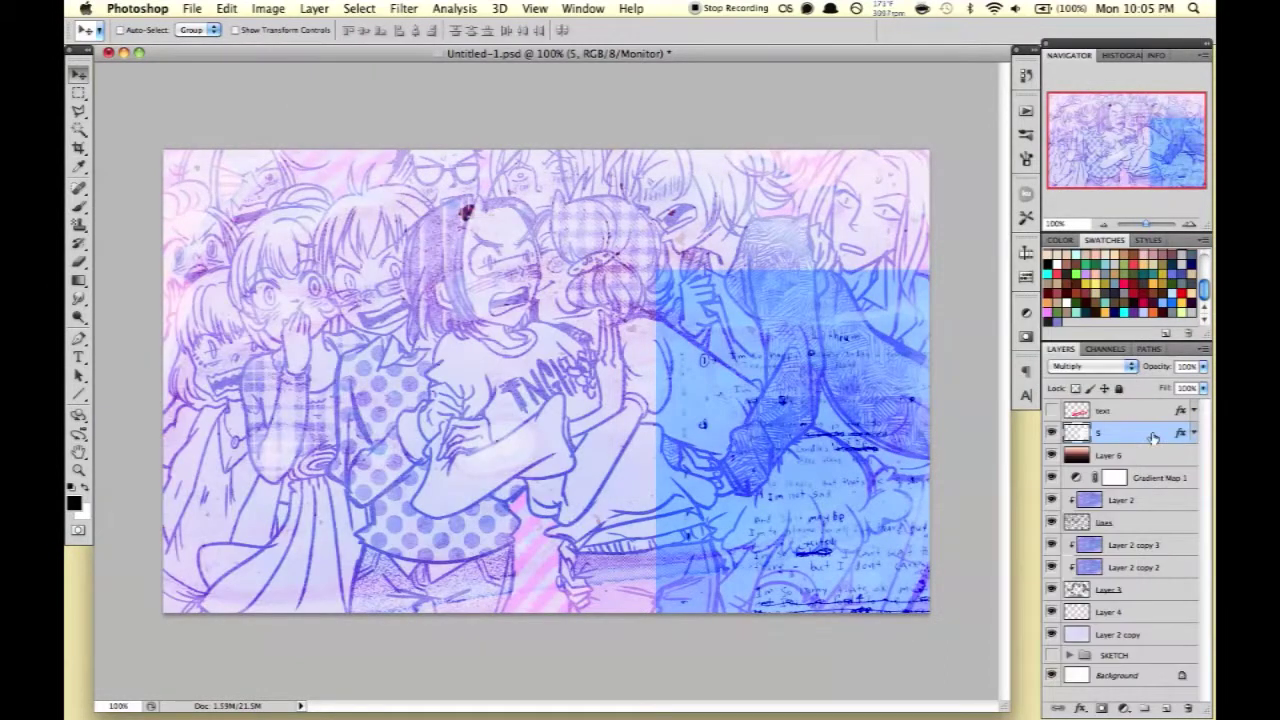
pyautogui.click(182, 432)
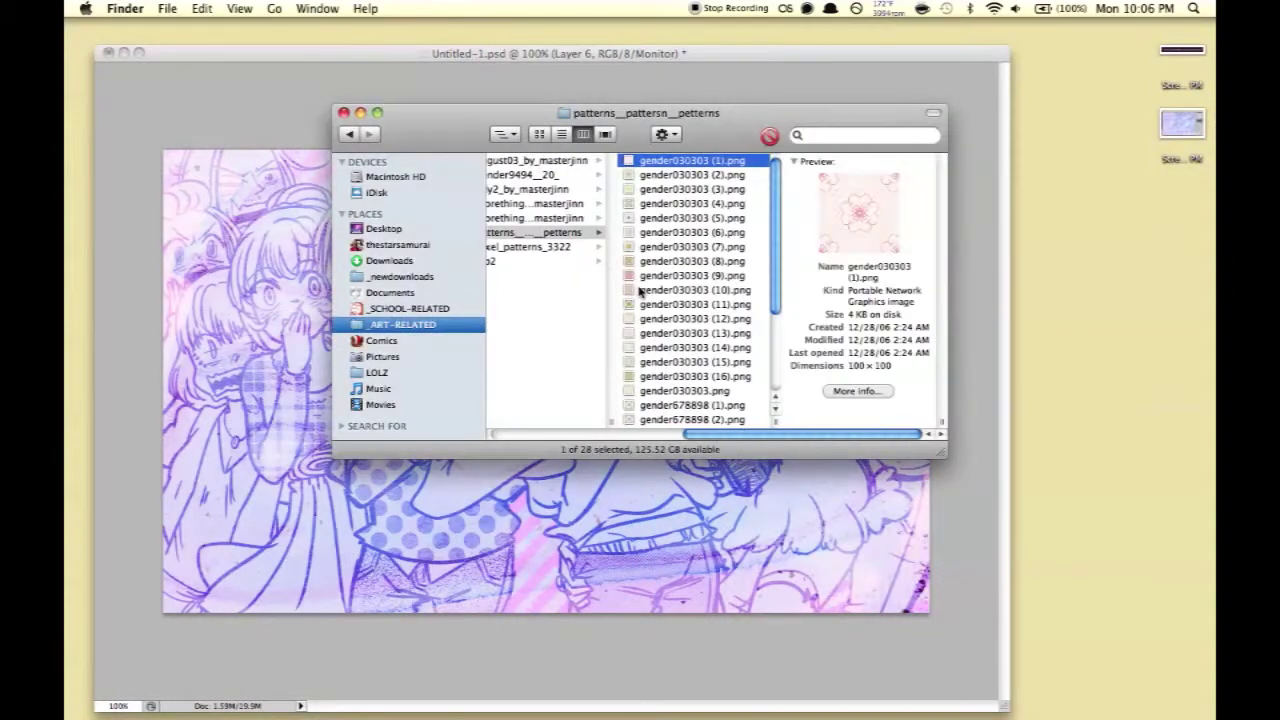
# Browse the zip2 folder and place gender059595 (7).png into the illustration.
pyautogui.press('Left')
pyautogui.press('Down')
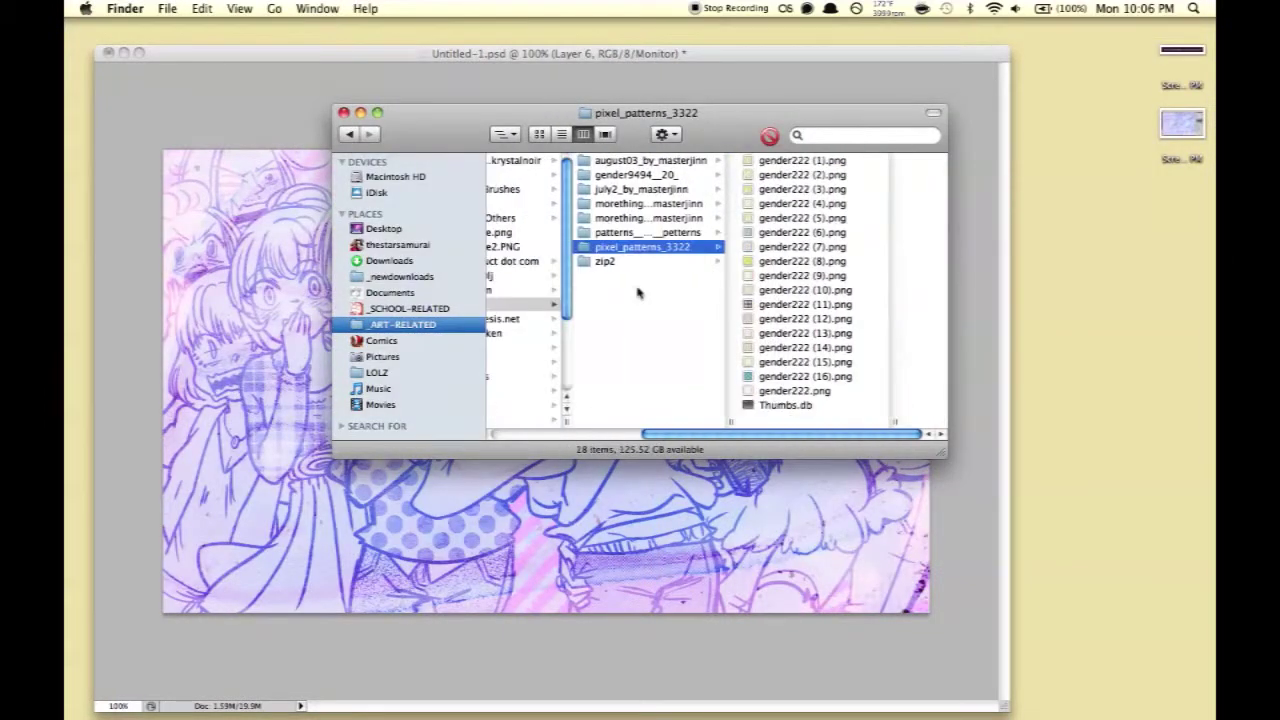
pyautogui.press('Down')
pyautogui.press('Right')
pyautogui.press('space')
pyautogui.press('Down')
pyautogui.moveTo(637, 293); pyautogui.dragTo(640, 300)
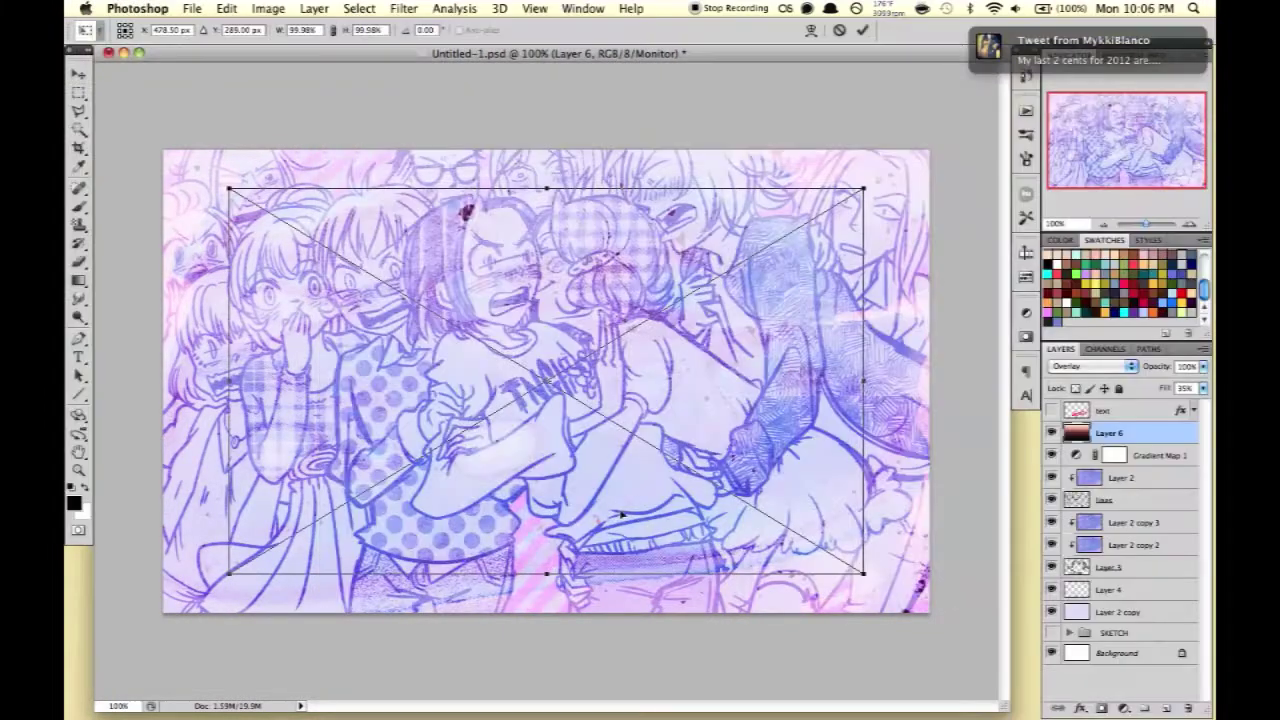
# Commit the gender059595 (7) texture and try Screen and other blend modes on it.
pyautogui.press('Return')
pyautogui.hotkey('shift', '+')
pyautogui.hotkey('shift', '+')
pyautogui.hotkey('shift', '+')
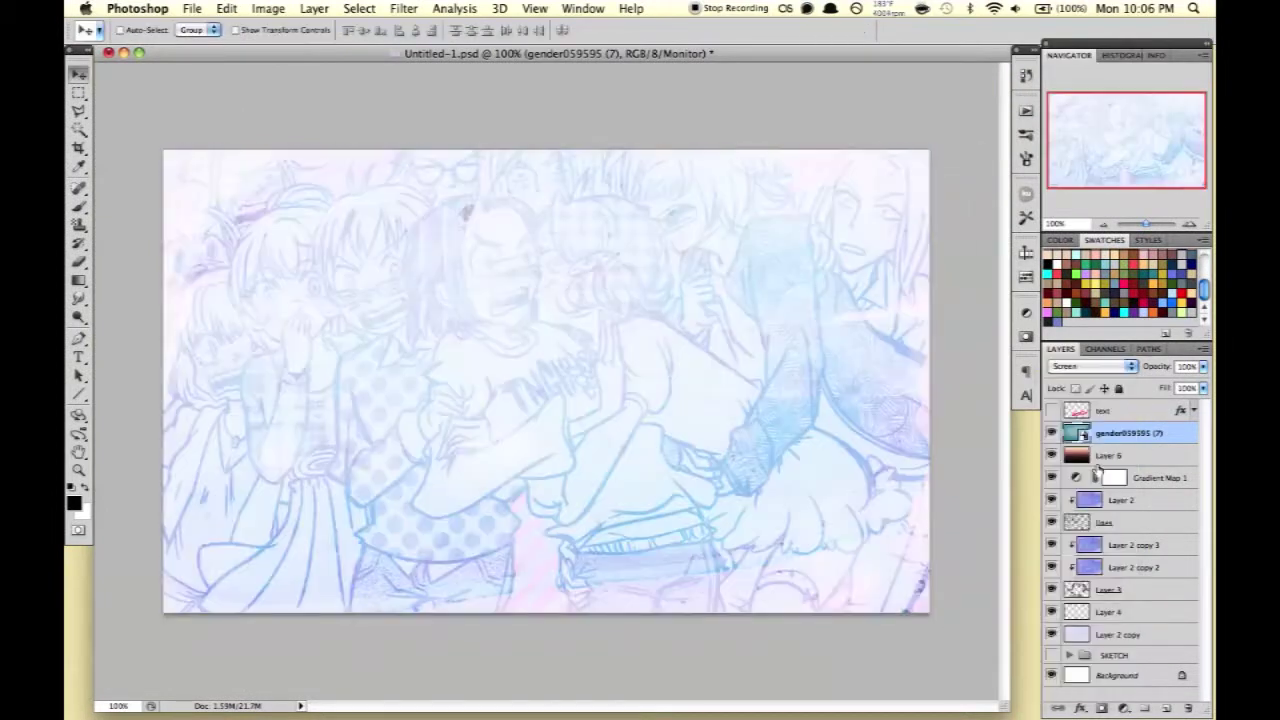
pyautogui.hotkey('shift', '+')
pyautogui.hotkey('shift', '+')
pyautogui.hotkey('shift', '+')
pyautogui.click(1092, 366)
pyautogui.click(1100, 355)
pyautogui.click(1092, 366)
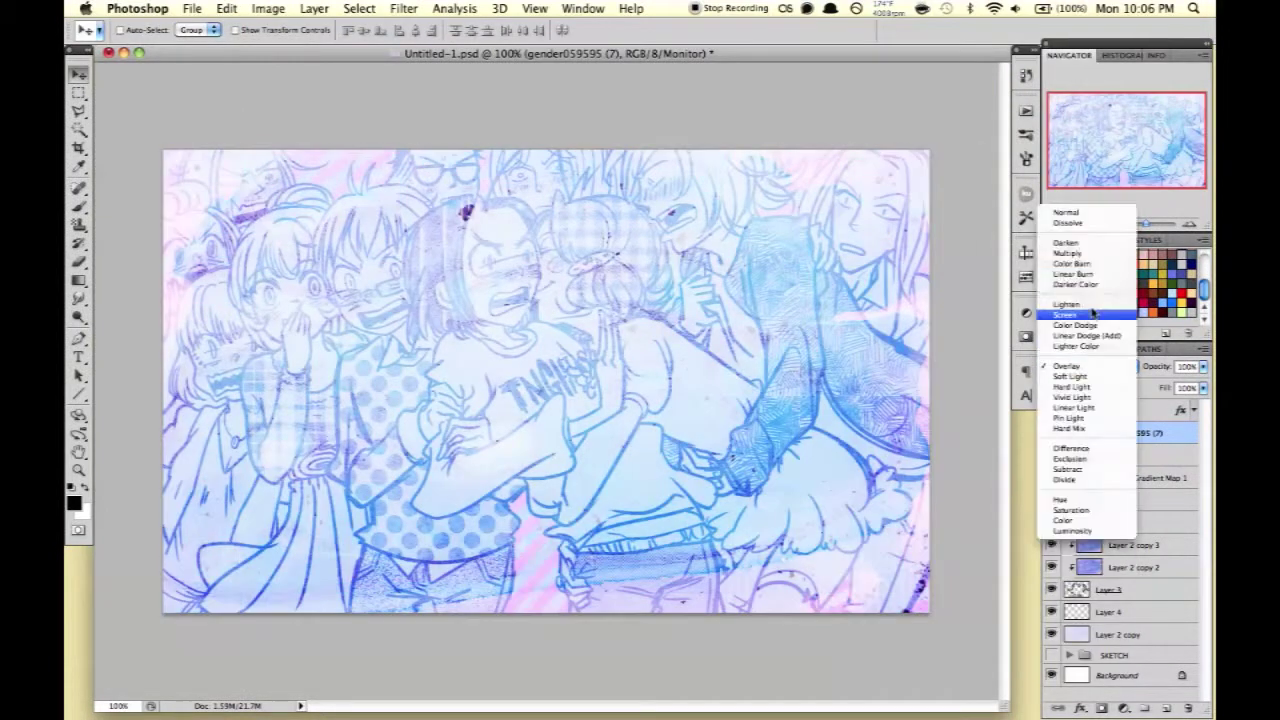
pyautogui.click(1103, 283)
pyautogui.hotkey('shift', '+')
pyautogui.hotkey('shift', '+')
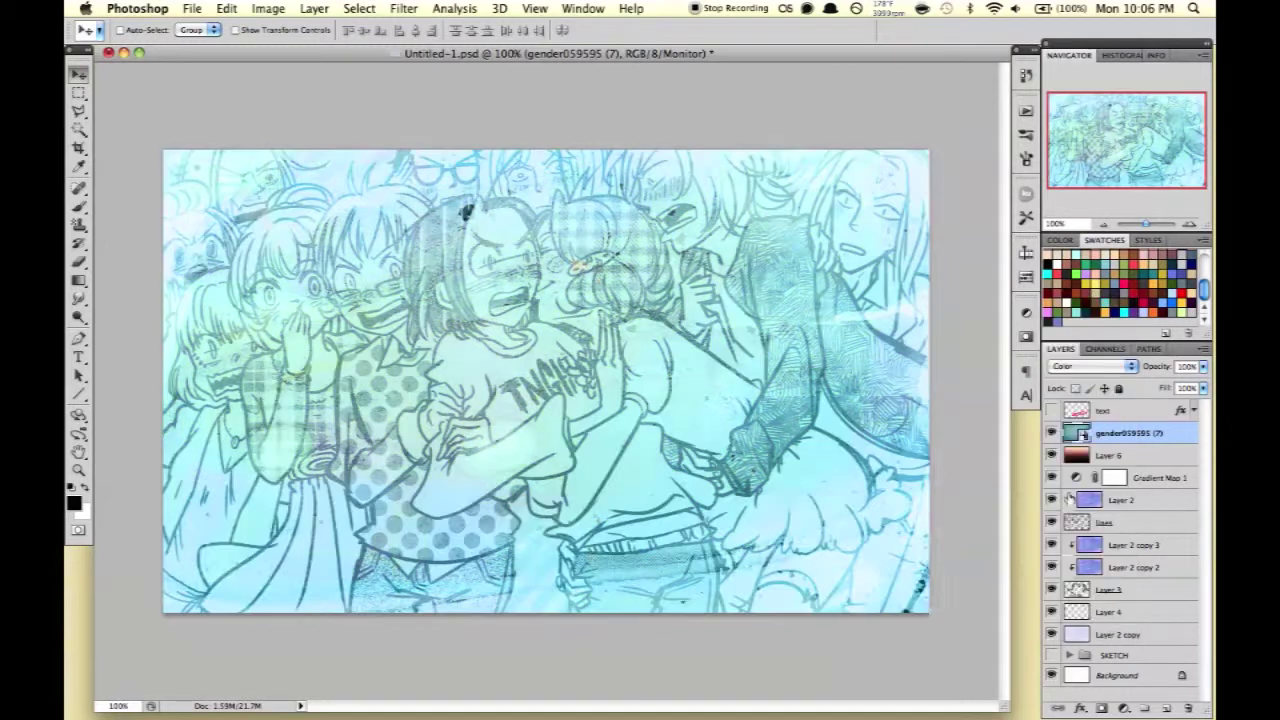
# Delete the rejected texture layer and preview further zip2 textures in Finder.
pyautogui.press('Delete')
pyautogui.press('super+Tab')
pyautogui.press('Down')
pyautogui.press('space')
pyautogui.press('Down')
pyautogui.press('Down')
# Place gender059595 (13) and scale it to cover the whole canvas.
pyautogui.press('space')
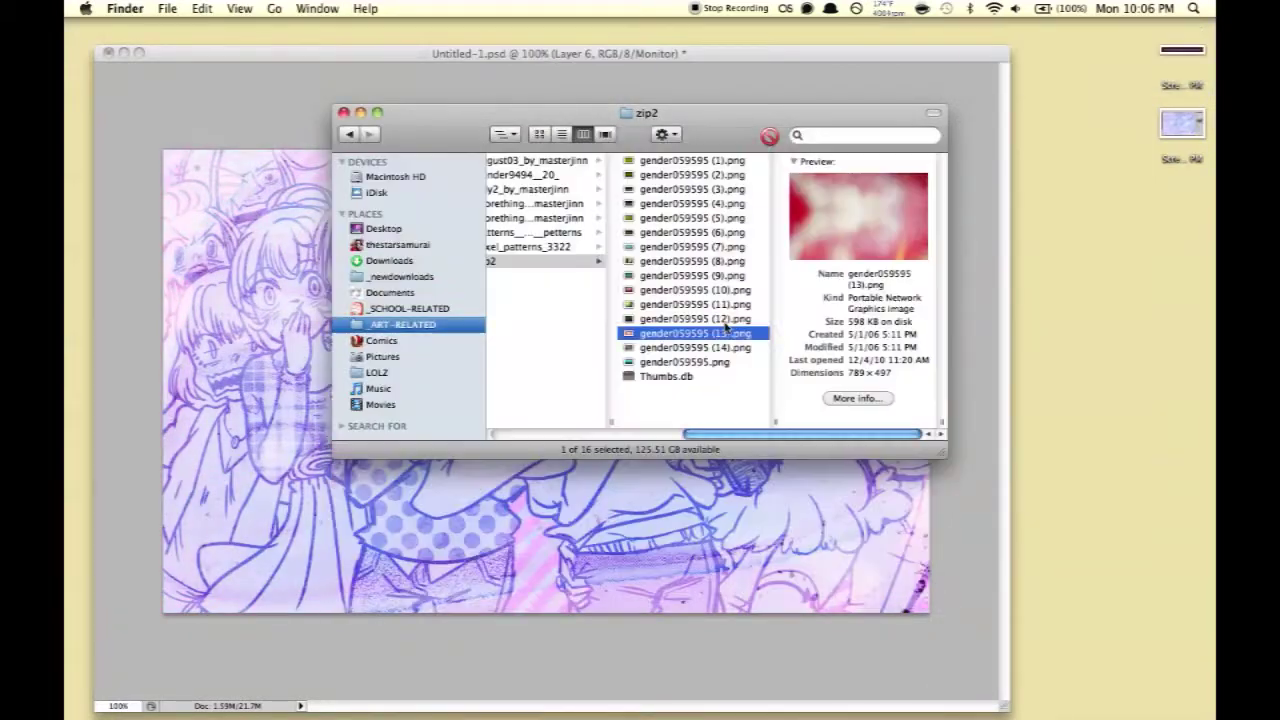
pyautogui.moveTo(690, 331); pyautogui.dragTo(700, 330)
pyautogui.moveTo(773, 513); pyautogui.dragTo(929, 613)
pyautogui.press('Return')
pyautogui.moveTo(1092, 366)
pyautogui.mouseDown()
pyautogui.moveTo(1100, 420)
pyautogui.moveTo(1100, 300)
pyautogui.moveTo(1076, 272)
pyautogui.mouseUp()
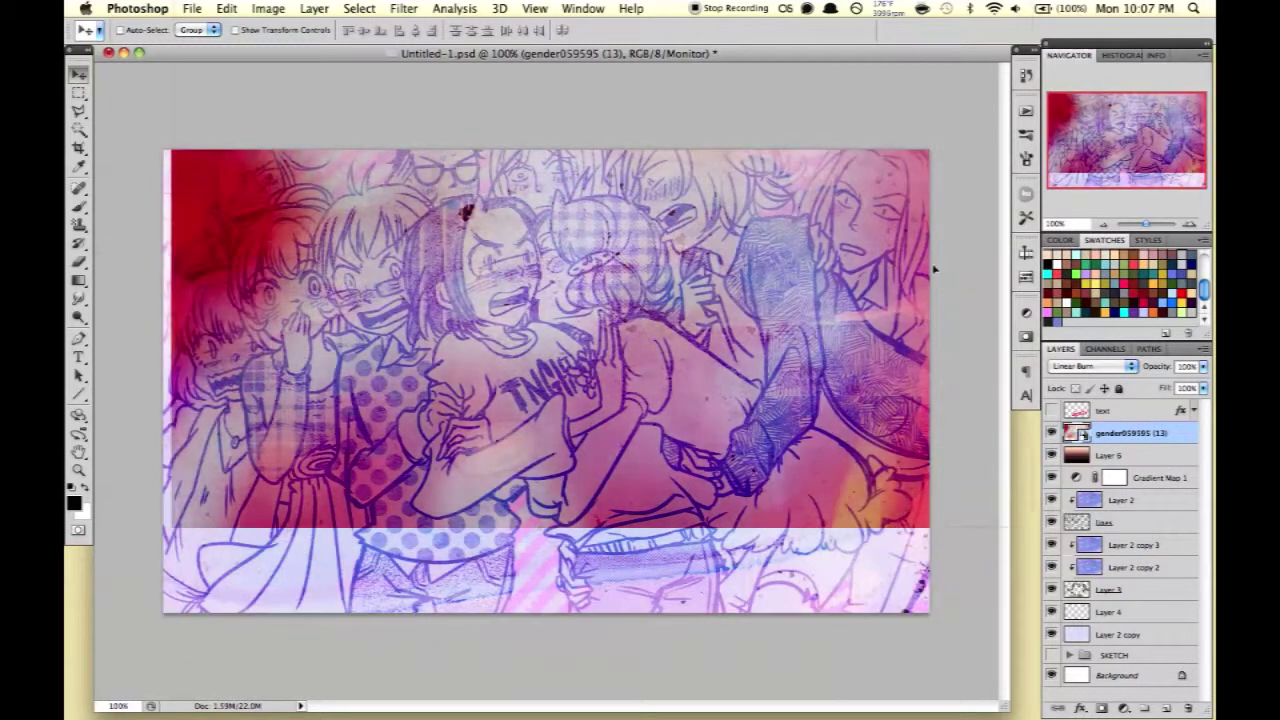
# Delete the red texture layer and navigate Finder to the MYtextures folder.
pyautogui.rightClick(1160, 433)
pyautogui.click(1000, 277)
pyautogui.press('super+Tab')
pyautogui.click(548, 276)
pyautogui.scroll(-4, 548, 282)
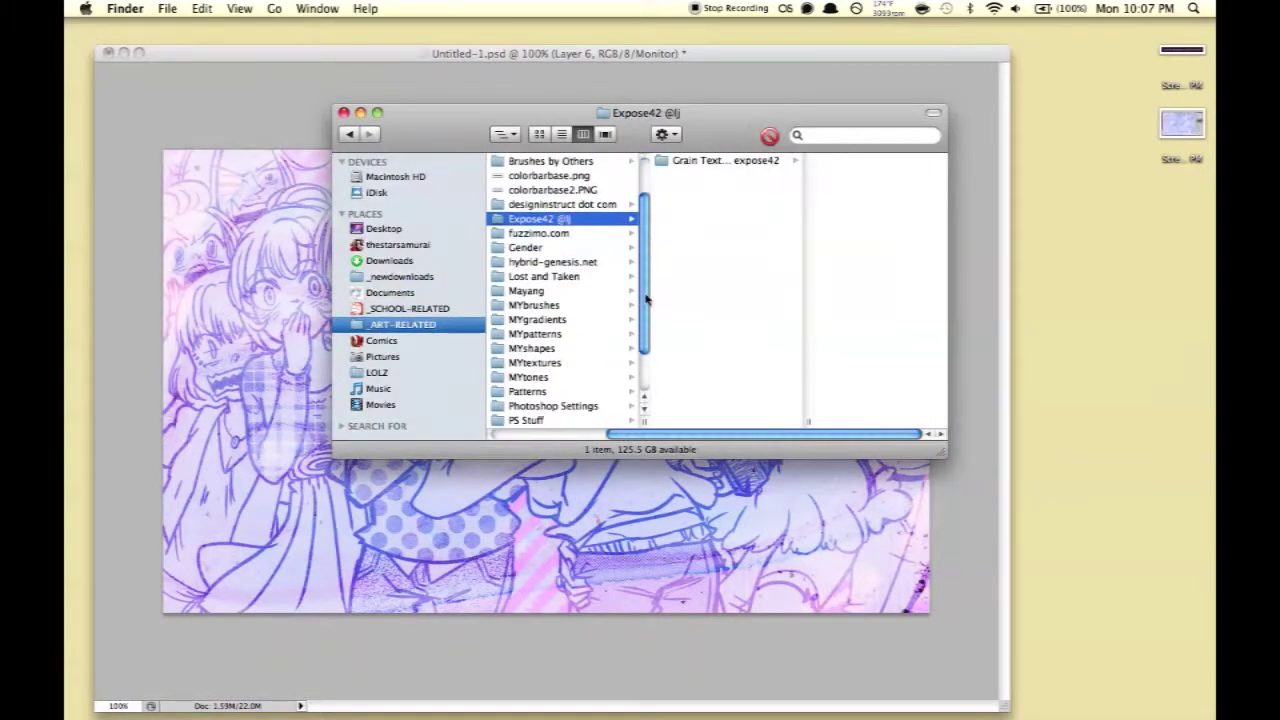
pyautogui.click(540, 283)
# Open the _2010_0805 folder and drag 2010_0805 012.jpg into the illustration.
pyautogui.click(690, 160)
pyautogui.click(840, 217)
pyautogui.press('Up')
pyautogui.press('Up')
pyautogui.press('Up')
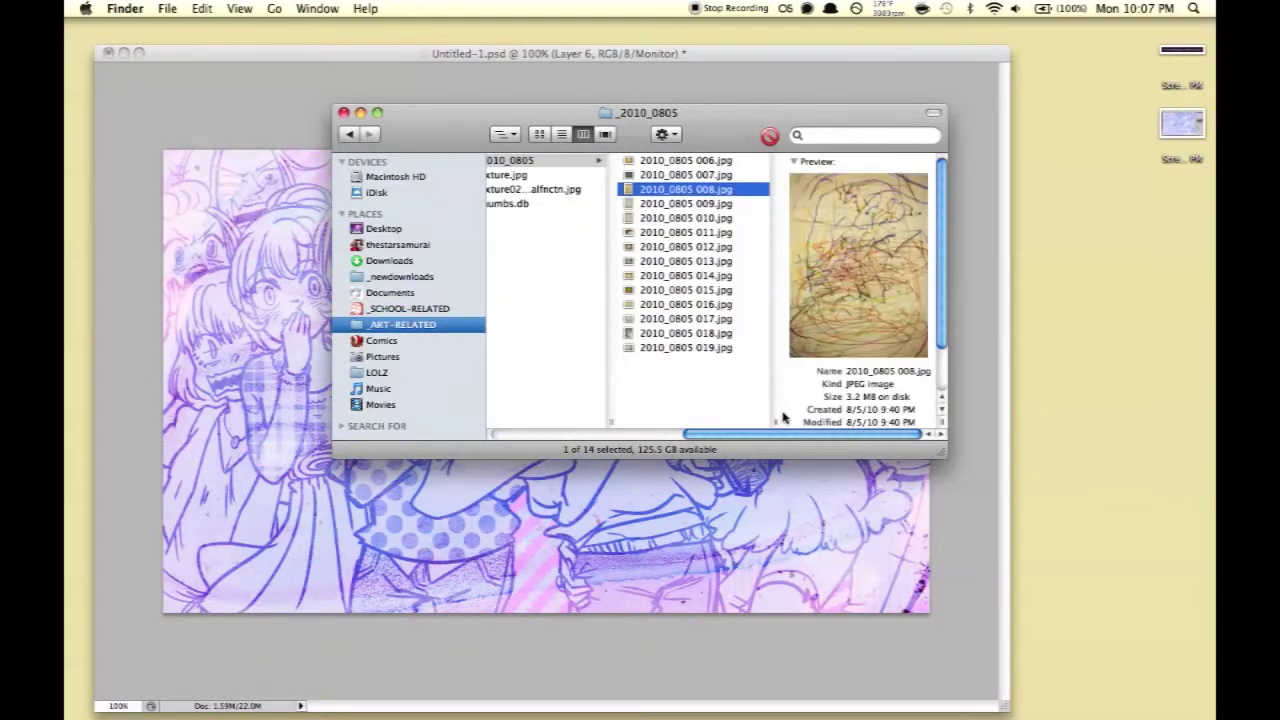
pyautogui.press('Down')
pyautogui.press('Down')
pyautogui.press('Down')
pyautogui.press('Down')
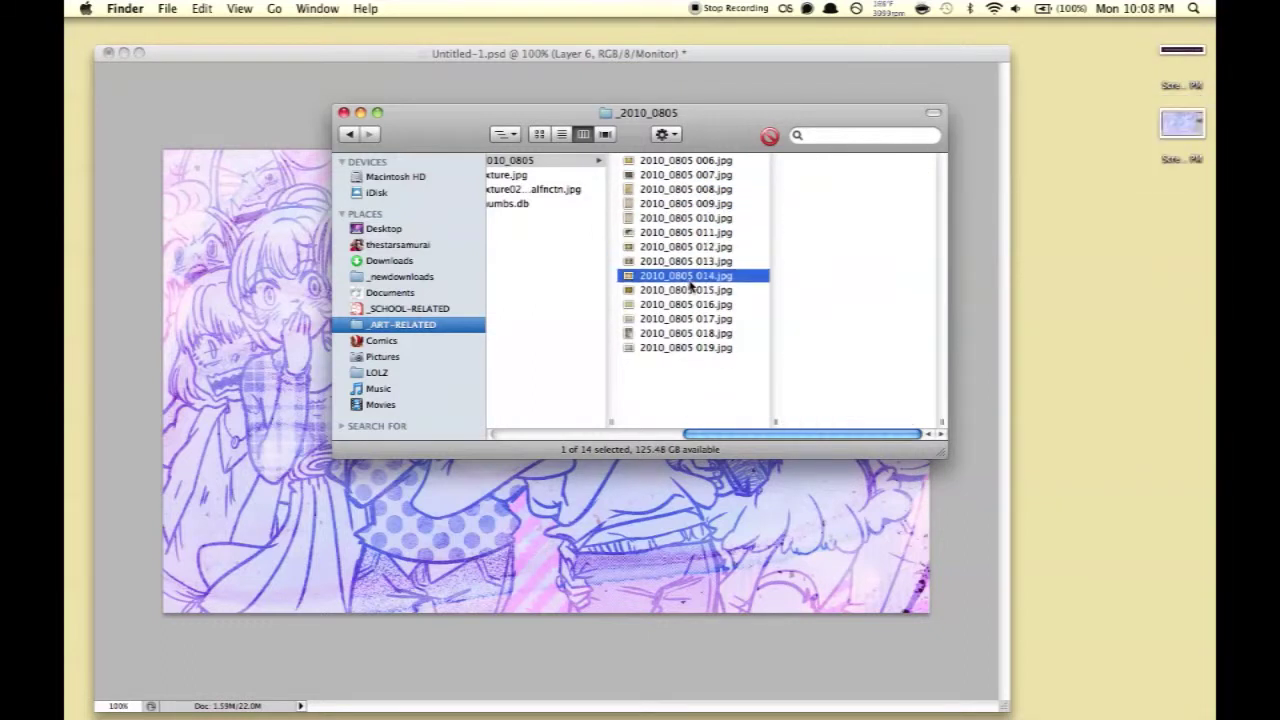
pyautogui.moveTo(688, 263); pyautogui.dragTo(438, 296)
# Scale the grunge texture to fill the canvas and try Hard Light blending.
pyautogui.moveTo(748, 527); pyautogui.dragTo(1010, 705)
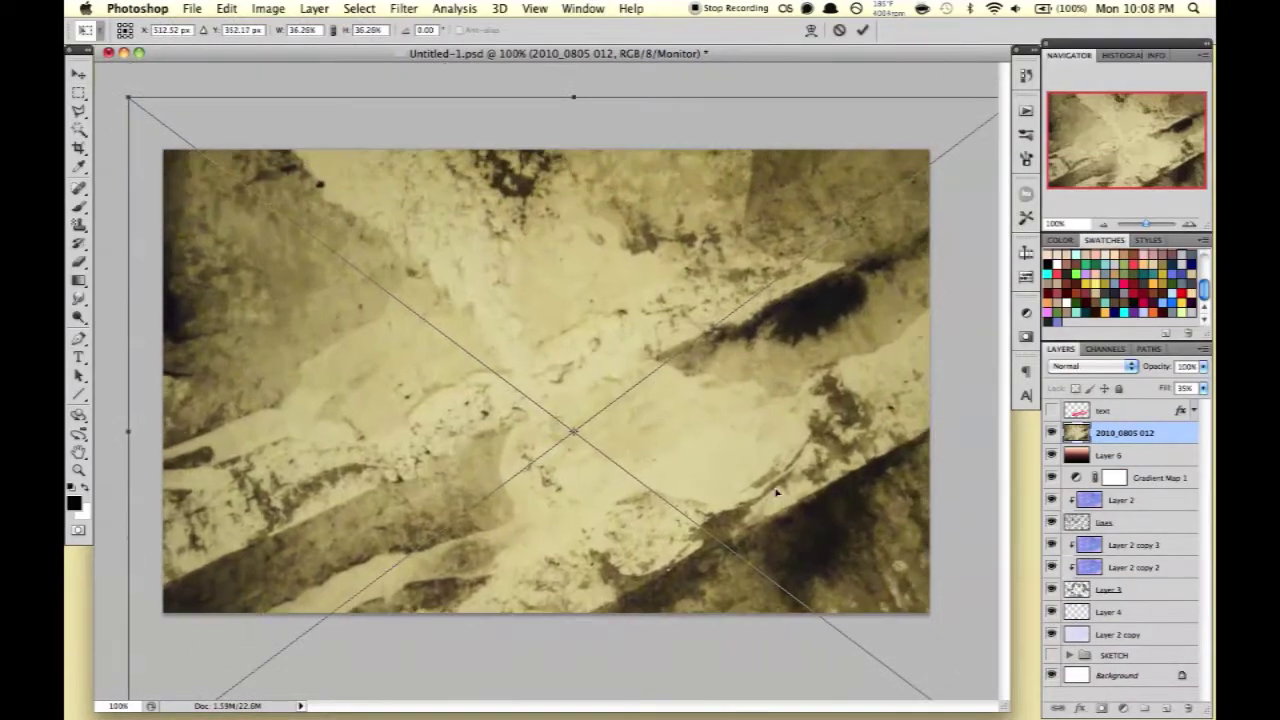
pyautogui.press('Return')
pyautogui.click(1092, 366)
pyautogui.click(1090, 480)
pyautogui.click(1092, 366)
pyautogui.click(1090, 415)
# Cycle the texture through more blend modes, including Color Burn, Darken and Hard Light.
pyautogui.click(1075, 367)
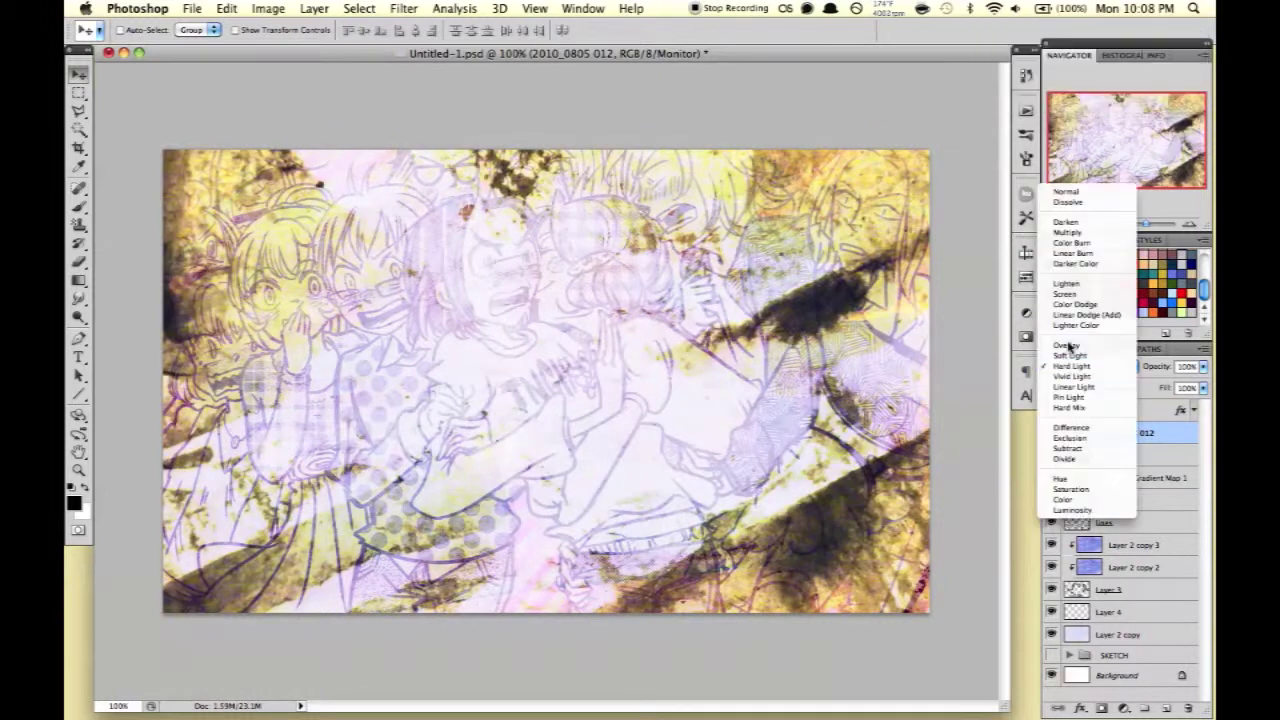
pyautogui.click(1068, 365)
pyautogui.click(1075, 367)
pyautogui.click(1066, 287)
pyautogui.click(1085, 367)
pyautogui.click(1085, 367)
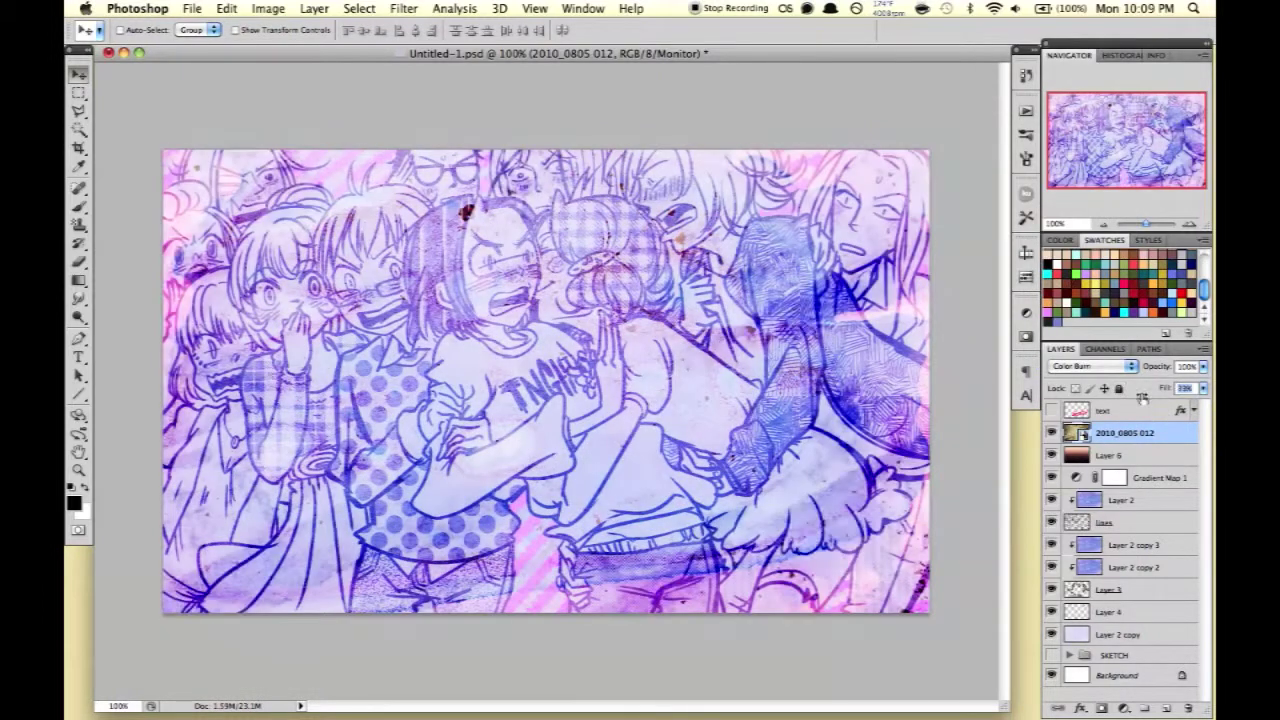
pyautogui.click(1085, 367)
pyautogui.click(1070, 346)
pyautogui.click(1085, 367)
pyautogui.click(1085, 512)
pyautogui.click(1085, 367)
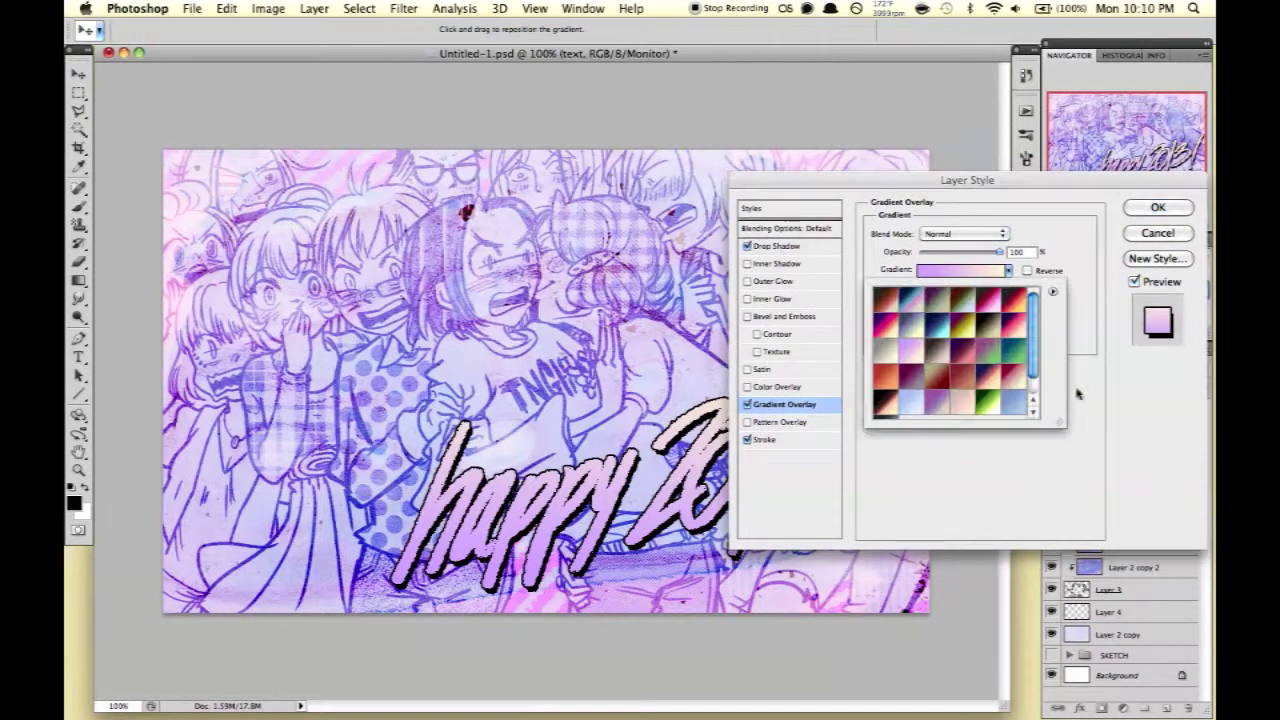
# Give the lettering a lilac gradient, sampling the stop colours from the artwork.
pyautogui.click(936, 402)
pyautogui.click(962, 402)
pyautogui.click(912, 326)
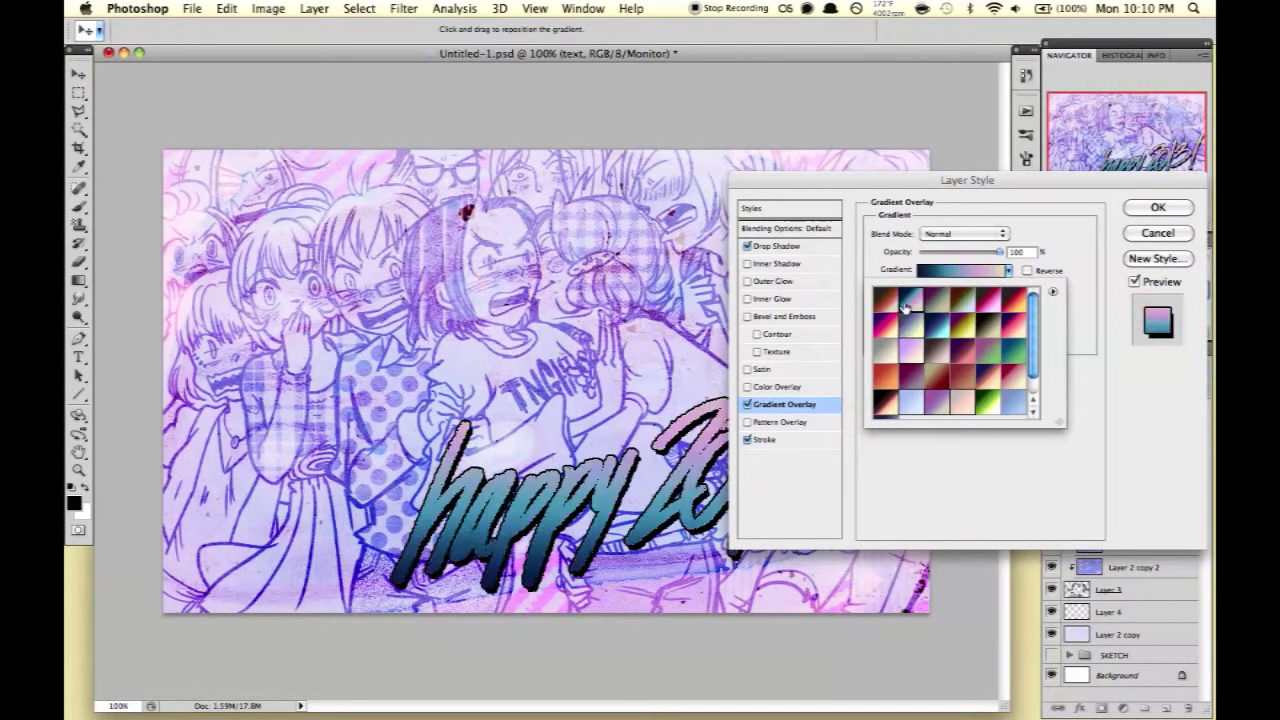
pyautogui.doubleClick(960, 270)
pyautogui.doubleClick(856, 503)
pyautogui.click(572, 428)
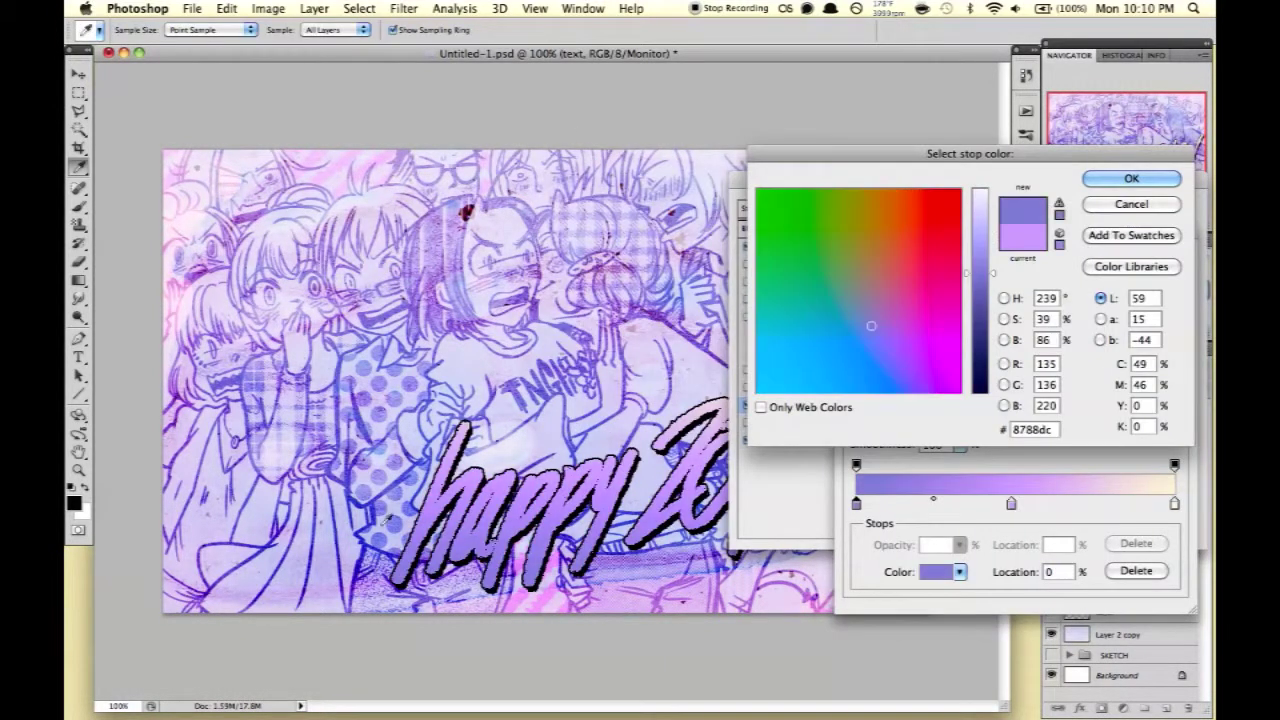
pyautogui.click(386, 520)
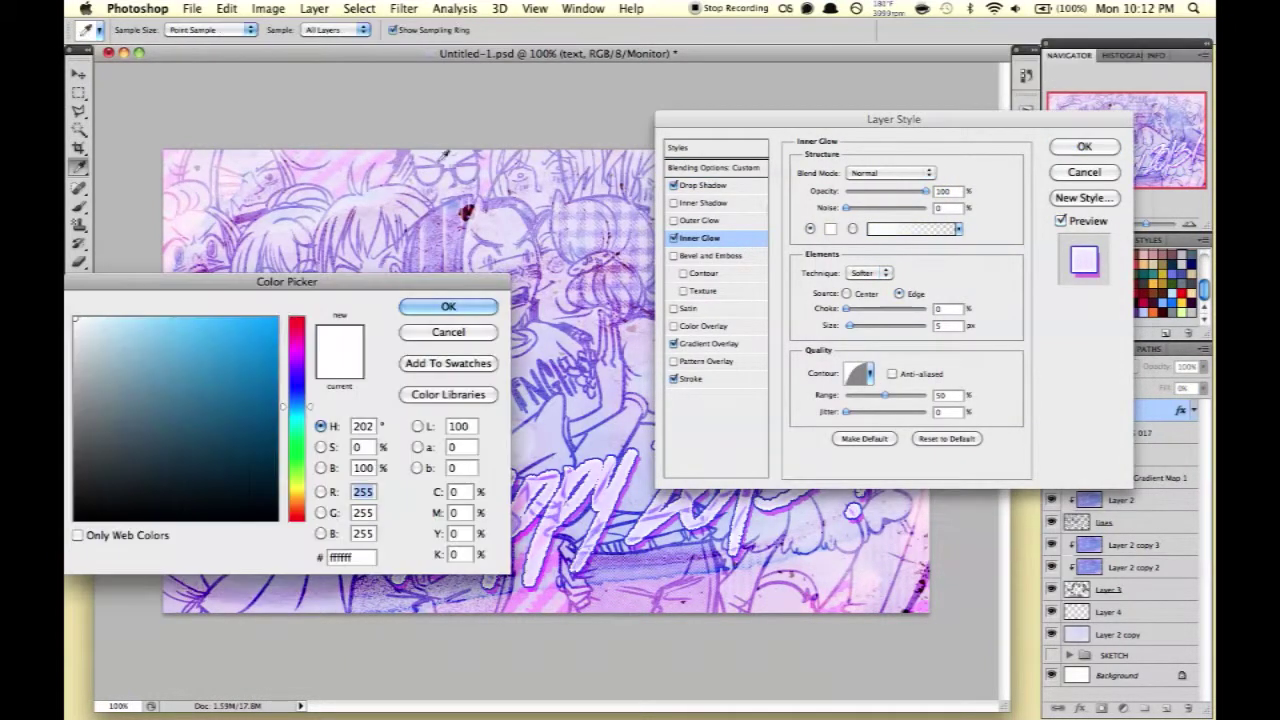
# Enable a grainy Pattern Overlay on the happy 2013! lettering.
pyautogui.click(731, 361)
pyautogui.click(896, 227)
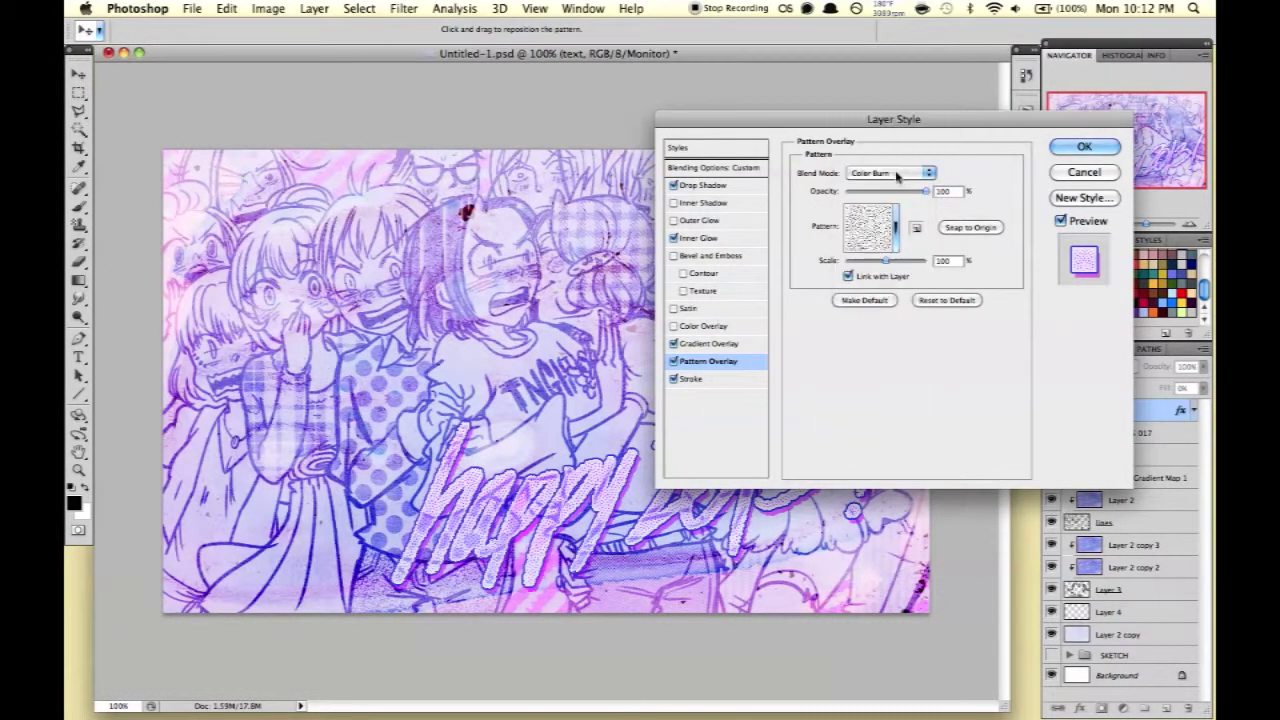
pyautogui.click(896, 227)
pyautogui.click(858, 396)
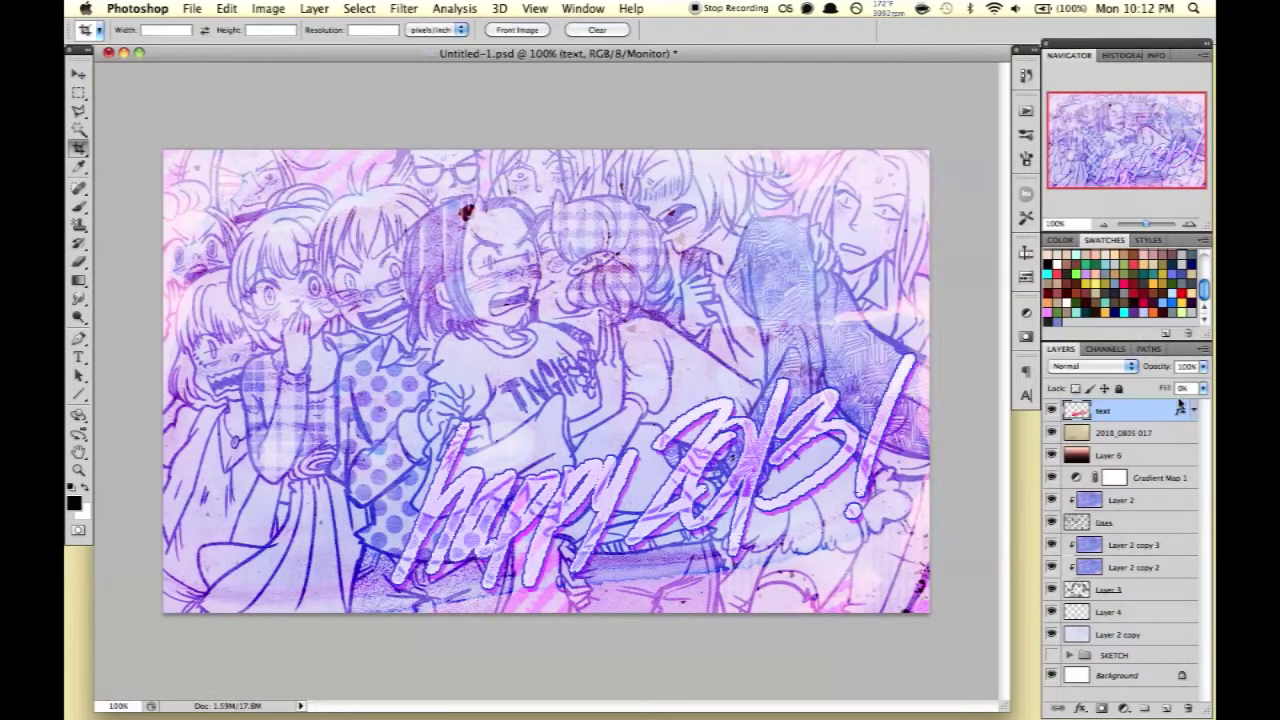
# Switch to the Pencil tool, then try and undo a signature stroke under the lettering.
pyautogui.click(78, 205)
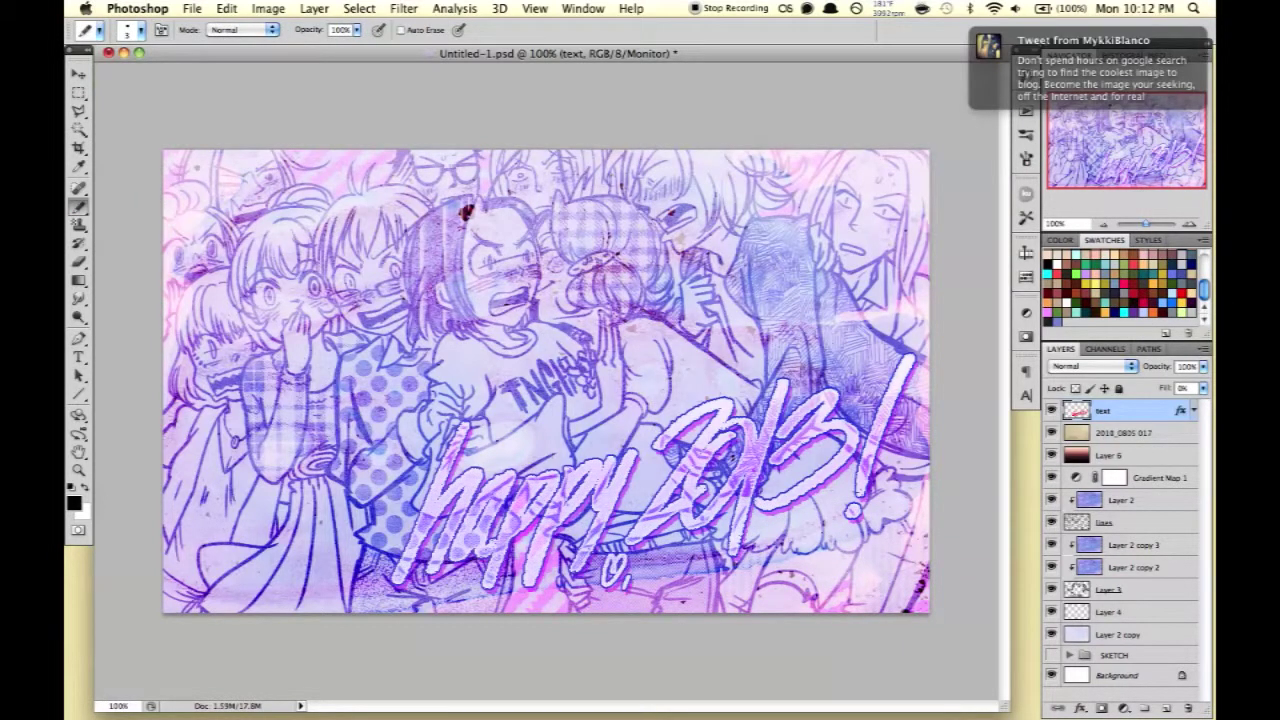
pyautogui.hotkey('ctrl', 'z')
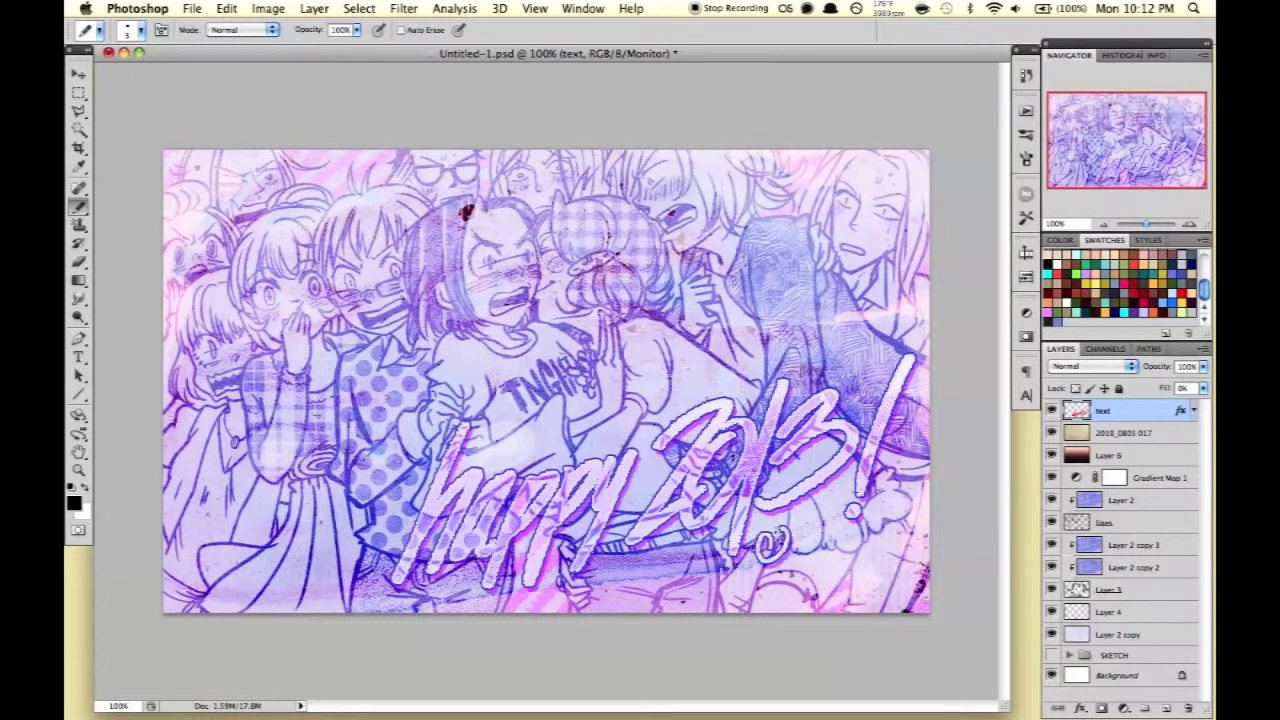
pyautogui.moveTo(815, 565); pyautogui.dragTo(890, 538)
pyautogui.hotkey('ctrl', 'z')
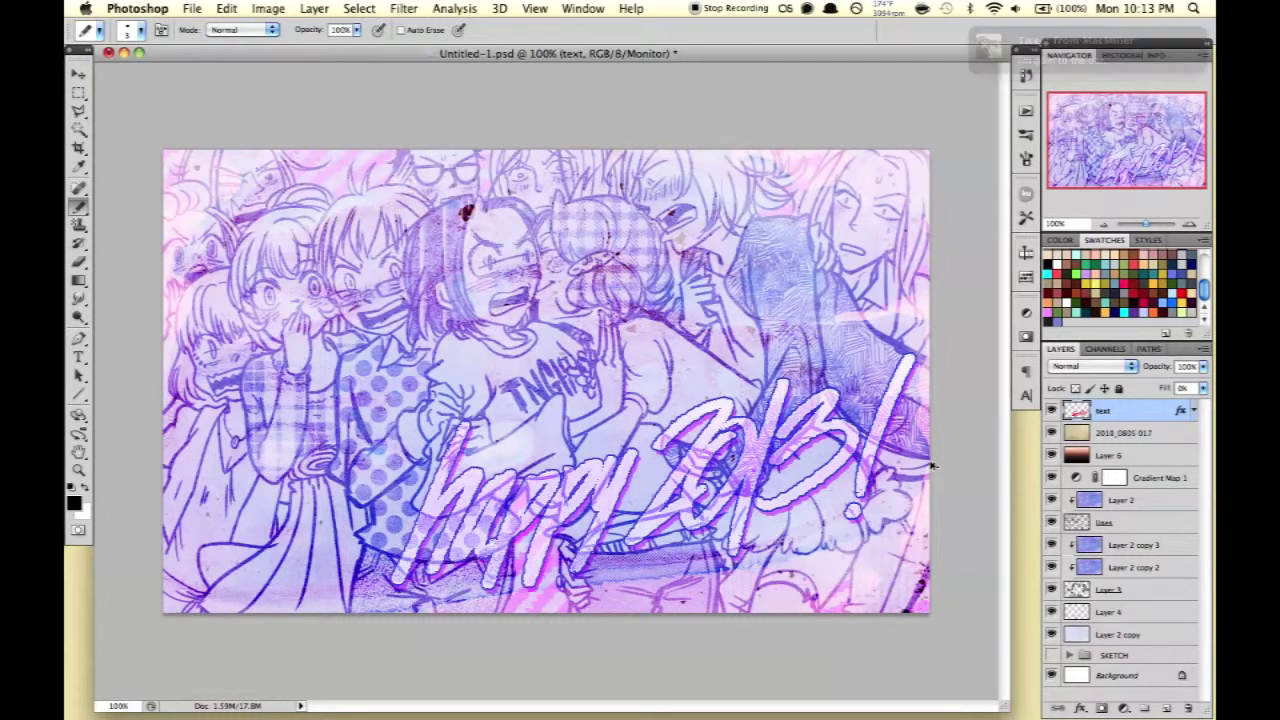
pyautogui.hotkey('ctrl', 'z')
pyautogui.hotkey('ctrl', 'z')
# Duplicate the lettering layer and scribble 'ESSENTIAL MIX = MUST' across the top of the canvas.
pyautogui.hotkey('ctrl', 'j')
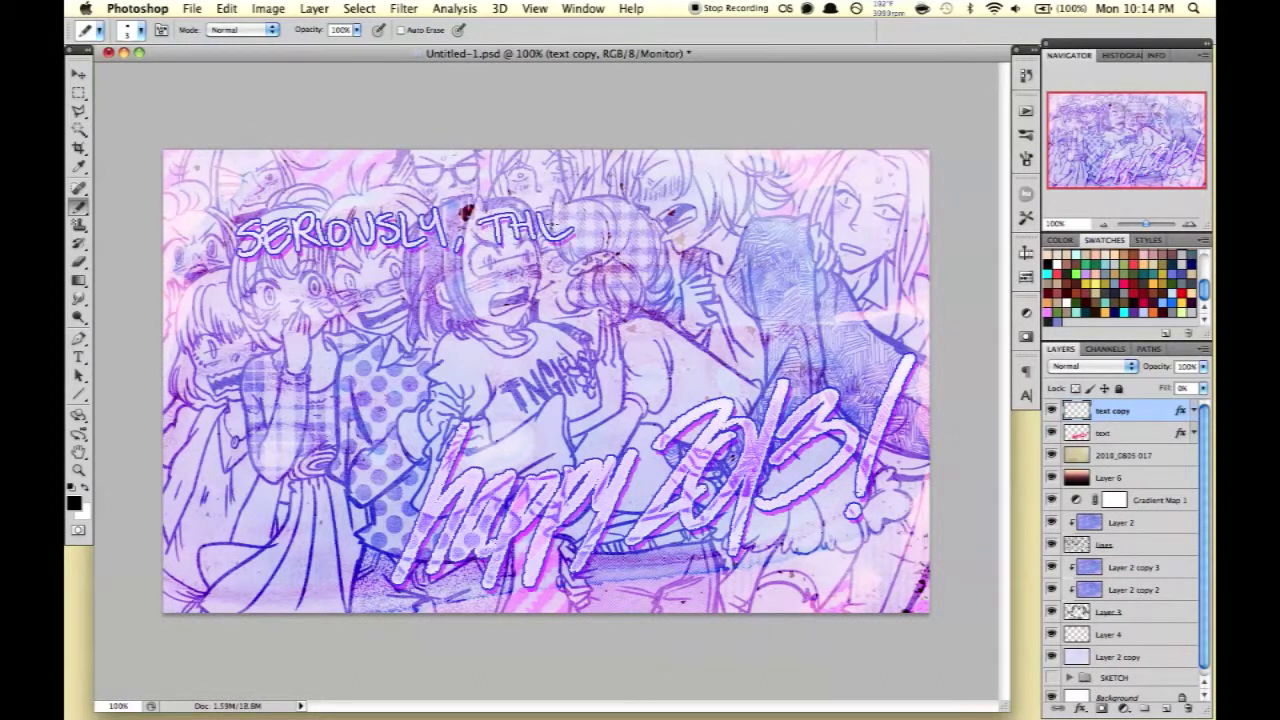
pyautogui.moveTo(265, 300); pyautogui.dragTo(370, 285)
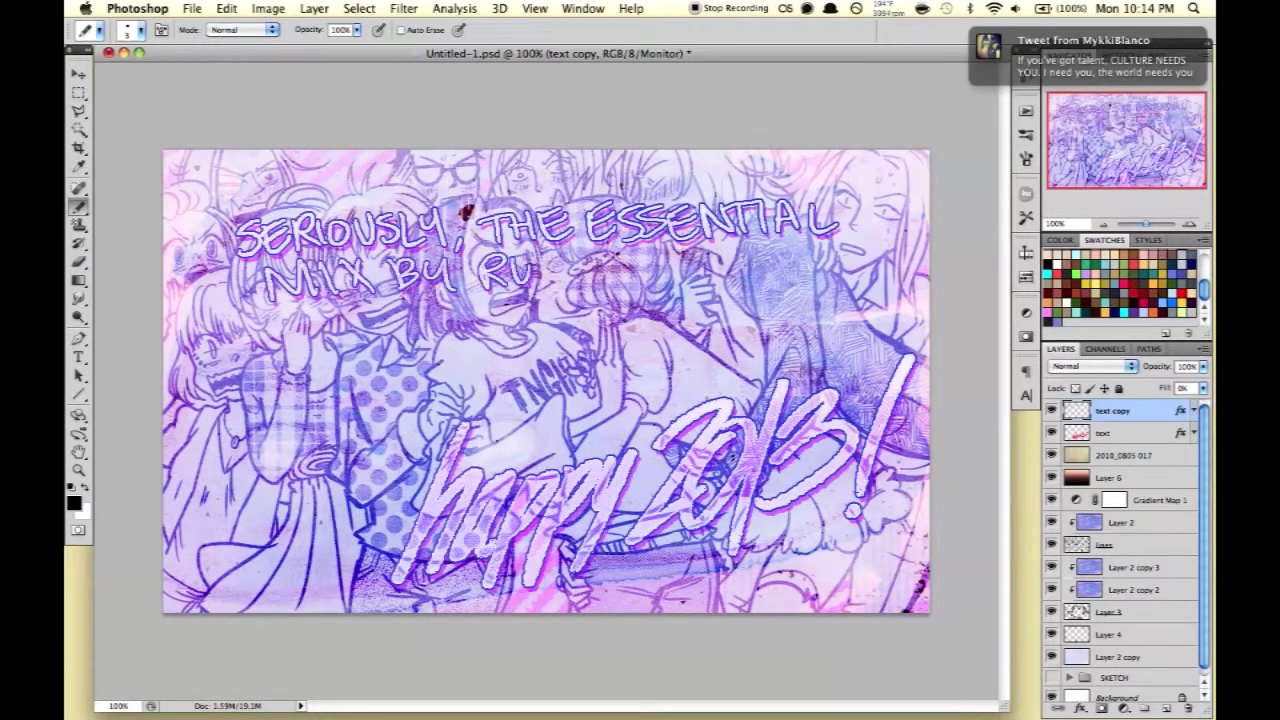
pyautogui.moveTo(642, 266); pyautogui.dragTo(672, 262)
pyautogui.moveTo(644, 278); pyautogui.dragTo(676, 274)
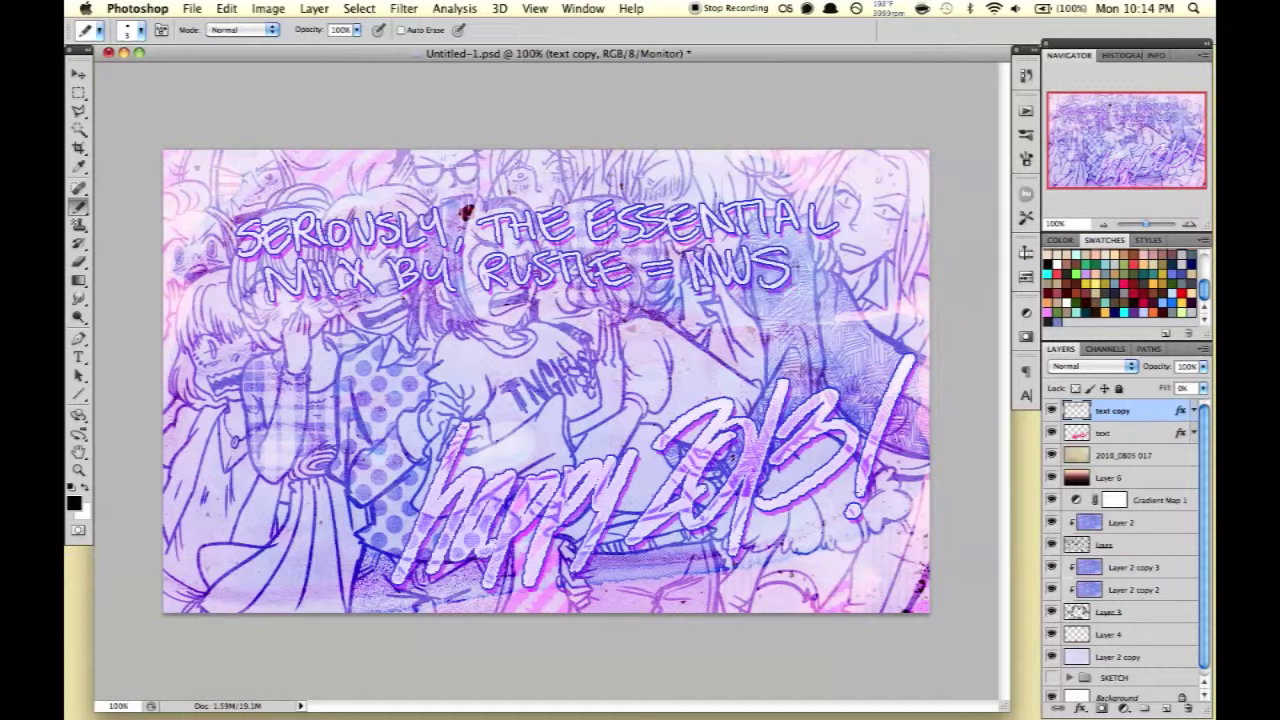
pyautogui.moveTo(780, 250); pyautogui.dragTo(845, 246)
# Add 'LISTEN → do it now' to the note, then erase the whole handwritten note.
pyautogui.moveTo(812, 250); pyautogui.dragTo(806, 300)
pyautogui.moveTo(245, 312); pyautogui.dragTo(295, 362)
pyautogui.moveTo(300, 320); pyautogui.dragTo(342, 330)
pyautogui.moveTo(430, 335); pyautogui.dragTo(535, 340)
pyautogui.moveTo(555, 330)
pyautogui.mouseDown()
pyautogui.moveTo(632, 325)
pyautogui.moveTo(692, 345)
pyautogui.mouseUp()
pyautogui.moveTo(712, 345); pyautogui.dragTo(798, 320)
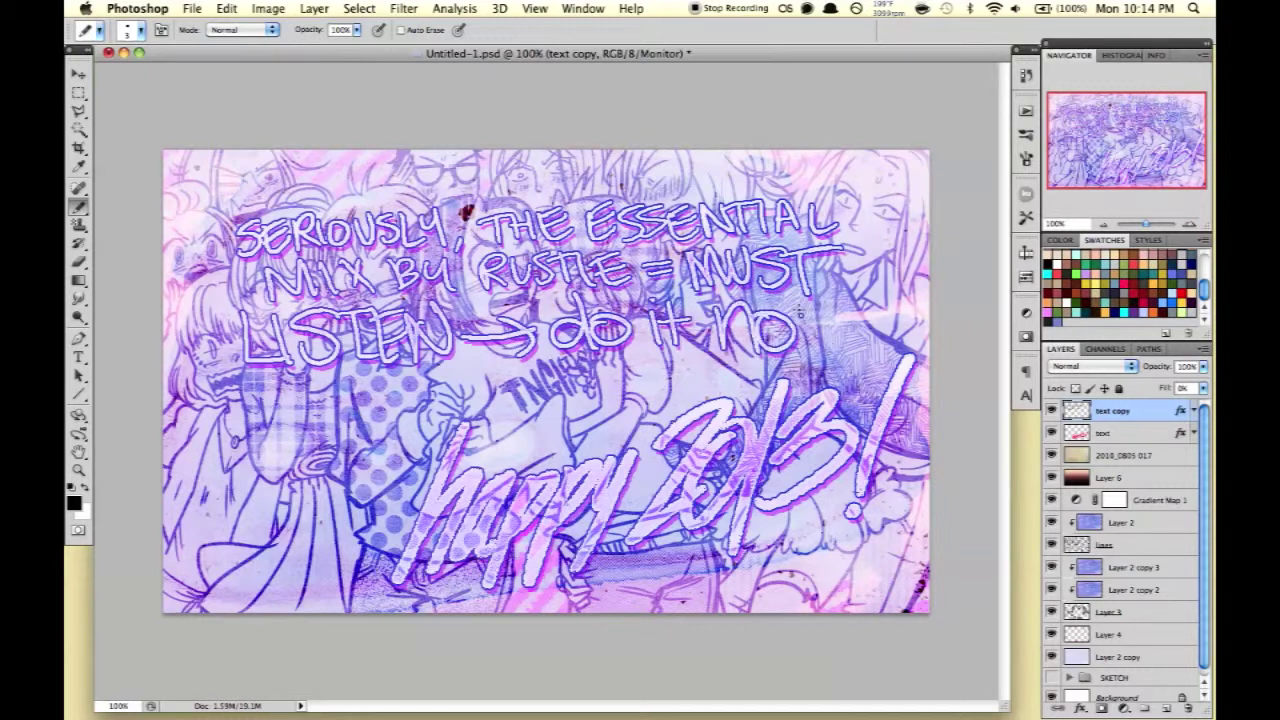
pyautogui.press('Delete')
pyautogui.hotkey('ctrl', 'd')
# Draw a loopy figure with glasses, curls and sweeping arcs across the canvas centre.
pyautogui.moveTo(495, 232); pyautogui.dragTo(520, 330)
pyautogui.moveTo(585, 265); pyautogui.dragTo(600, 268)
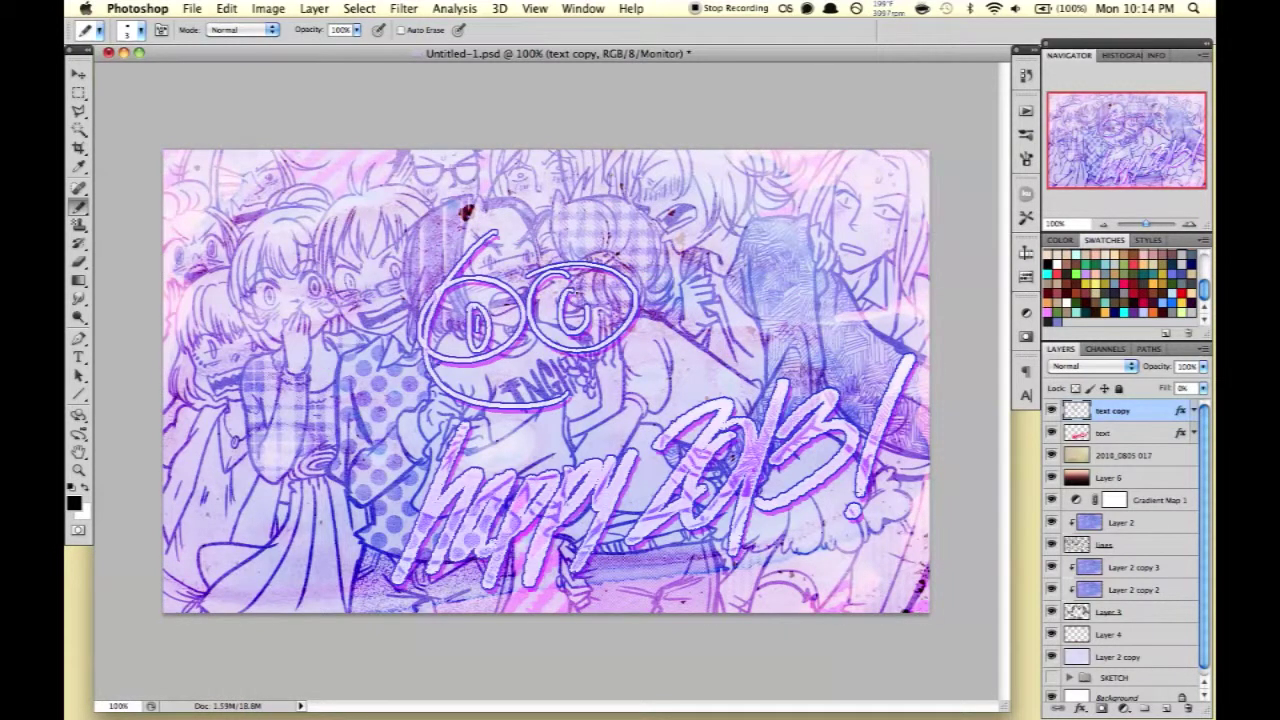
pyautogui.moveTo(540, 205); pyautogui.dragTo(625, 470)
pyautogui.moveTo(490, 238)
pyautogui.mouseDown()
pyautogui.moveTo(460, 160)
pyautogui.moveTo(640, 545)
pyautogui.mouseUp()
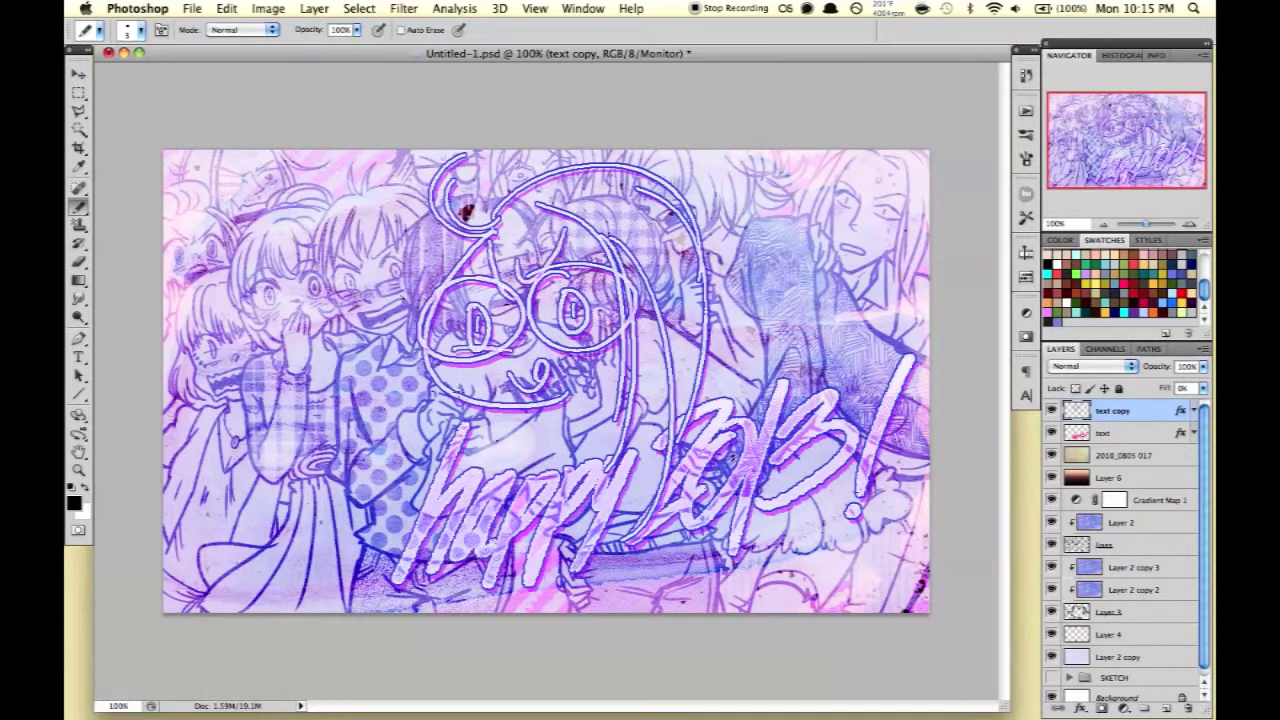
pyautogui.moveTo(315, 378)
pyautogui.mouseDown()
pyautogui.moveTo(435, 455)
pyautogui.moveTo(670, 410)
pyautogui.mouseUp()
pyautogui.moveTo(470, 460); pyautogui.dragTo(440, 590)
pyautogui.moveTo(820, 360)
pyautogui.mouseDown()
pyautogui.moveTo(720, 465)
pyautogui.moveTo(650, 600)
pyautogui.mouseUp()
# Undo the heart-and-Mom strokes and try out several signature-shaped brushes.
pyautogui.rightClick(248, 682)
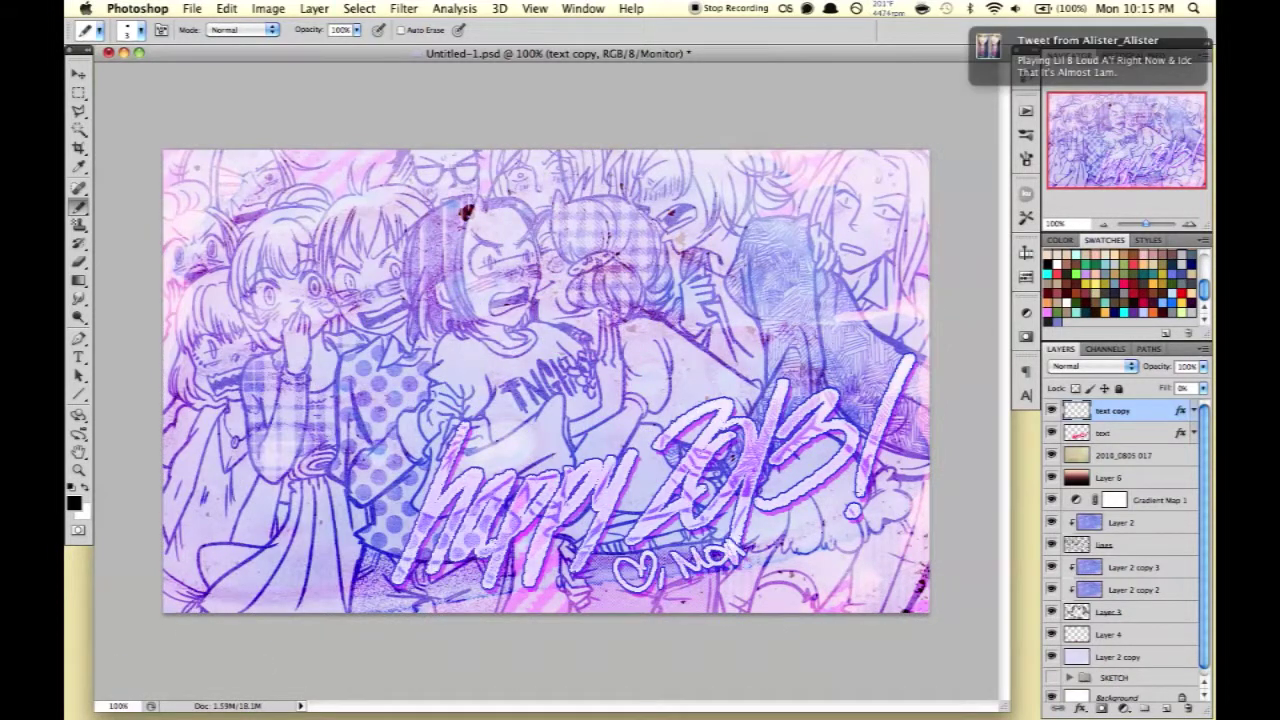
pyautogui.hotkey('ctrl', 'z')
pyautogui.rightClick(598, 360)
pyautogui.doubleClick(700, 640)
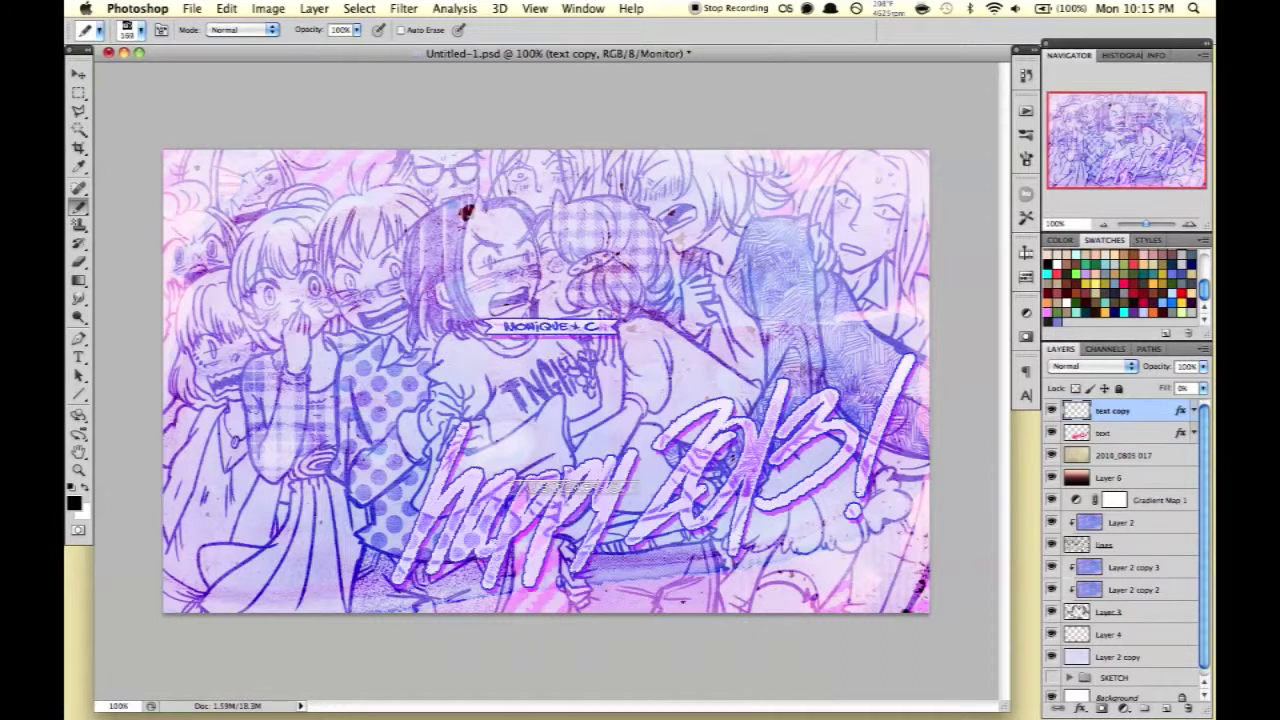
pyautogui.rightClick(555, 350)
pyautogui.doubleClick(600, 560)
pyautogui.rightClick(510, 338)
pyautogui.doubleClick(560, 540)
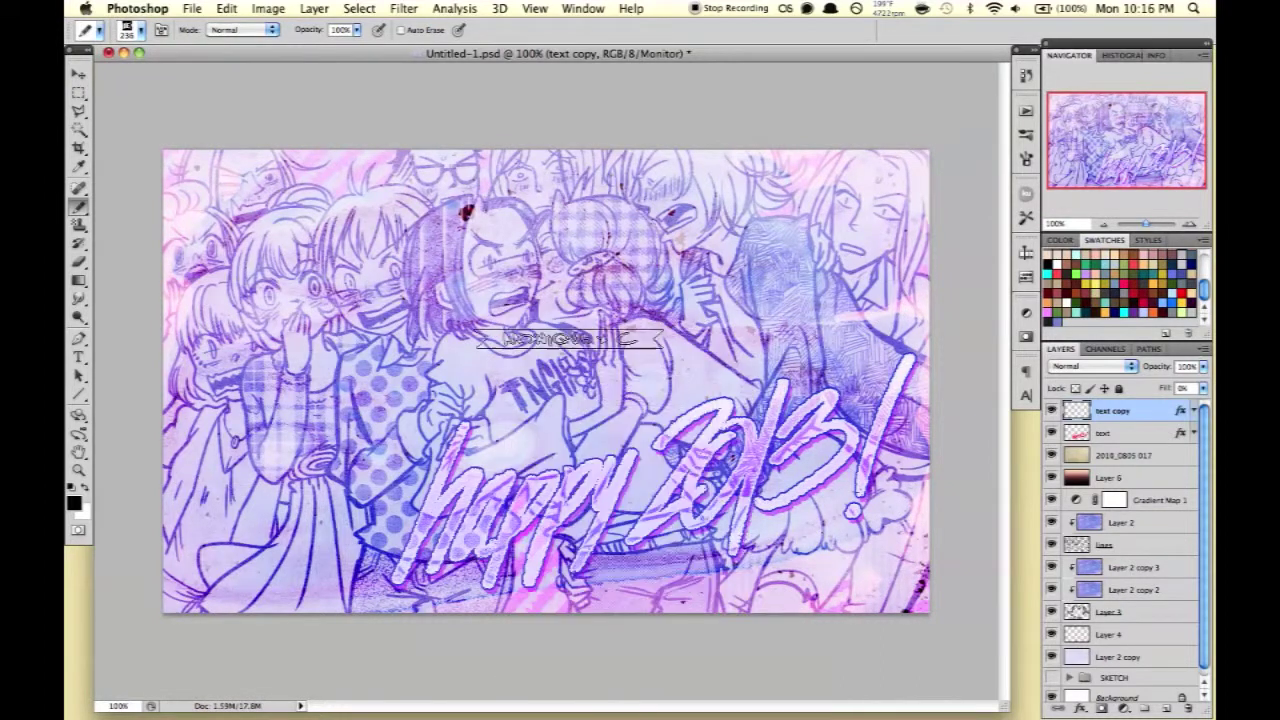
# Compare more brush sizes and settle on the small 7 px round brush.
pyautogui.rightClick(472, 330)
pyautogui.doubleClick(600, 520)
pyautogui.rightClick(516, 292)
pyautogui.doubleClick(630, 480)
pyautogui.rightClick(560, 294)
pyautogui.doubleClick(660, 480)
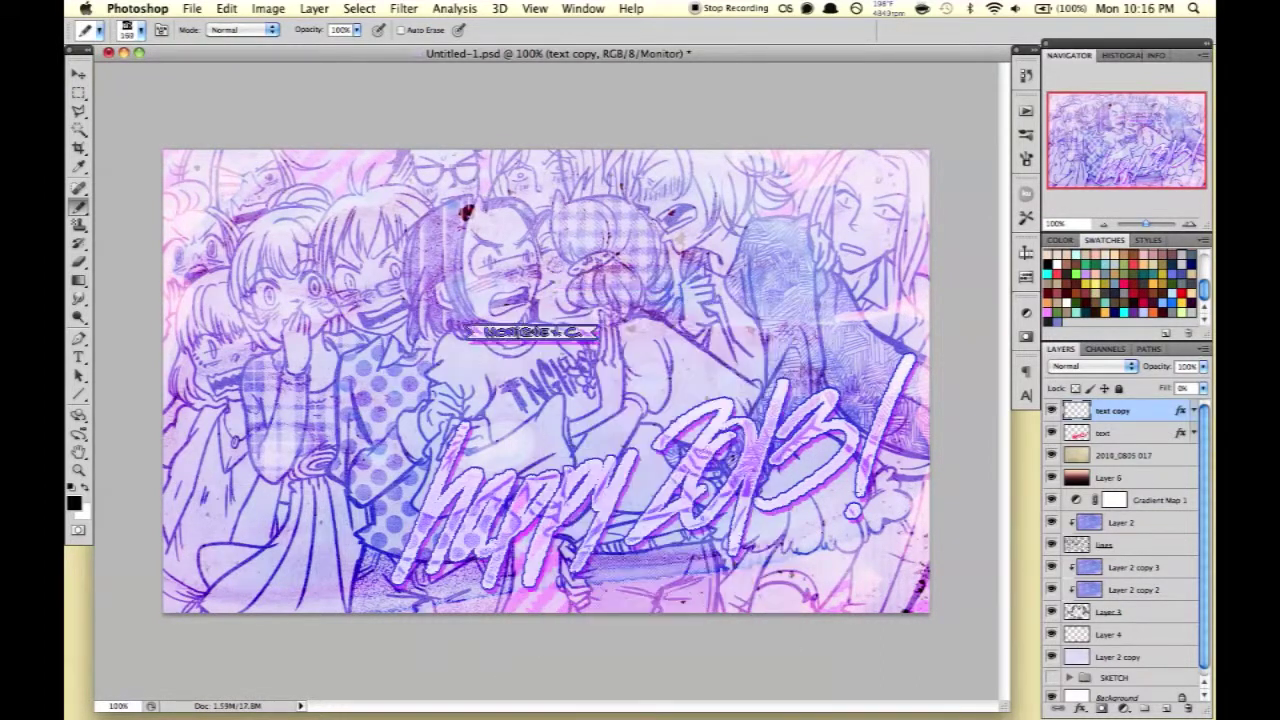
pyautogui.rightClick(584, 292)
pyautogui.doubleClick(611, 395)
# Zoom in on the happy 2013! lettering and hand-letter the heart and signature name.
pyautogui.hotkey('ctrl', 'Right')
pyautogui.hotkey('ctrl', 'Left')
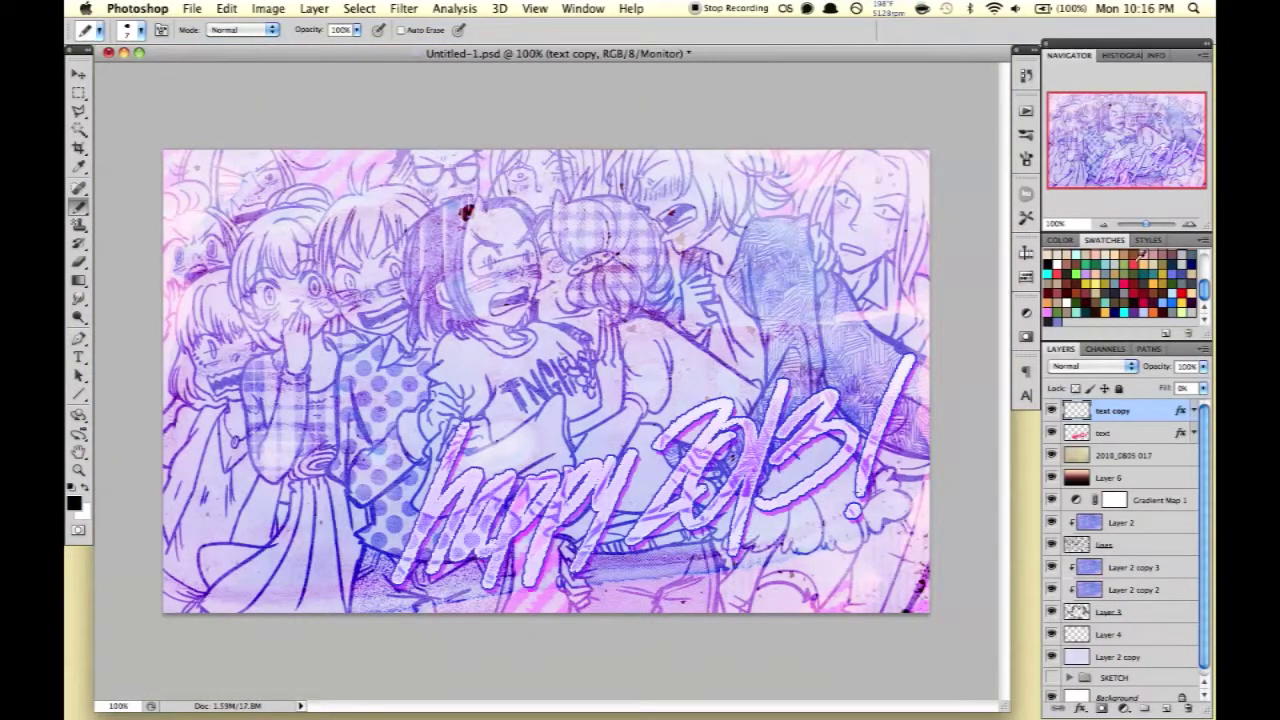
pyautogui.scroll(3, 700, 480)
pyautogui.press('f')
pyautogui.rightClick(636, 358)
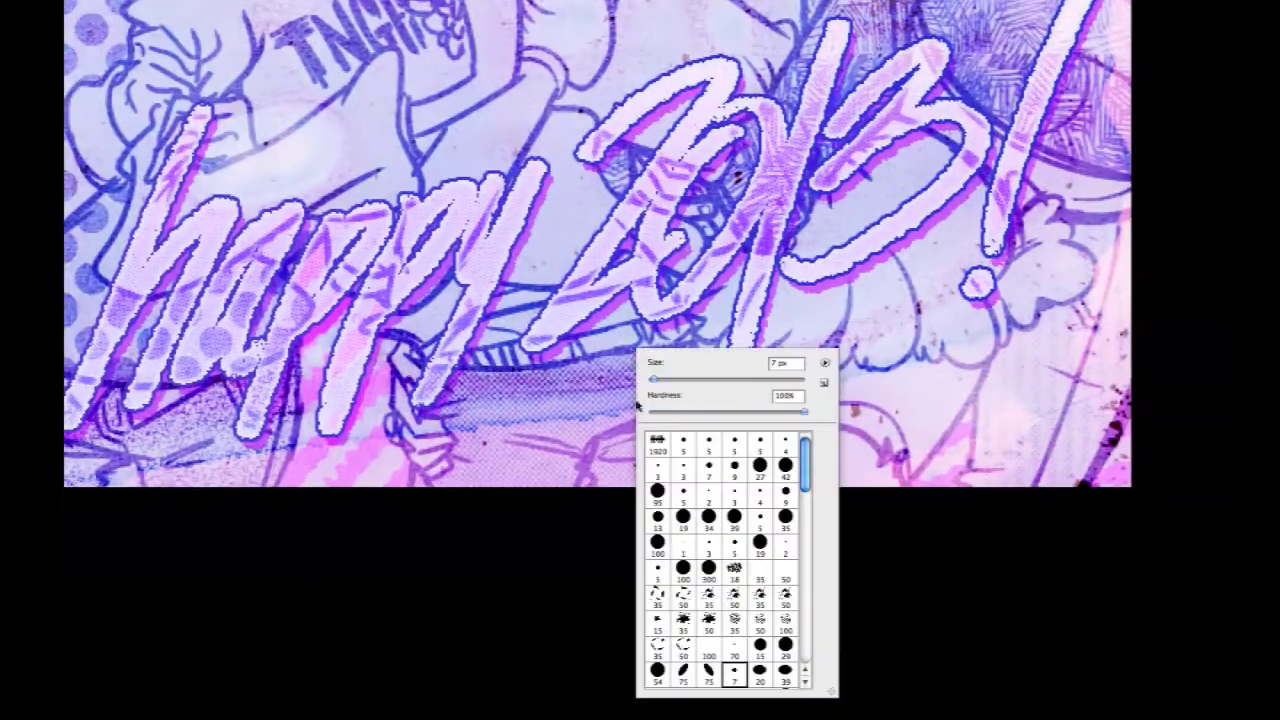
pyautogui.moveTo(478, 412)
pyautogui.mouseDown()
pyautogui.moveTo(530, 425)
pyautogui.moveTo(672, 415)
pyautogui.moveTo(864, 370)
pyautogui.mouseUp()
pyautogui.moveTo(905, 362); pyautogui.dragTo(902, 396)
pyautogui.moveTo(962, 352)
pyautogui.mouseDown()
pyautogui.moveTo(952, 386)
pyautogui.moveTo(1022, 338)
pyautogui.moveTo(1000, 400)
pyautogui.mouseUp()
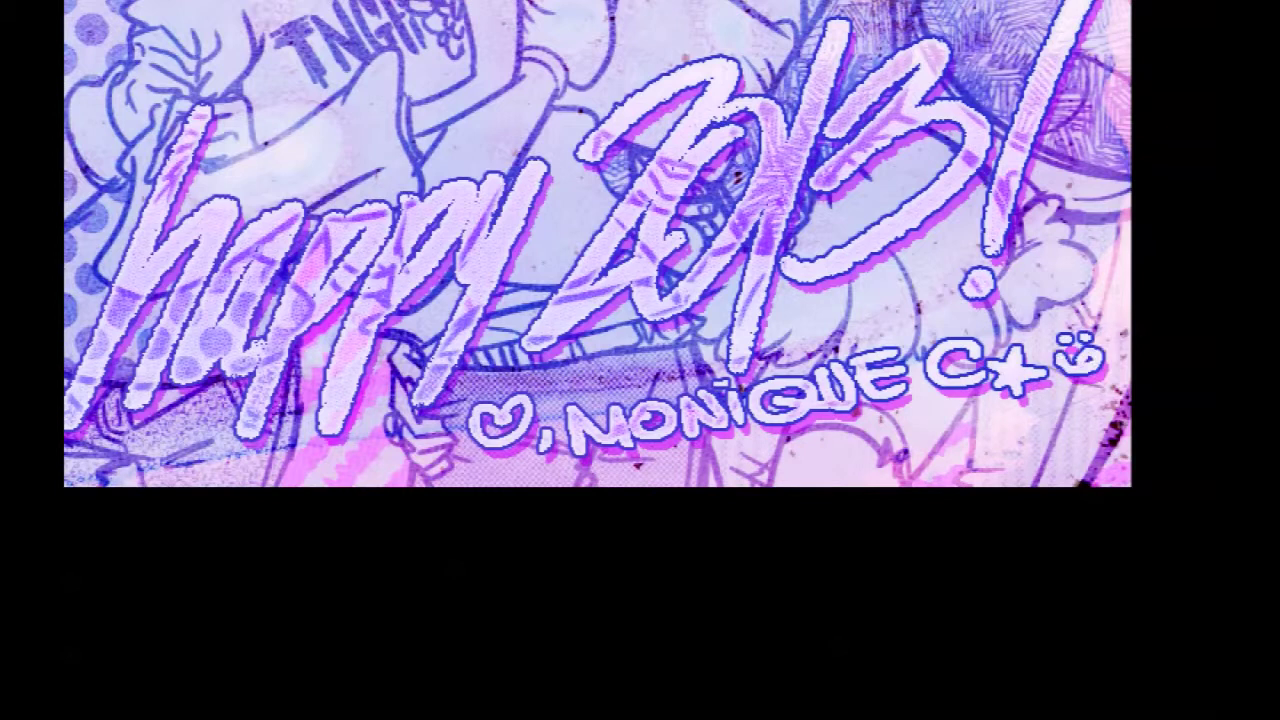
# Drop an underline swoosh and hand-letter the tagline beneath the signature name.
pyautogui.moveTo(634, 462)
pyautogui.mouseDown()
pyautogui.moveTo(1030, 424)
pyautogui.moveTo(985, 460)
pyautogui.mouseUp()
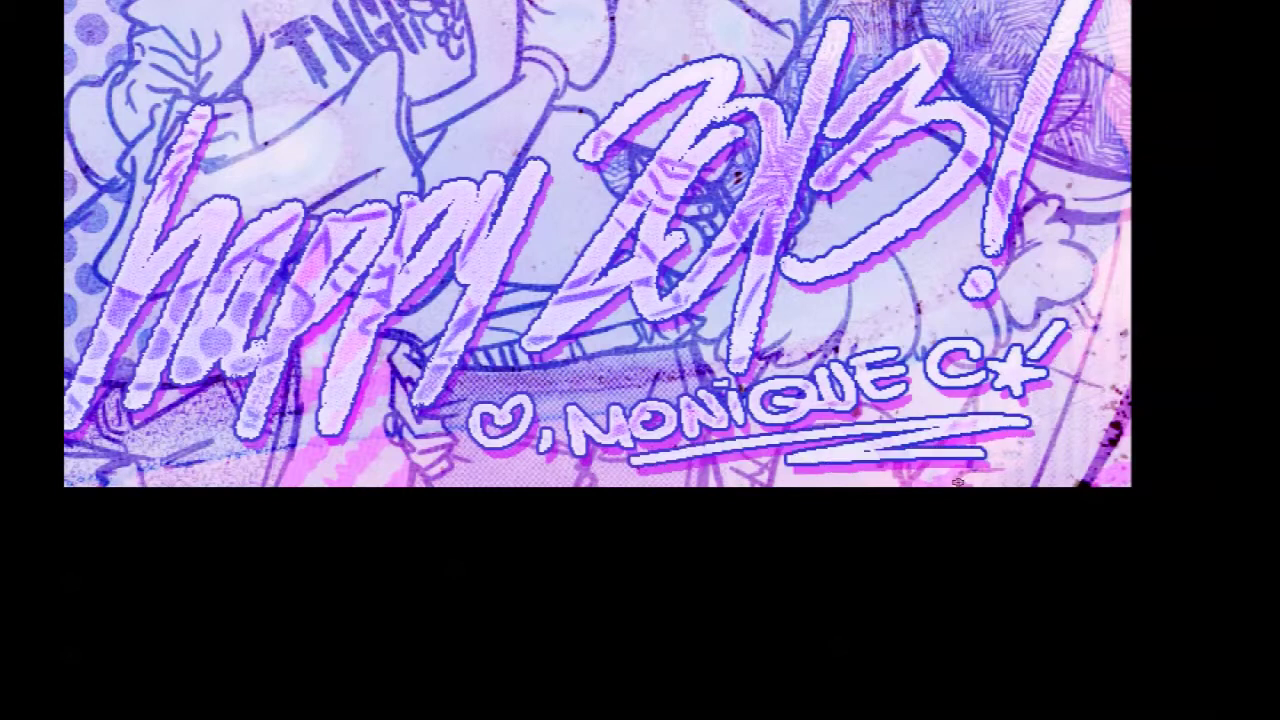
pyautogui.hotkey('ctrl', 'z')
pyautogui.hotkey('ctrl', 'z')
pyautogui.rightClick(740, 364)
pyautogui.moveTo(688, 448); pyautogui.dragTo(714, 446)
pyautogui.moveTo(718, 444); pyautogui.dragTo(738, 470)
pyautogui.moveTo(762, 446); pyautogui.dragTo(744, 468)
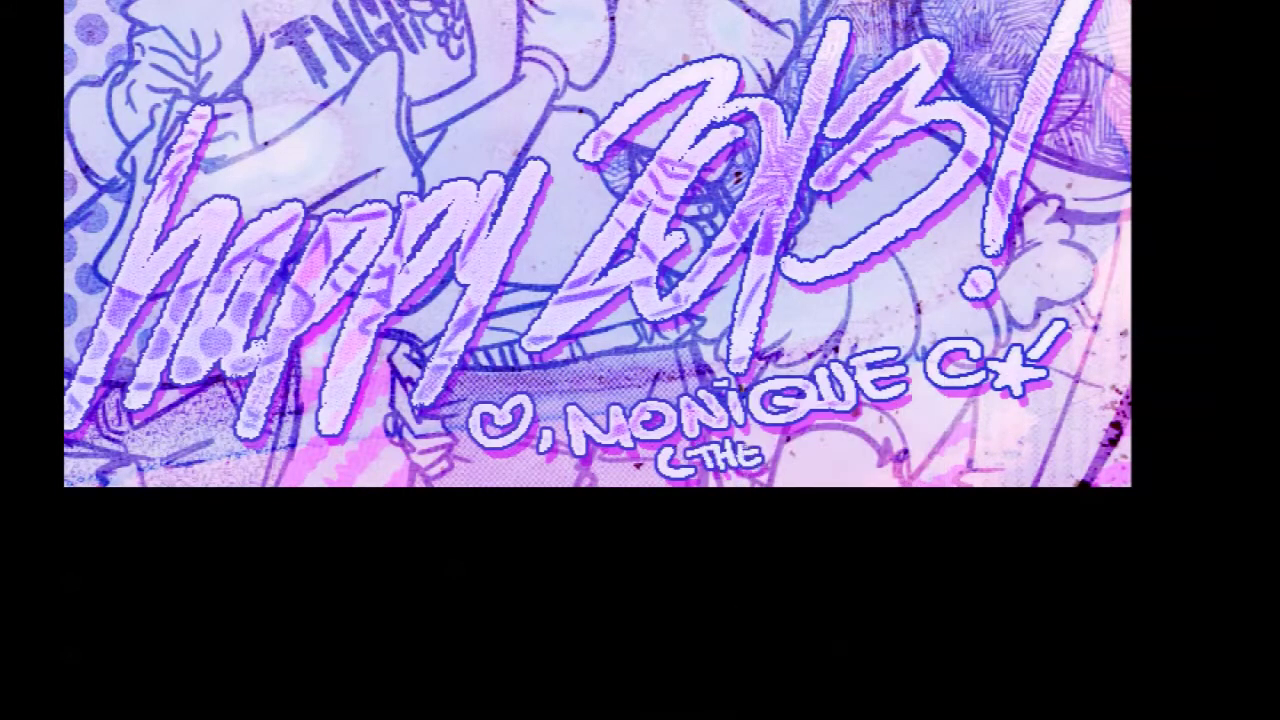
pyautogui.moveTo(942, 440); pyautogui.dragTo(975, 415)
pyautogui.moveTo(982, 412); pyautogui.dragTo(1005, 425)
pyautogui.moveTo(1008, 430); pyautogui.dragTo(1025, 405)
pyautogui.moveTo(1030, 425); pyautogui.dragTo(1055, 400)
pyautogui.moveTo(1062, 395); pyautogui.dragTo(1066, 420)
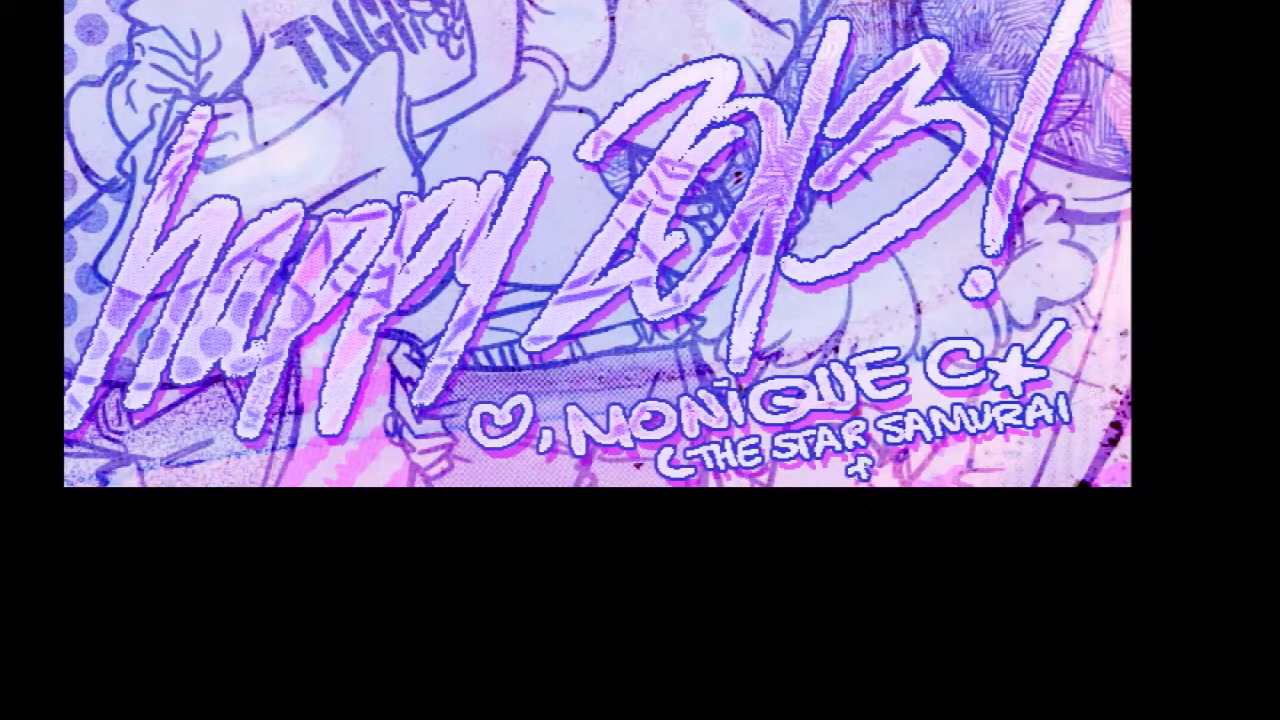
pyautogui.hotkey('ctrl', 'z')
pyautogui.hotkey('ctrl', 'z')
pyautogui.hotkey('ctrl', 'z')
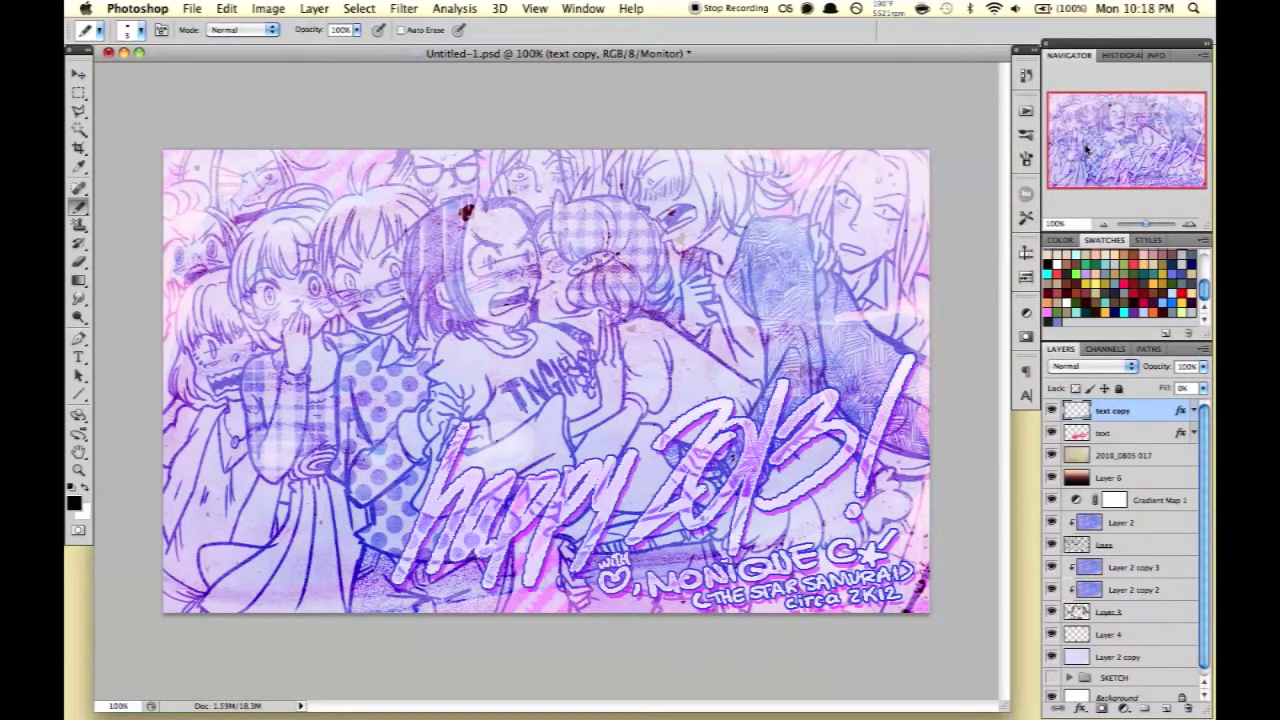
# Apply Sharpen to the lines layer twice, undo the second pass, and check History.
pyautogui.click(1104, 544)
pyautogui.click(404, 8)
pyautogui.click(425, 24)
pyautogui.click(1104, 544)
pyautogui.click(404, 8)
pyautogui.click(425, 24)
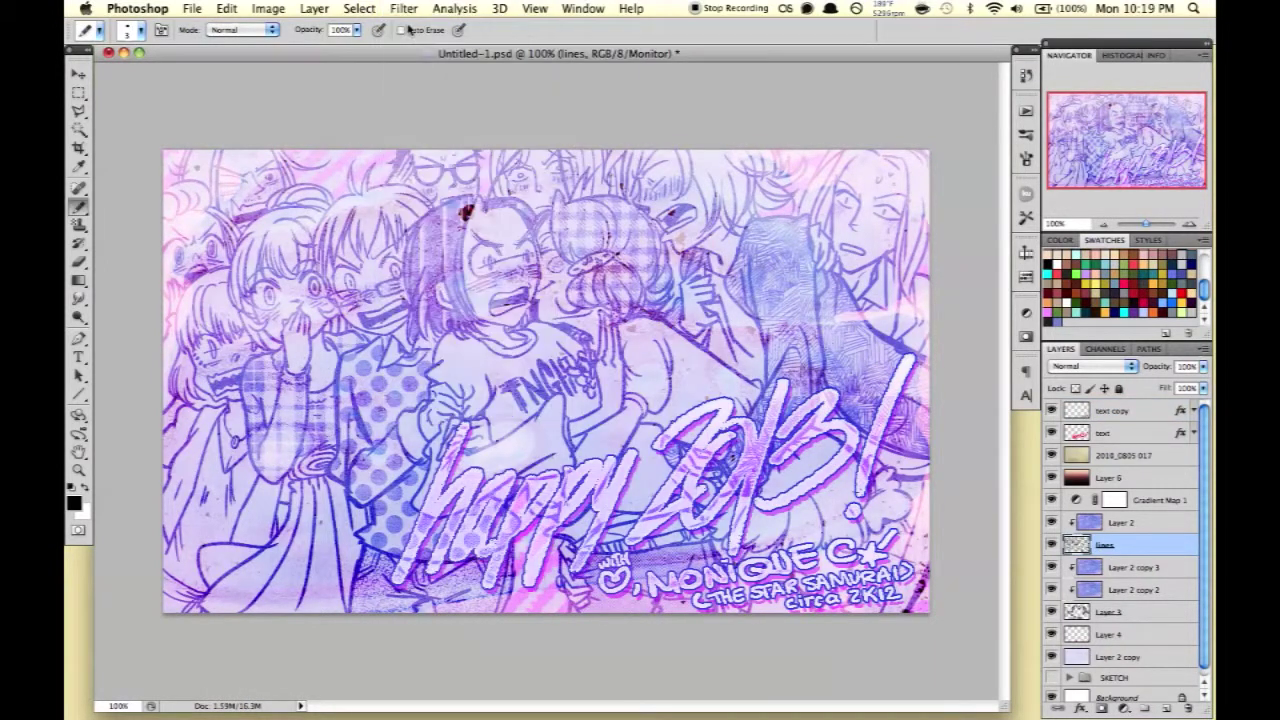
pyautogui.hotkey('ctrl', 'z')
pyautogui.click(1025, 77)
# Duplicate the lines layer, hide 'lines copy', and sharpen the original lines layer.
pyautogui.click(1154, 545)
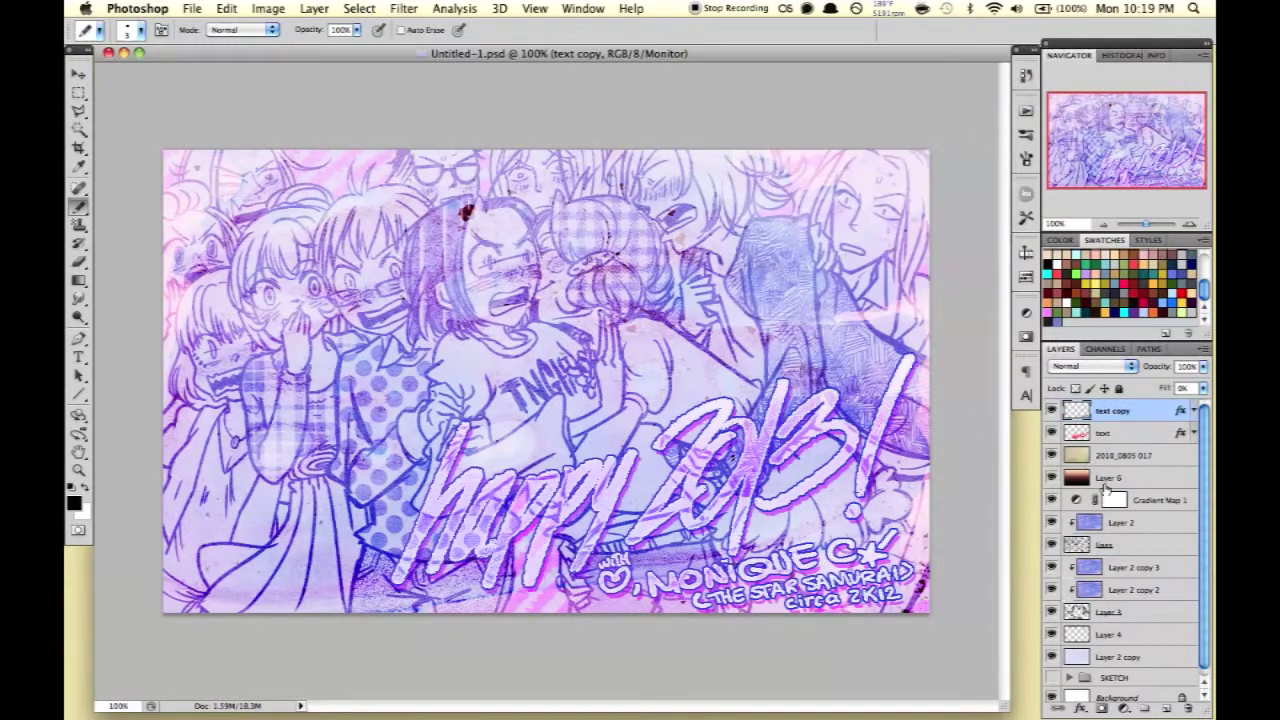
pyautogui.rightClick(1148, 549)
pyautogui.click(1060, 526)
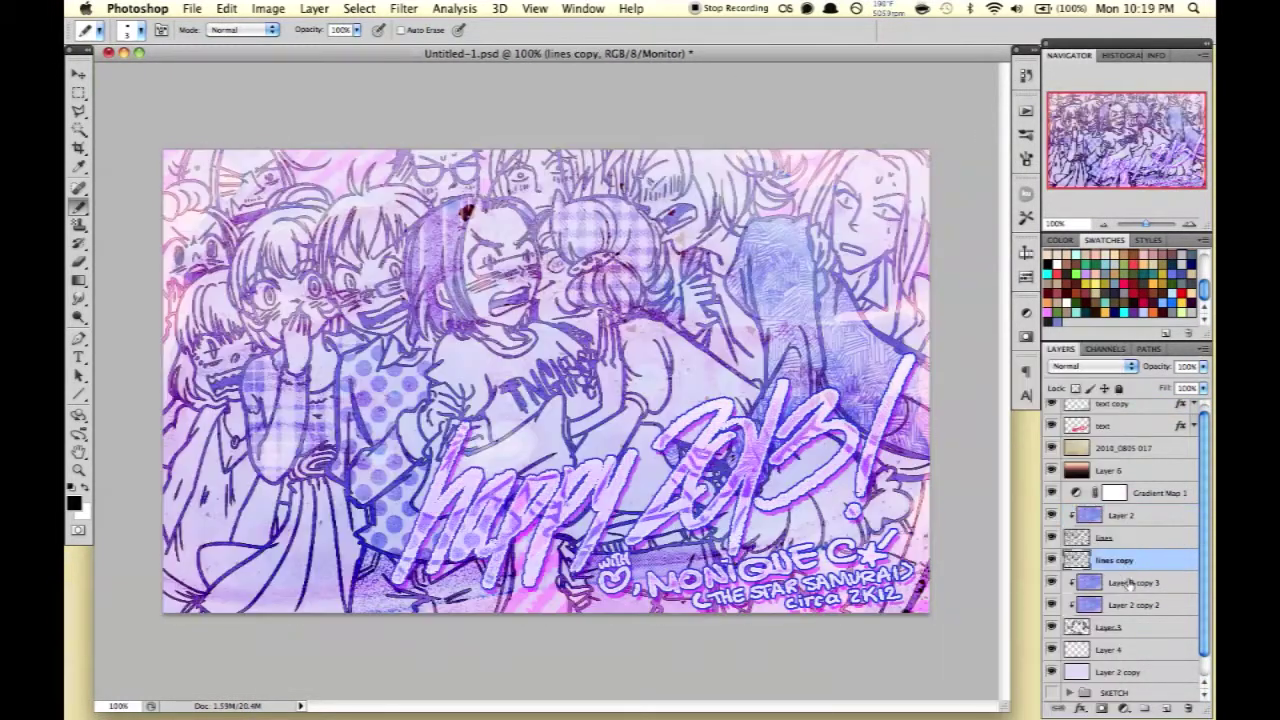
pyautogui.click(1051, 559)
pyautogui.click(403, 8)
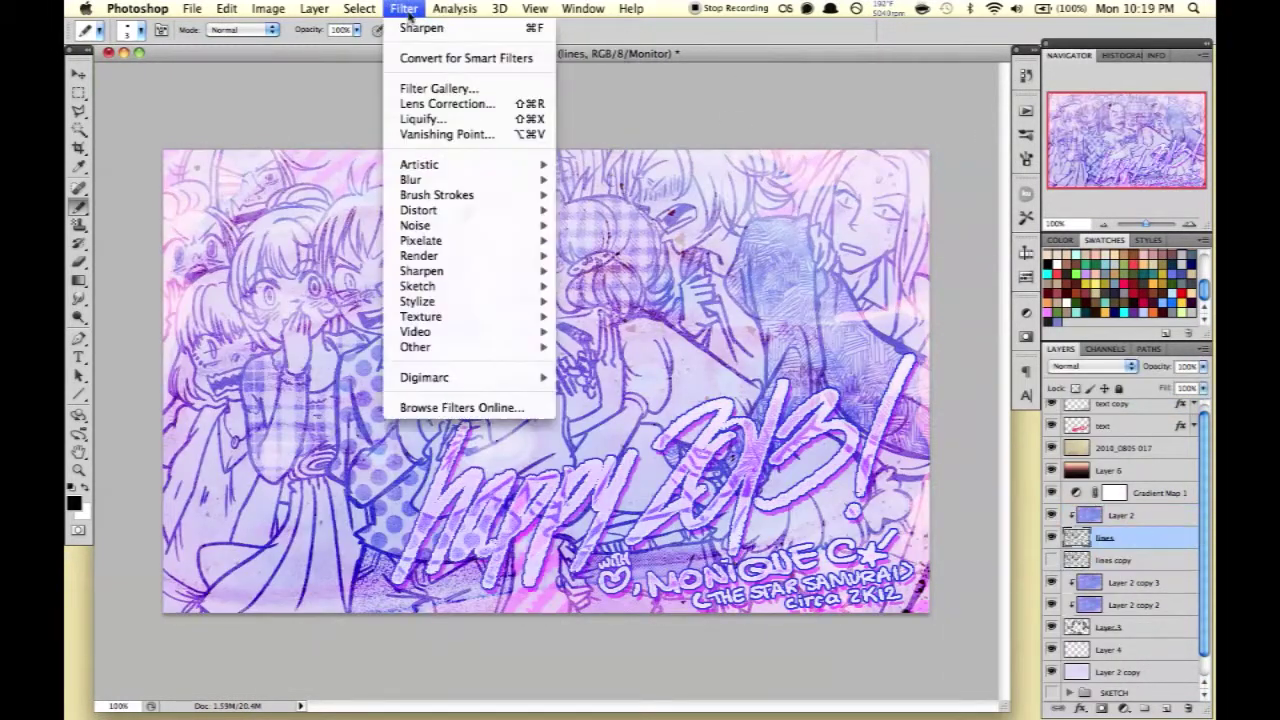
pyautogui.click(460, 30)
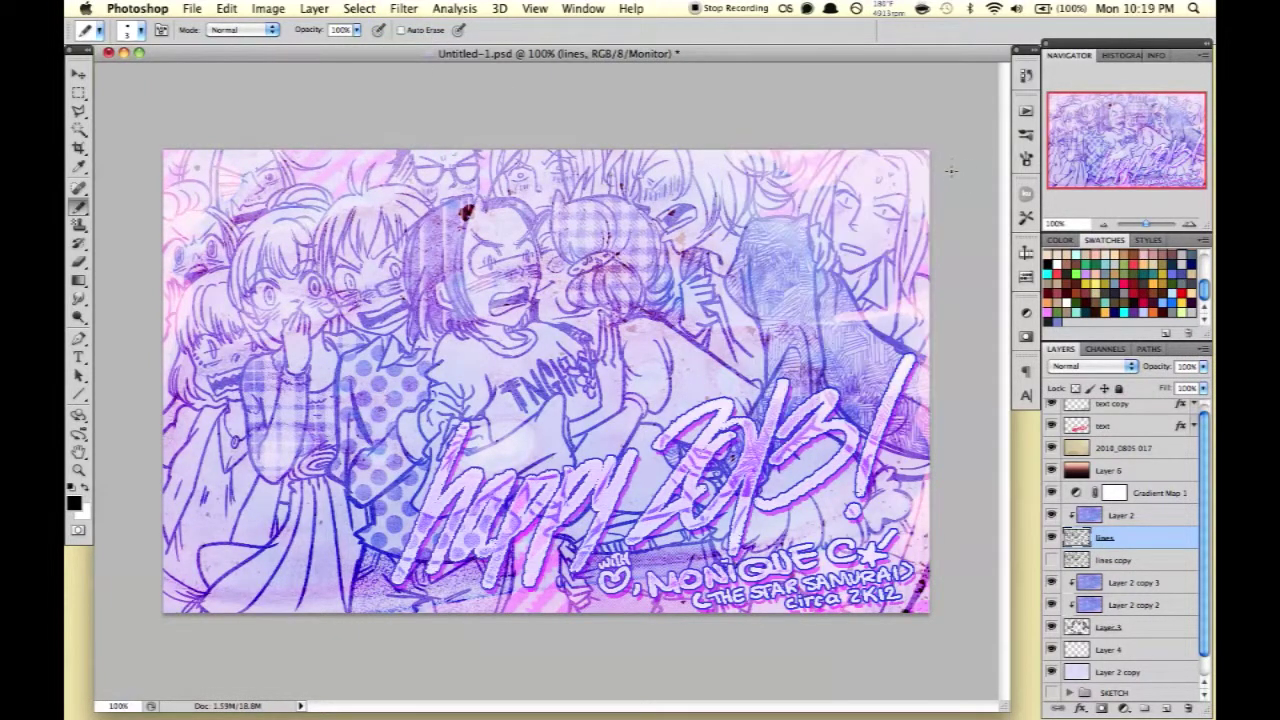
pyautogui.click(1108, 627)
# Choose the Pattern Stamp tool and try dotted and grid screentones, ending on the dark texture.
pyautogui.press('s')
pyautogui.click(476, 30)
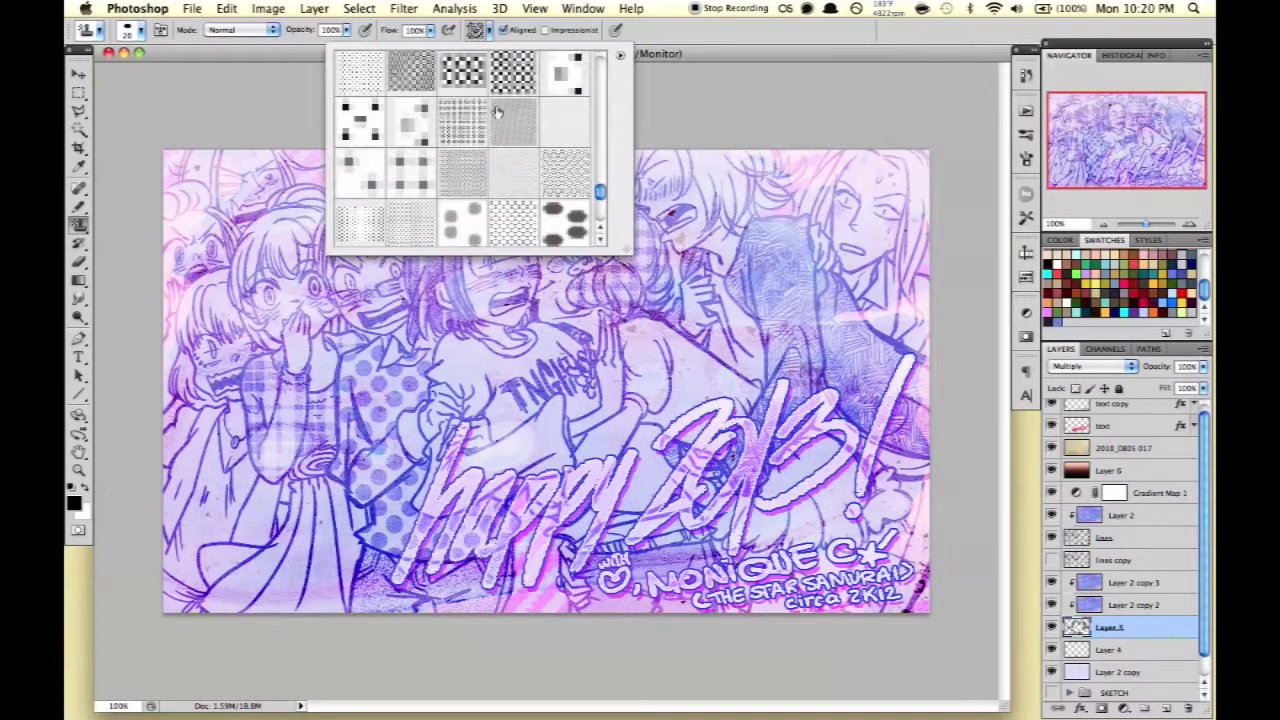
pyautogui.click(514, 73)
pyautogui.press('Return')
pyautogui.click(486, 30)
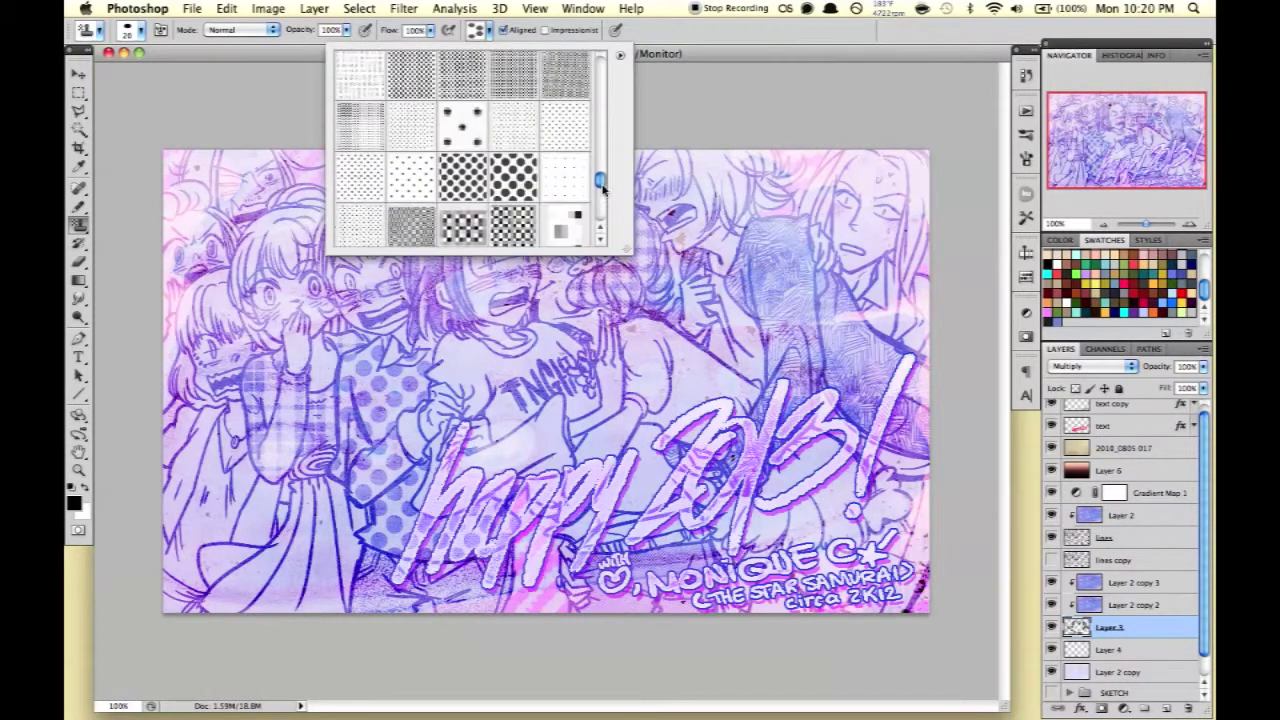
pyautogui.scroll(1, 470, 150)
pyautogui.doubleClick(350, 60)
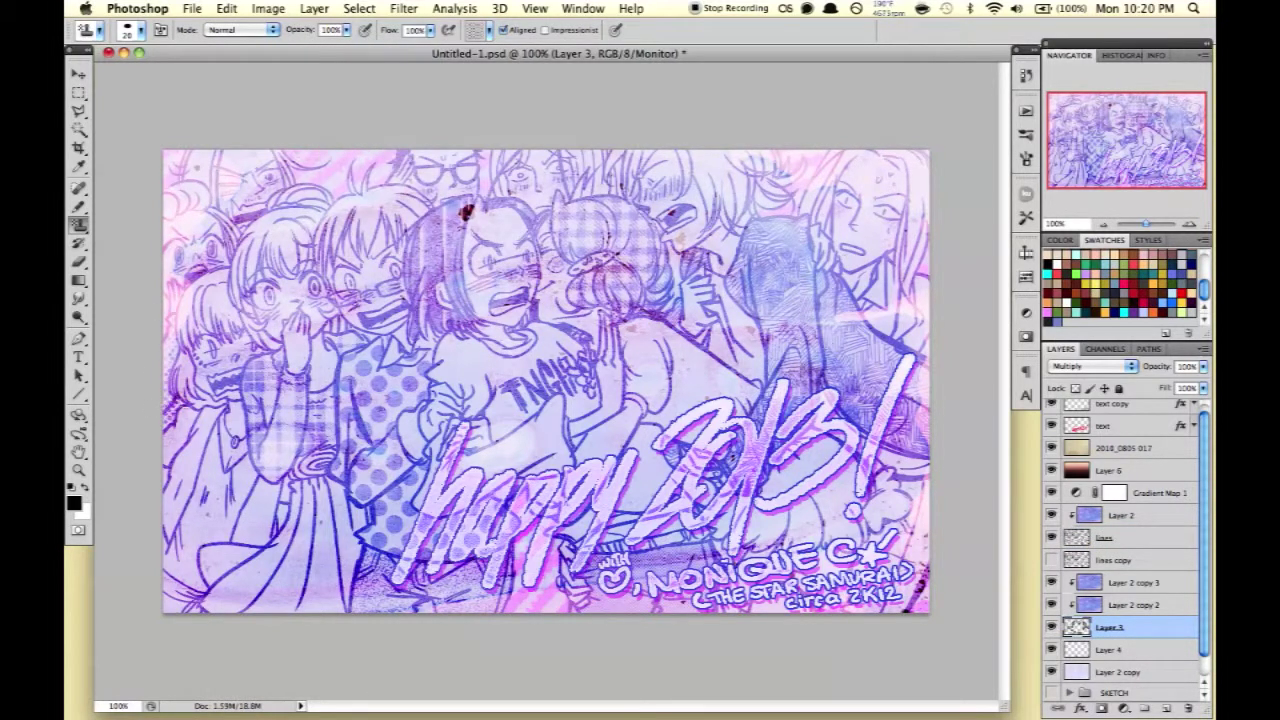
pyautogui.click(488, 30)
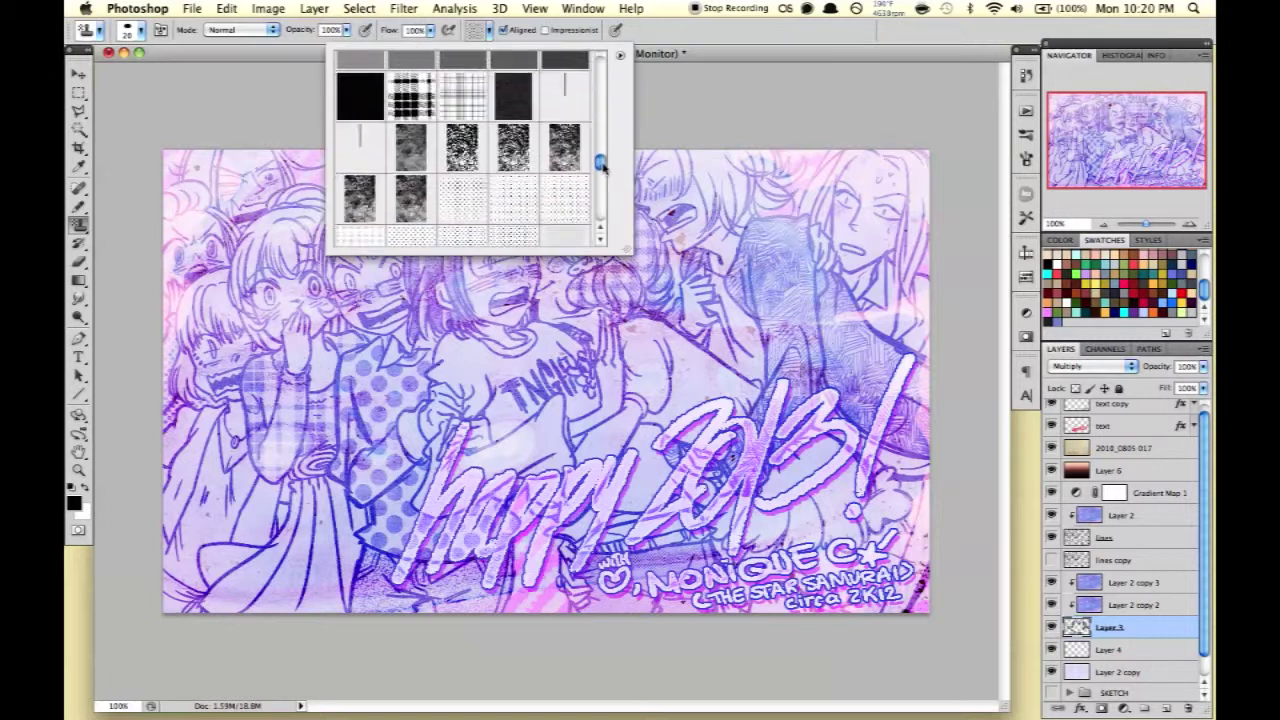
pyautogui.doubleClick(410, 200)
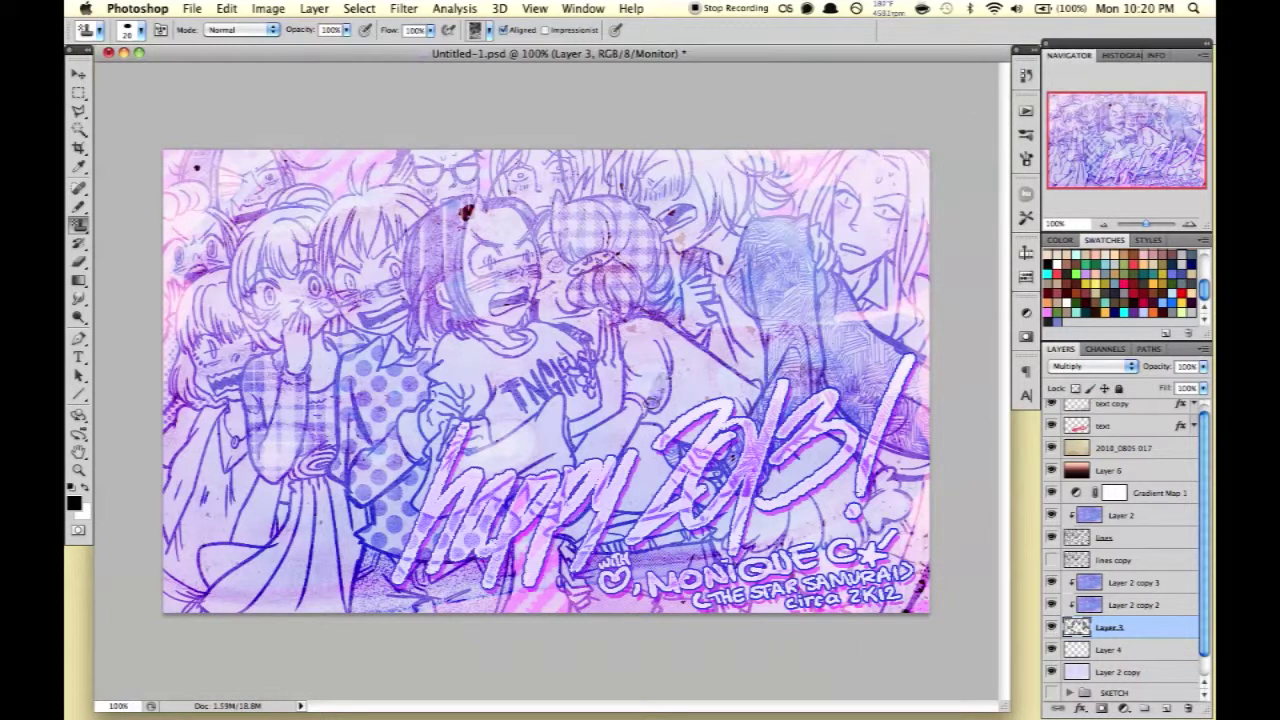
# Cancel loading a saved pattern file and hide the happy 2013! lettering layer.
pyautogui.click(477, 29)
pyautogui.click(620, 54)
pyautogui.click(672, 271)
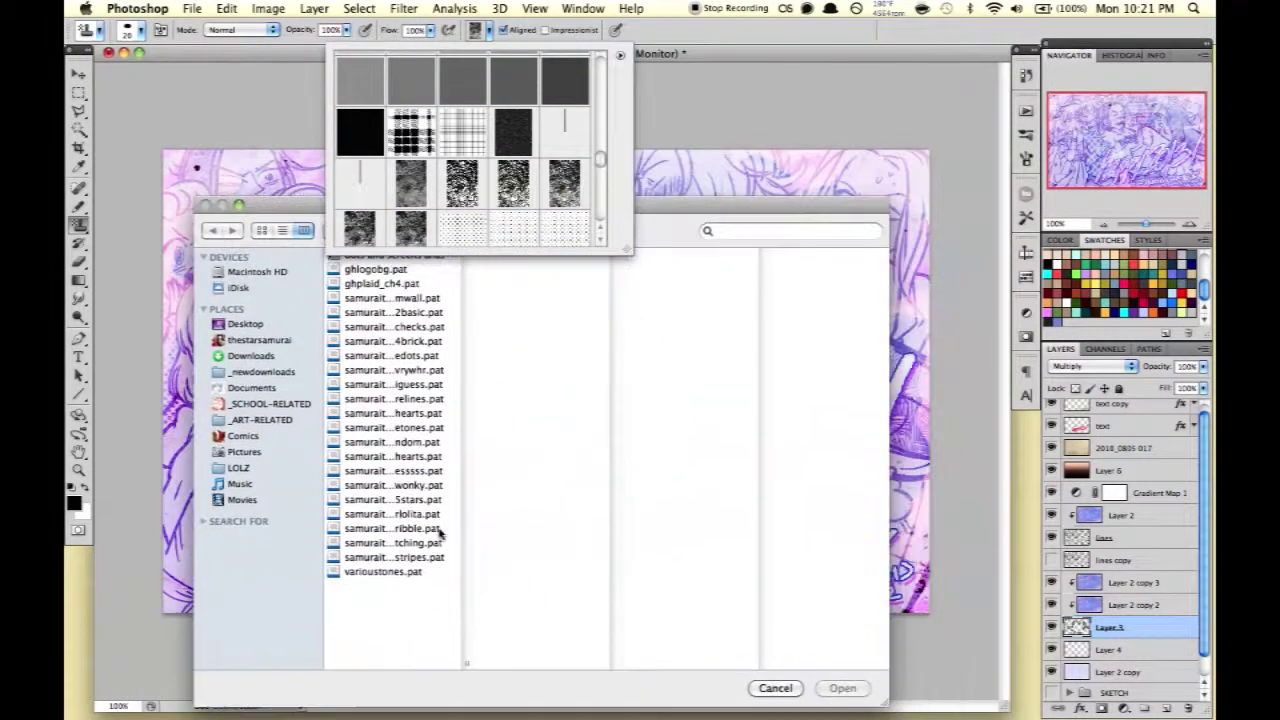
pyautogui.press('Escape')
pyautogui.press('Escape')
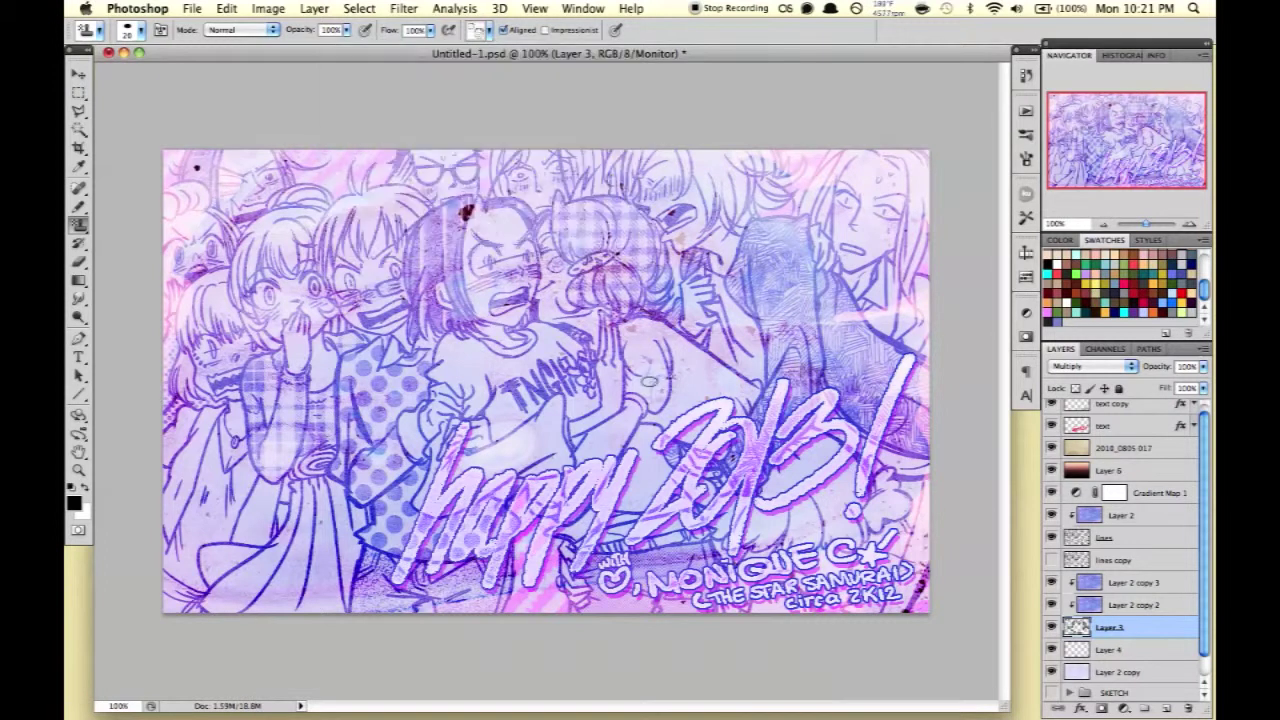
pyautogui.click(1051, 425)
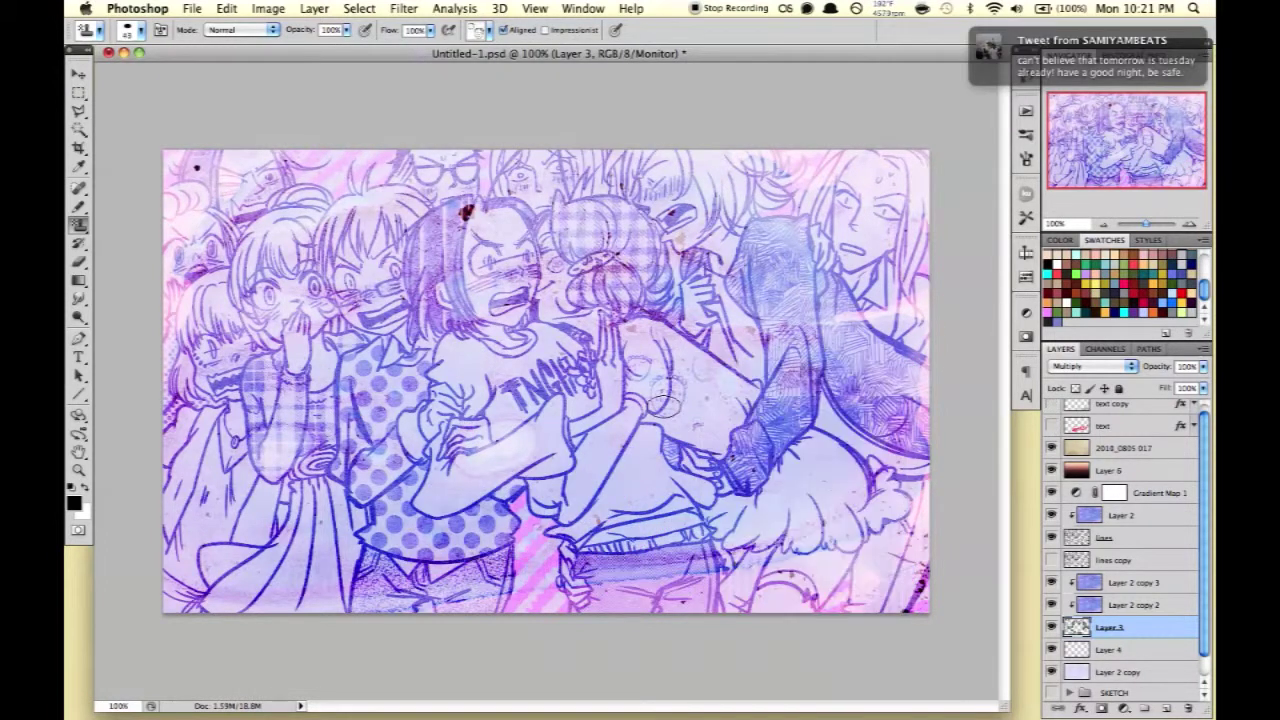
# Stamp circle-pattern screentone onto the puffy skirt right of centre, then view at 100%.
pyautogui.moveTo(652, 339); pyautogui.dragTo(700, 368)
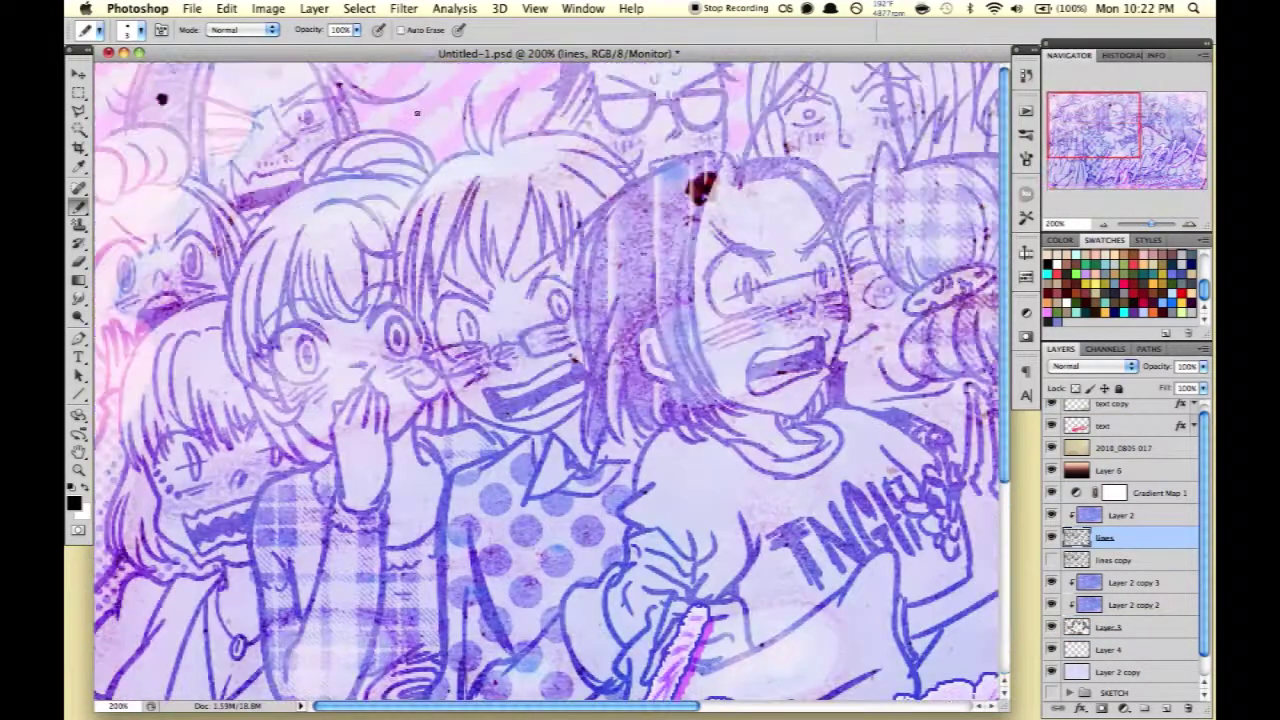
pyautogui.rightClick(335, 180)
pyautogui.press('Escape')
pyautogui.click(1100, 223)
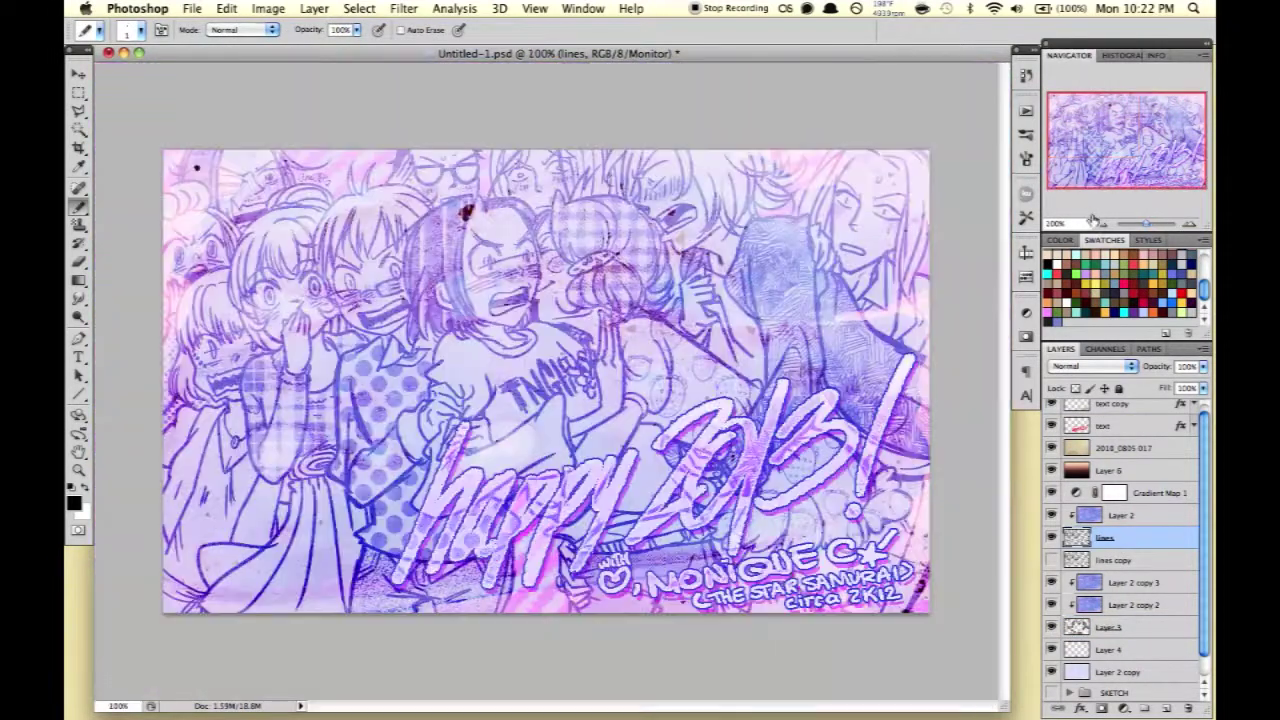